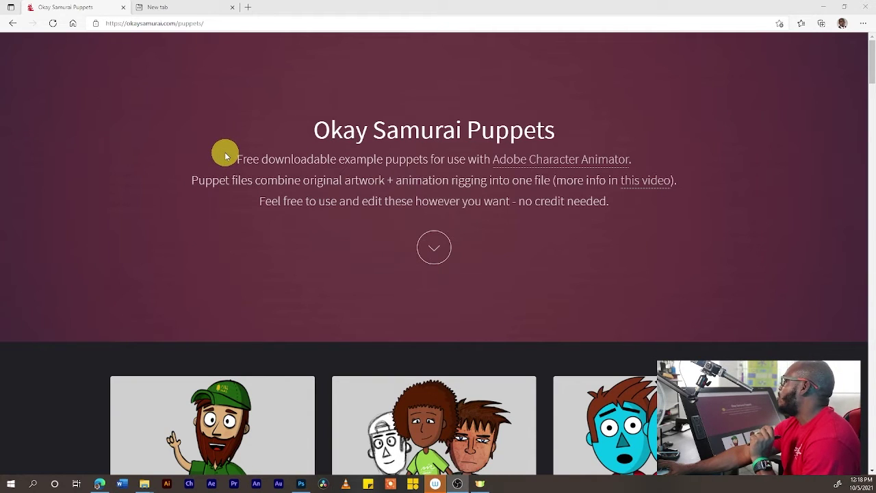
Scroll the Okay Samurai Puppets page down until the Blank Template card's Download button shows.
scroll(240, 148, "down", 10)
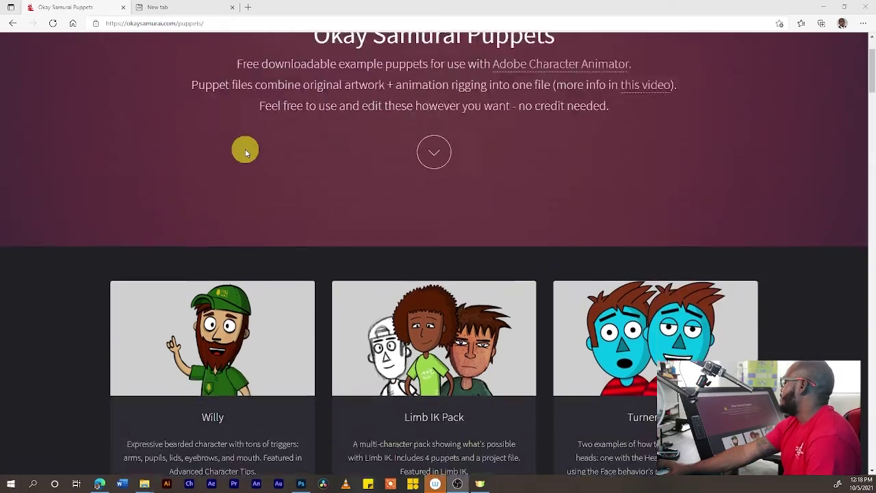
scroll(249, 149, "down", 10)
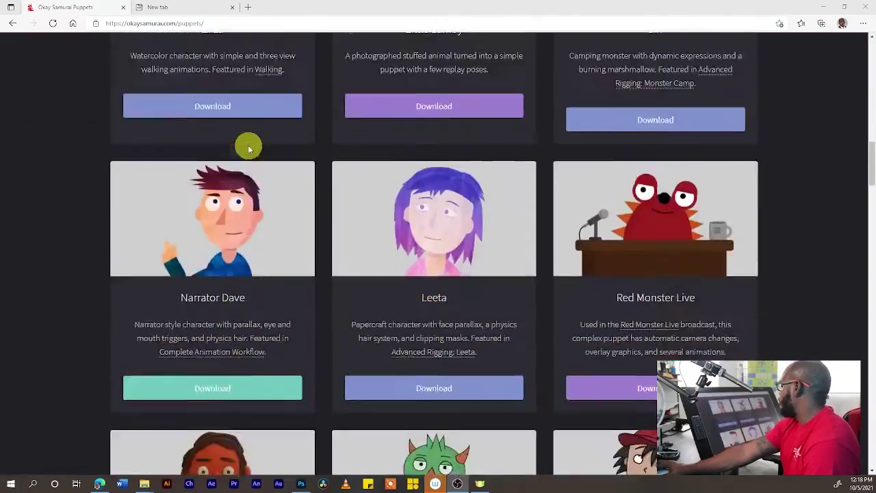
scroll(249, 142, "down", 10)
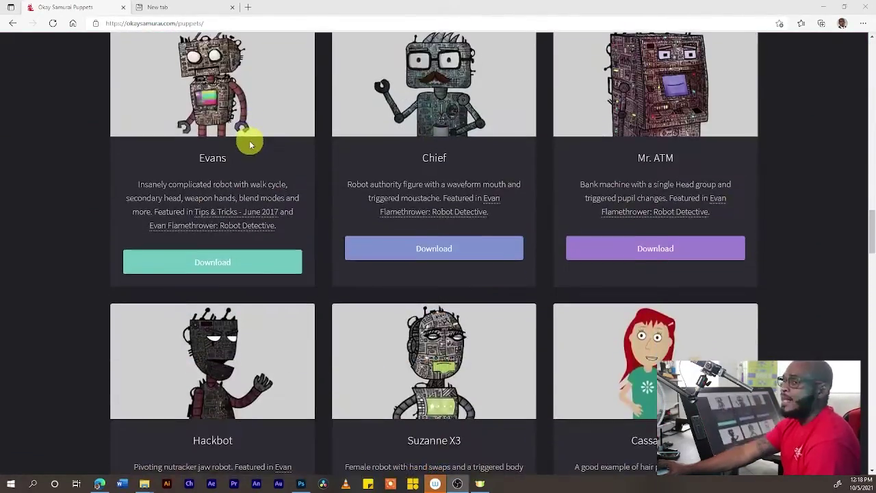
scroll(252, 144, "down", 15)
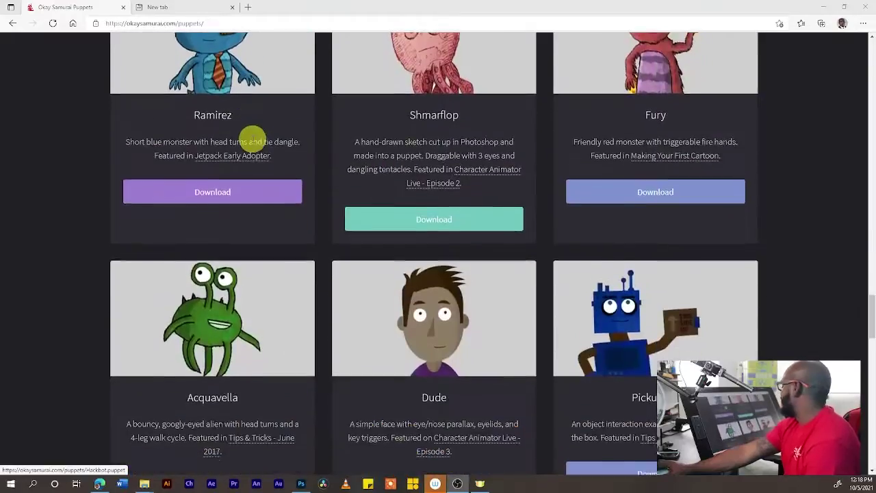
scroll(252, 139, "down", 6)
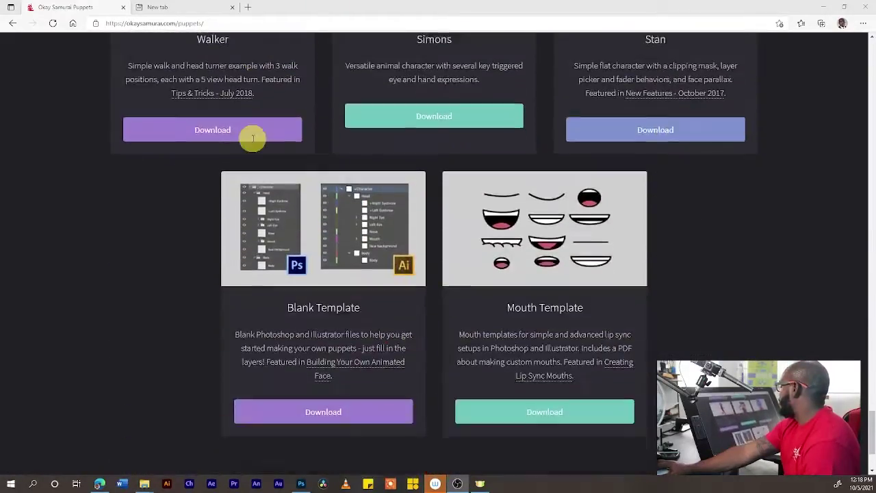
scroll(255, 136, "up", 2)
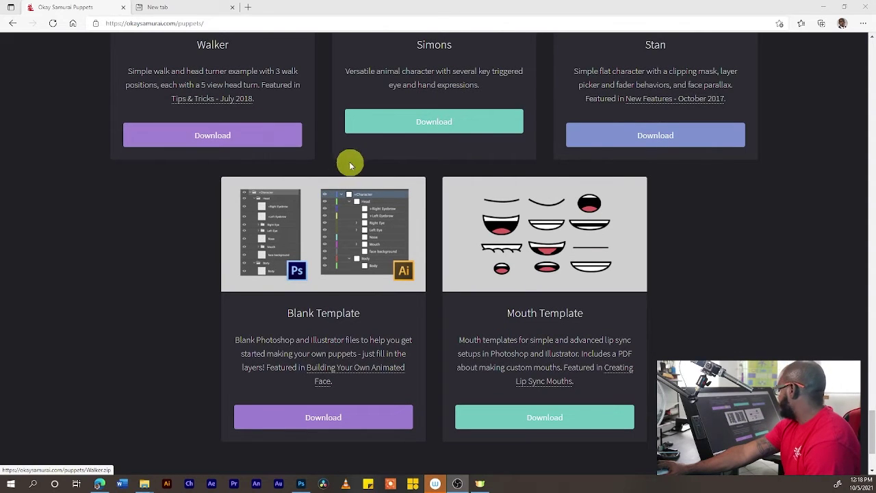
scroll(387, 283, "down", 1)
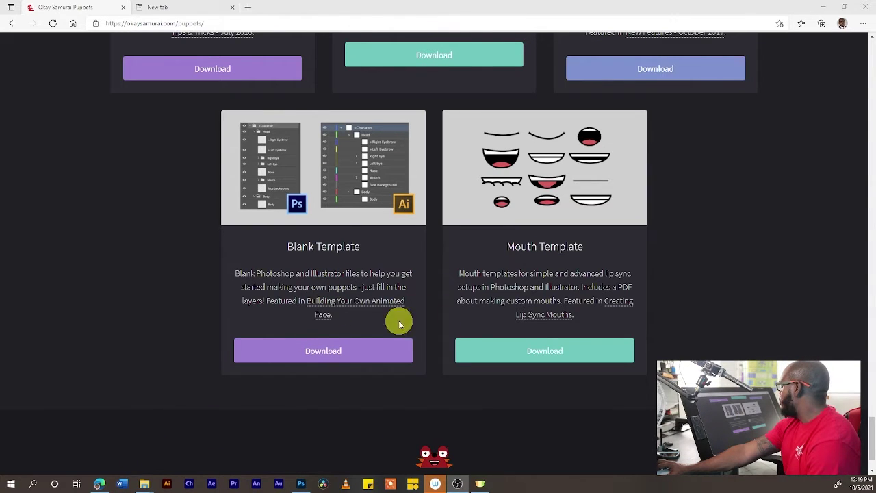
Open TemplateBlank.psd in Photoshop from the 00_TemplateBlank download folder.
mouse_move(143, 486)
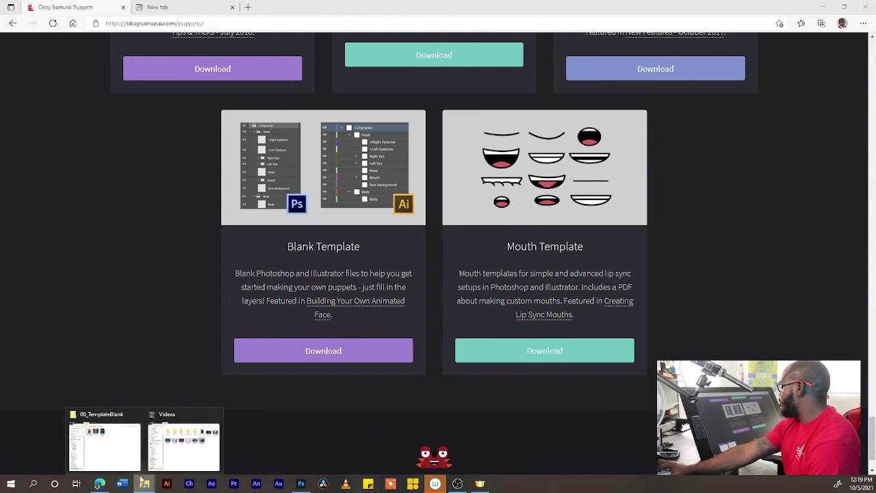
left_click(106, 438)
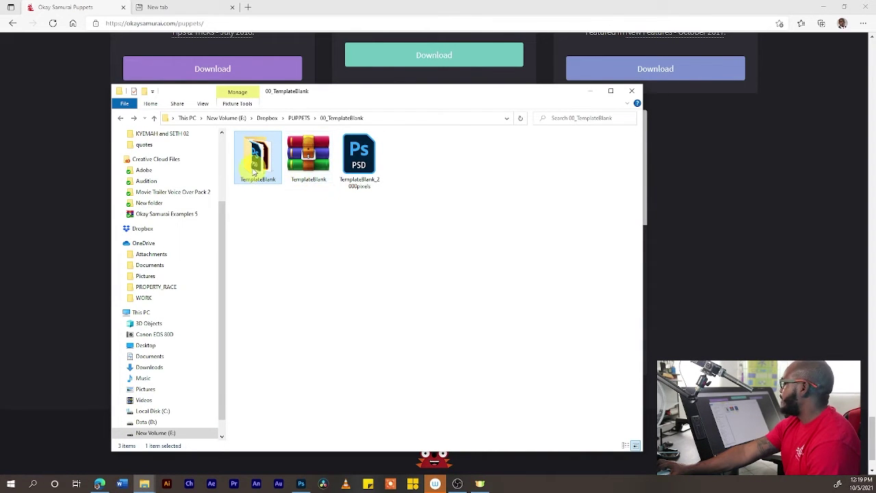
double_click(270, 166)
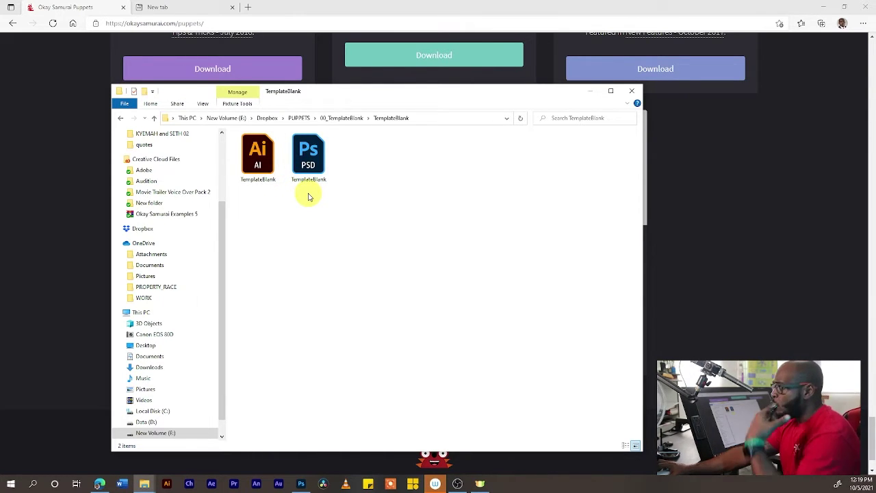
double_click(320, 182)
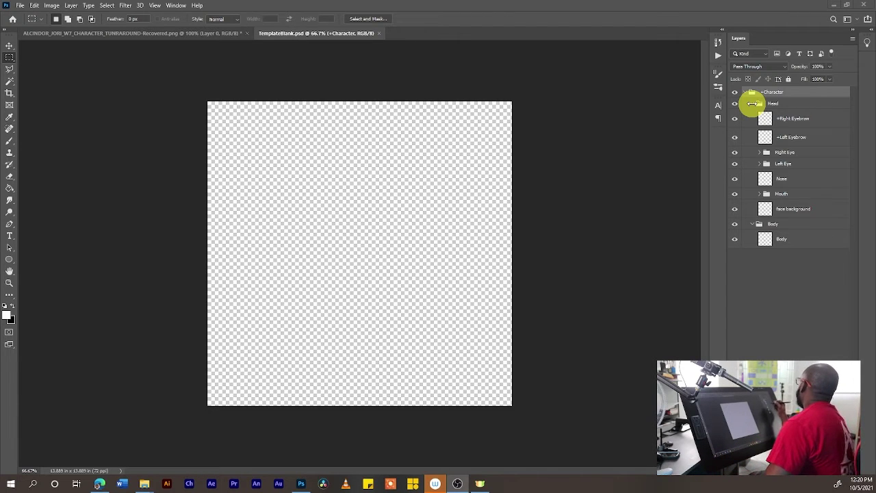
Expand the Right Eye, Left Eye and Mouth groups to inspect their layers.
left_click(759, 152)
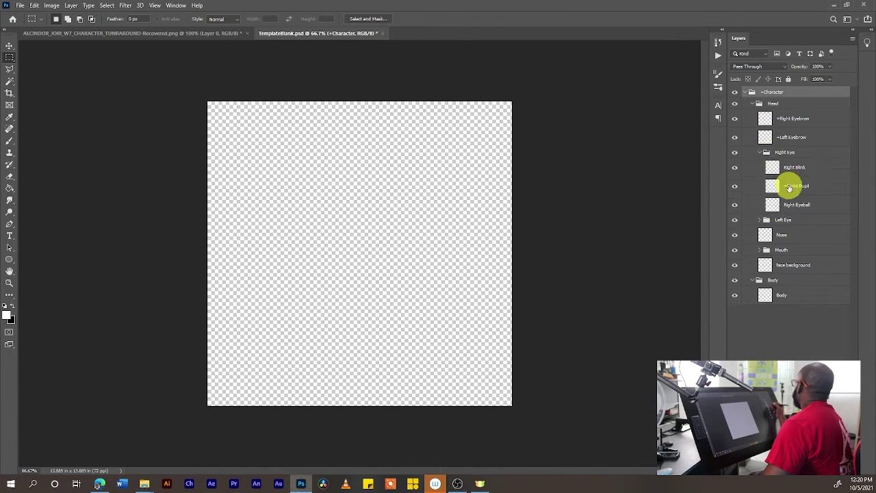
left_click(760, 219)
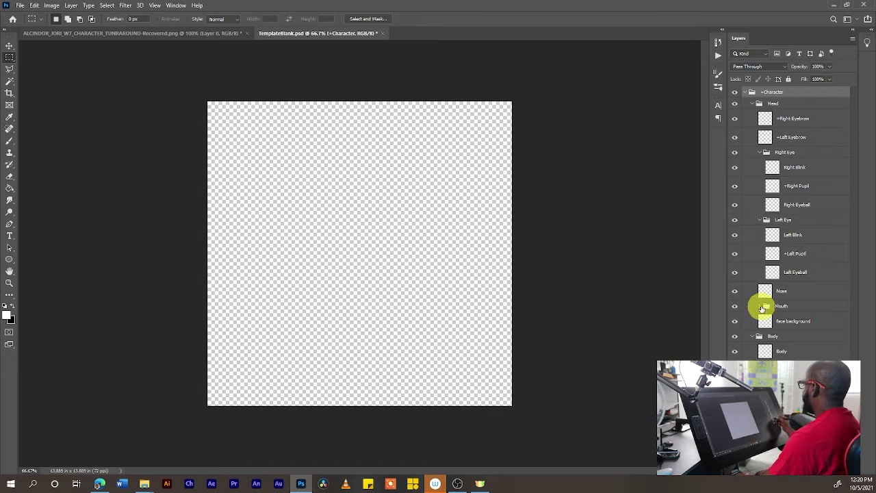
left_click(760, 308)
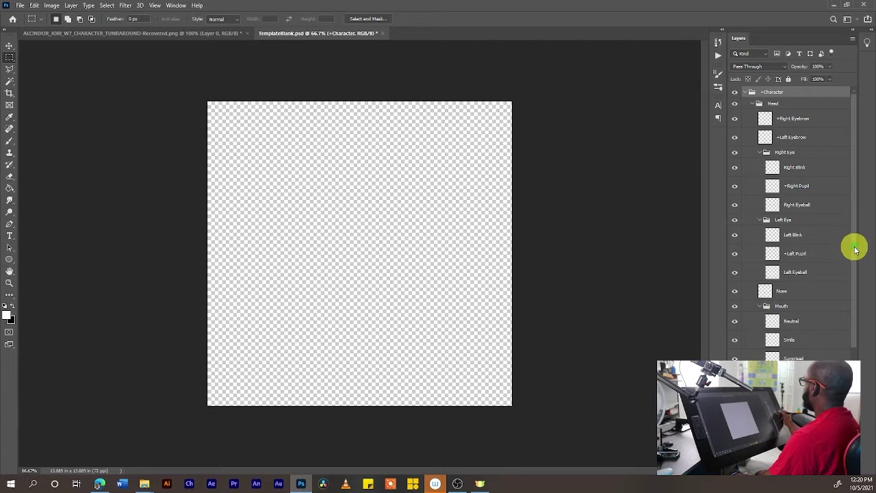
scroll(854, 273, "down", 3)
scroll(854, 308, "down", 3)
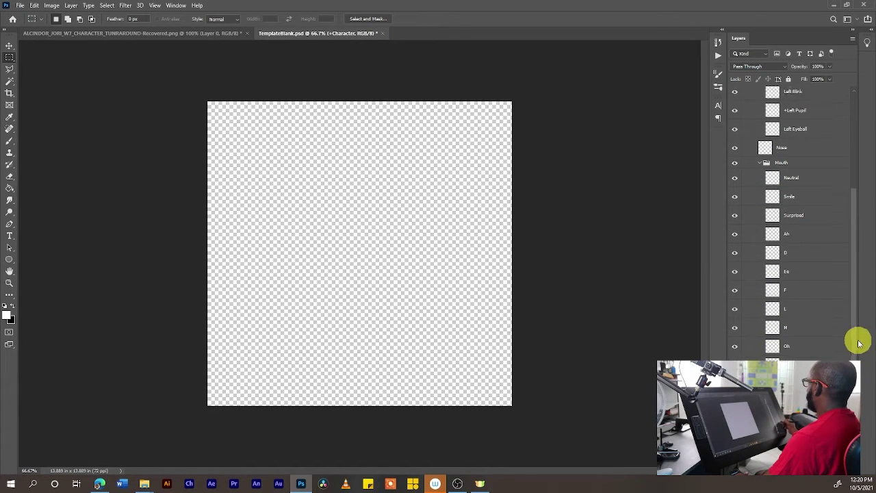
left_click_drag(859, 332, 857, 356)
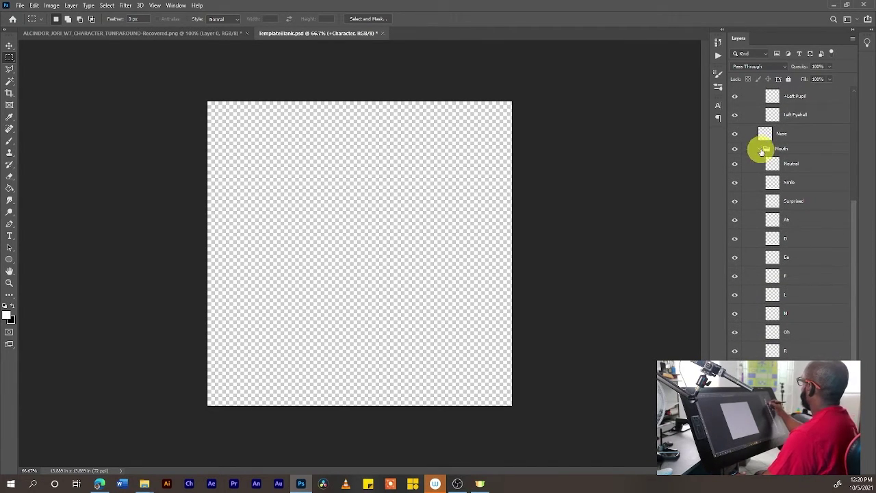
Collapse the Mouth and eye groups and switch to the character turnaround PNG.
left_click(758, 148)
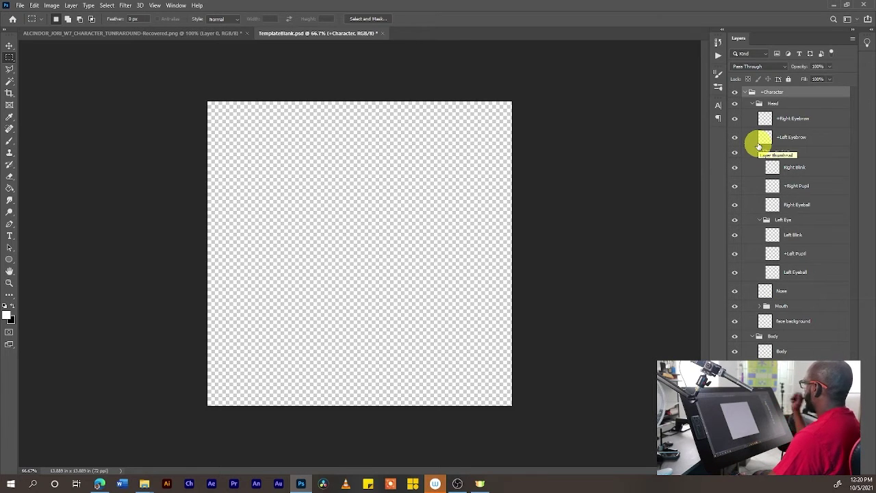
left_click(759, 152)
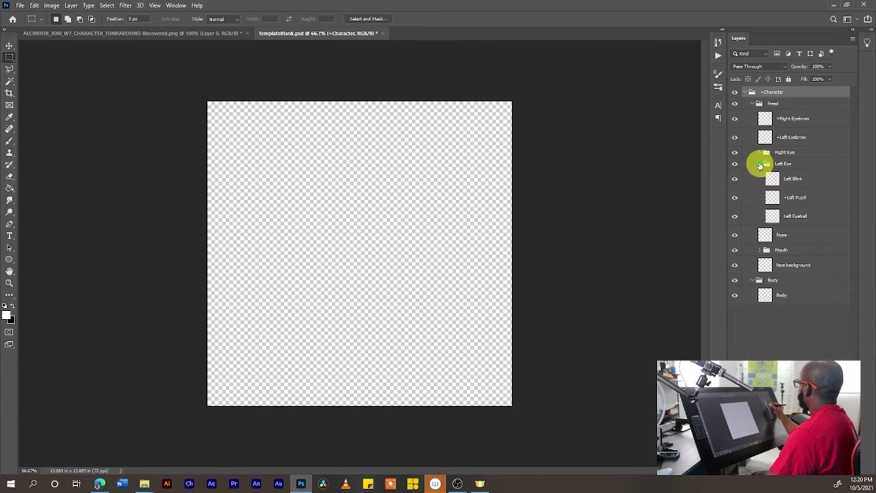
left_click(759, 164)
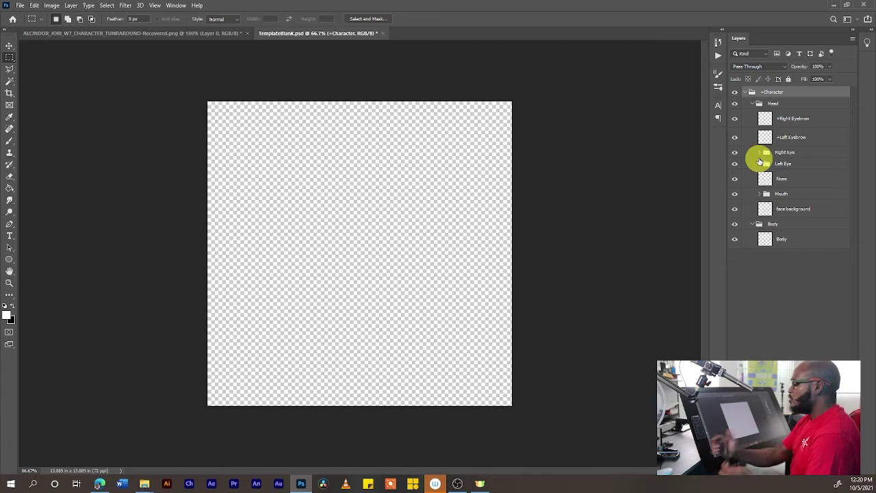
left_click(128, 32)
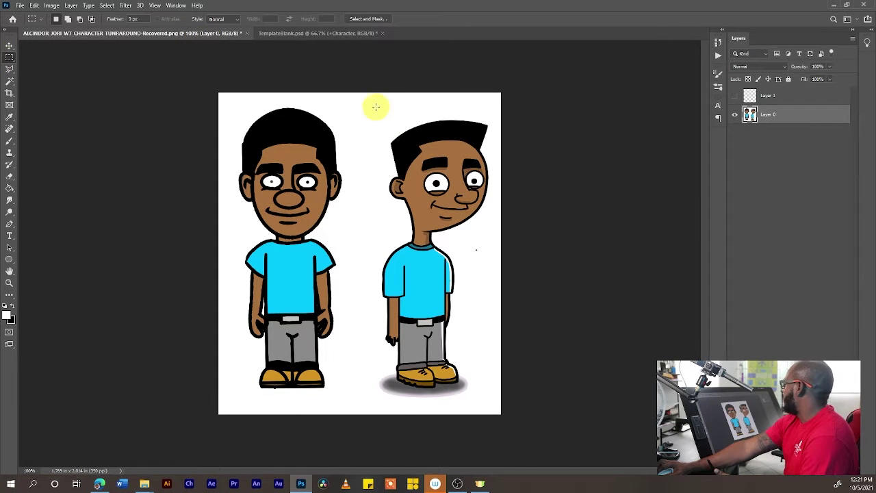
Copy the right-hand side-view character with a rectangular marquee, then return to TemplateBlank.psd.
left_click_drag(357, 102, 506, 397)
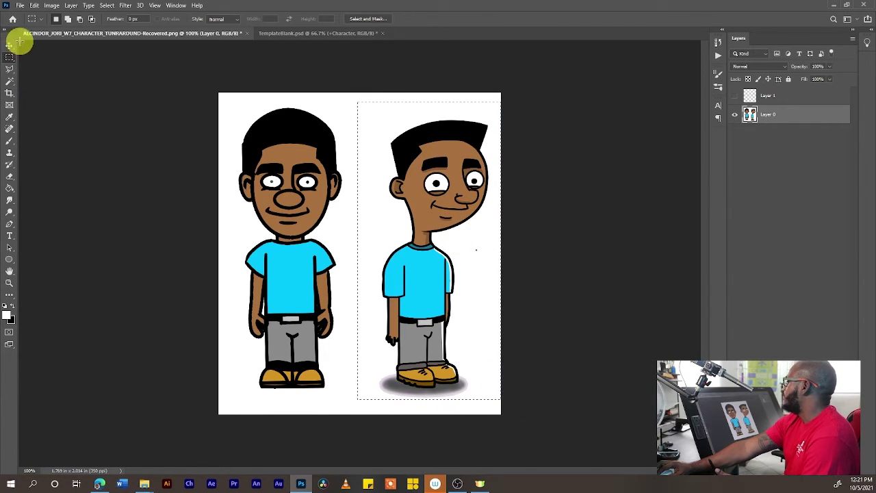
left_click(32, 7)
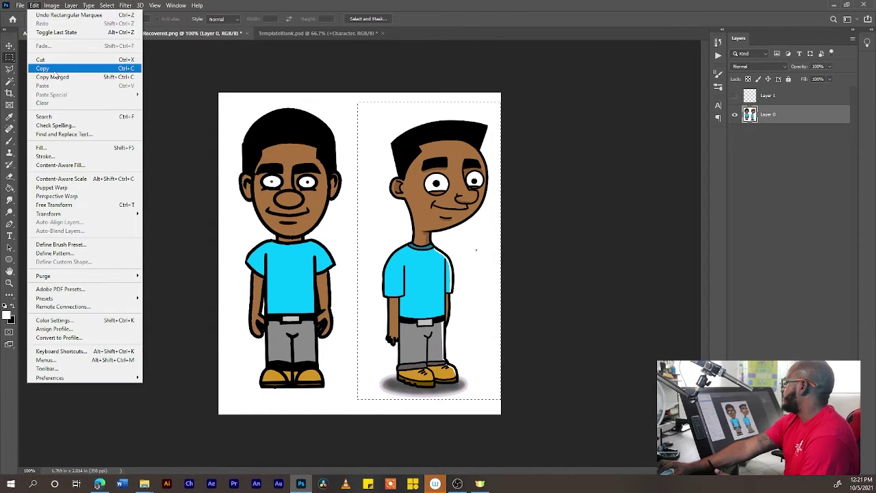
left_click(55, 69)
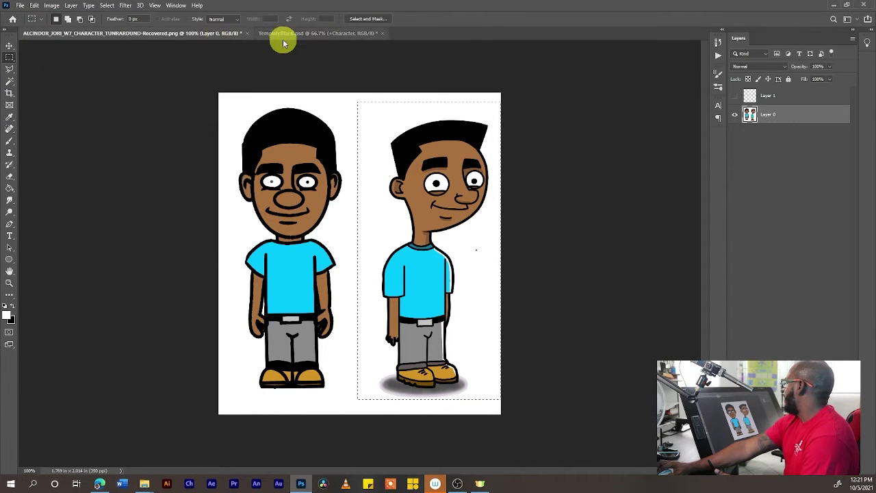
left_click(284, 34)
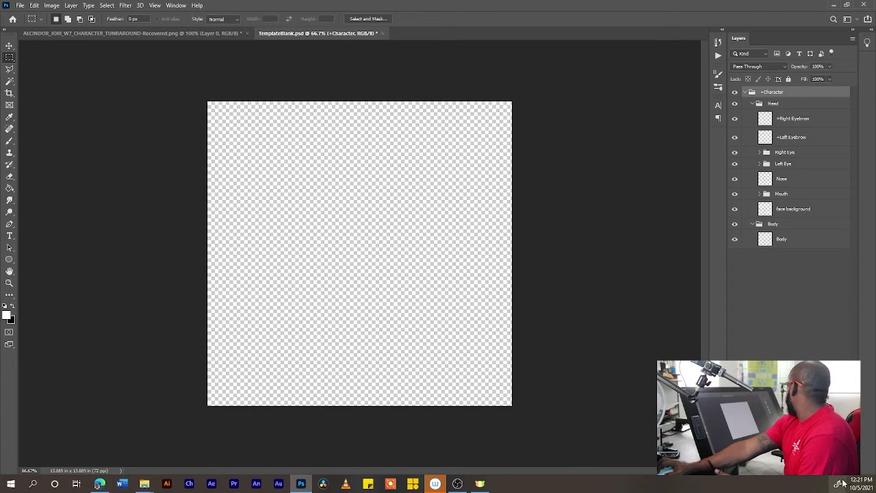
Add a new layer below Body and name it JORI.
key("ctrl+v")
left_click_drag(794, 115, 828, 281)
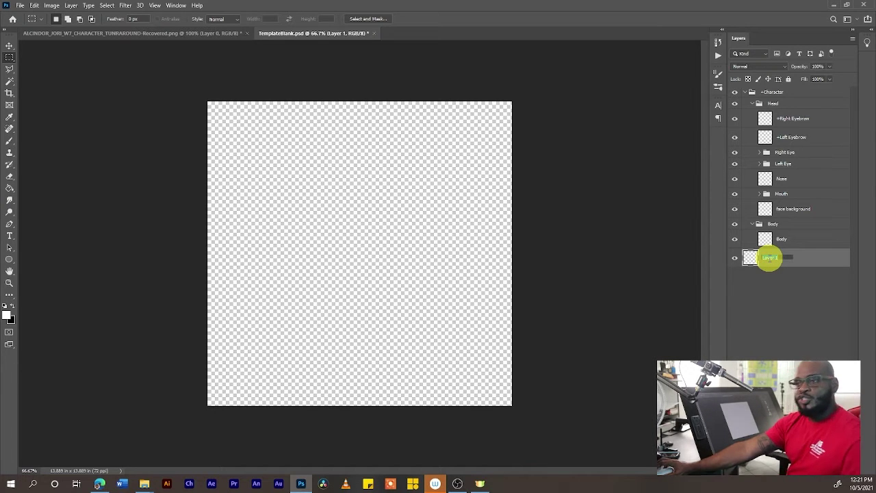
type("Xo")
type("RI")
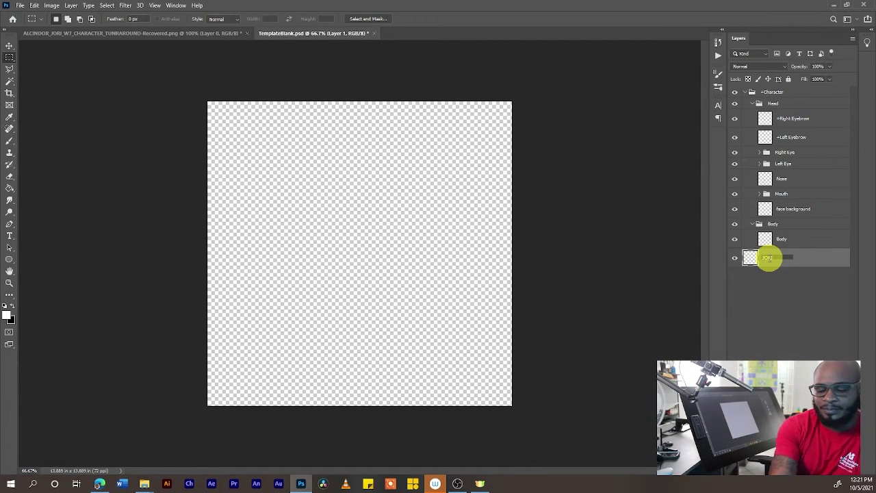
key("Return")
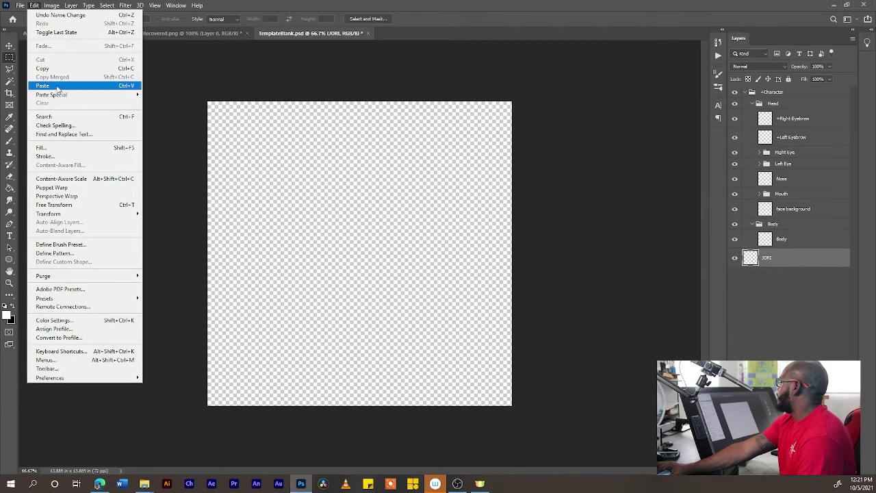
Paste the character onto JORI and scale it up to fill the canvas height.
left_click(55, 86)
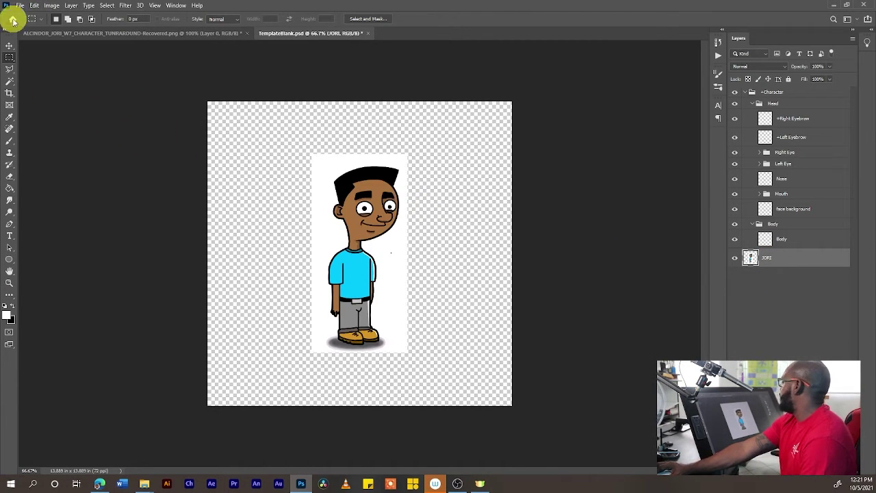
left_click(33, 5)
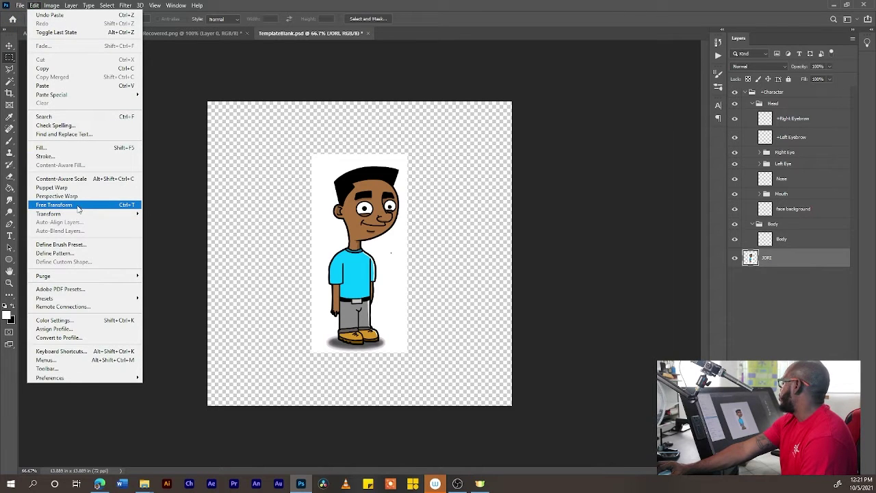
left_click(75, 206)
left_click_drag(406, 155, 433, 103)
left_click_drag(311, 351, 284, 403)
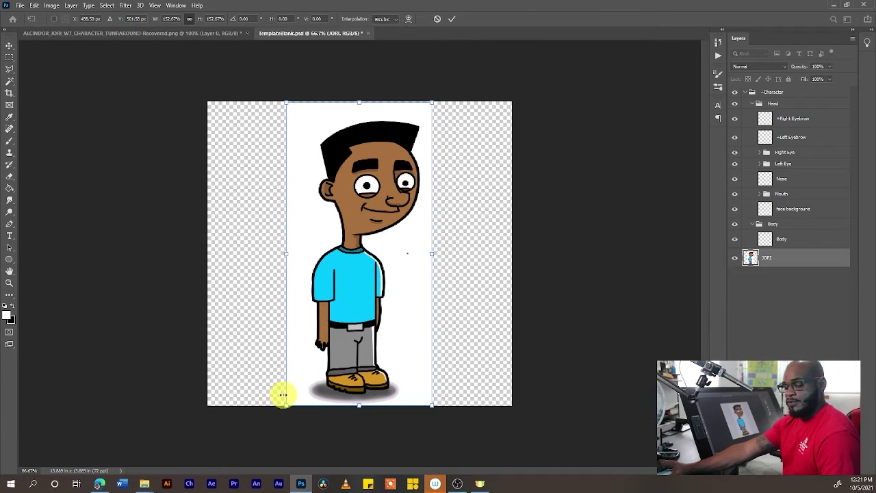
key("Return")
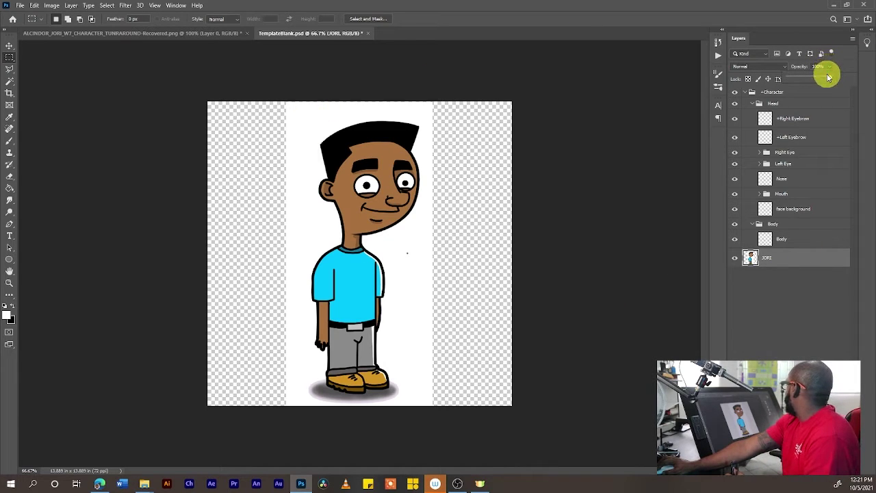
Add a new layer beneath JORI and fill it with light grey.
left_click_drag(812, 75, 813, 74)
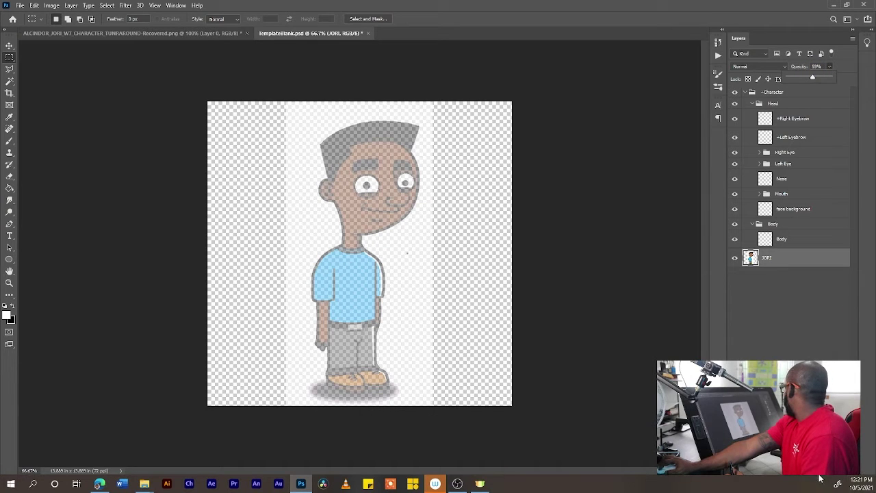
key("ctrl+shift+alt+n")
left_click_drag(787, 264, 788, 295)
left_click(9, 187)
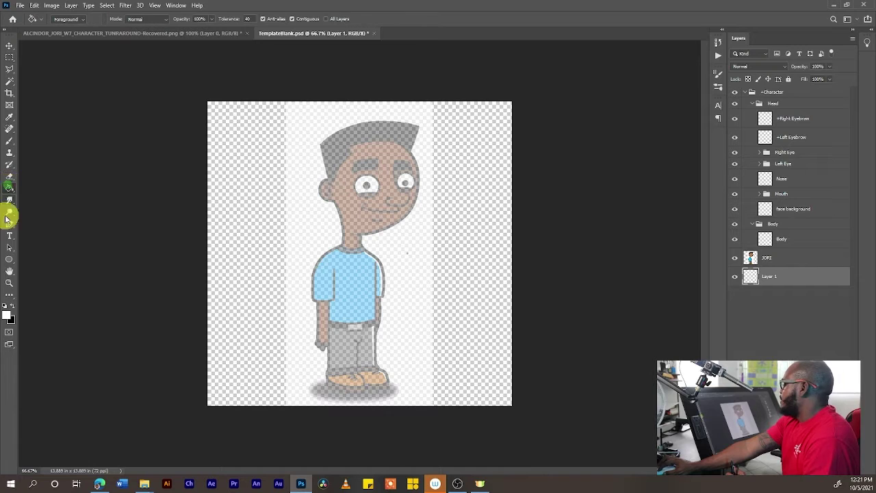
left_click(7, 315)
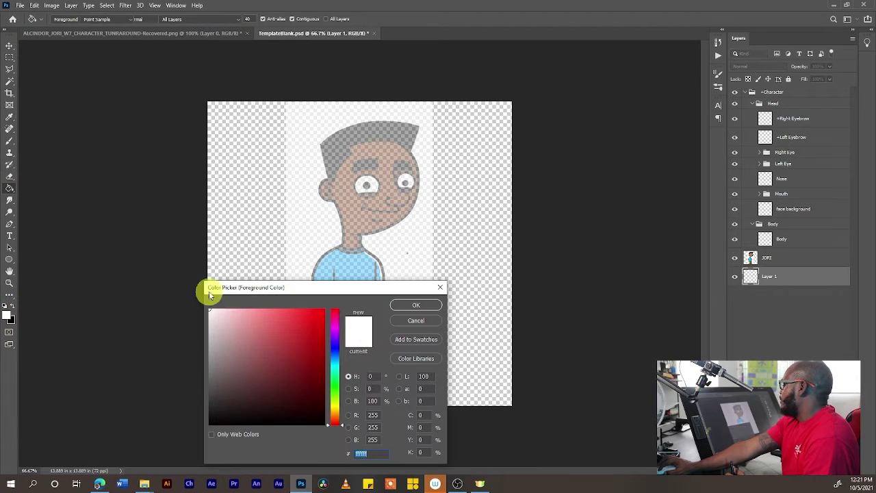
left_click(209, 334)
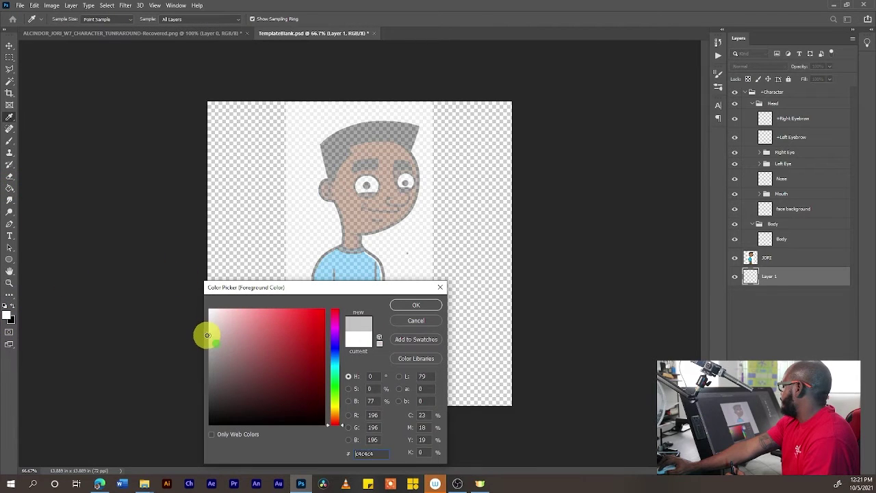
left_click(404, 305)
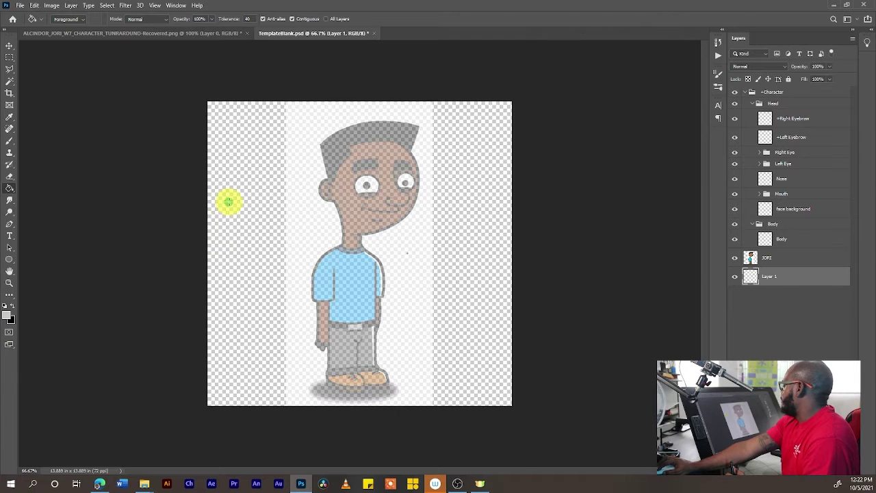
left_click(214, 215)
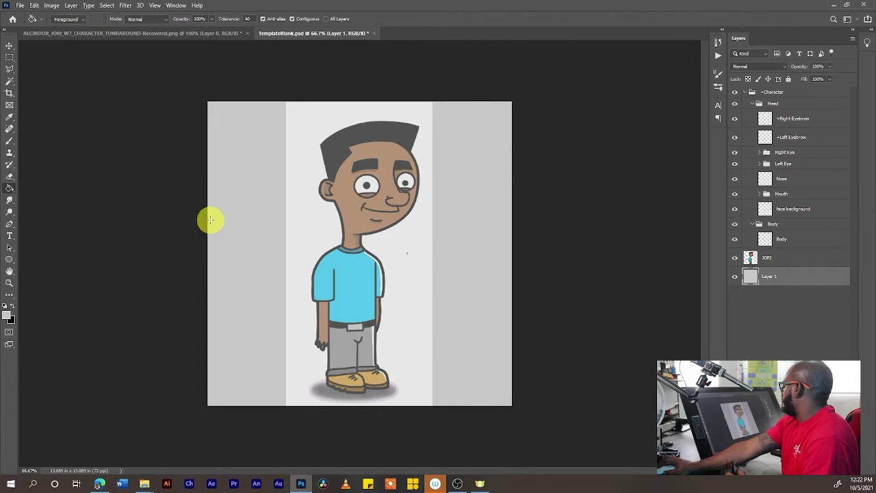
Set the JORI layer's opacity to 40%.
left_click(787, 258)
left_click(830, 68)
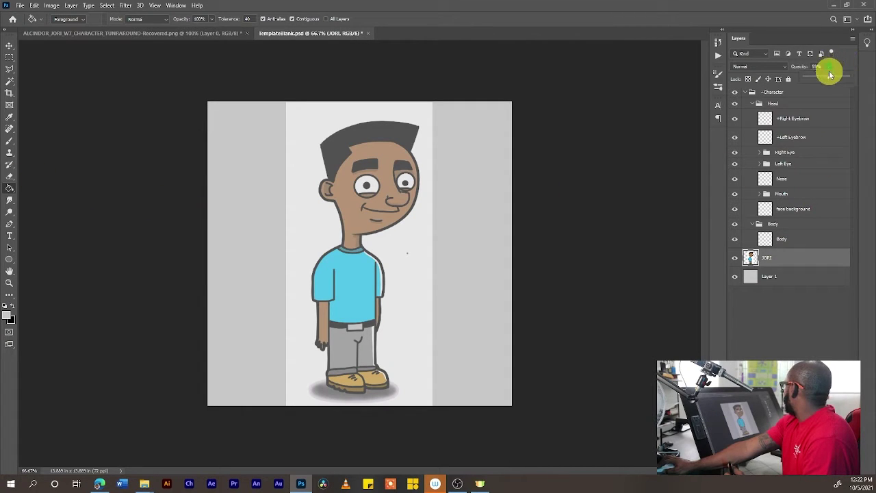
left_click_drag(826, 74, 822, 76)
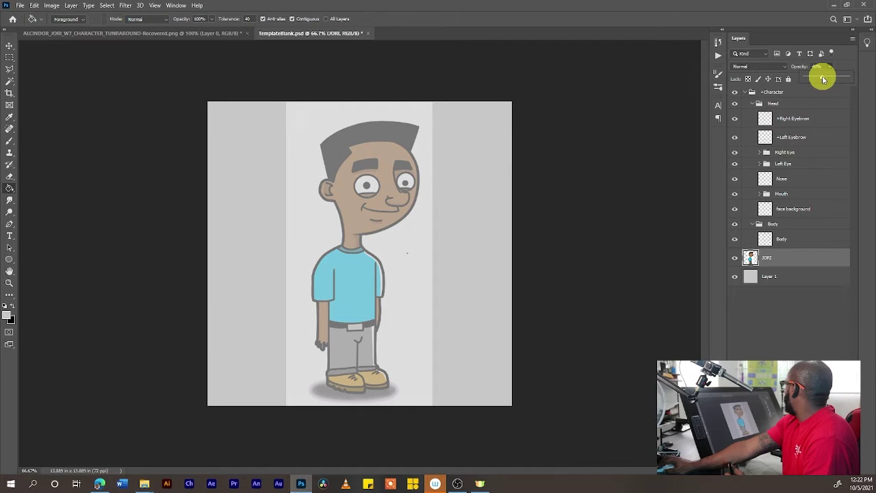
Brush black outlines of the left ear, jaw and left temple on the face background layer.
left_click(783, 209)
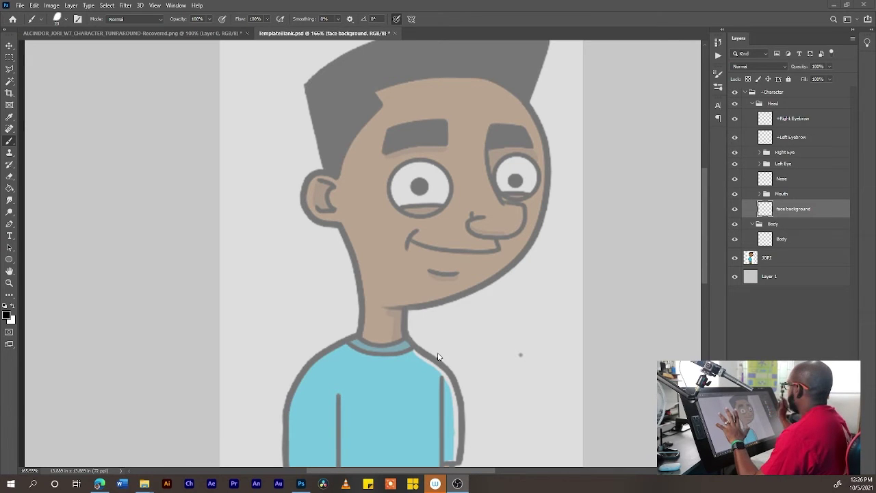
left_click(794, 214)
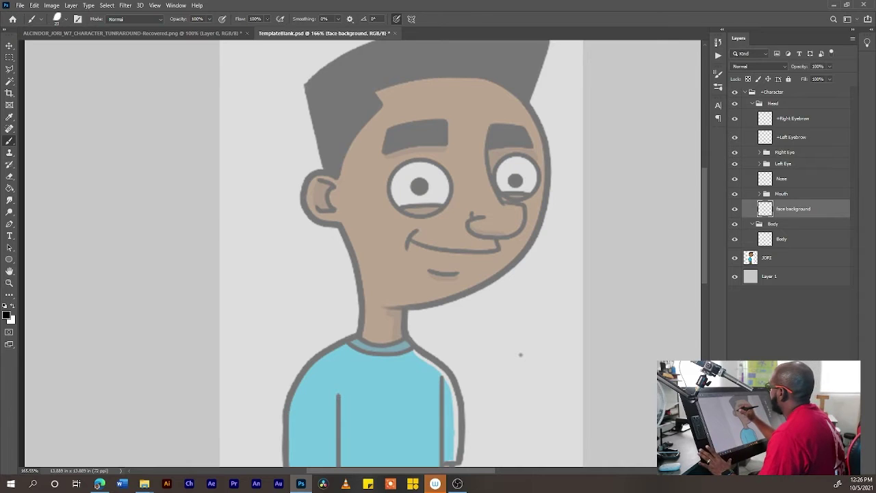
mouse_move(333, 177)
left_mouse_down()
mouse_move(306, 182)
mouse_move(304, 203)
mouse_move(316, 221)
mouse_move(346, 227)
left_mouse_up()
mouse_move(331, 193)
left_mouse_down()
mouse_move(356, 270)
mouse_move(449, 301)
mouse_move(549, 207)
mouse_move(530, 108)
left_mouse_up()
key("ctrl+z")
mouse_move(386, 307)
left_mouse_down()
mouse_move(454, 295)
mouse_move(528, 234)
mouse_move(542, 126)
mouse_move(496, 75)
left_mouse_up()
mouse_move(336, 172)
left_mouse_down()
mouse_move(374, 94)
mouse_move(495, 75)
left_mouse_up()
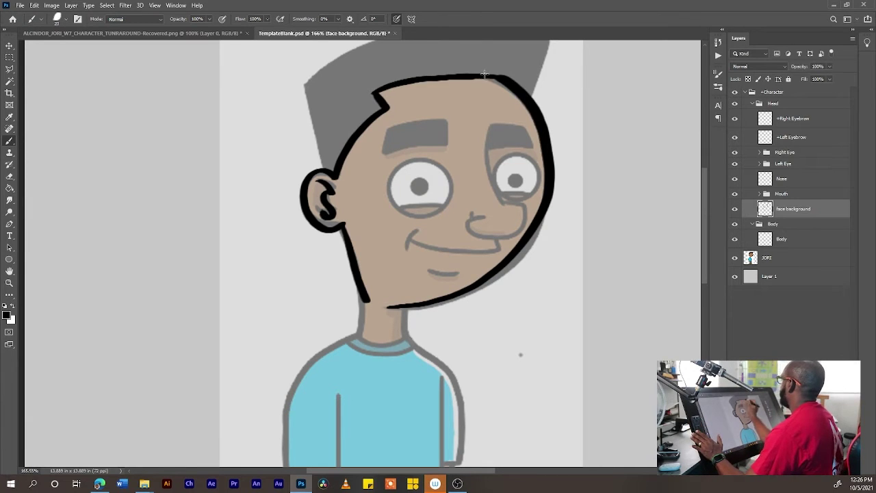
Outline the hairline and top of the head, then fill the hair solid black.
scroll(496, 77, "down", 2)
left_click_drag(363, 252, 346, 186)
left_click_drag(512, 200, 526, 156)
mouse_move(347, 186)
left_mouse_down()
mouse_move(464, 148)
mouse_move(531, 156)
left_mouse_up()
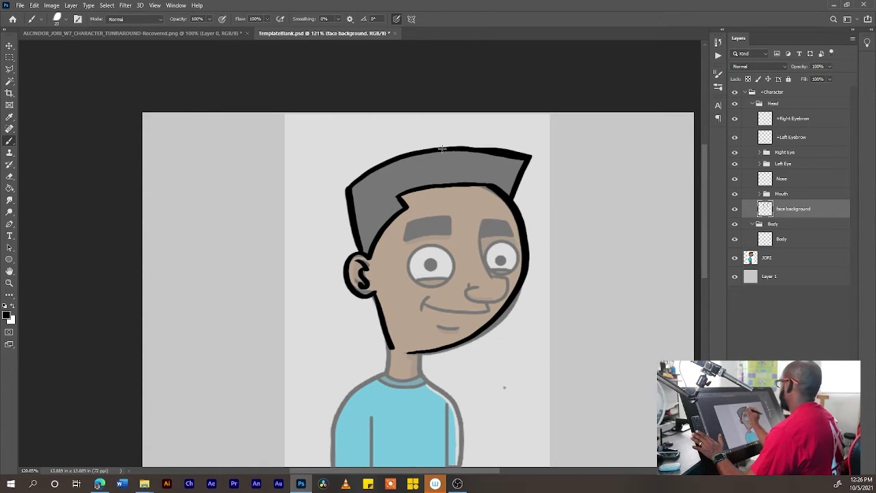
key("g")
left_click(404, 178)
scroll(404, 177, "down", 1)
key("b")
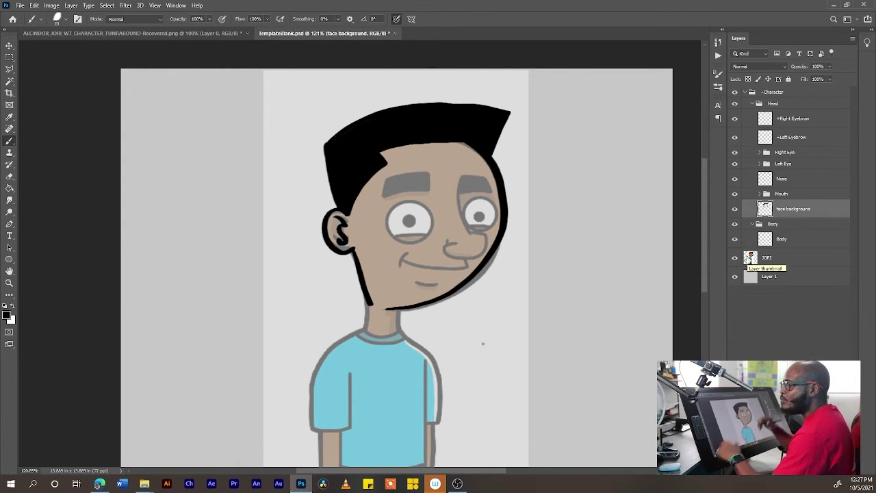
left_click(768, 258)
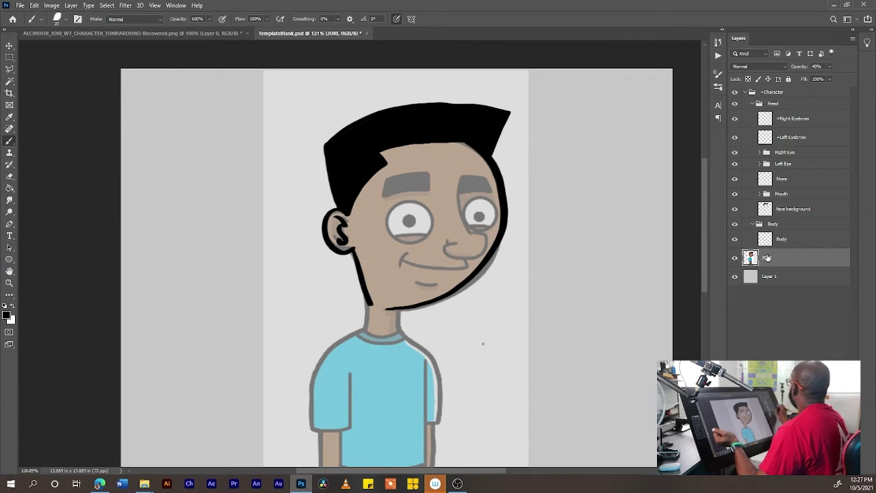
Sample JORI's brown skin tone at full opacity, then fade JORI again.
left_click(830, 66)
left_click_drag(827, 76, 869, 77)
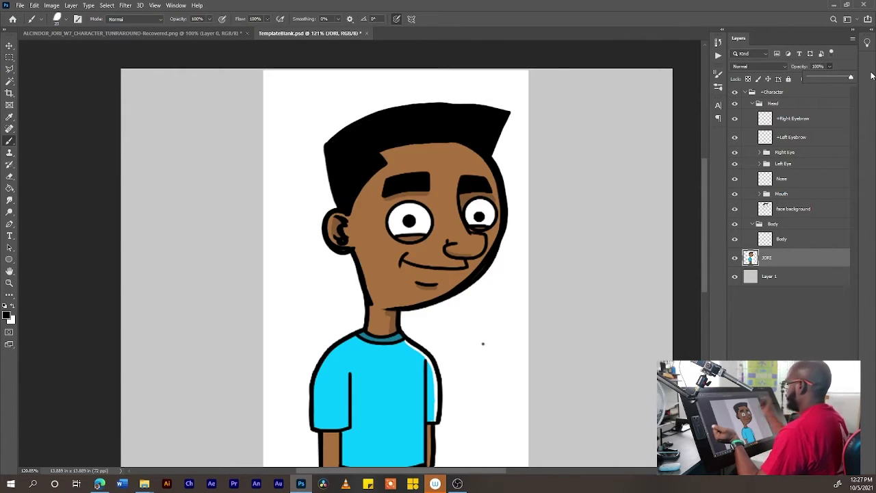
left_click(9, 117)
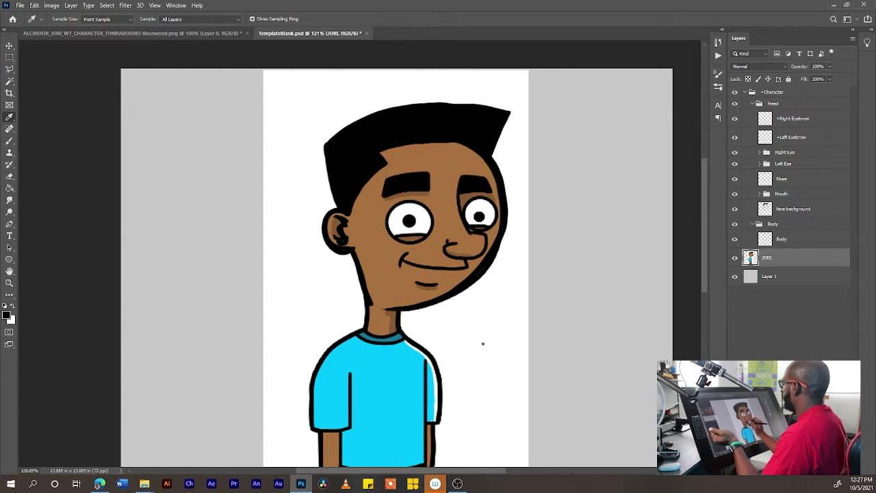
left_click(382, 283)
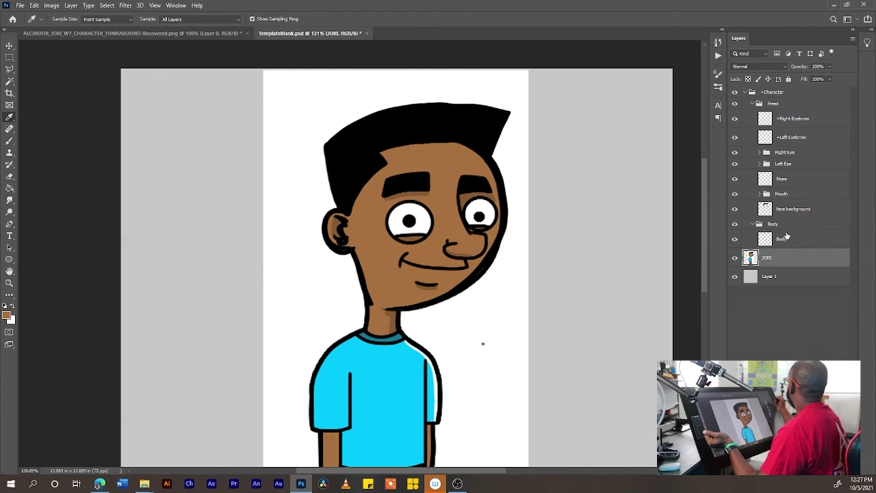
left_click(829, 66)
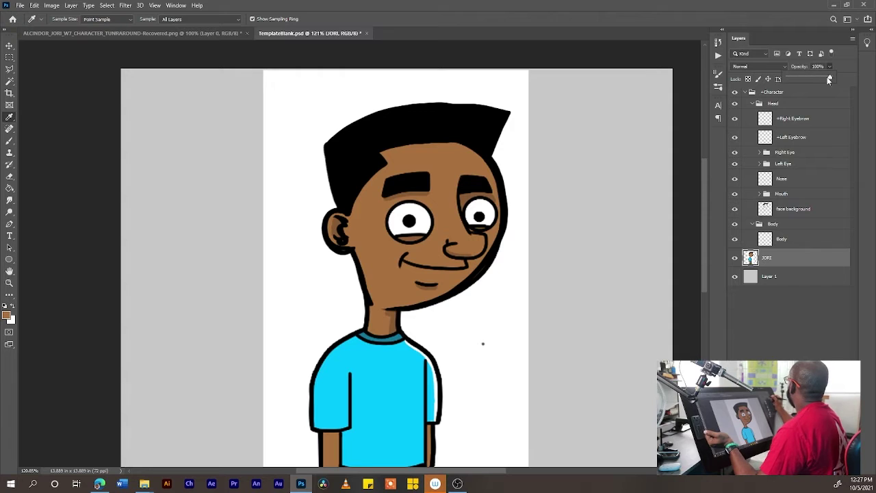
left_click_drag(827, 76, 814, 80)
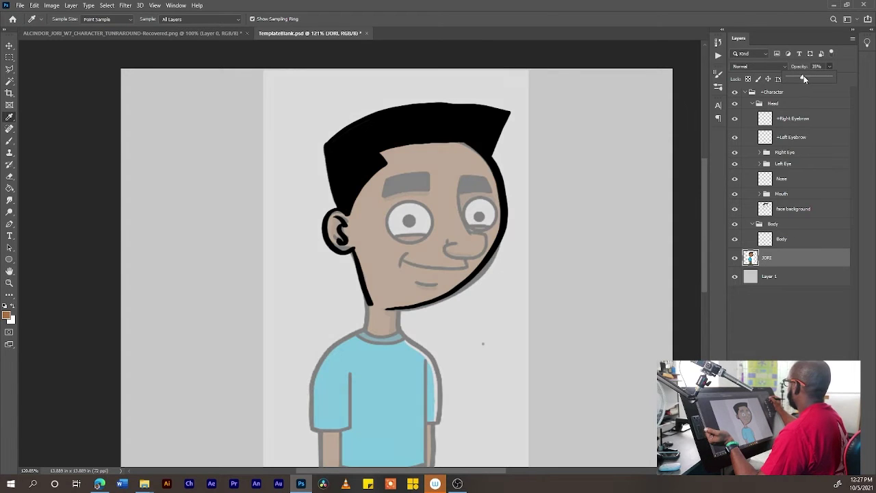
Paint the jaw edge and fill the face brown on the face background layer.
left_click(793, 208)
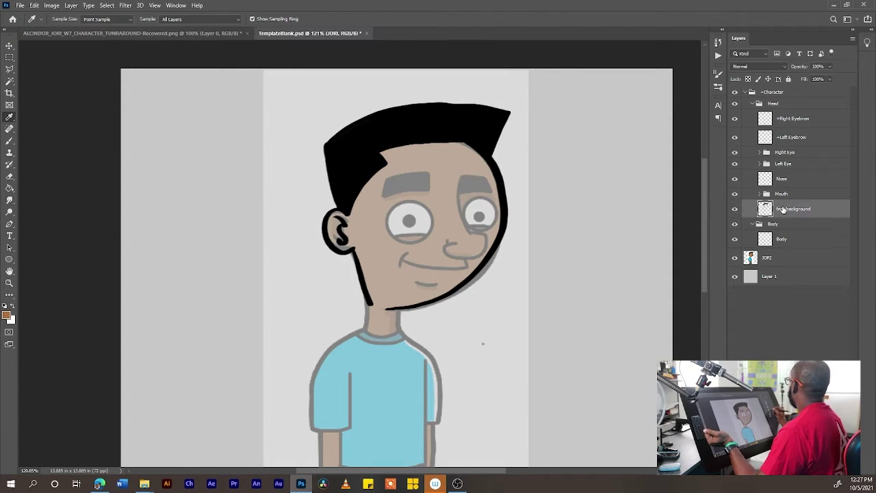
left_click(9, 140)
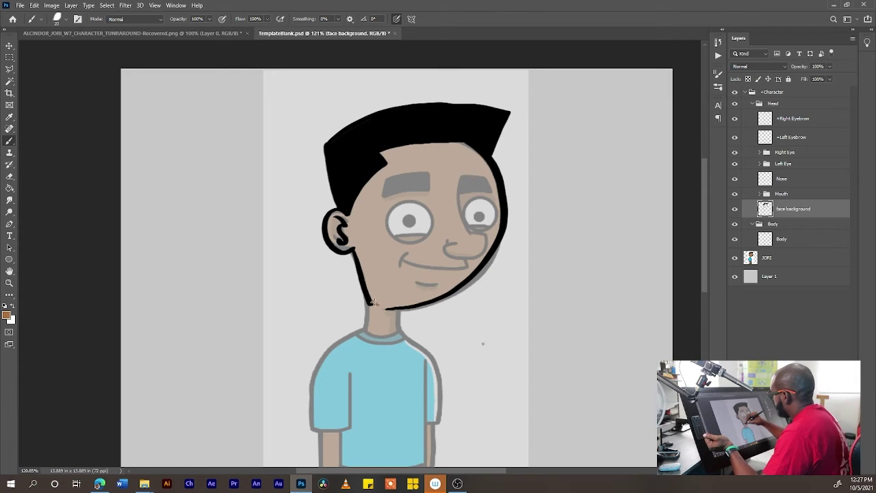
mouse_move(373, 305)
left_mouse_down()
mouse_move(368, 253)
mouse_move(384, 308)
left_mouse_up()
key("g")
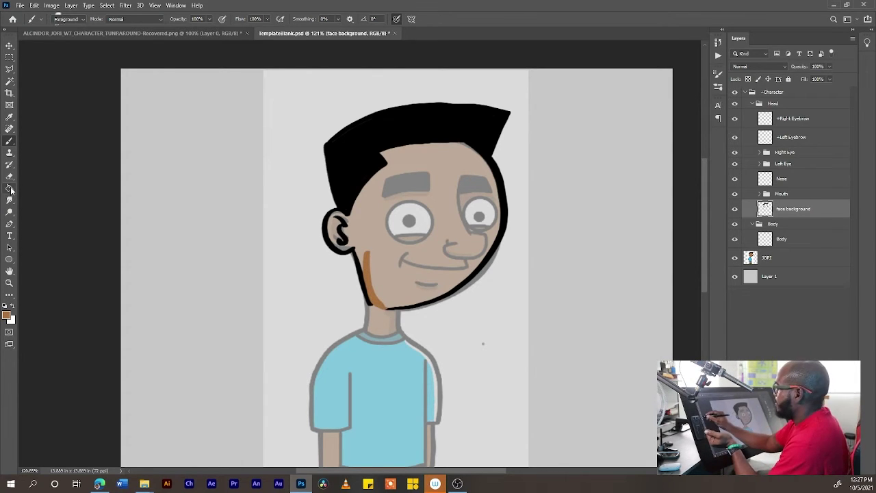
left_click(424, 229)
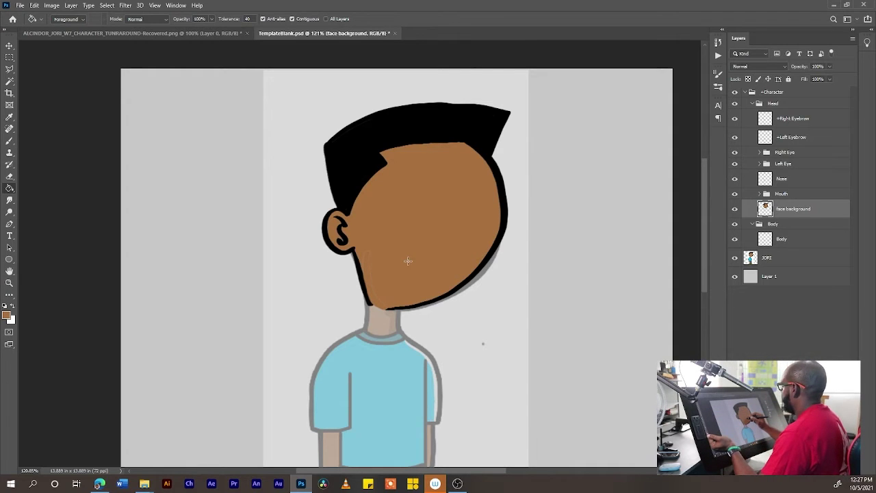
key("b")
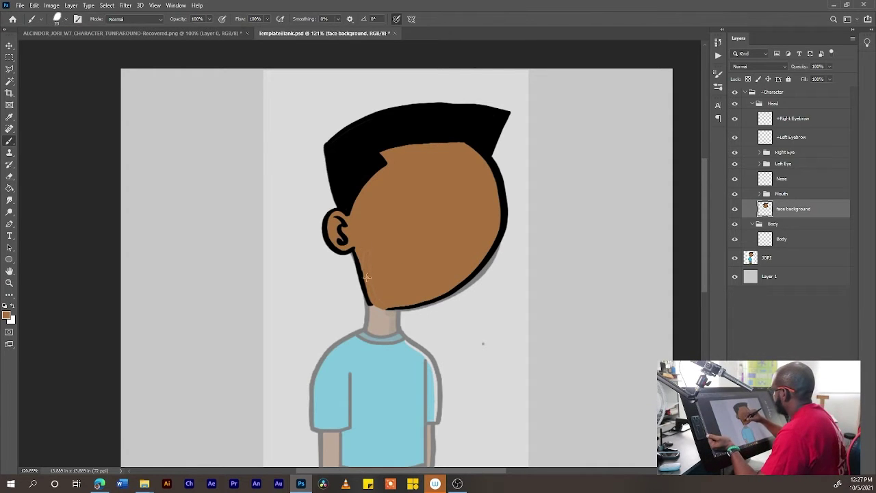
left_click_drag(362, 246, 371, 287)
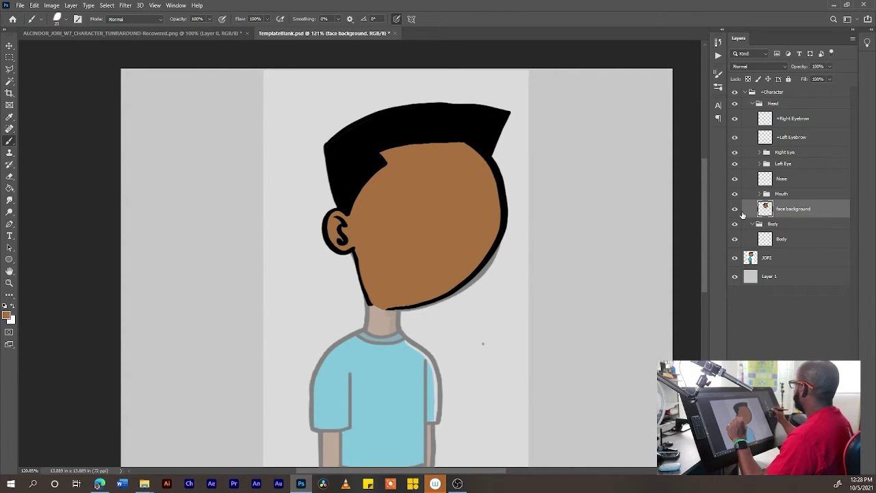
Draw a black curved nose outline on the Nose layer.
left_click(734, 208)
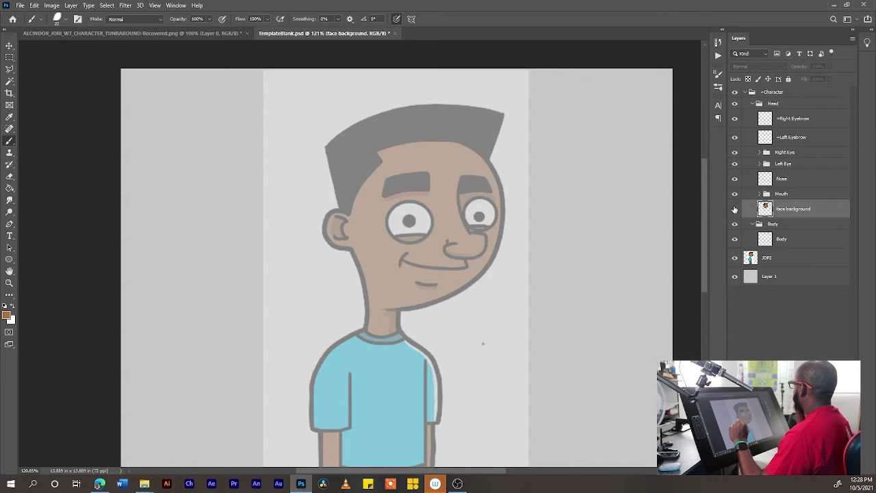
left_click(784, 177)
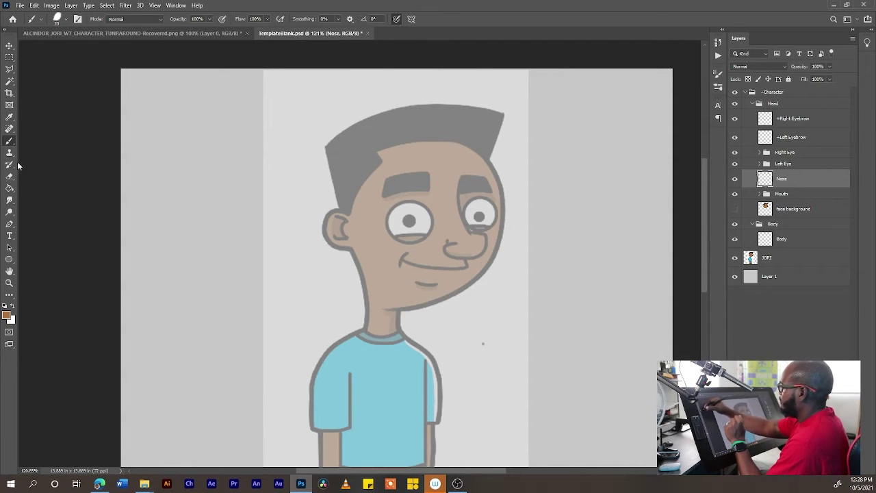
left_click(5, 307)
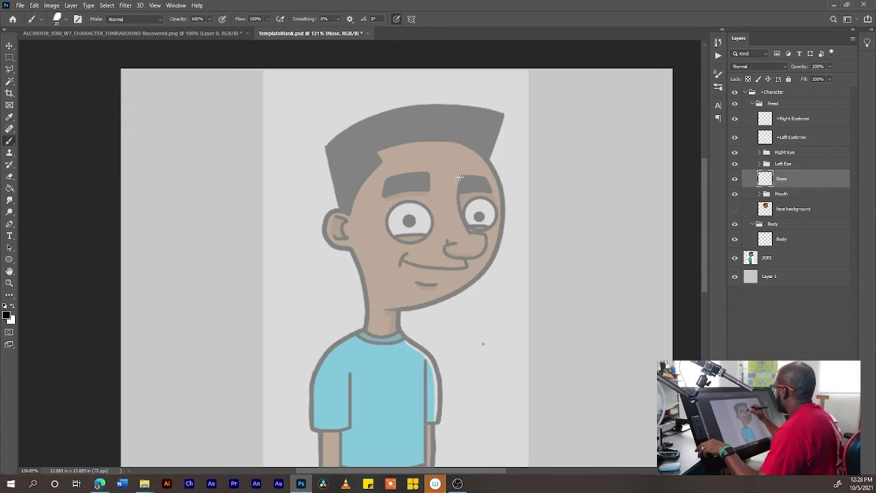
mouse_move(459, 175)
left_mouse_down()
mouse_move(468, 233)
mouse_move(486, 238)
mouse_move(476, 256)
mouse_move(447, 249)
mouse_move(456, 242)
mouse_move(445, 249)
mouse_move(471, 258)
mouse_move(486, 245)
mouse_move(479, 233)
mouse_move(447, 238)
left_mouse_up()
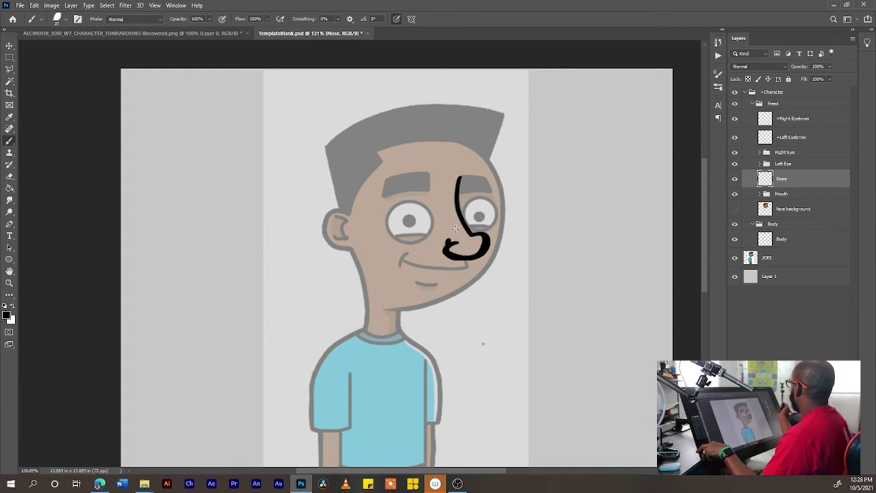
Sample the face's skin brown and paint it along the top of the nose.
left_click(735, 209)
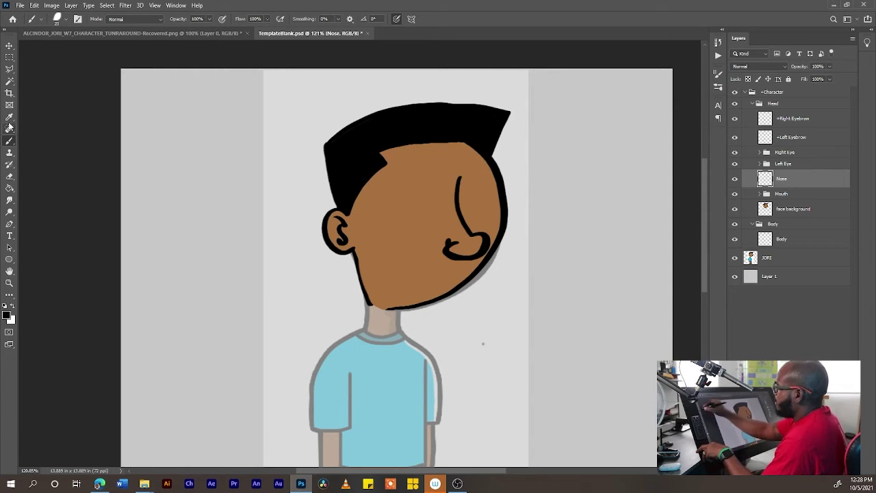
key("i")
left_click(411, 277)
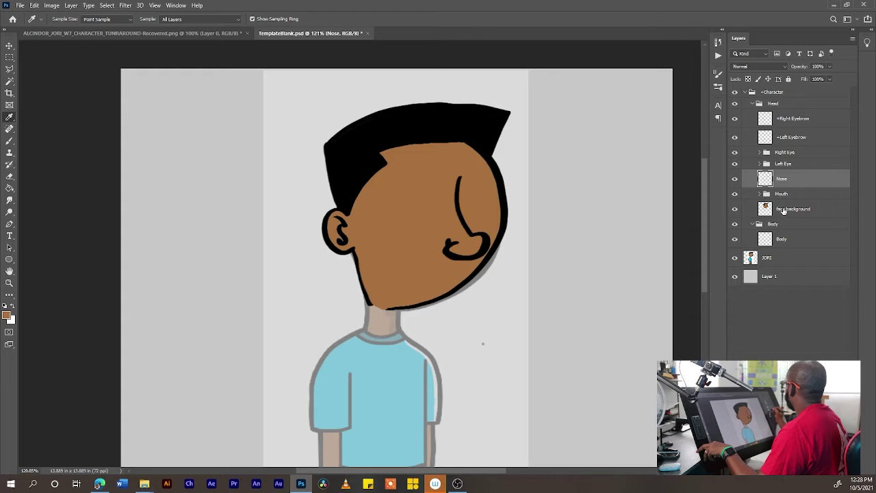
left_click(735, 209)
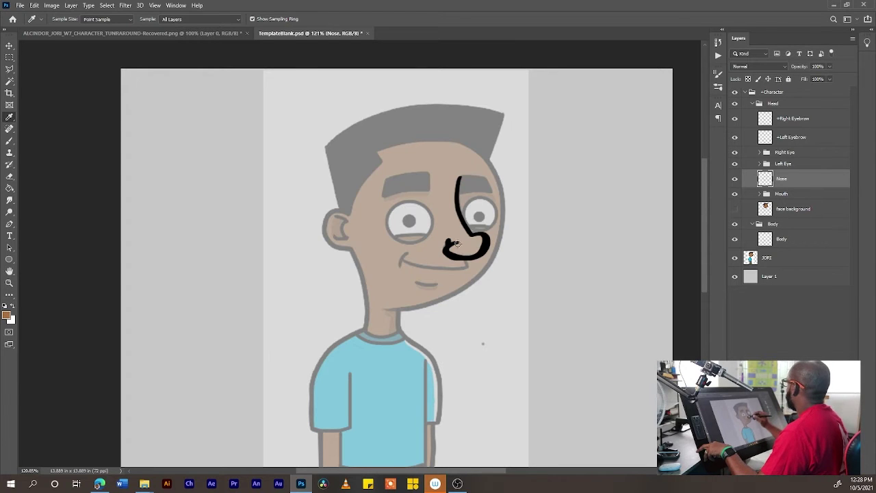
left_click(451, 190)
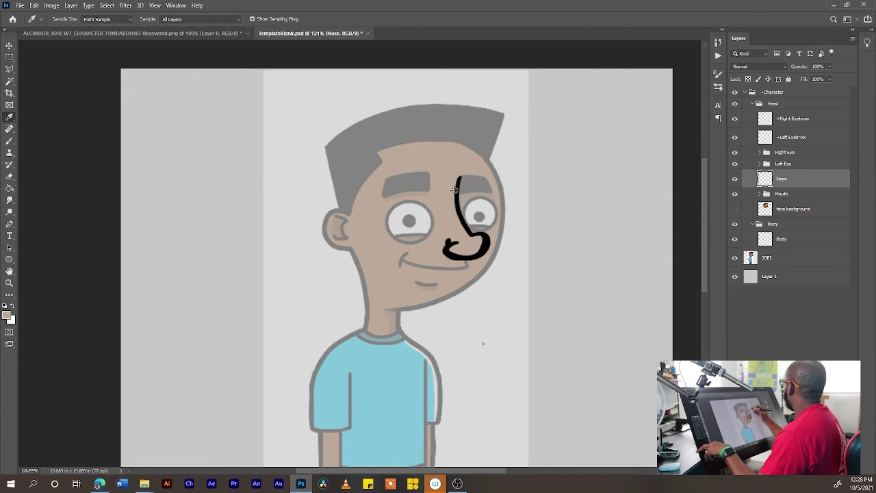
left_click(735, 209)
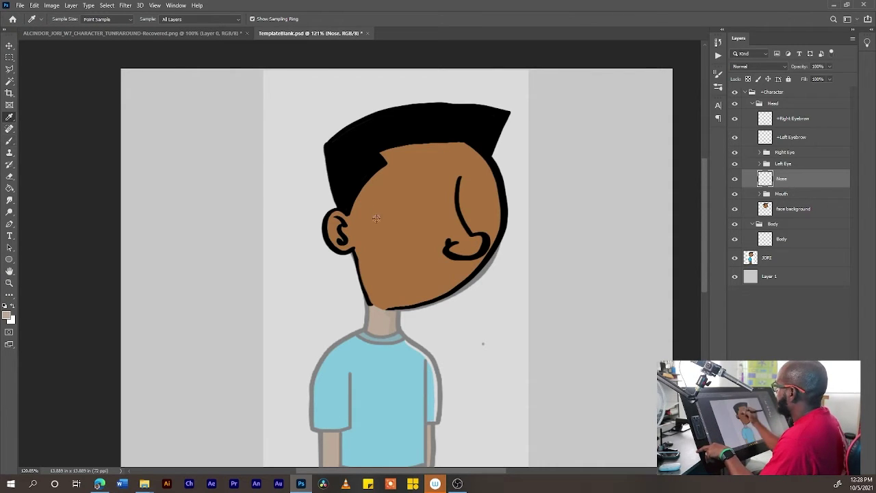
left_click(9, 141)
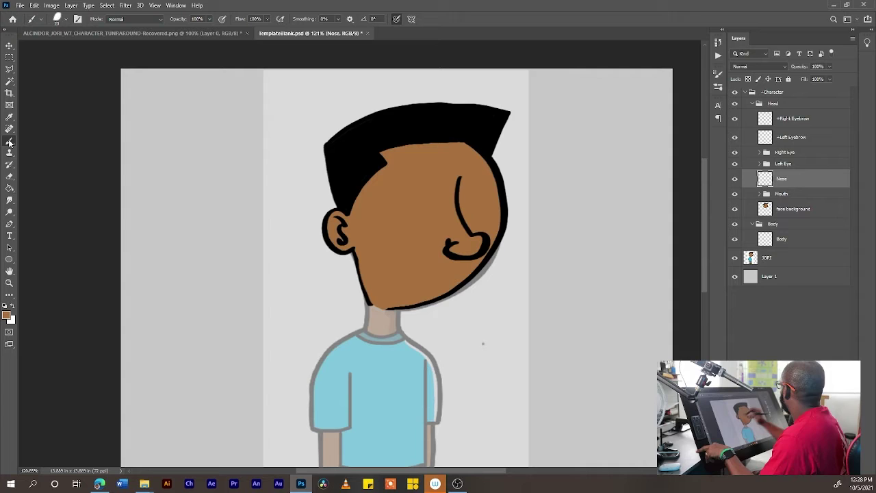
left_click(735, 209)
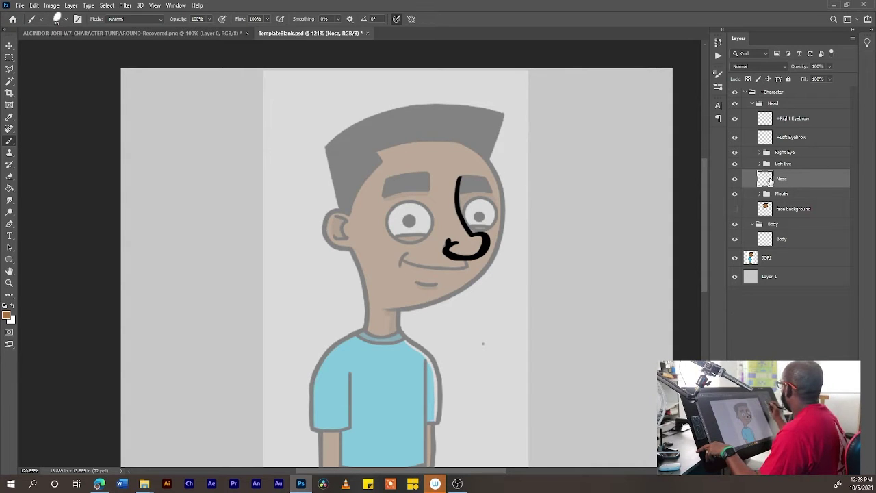
mouse_move(458, 176)
left_mouse_down()
mouse_move(444, 219)
mouse_move(449, 240)
mouse_move(458, 173)
left_mouse_up()
left_click(10, 188)
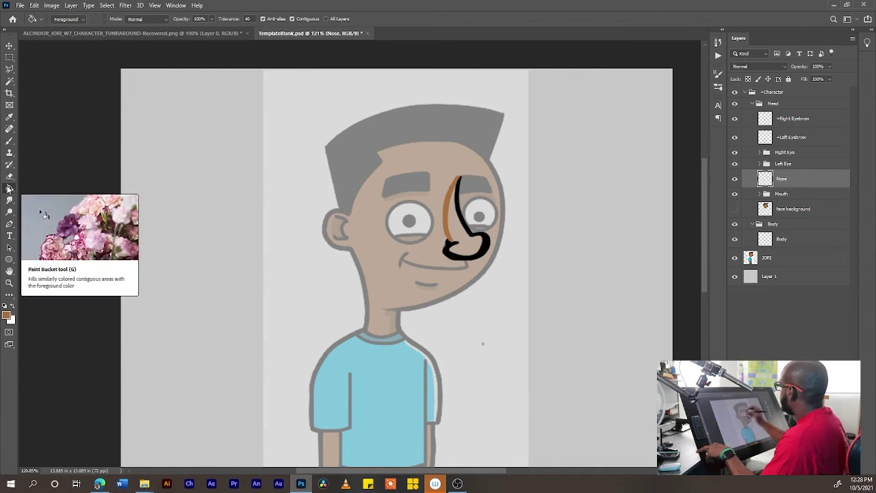
Fill the nose interior with skin-tone brown, then select the Right Eyebrow layer.
left_click(466, 243)
left_click(469, 241)
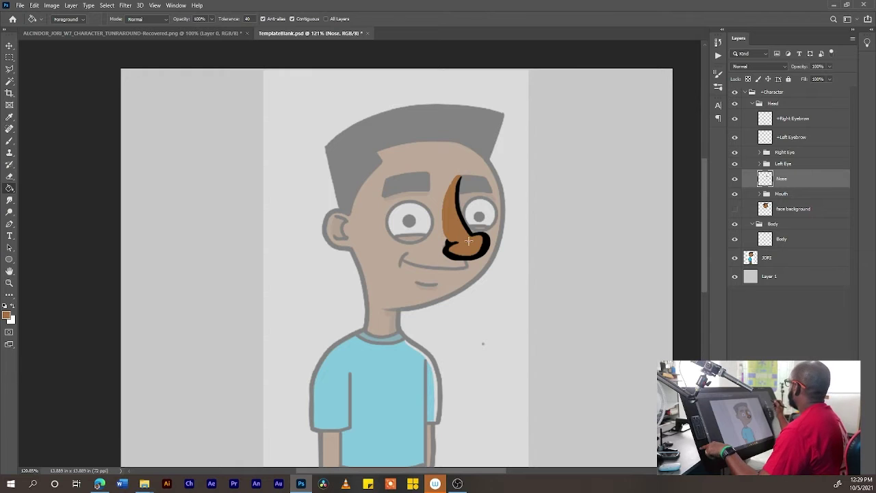
left_click(793, 119)
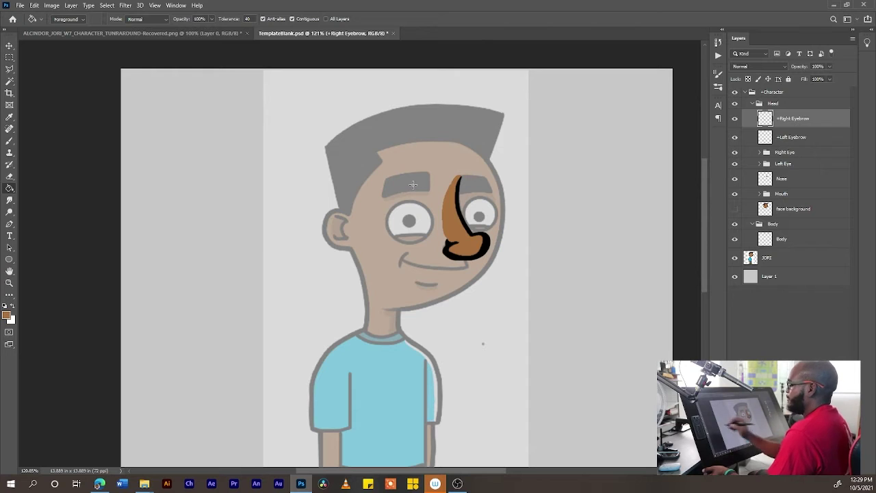
Reset colours to black, undo an accidental canvas fill, and brush the left eyebrow black.
left_click(5, 306)
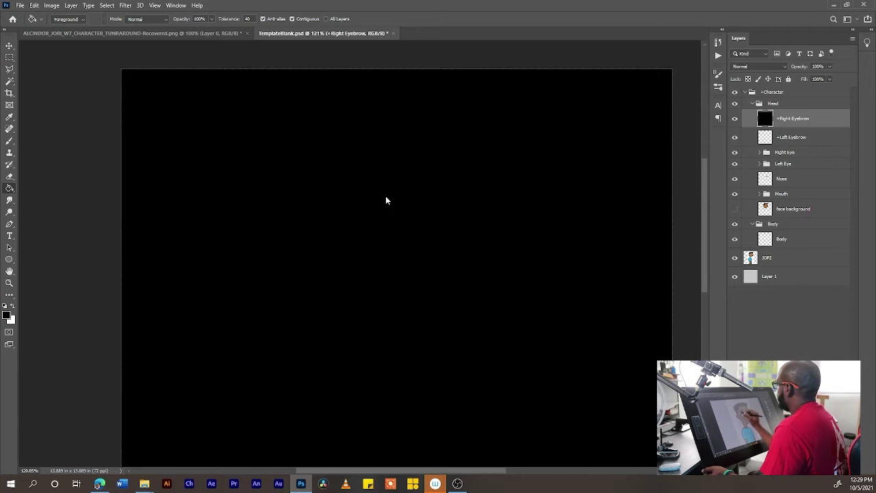
left_click(387, 198)
left_click(34, 5)
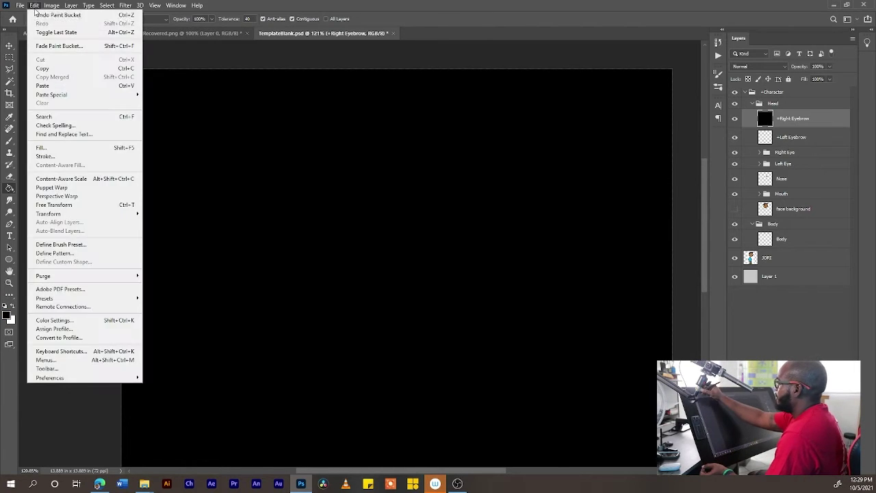
left_click(41, 16)
left_click(10, 140)
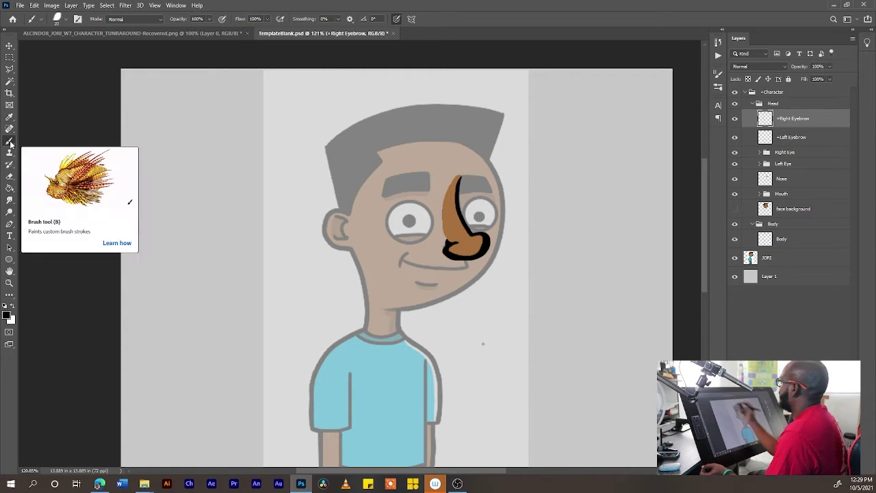
mouse_move(381, 197)
left_mouse_down()
mouse_move(429, 190)
mouse_move(428, 173)
mouse_move(387, 177)
mouse_move(381, 195)
mouse_move(423, 186)
mouse_move(420, 174)
mouse_move(391, 177)
mouse_move(386, 184)
mouse_move(425, 177)
mouse_move(400, 180)
left_mouse_up()
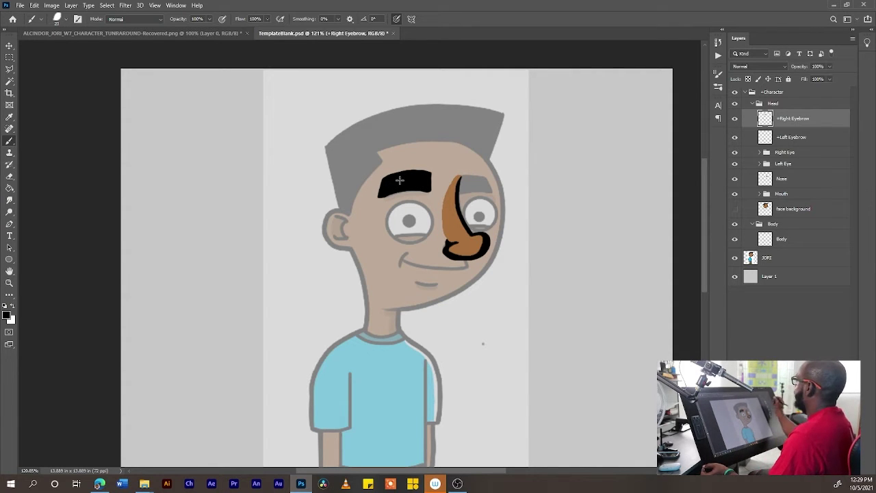
Paint the right-hand eyebrow black and move the Nose layer up just below Right Eyebrow.
left_click(791, 137)
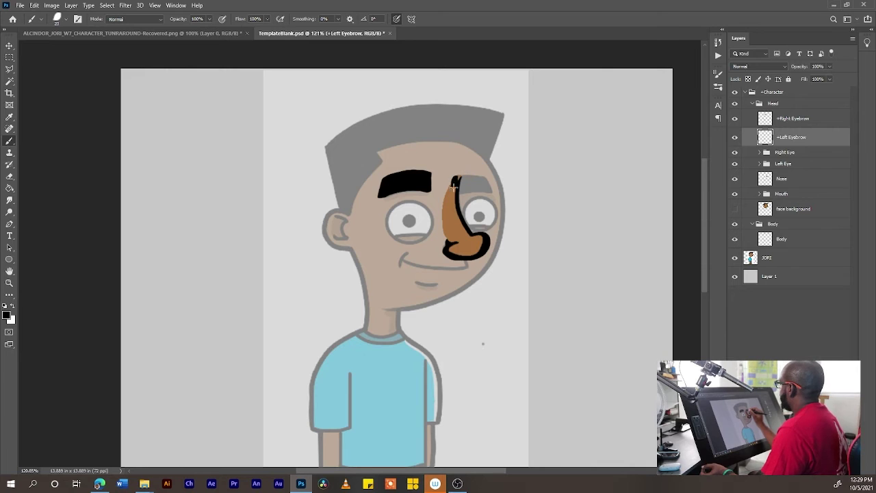
mouse_move(453, 186)
left_mouse_down()
mouse_move(490, 192)
mouse_move(485, 179)
mouse_move(455, 182)
mouse_move(483, 186)
mouse_move(478, 176)
mouse_move(449, 176)
mouse_move(447, 196)
mouse_move(450, 176)
left_mouse_up()
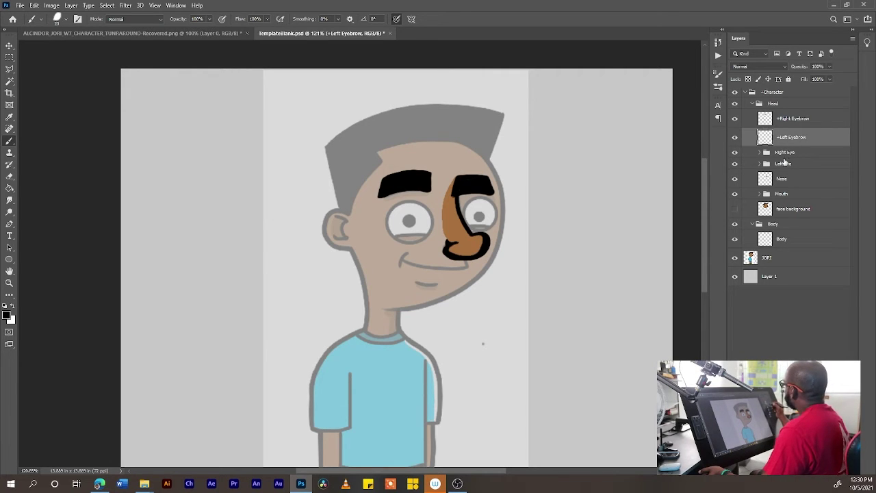
left_click(785, 180)
left_click_drag(787, 181, 792, 121)
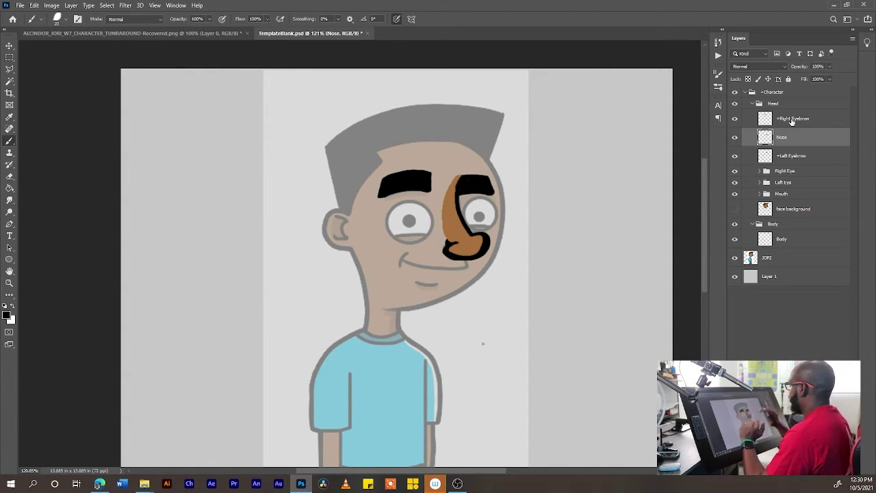
Check the face background, expand the Right Eye group, and start brushing white around the left eye.
left_click(735, 208)
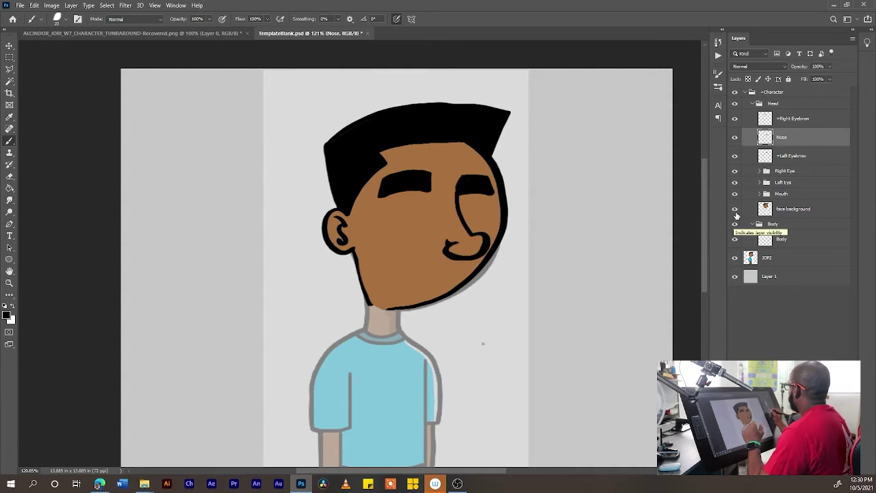
left_click(736, 207)
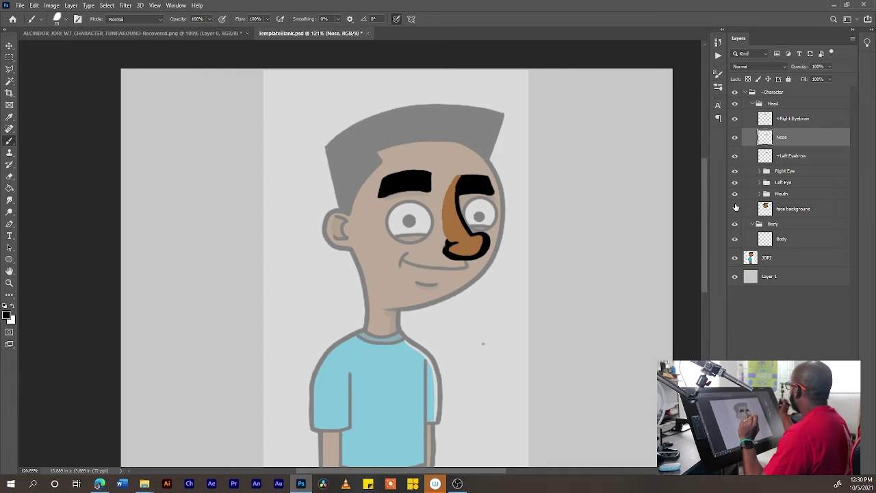
left_click(759, 171)
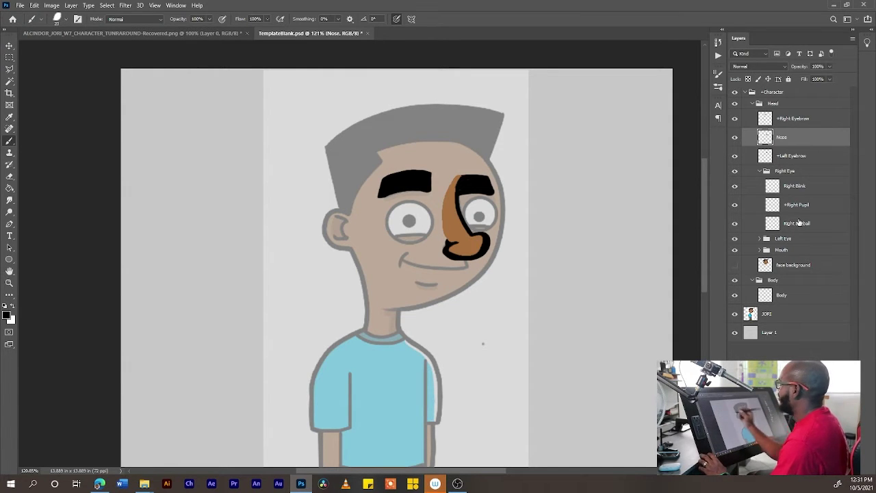
left_click(13, 307)
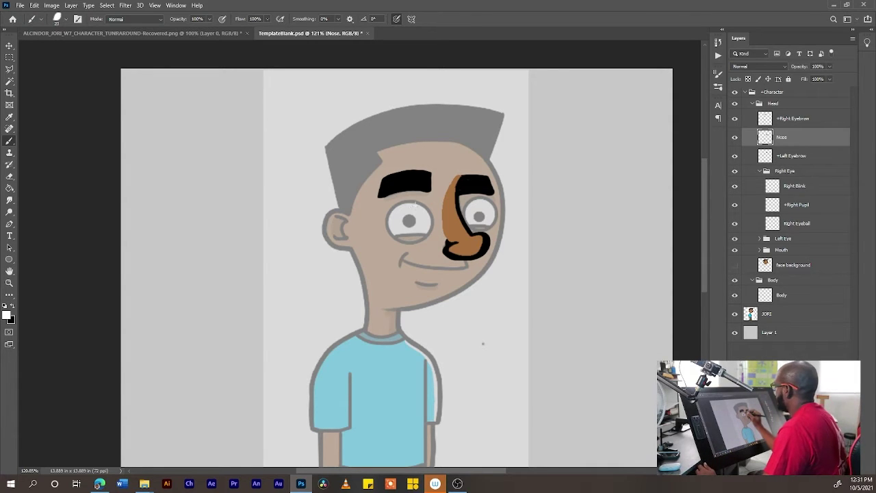
mouse_move(415, 201)
left_mouse_down()
mouse_move(396, 201)
mouse_move(387, 232)
mouse_move(416, 241)
mouse_move(429, 232)
mouse_move(433, 215)
mouse_move(413, 201)
left_mouse_up()
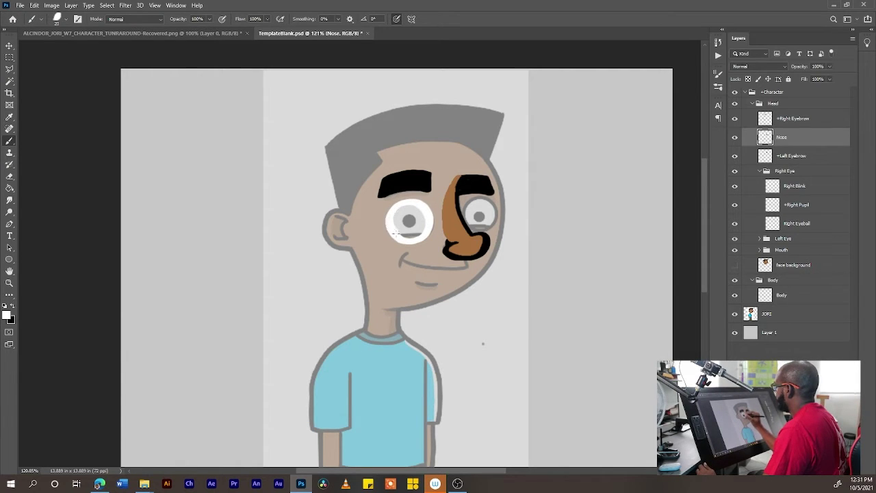
Brush white over the left pupil and edges until the eyeball is a full white disc.
right_click(419, 208)
mouse_move(404, 220)
left_mouse_down()
mouse_move(414, 218)
mouse_move(400, 227)
left_mouse_up()
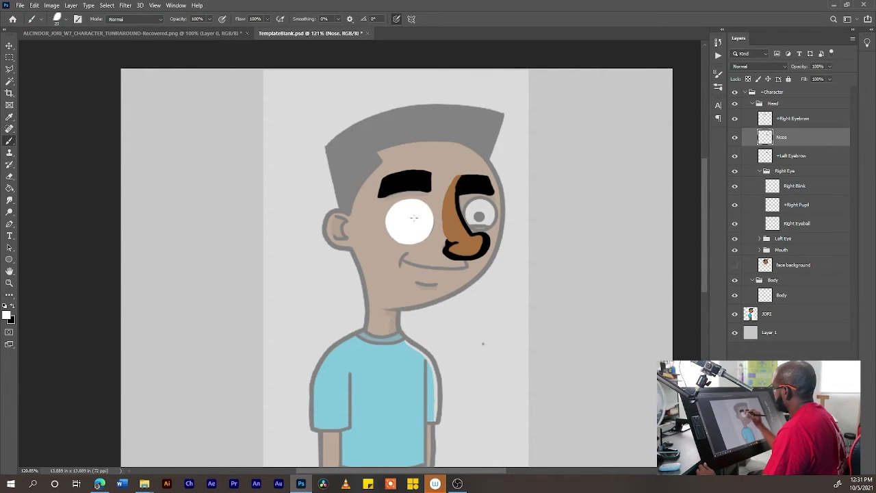
mouse_move(395, 235)
left_mouse_down()
mouse_move(431, 222)
mouse_move(421, 203)
mouse_move(401, 202)
mouse_move(387, 220)
mouse_move(398, 240)
mouse_move(419, 241)
mouse_move(433, 216)
mouse_move(422, 201)
mouse_move(392, 208)
mouse_move(388, 228)
mouse_move(401, 236)
mouse_move(398, 210)
mouse_move(394, 237)
left_mouse_up()
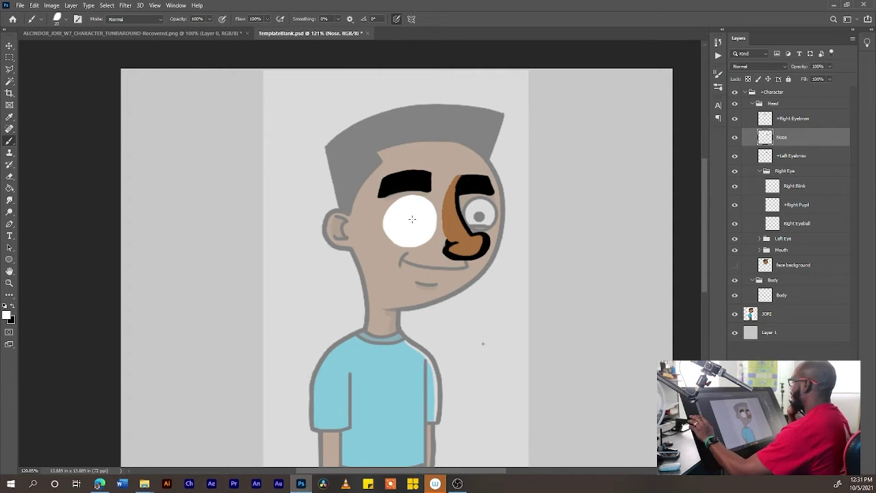
Cut the white eyeball off the Nose layer, paste it onto Right Eyeball, and drag it over the left eye.
key("m")
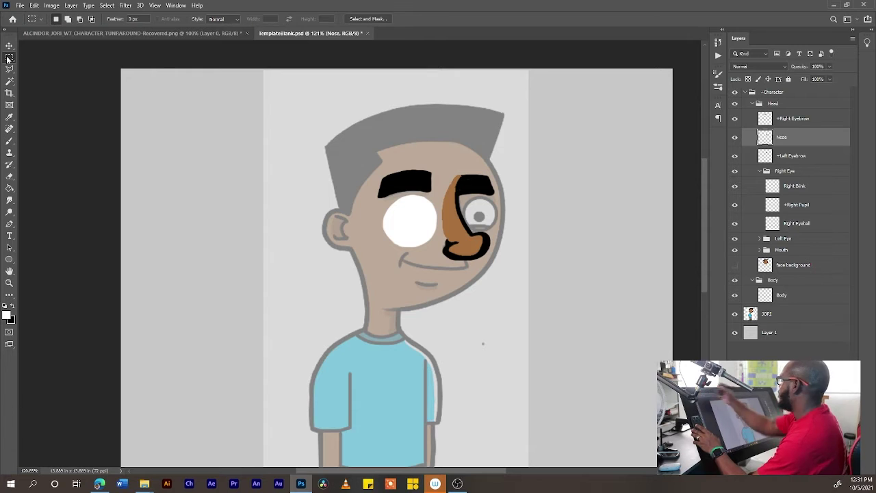
left_click_drag(370, 178, 441, 262)
left_click(34, 5)
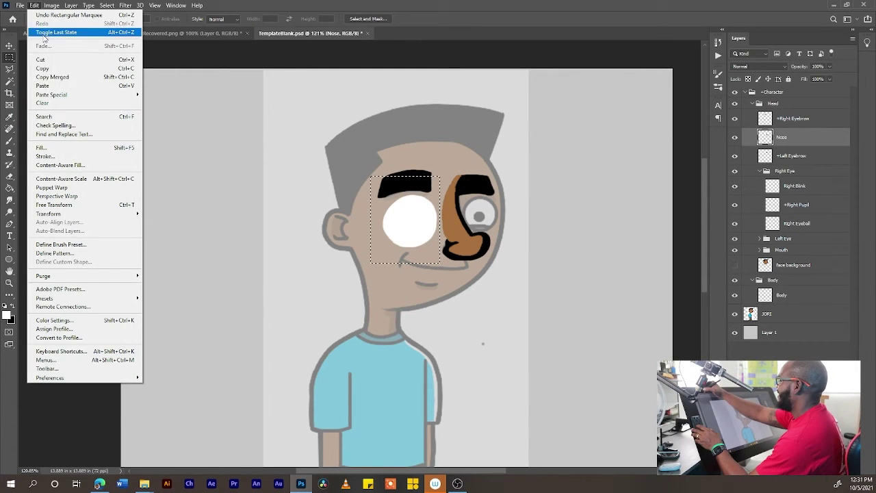
left_click(43, 59)
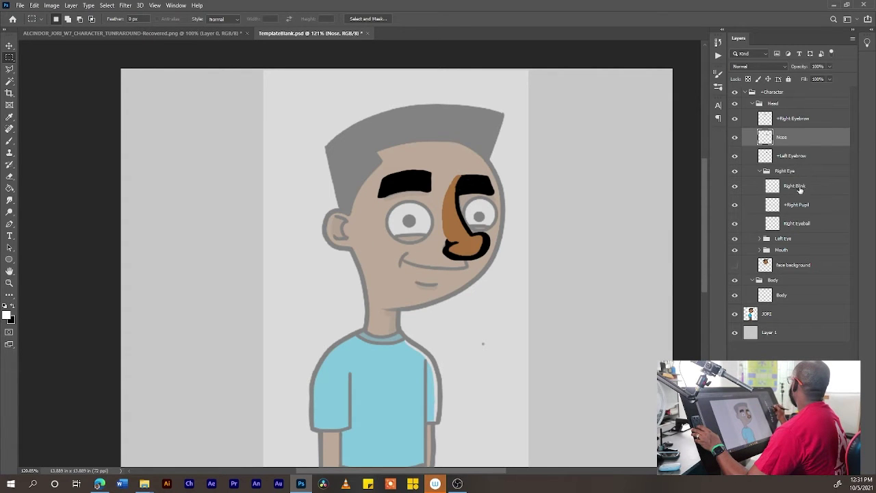
left_click(794, 223)
left_click(34, 5)
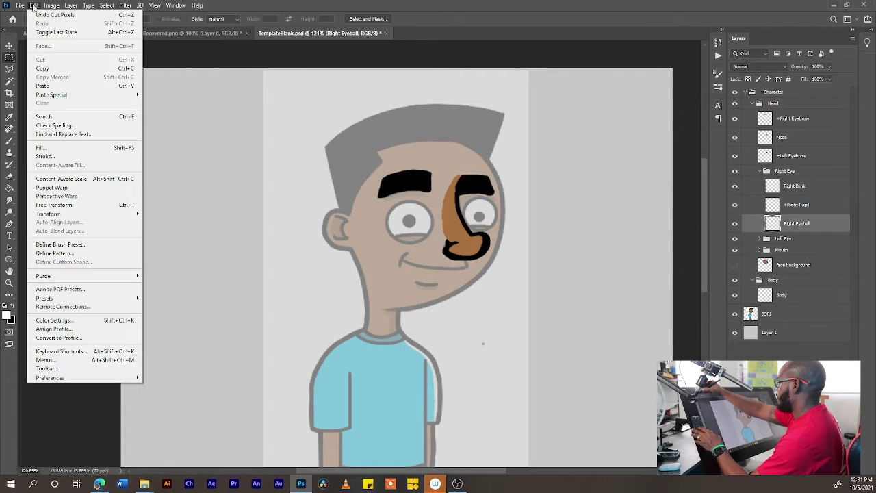
left_click(57, 86)
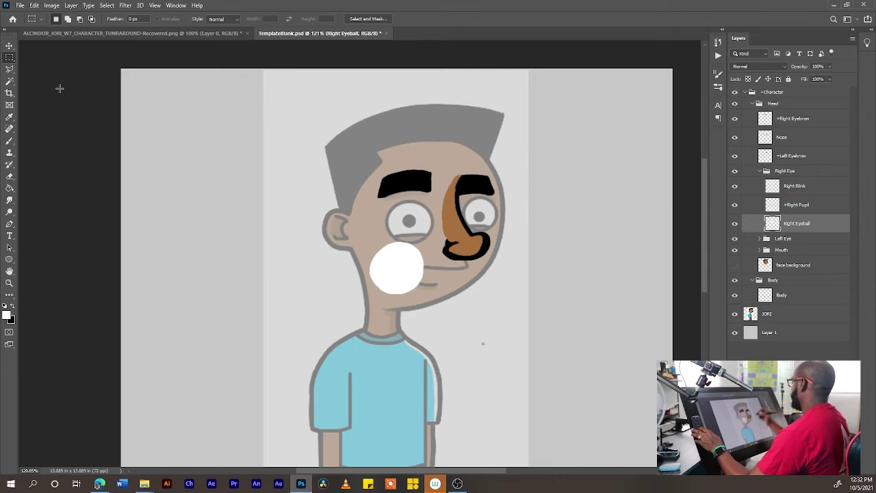
key("v")
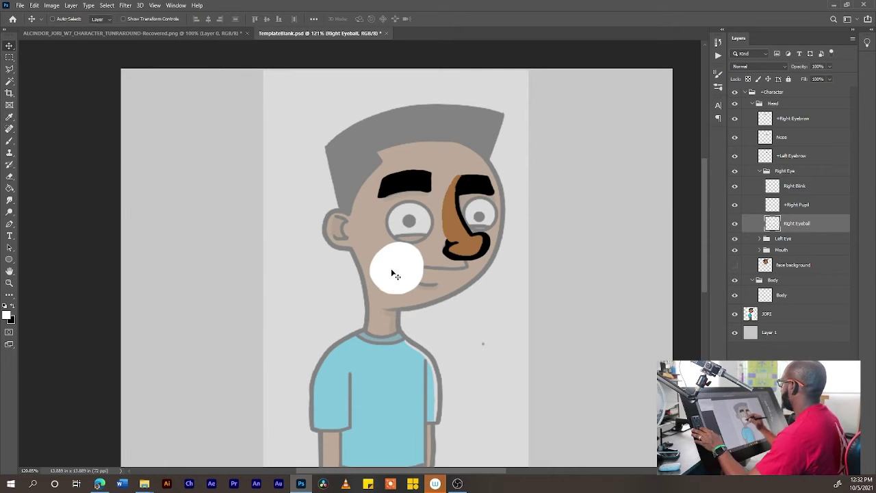
left_click_drag(395, 275, 422, 228)
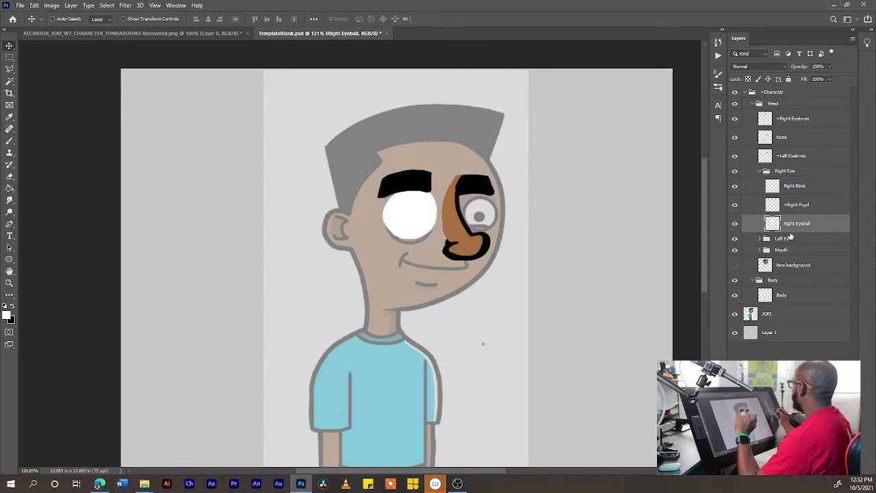
Paste another white eyeball onto the Left Eyeball layer and move it over the right eye.
left_click(760, 239)
left_click(795, 291)
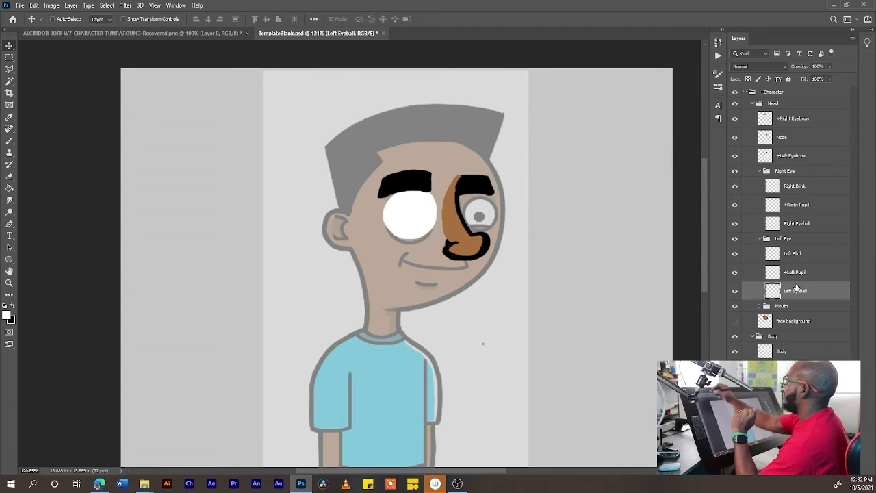
left_click(33, 6)
left_click(52, 84)
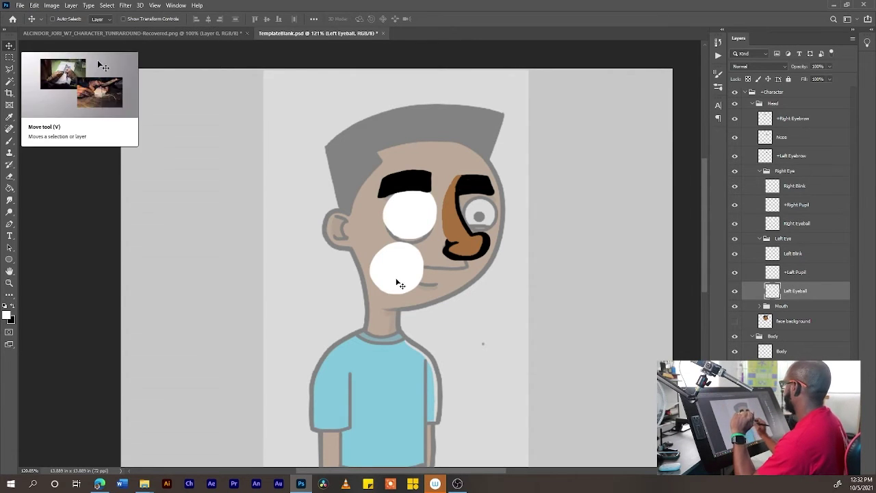
left_click_drag(400, 282, 475, 221)
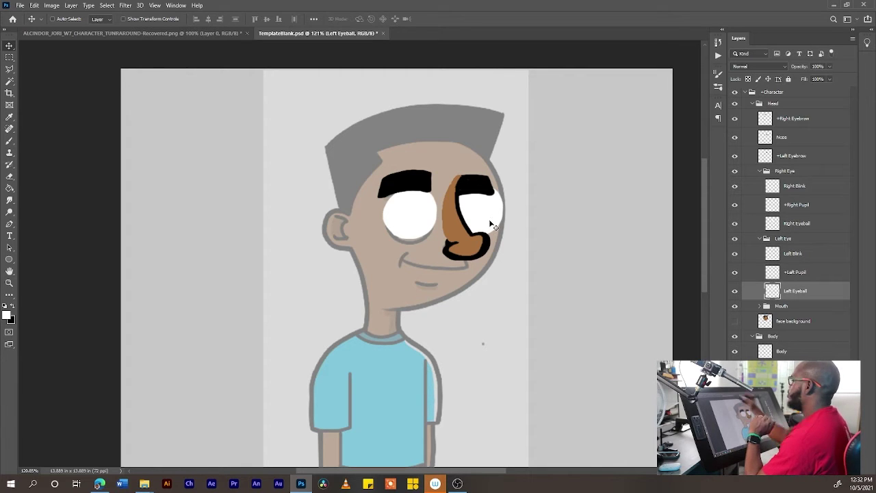
Shrink the right eyeball to about 90% with Free Transform and commit it.
left_click(33, 5)
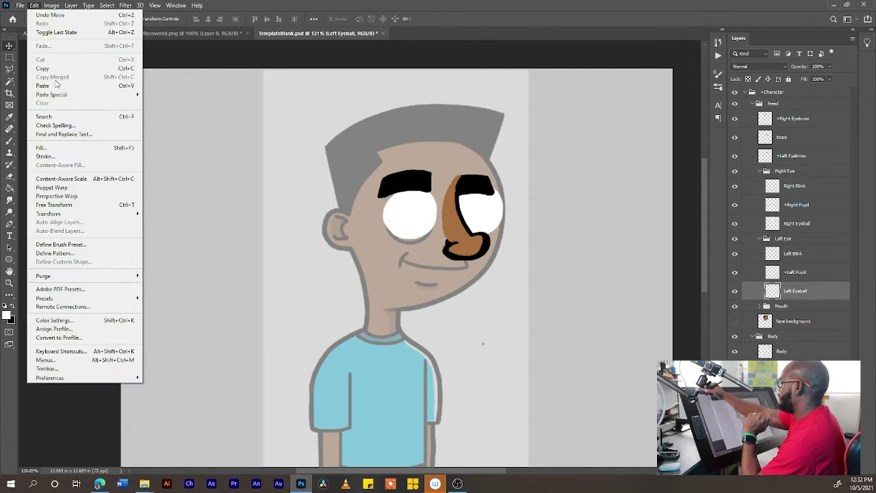
left_click(69, 204)
left_click_drag(503, 184, 485, 207)
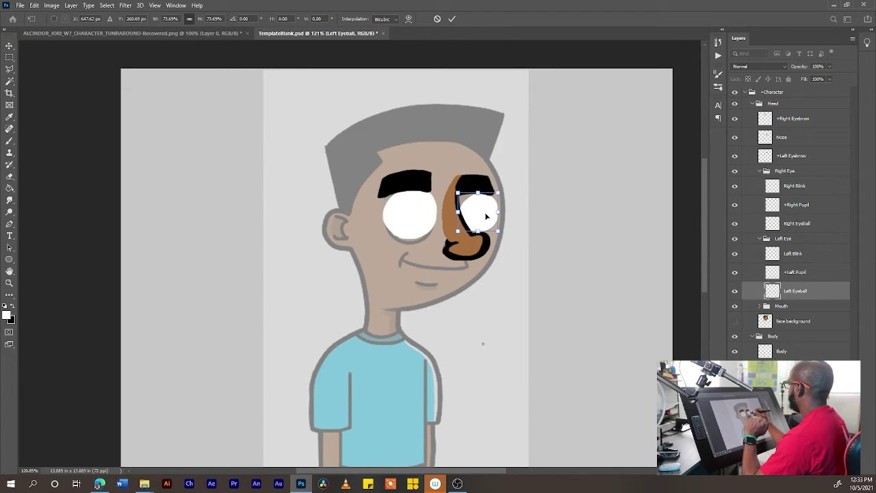
right_click(488, 214)
left_click(423, 270)
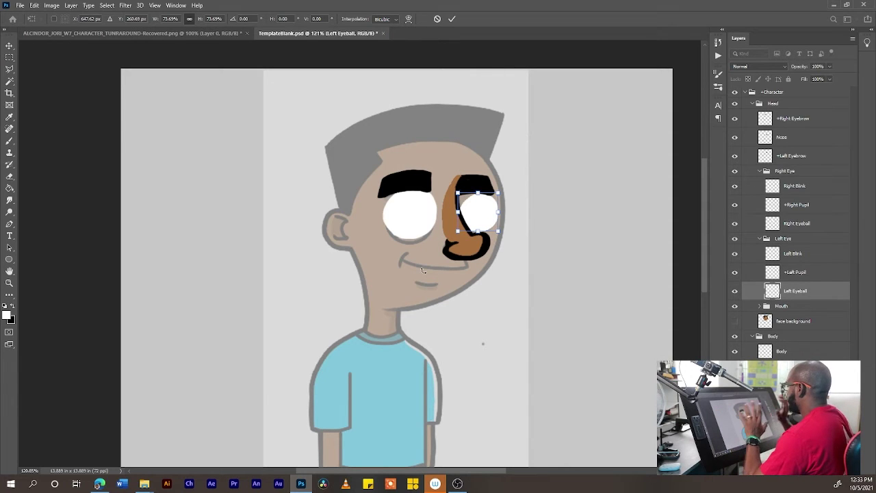
left_click(9, 56)
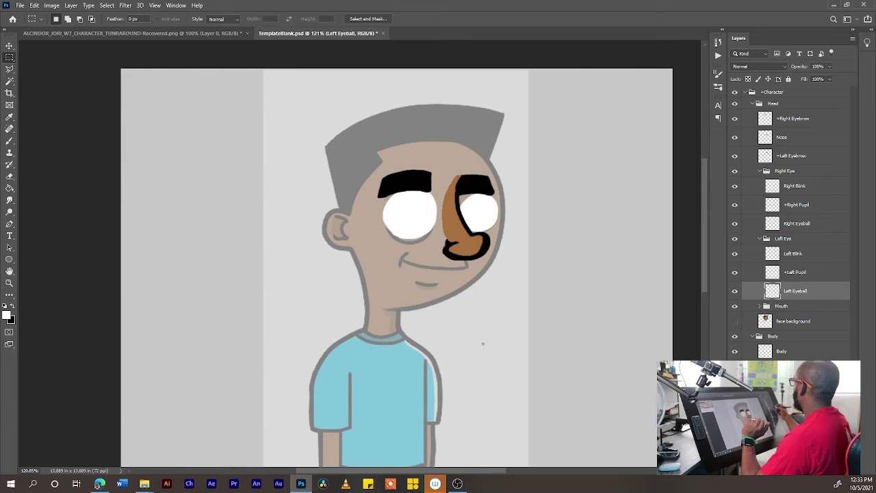
On Right Pupil, brush a black (000000) pupil into the left eyeball with a small white highlight.
left_click(808, 204)
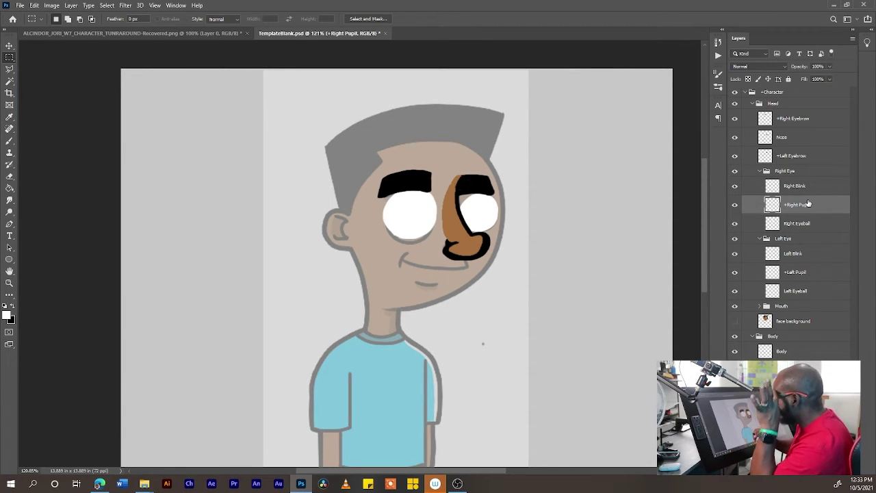
left_click(10, 140)
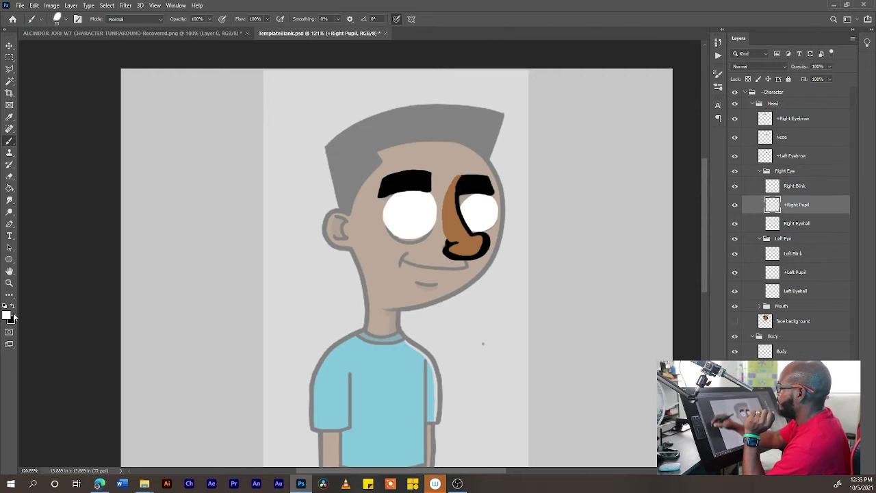
left_click(8, 315)
type("000000")
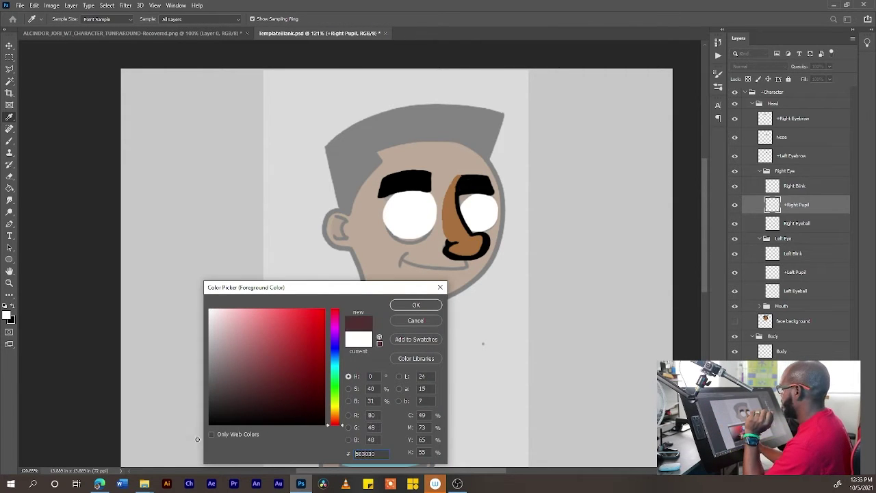
left_click(410, 308)
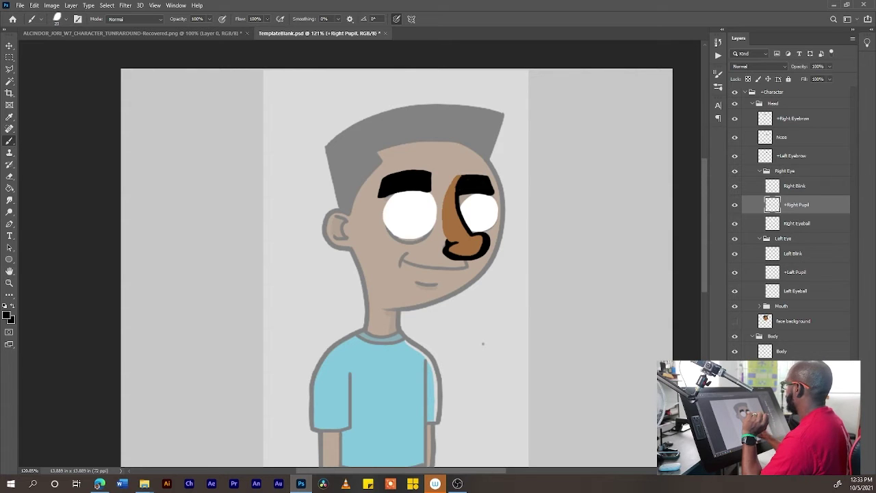
scroll(486, 173, "up", 5)
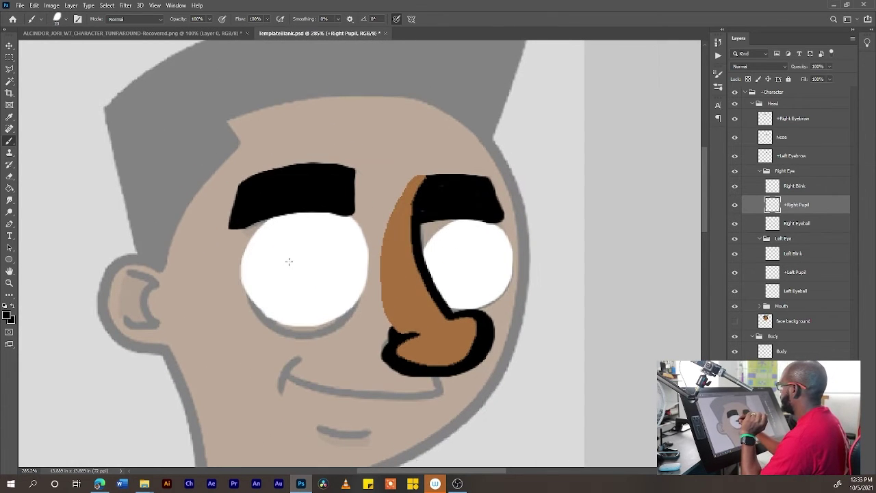
mouse_move(289, 261)
left_mouse_down()
mouse_move(280, 273)
mouse_move(304, 263)
mouse_move(277, 281)
mouse_move(286, 255)
mouse_move(293, 274)
mouse_move(282, 266)
mouse_move(303, 260)
mouse_move(301, 272)
left_mouse_up()
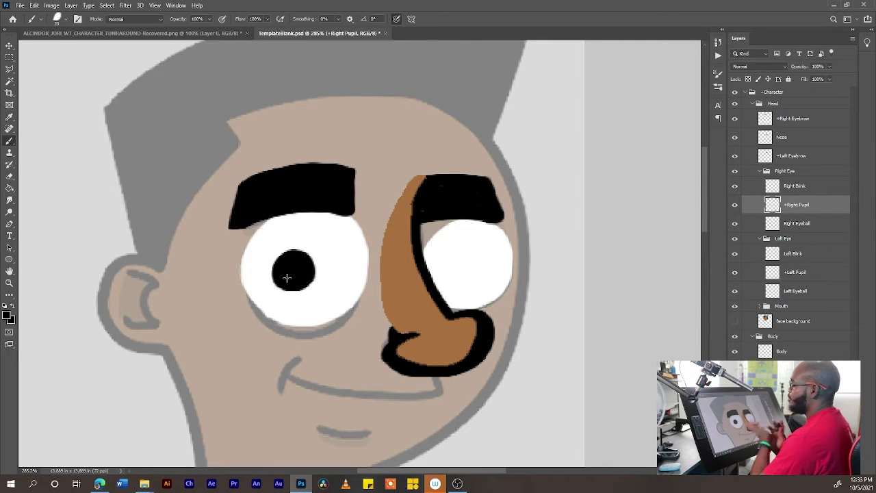
left_click(12, 307)
left_click_drag(284, 266, 296, 270)
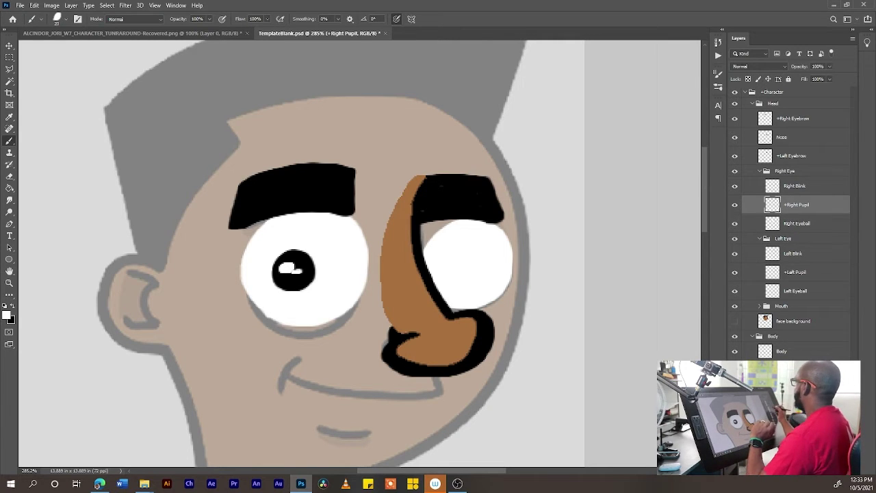
Select and copy the painted pupil.
key("m")
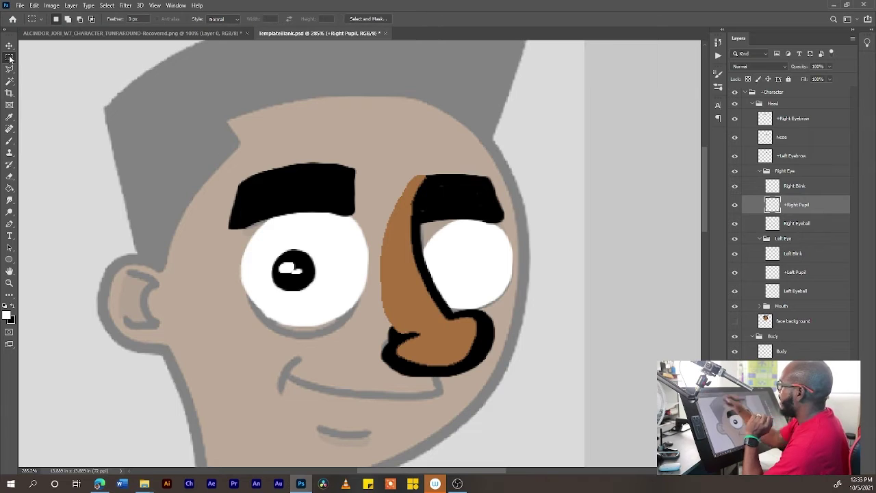
left_click_drag(255, 232, 342, 308)
left_click(34, 5)
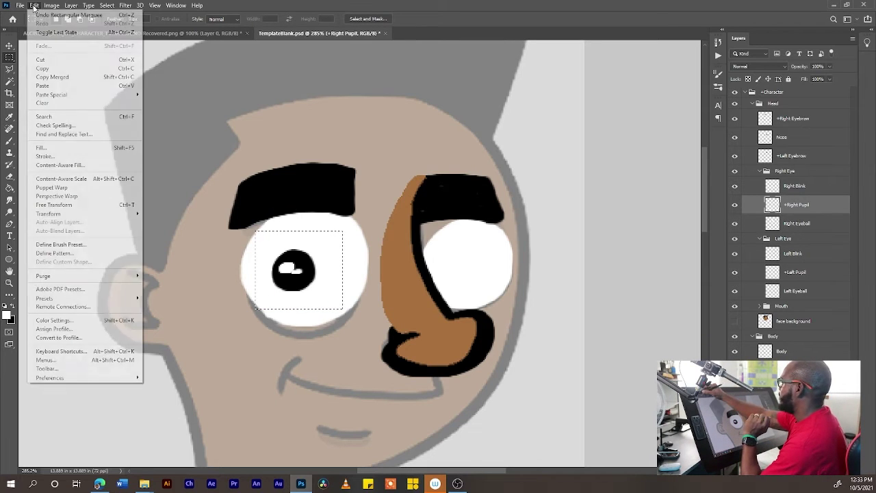
left_click(51, 67)
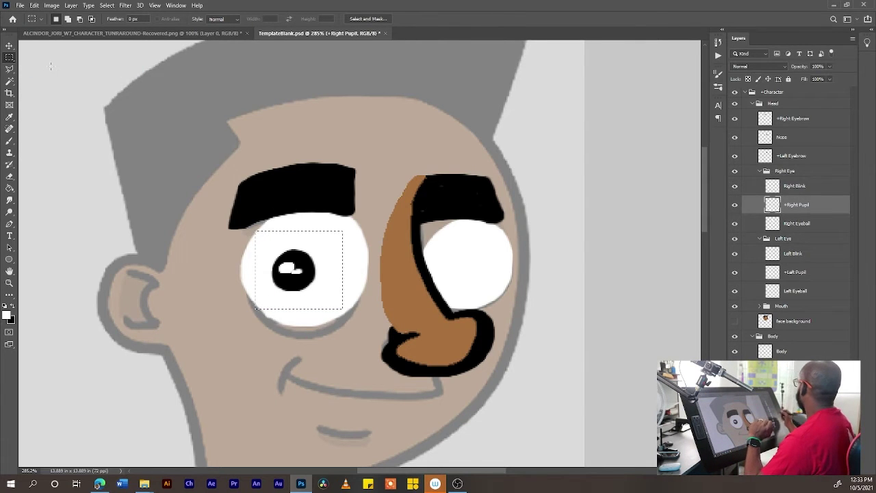
Paste the pupil in place on the Left Pupil layer and move it into the right-hand eyeball.
left_click(810, 272)
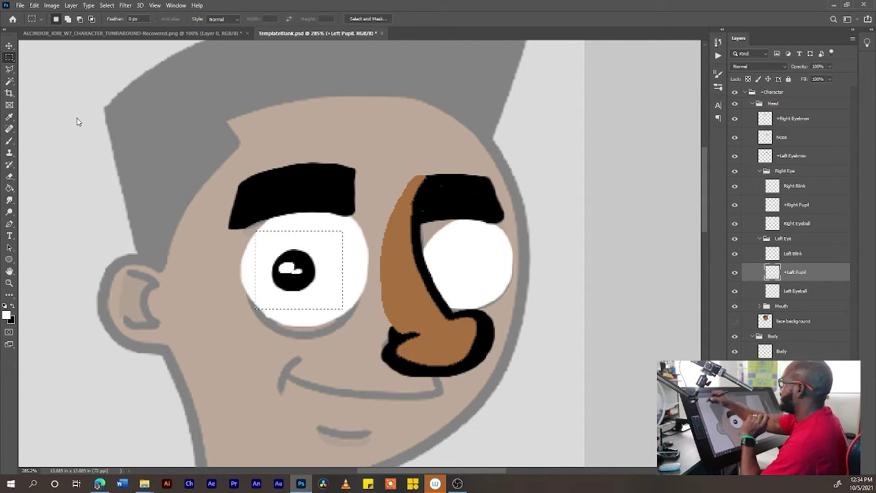
key("ctrl+d")
left_click(33, 6)
mouse_move(124, 95)
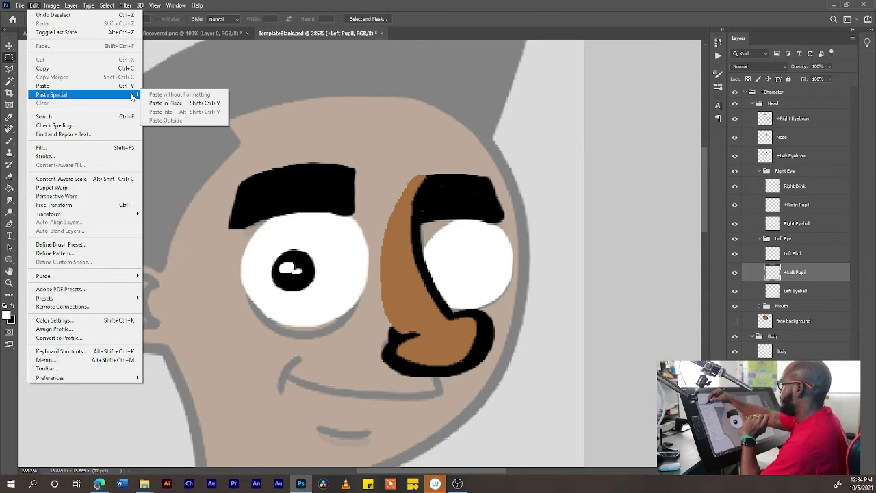
left_click(172, 99)
left_click(9, 45)
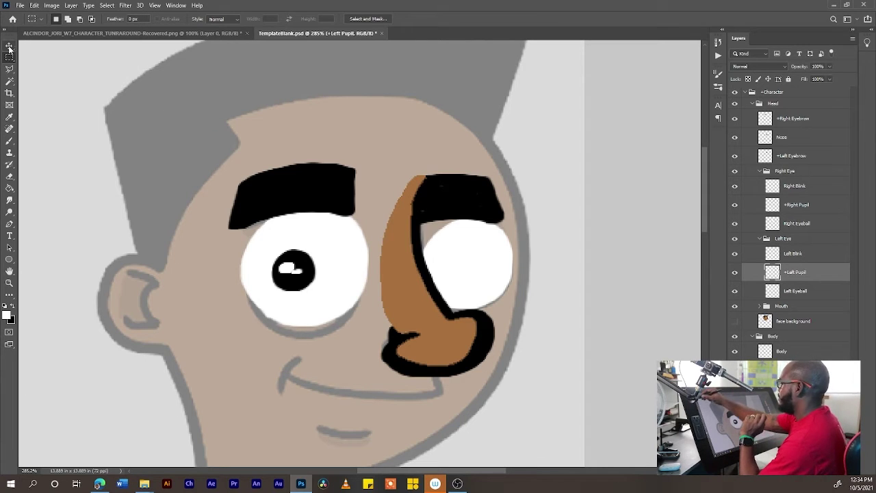
left_click_drag(293, 282, 458, 274)
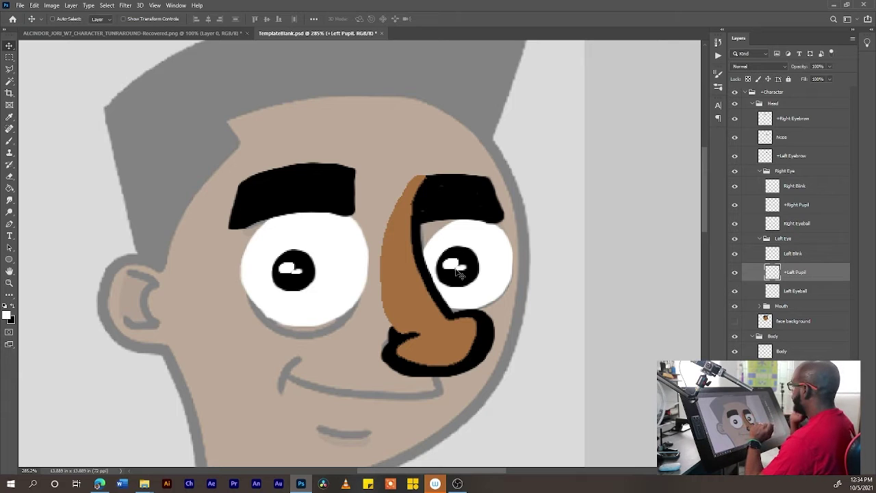
Shrink the right-hand pupil with Free Transform, commit it, and zoom out to view the face.
left_click(38, 6)
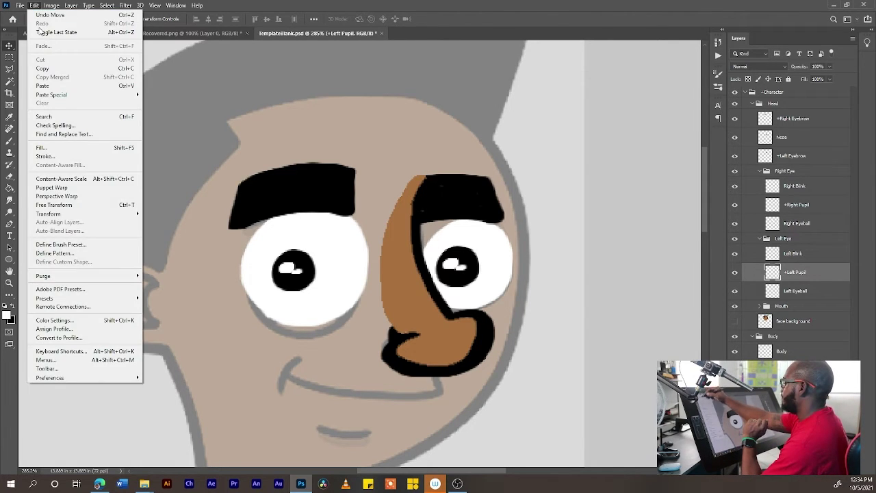
left_click(64, 203)
mouse_move(481, 248)
left_mouse_down()
mouse_move(455, 268)
mouse_move(471, 254)
left_mouse_up()
right_click(465, 267)
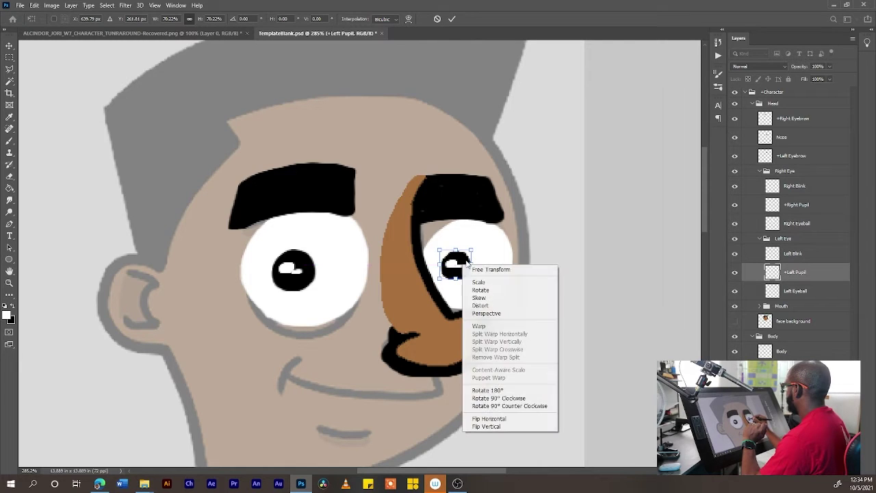
left_click(457, 273)
left_click(10, 57)
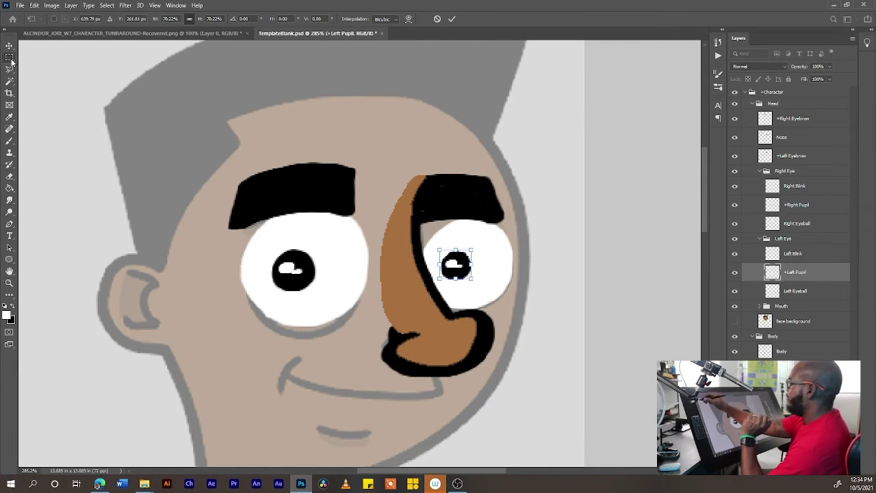
key("ctrl+minus")
scroll(415, 187, "down", 2)
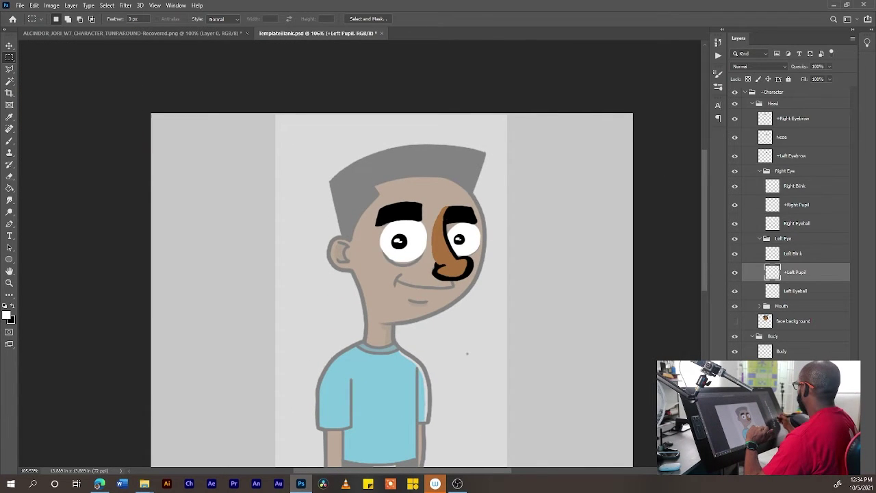
Show the Face background, collapse the Right Eye and Left Eye groups, and add a new layer above Right Eye.
left_click(735, 321)
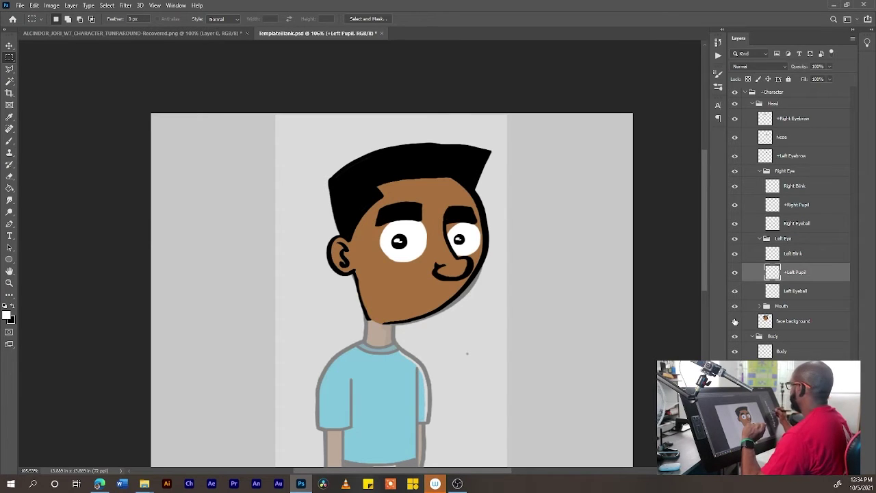
key("alt+bracketleft")
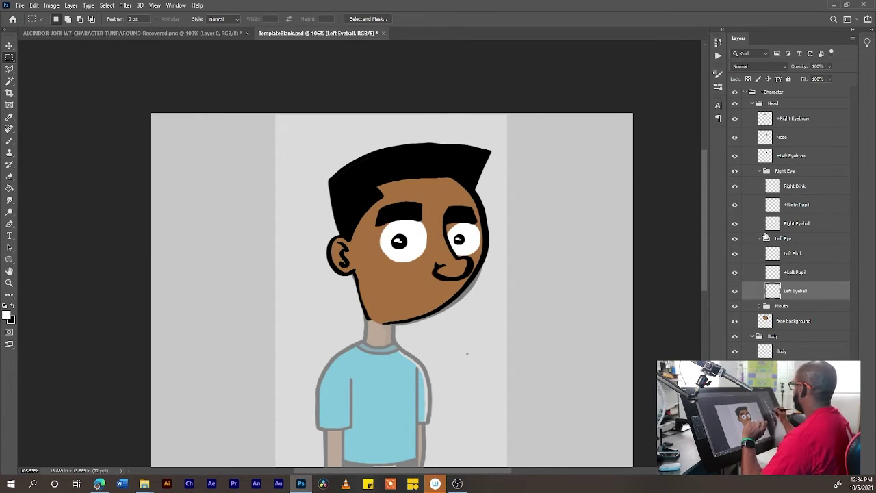
left_click(757, 239)
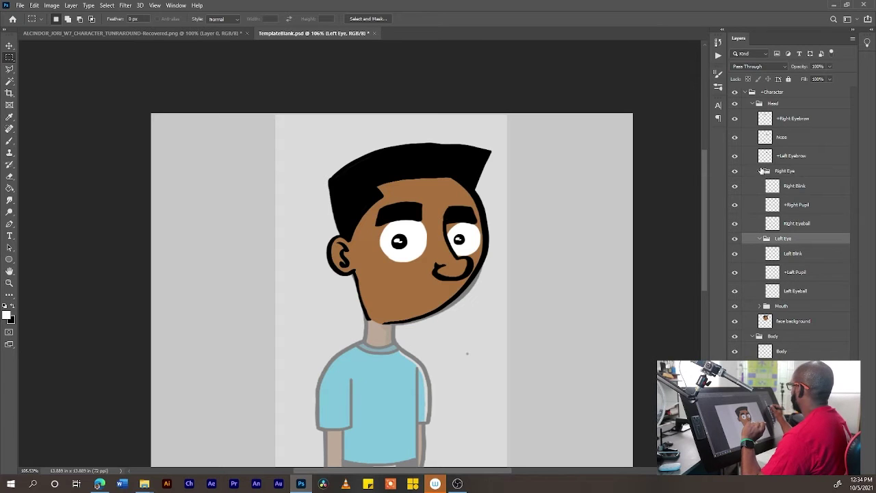
left_click(760, 171)
left_click(759, 181)
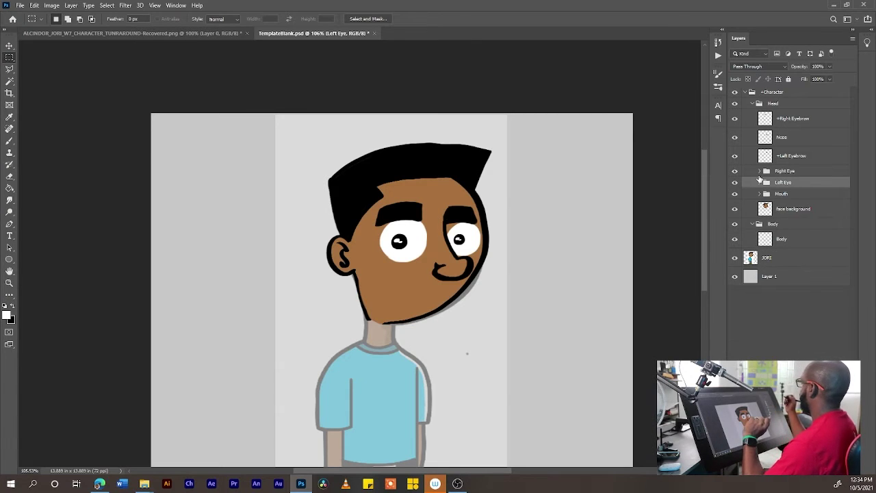
left_click(775, 168)
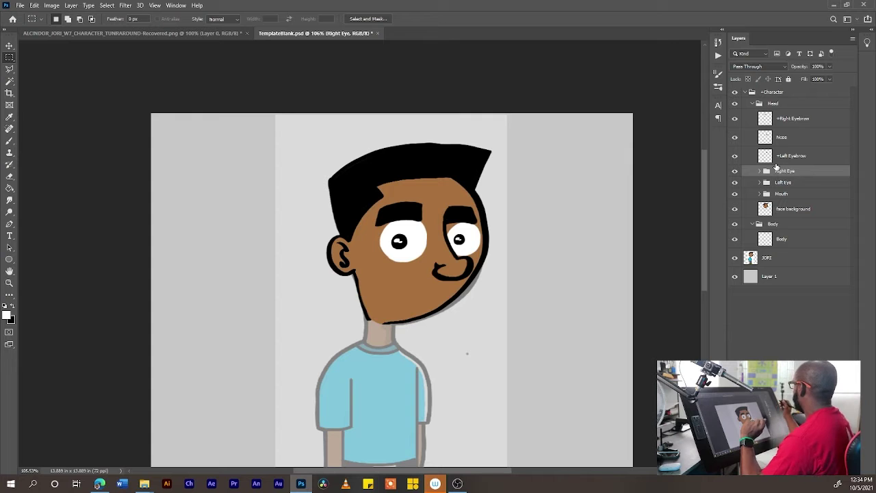
key("ctrl+shift+alt+n")
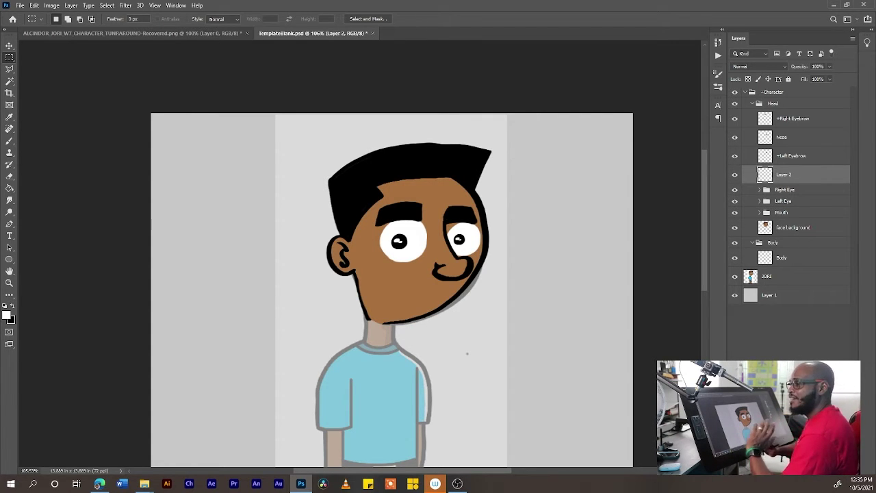
Rename Layer 2 in the Head group to EYEFRAME.
key("e")
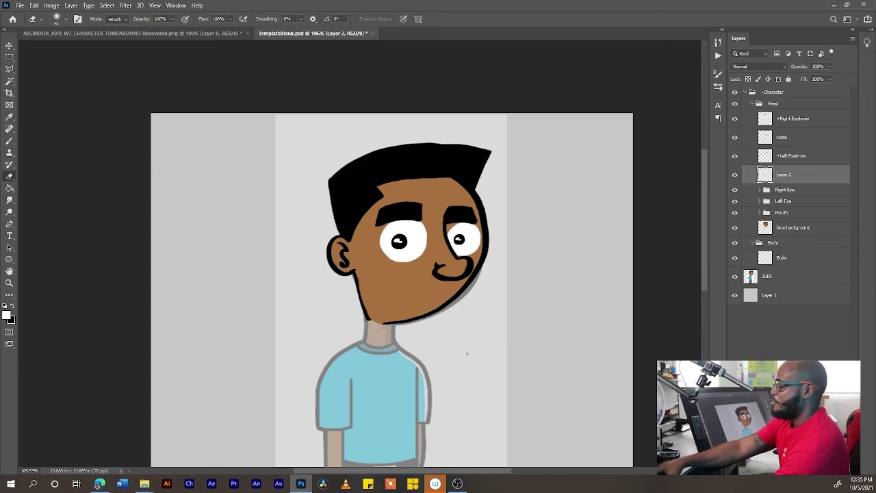
key("shift+alt+y")
key("f")
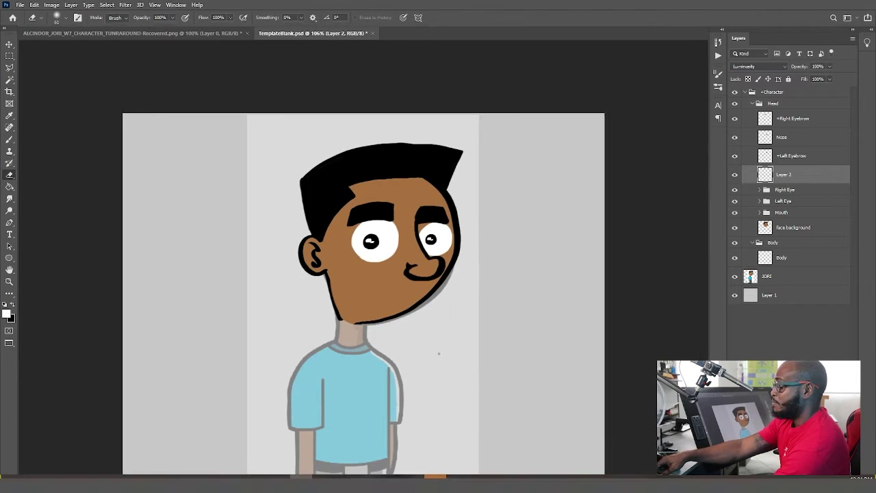
key("r")
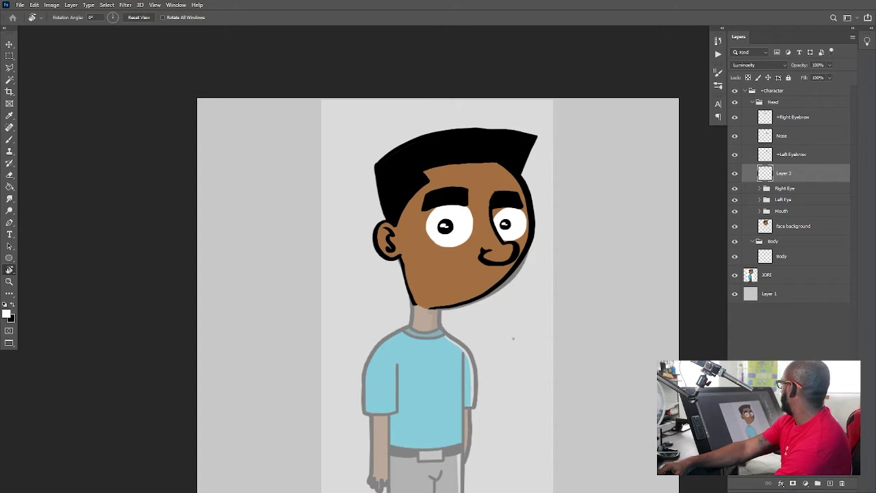
double_click(790, 175)
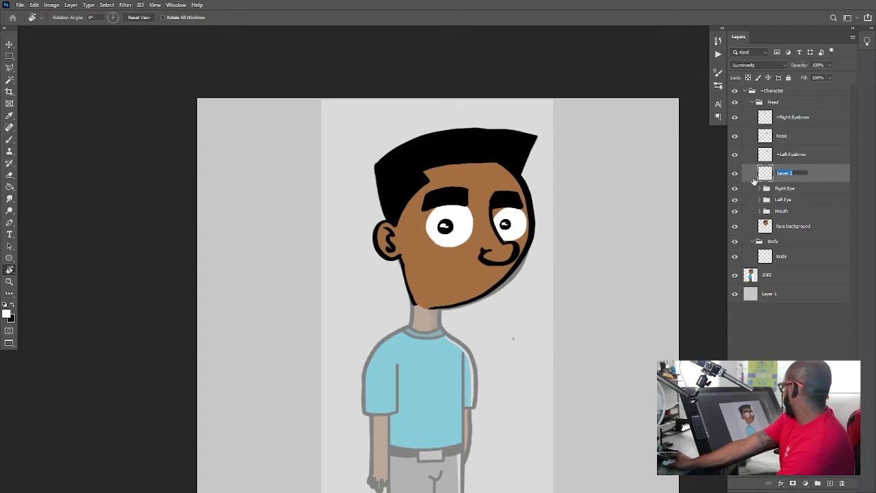
type("EYE")
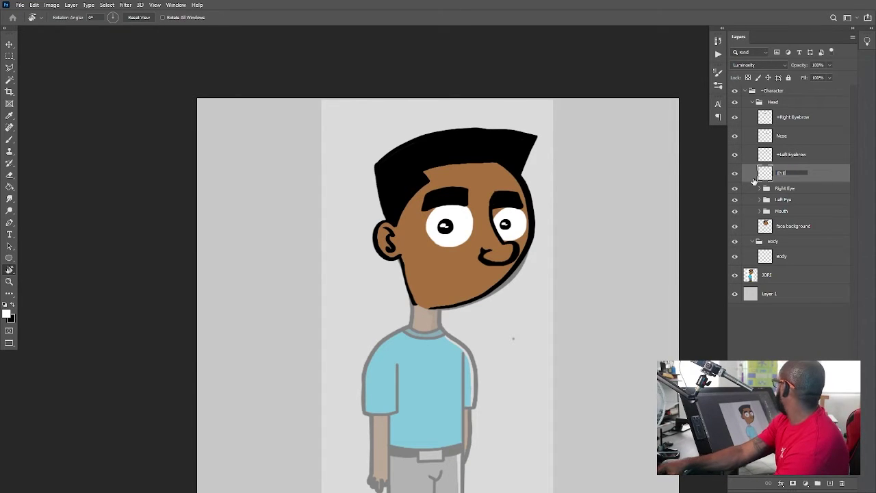
type("FRAM")
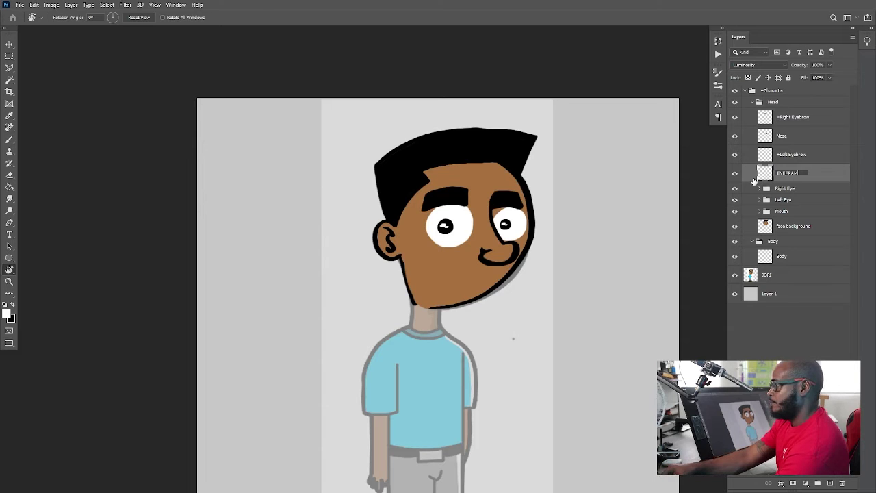
type("E")
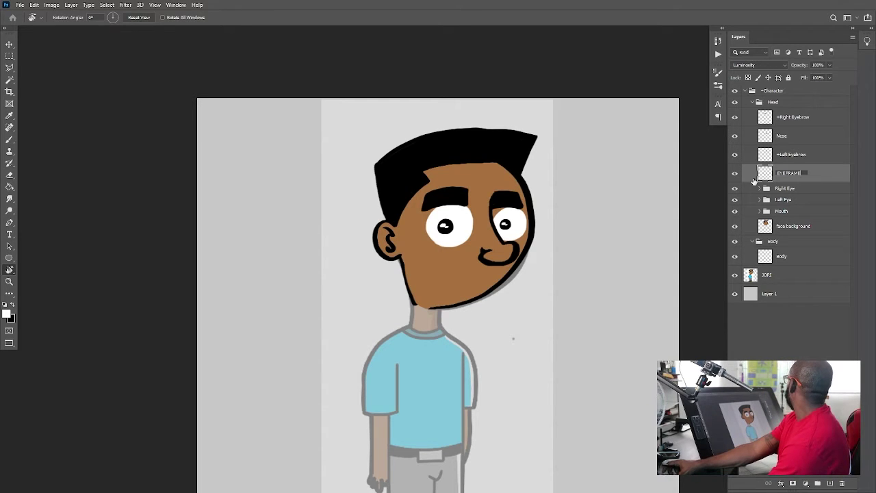
key("Return")
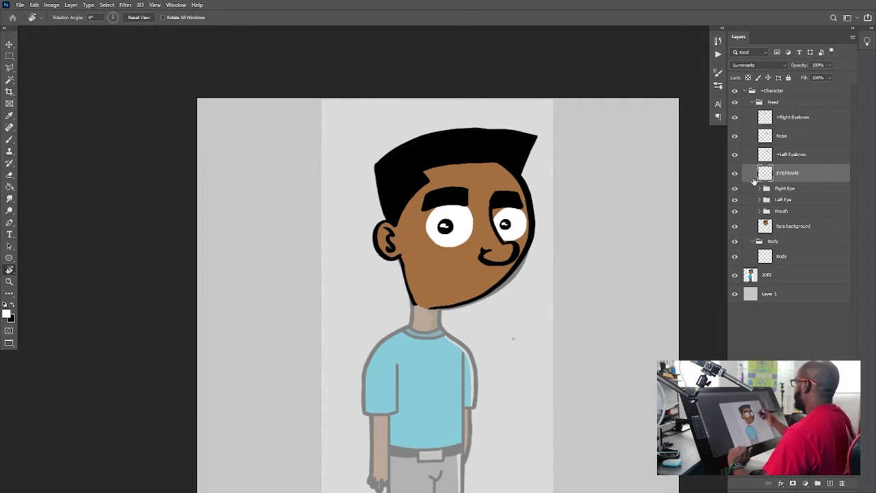
scroll(438, 294, "down", 3)
left_click_drag(438, 295, 301, 208)
scroll(363, 274, "up", 1)
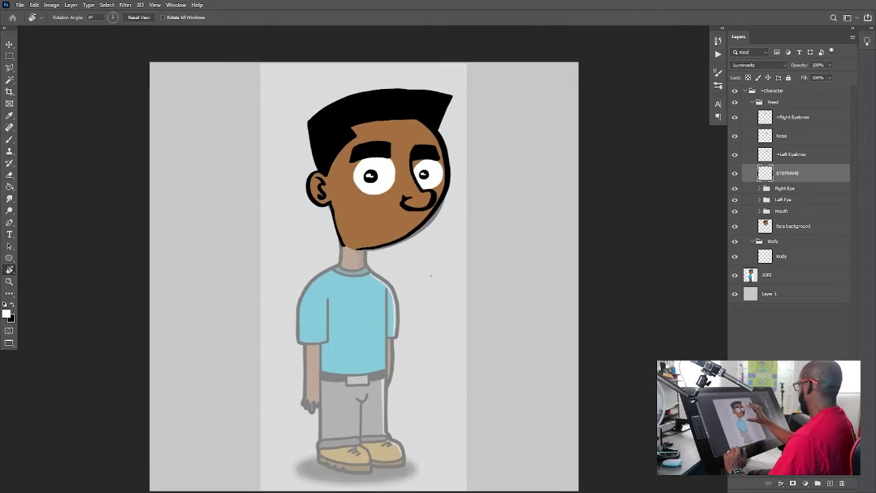
left_click_drag(431, 275, 435, 258)
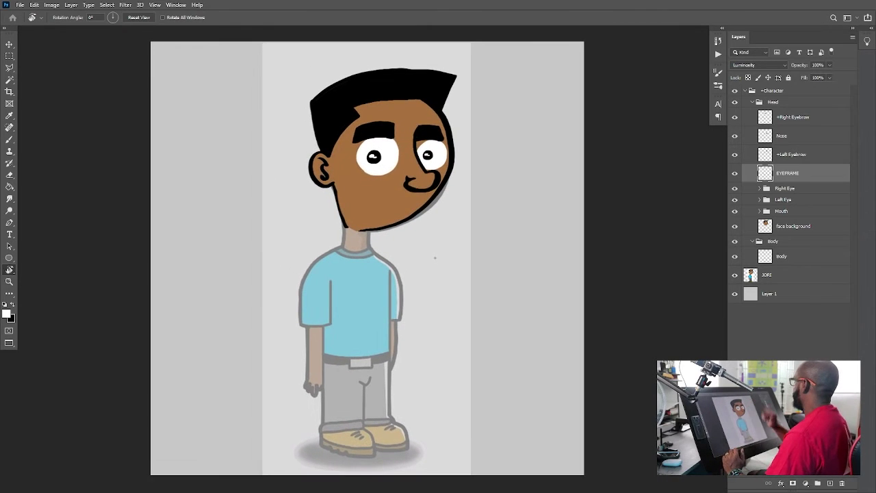
scroll(435, 257, "up", 4)
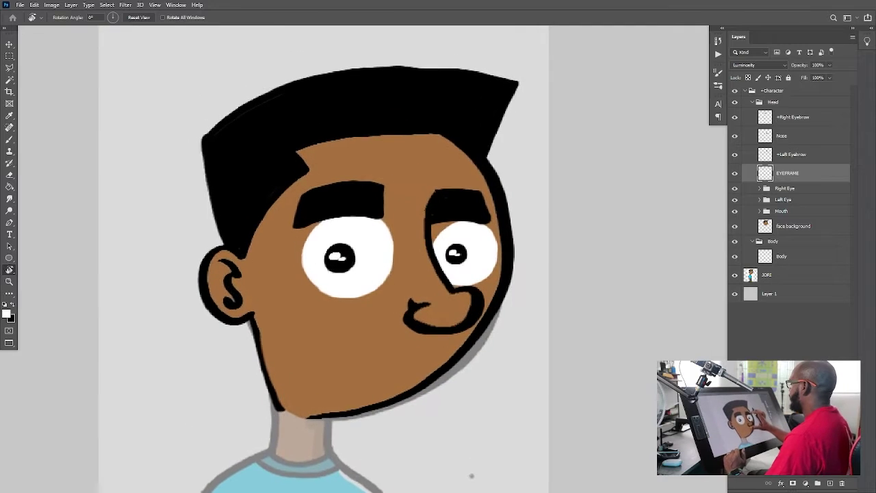
left_click(10, 140)
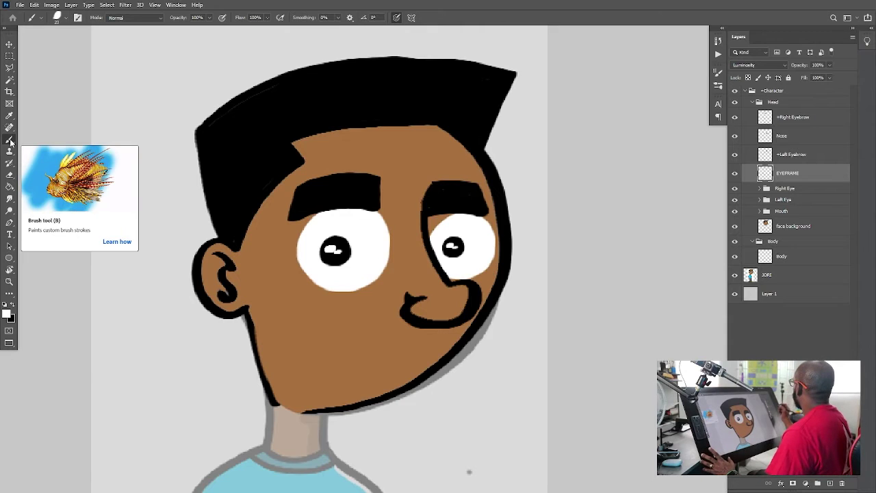
left_click(736, 226)
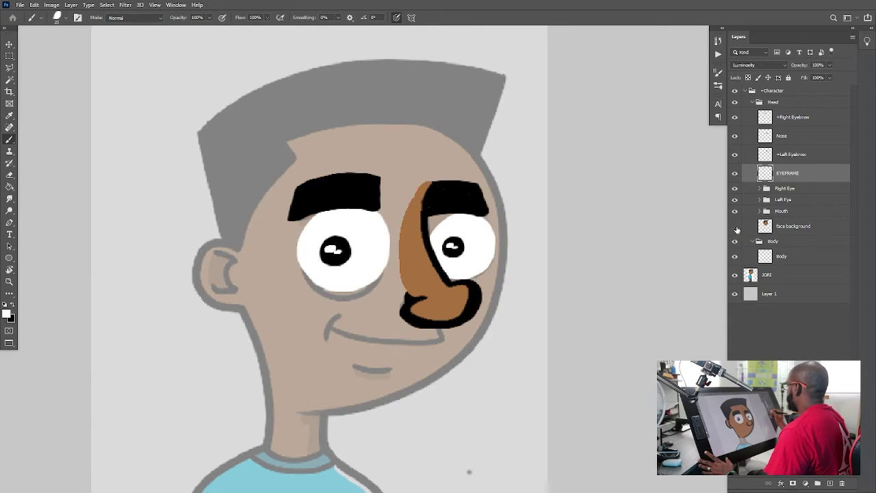
left_click(736, 227)
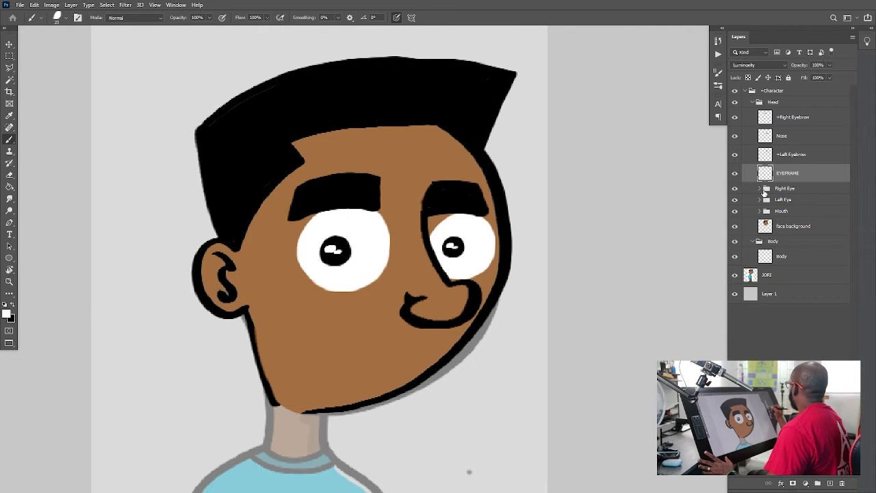
left_click_drag(735, 191, 736, 199)
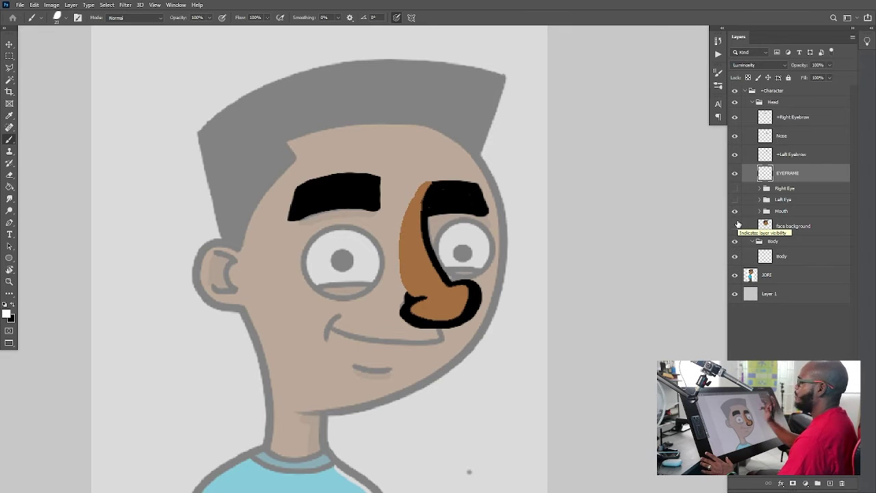
left_click_drag(734, 200, 734, 188)
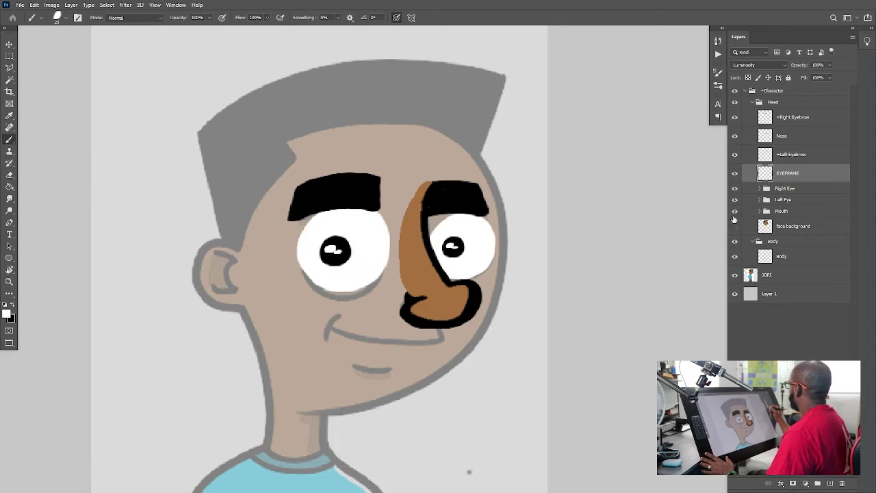
left_click(735, 224)
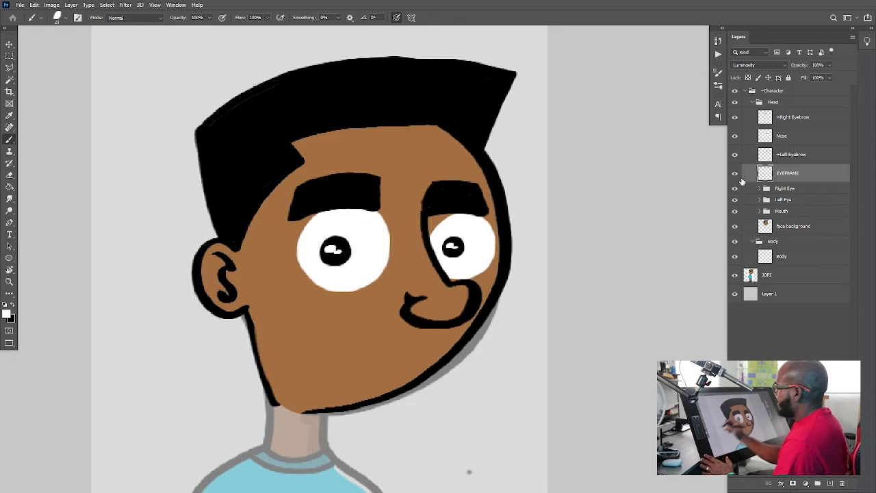
Switch to black and brush a thick outline ring around the left eye on EYEFRAME.
key("x")
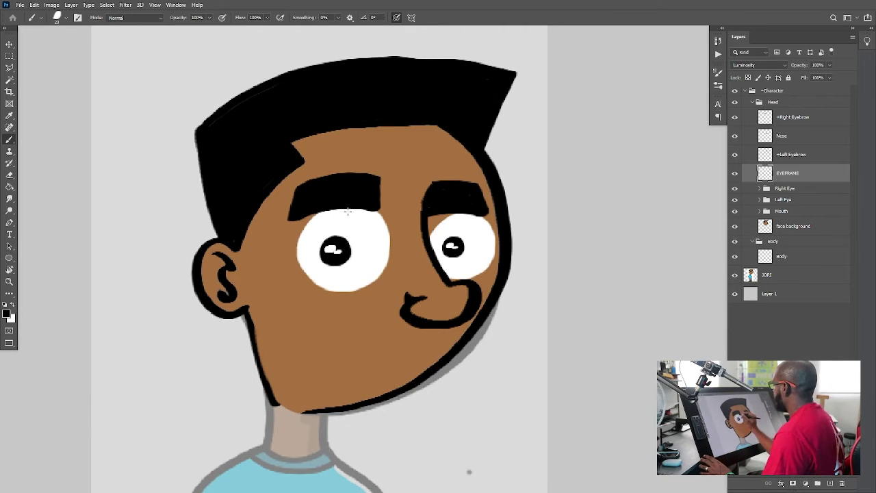
mouse_move(340, 210)
left_mouse_down()
mouse_move(303, 246)
mouse_move(309, 270)
mouse_move(341, 289)
mouse_move(367, 281)
mouse_move(383, 255)
mouse_move(375, 220)
mouse_move(360, 209)
mouse_move(318, 217)
left_mouse_up()
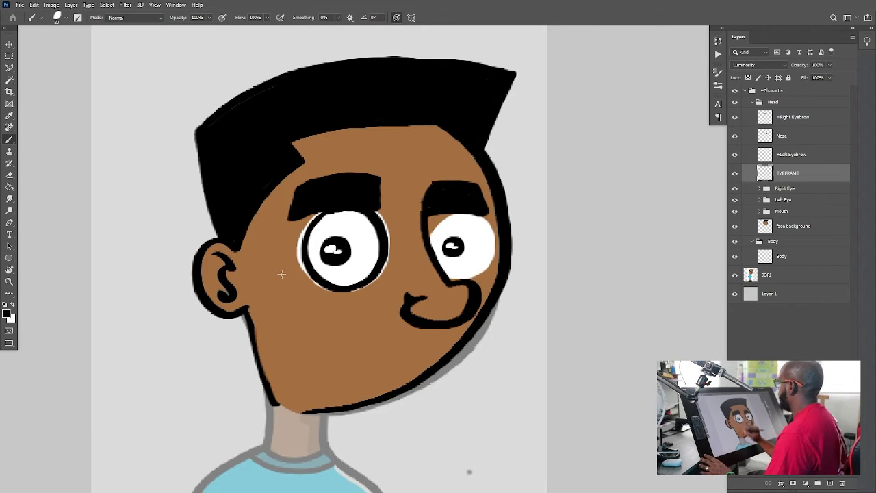
left_click_drag(442, 241, 448, 245)
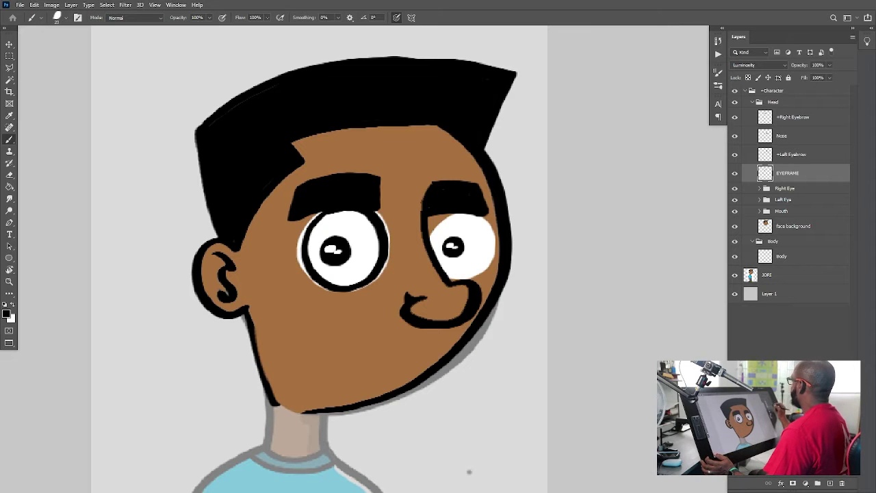
left_click(789, 136)
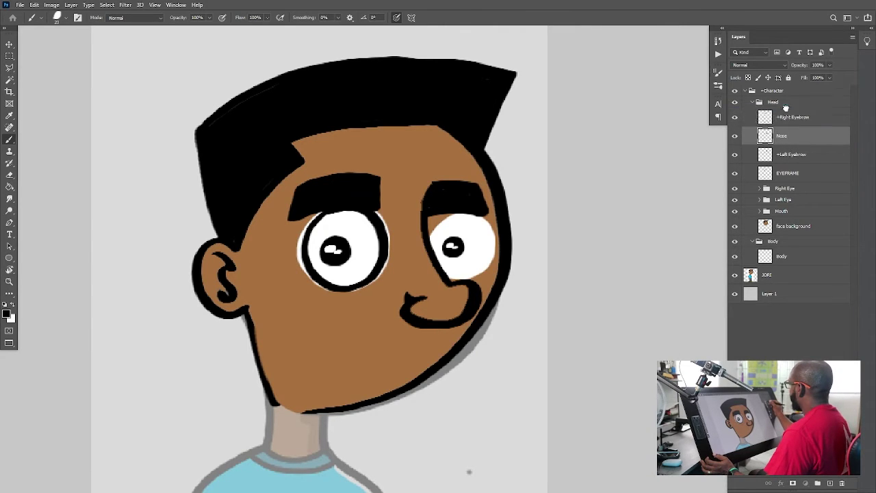
Move the Nose layer to the top of the Head group, hide it, and return to EYEFRAME.
left_click_drag(786, 108, 788, 110)
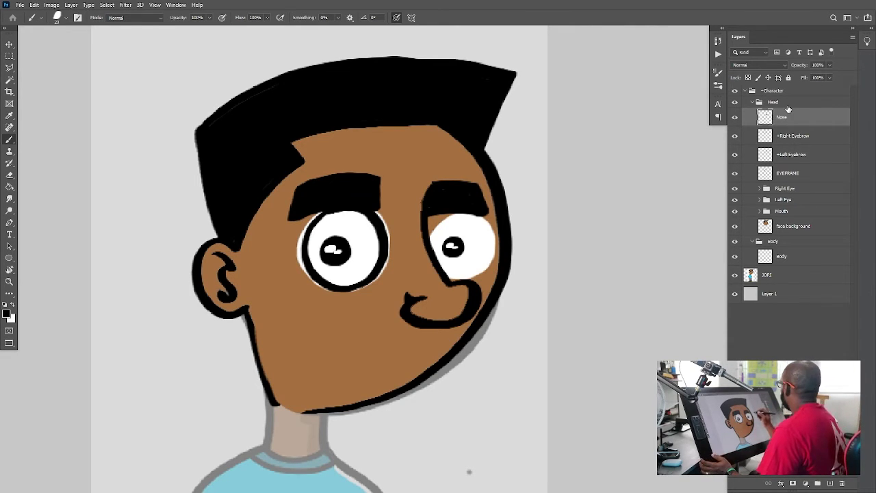
left_click(735, 117)
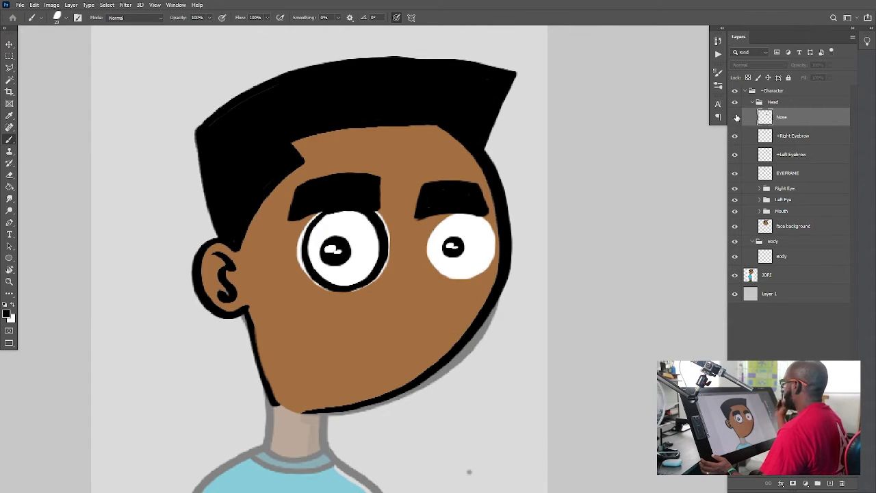
left_click(452, 216, "ctrl")
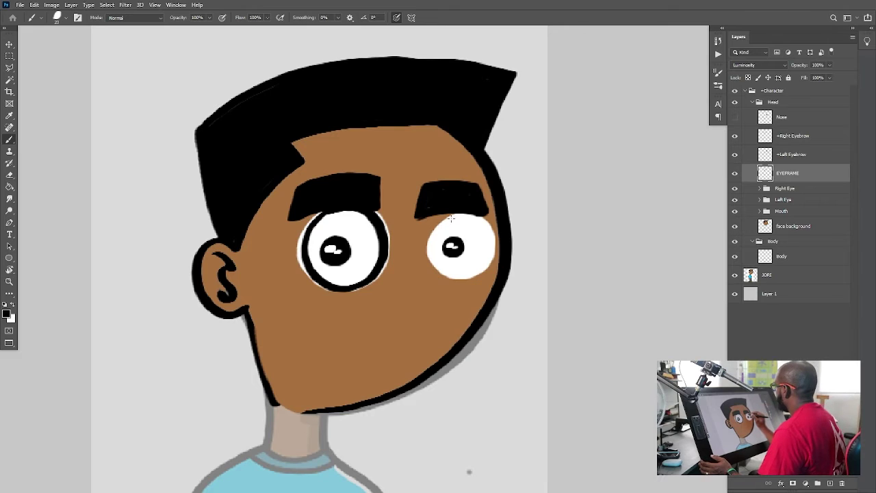
Outline the right eye in black, sample the skin brown, and hide the face background.
mouse_move(443, 222)
left_mouse_down()
mouse_move(431, 246)
mouse_move(442, 269)
mouse_move(460, 278)
mouse_move(485, 260)
left_mouse_up()
key("ctrl+z")
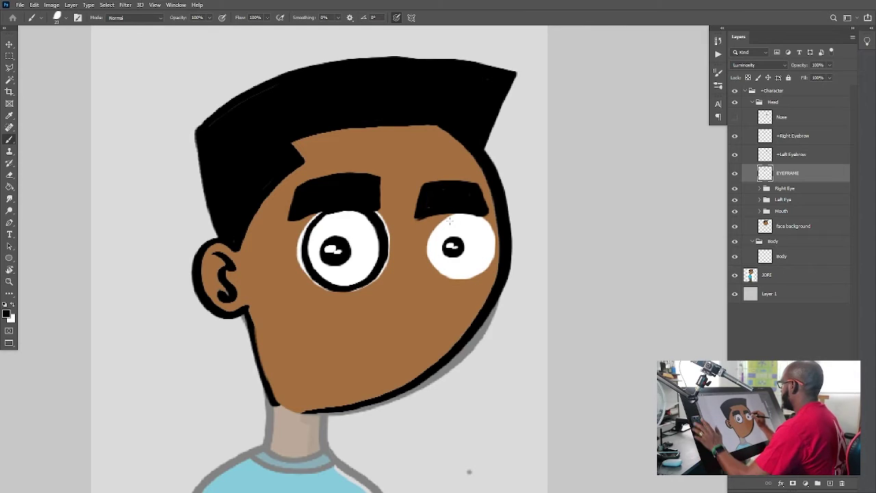
mouse_move(455, 218)
left_mouse_down()
mouse_move(437, 264)
mouse_move(433, 237)
mouse_move(447, 223)
mouse_move(465, 217)
mouse_move(484, 228)
mouse_move(490, 244)
mouse_move(477, 269)
mouse_move(458, 275)
mouse_move(439, 266)
mouse_move(445, 221)
left_mouse_up()
key("ctrl+z")
left_click(471, 219, "alt")
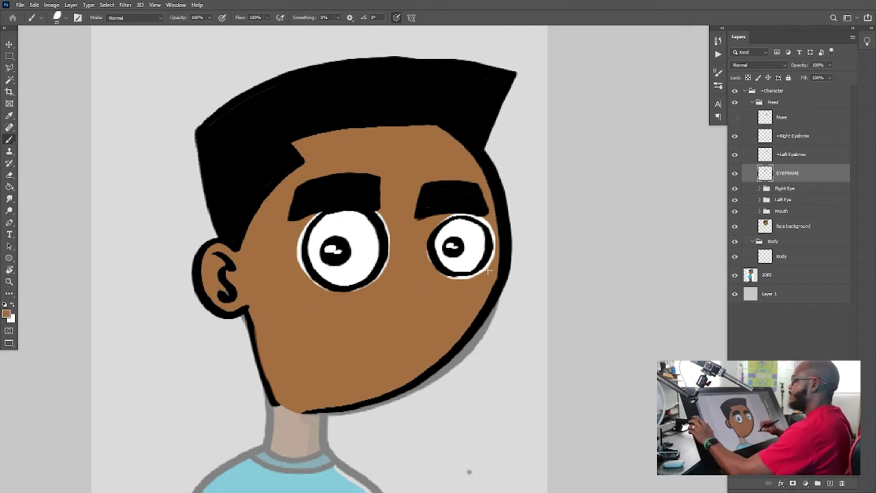
left_click(735, 227)
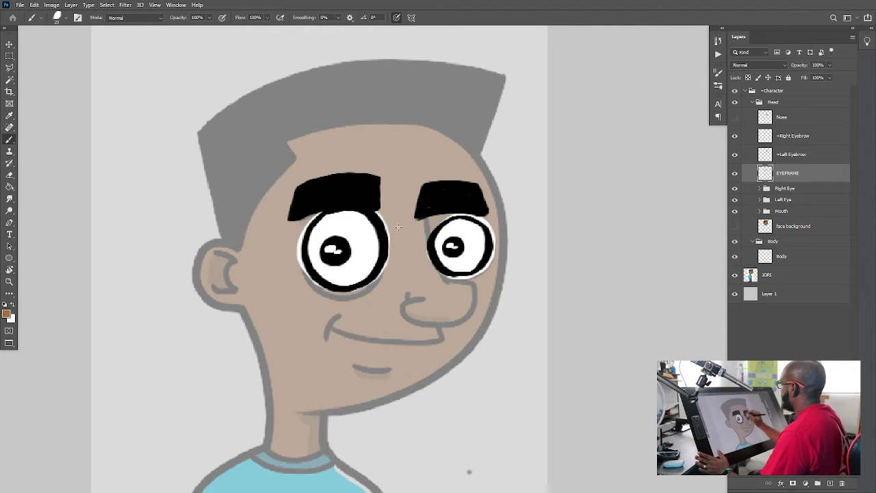
Sketch and bucket-fill a skin-brown glasses frame around both eyes, then show the face background again.
mouse_move(397, 227)
left_mouse_down()
mouse_move(370, 188)
mouse_move(316, 196)
mouse_move(280, 251)
mouse_move(291, 286)
mouse_move(319, 307)
mouse_move(345, 308)
mouse_move(370, 301)
mouse_move(403, 272)
mouse_move(456, 295)
mouse_move(481, 286)
mouse_move(496, 244)
mouse_move(483, 209)
mouse_move(459, 200)
mouse_move(427, 206)
mouse_move(401, 230)
left_mouse_up()
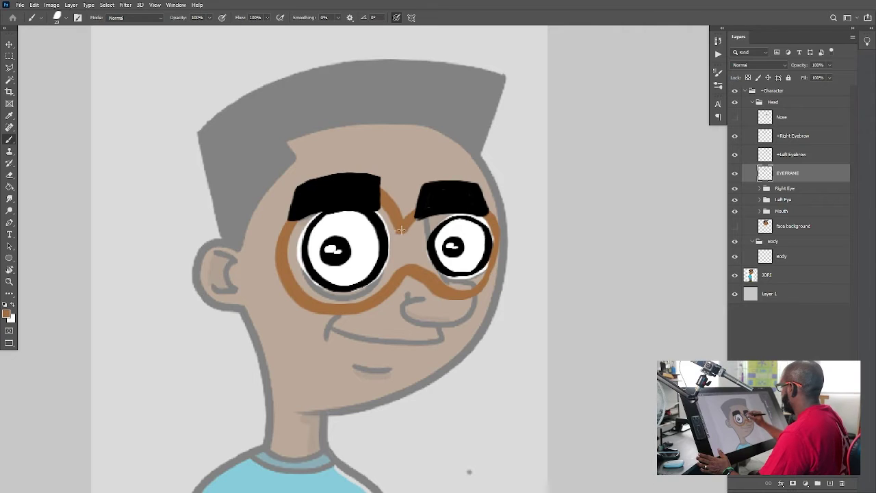
key("g")
left_click(400, 253)
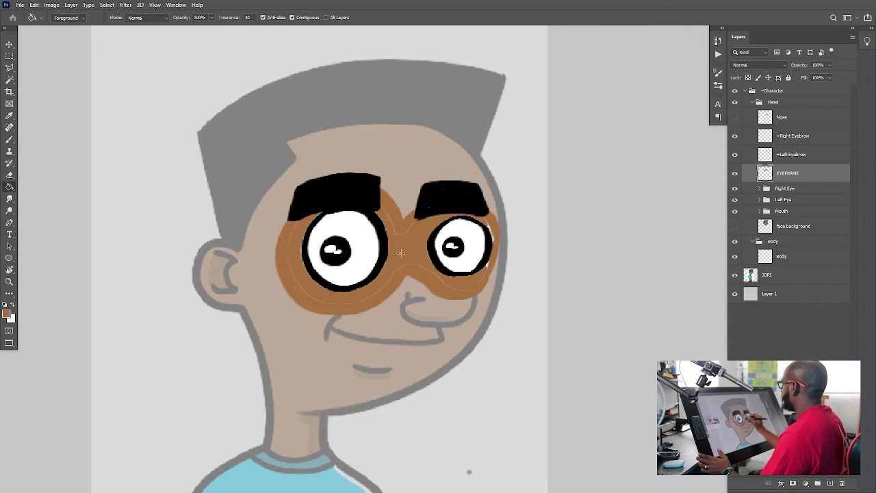
left_click(410, 252)
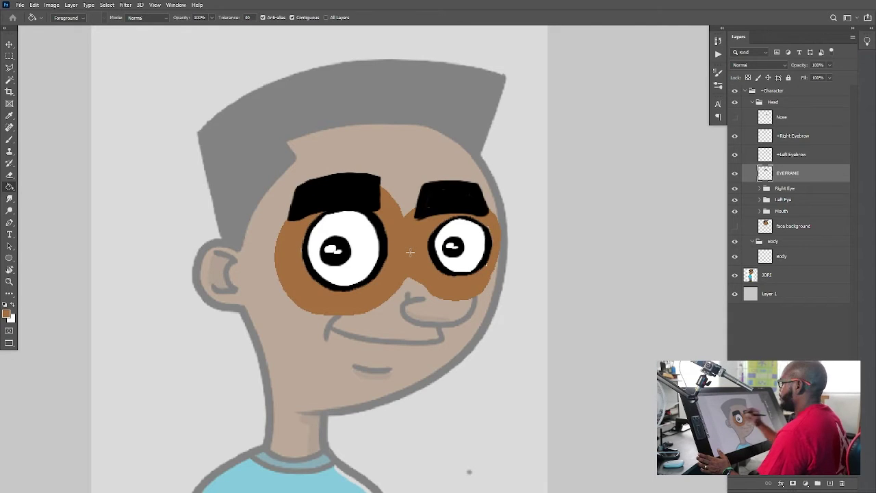
key("b")
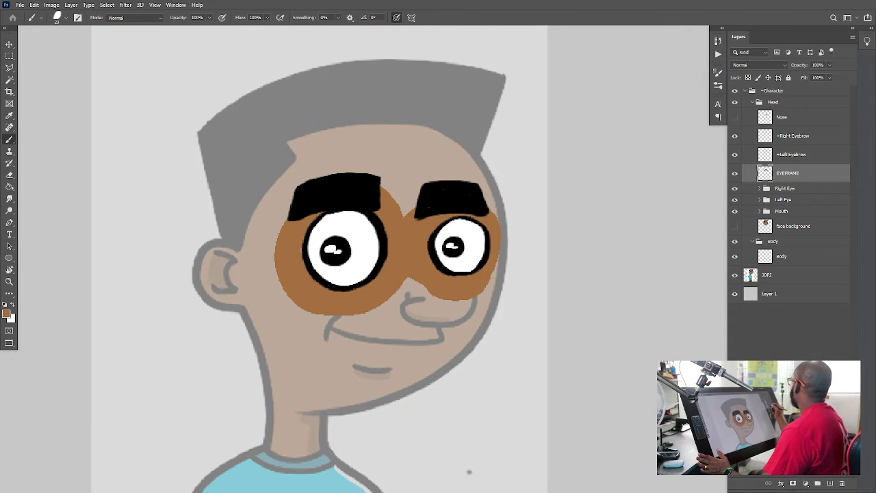
left_click(735, 225)
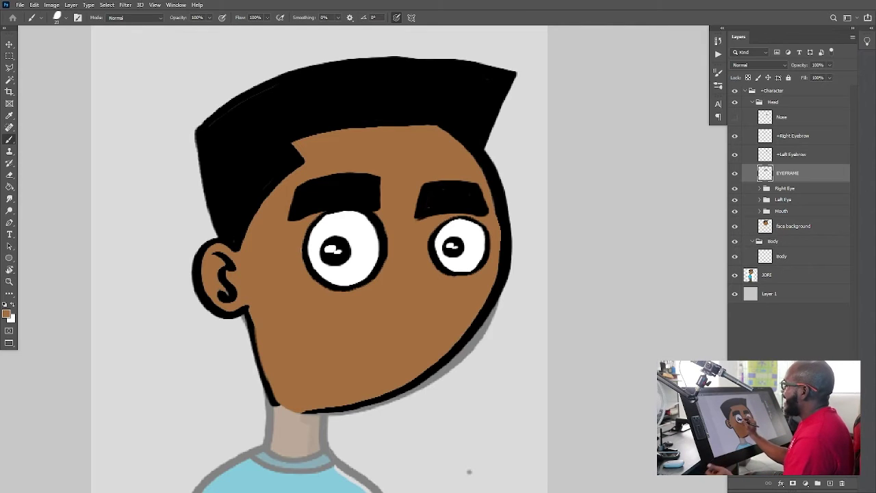
left_click(9, 45)
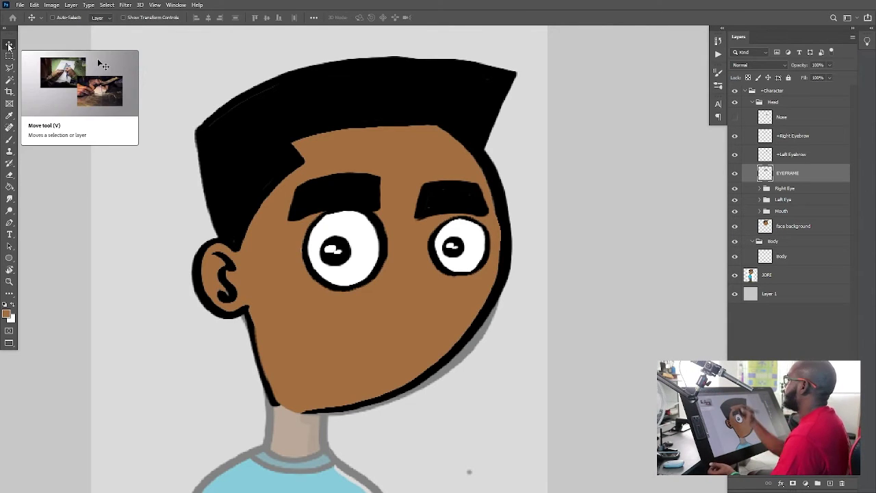
Test-drag the right pupil with Auto-Select, undo the move, and make the Nose layer visible.
left_click(52, 17)
left_click_drag(335, 254, 313, 257)
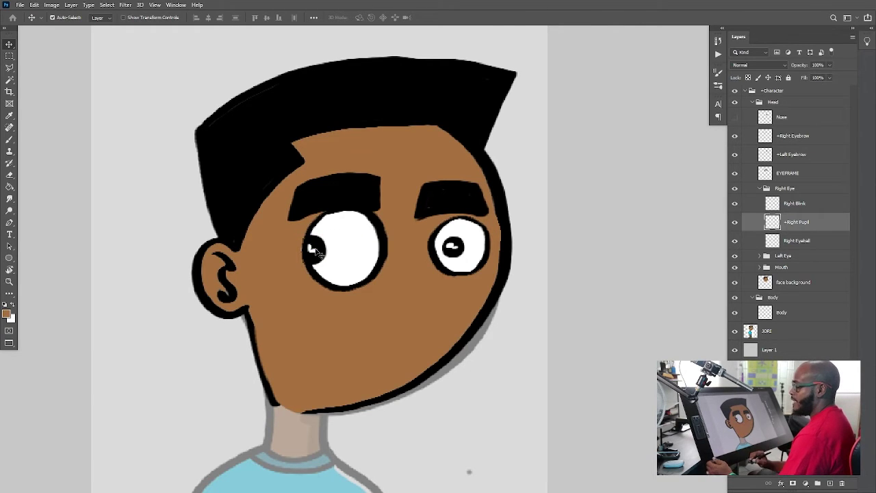
key("ctrl+z")
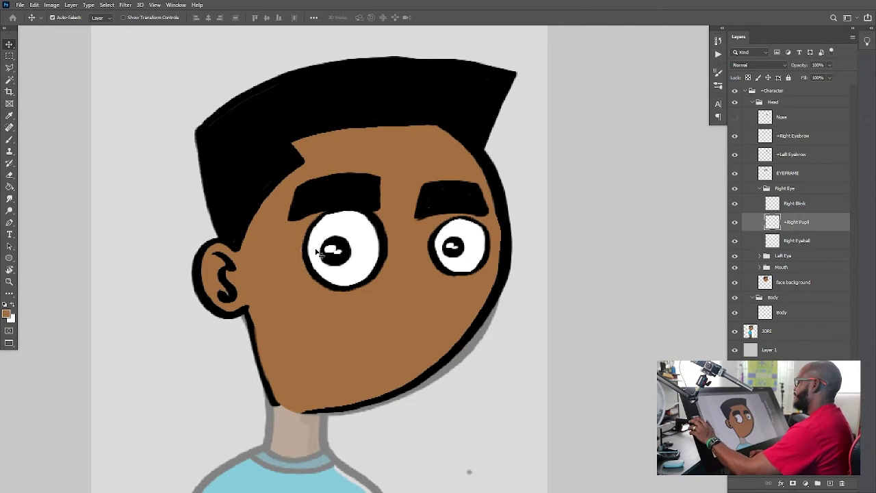
left_click(735, 117)
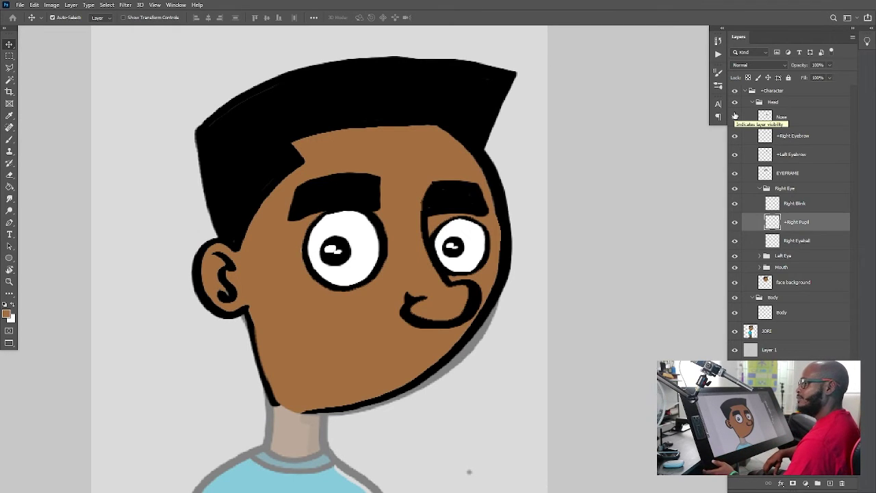
scroll(367, 244, "down", 5)
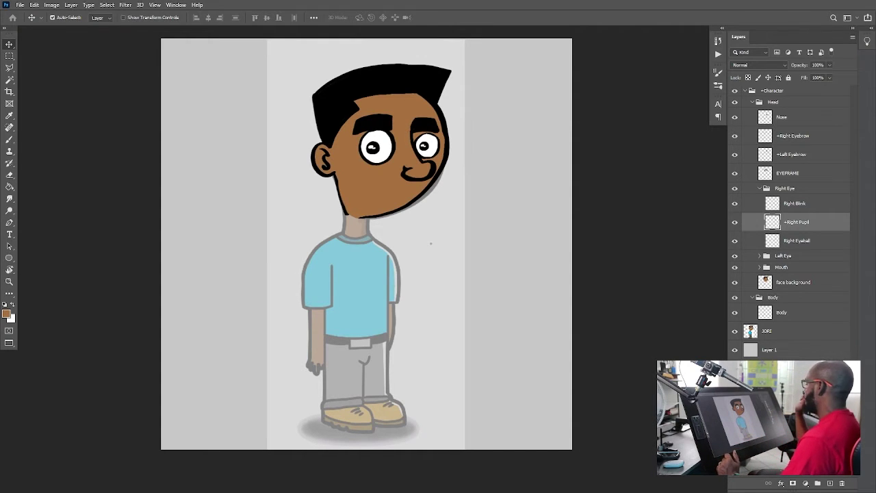
Select the Body layer and set the foreground colour to pure black.
left_click(780, 313)
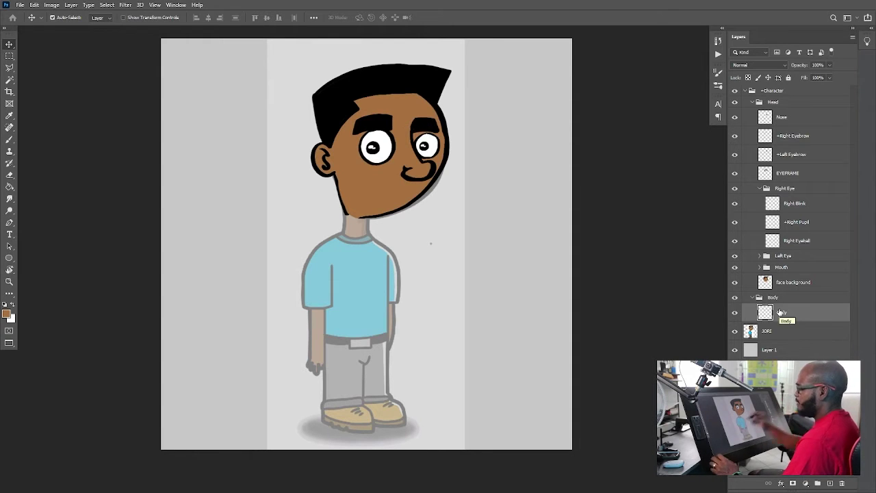
left_click(8, 314)
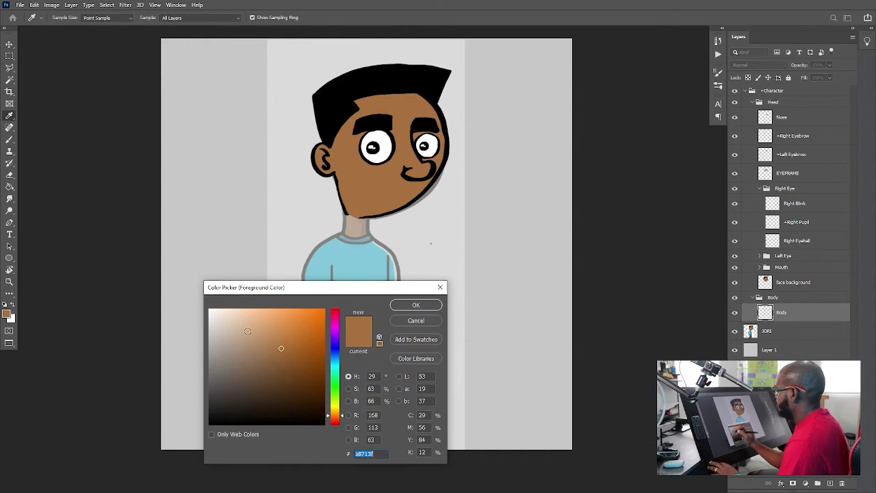
left_click_drag(248, 331, 205, 438)
left_click(413, 305)
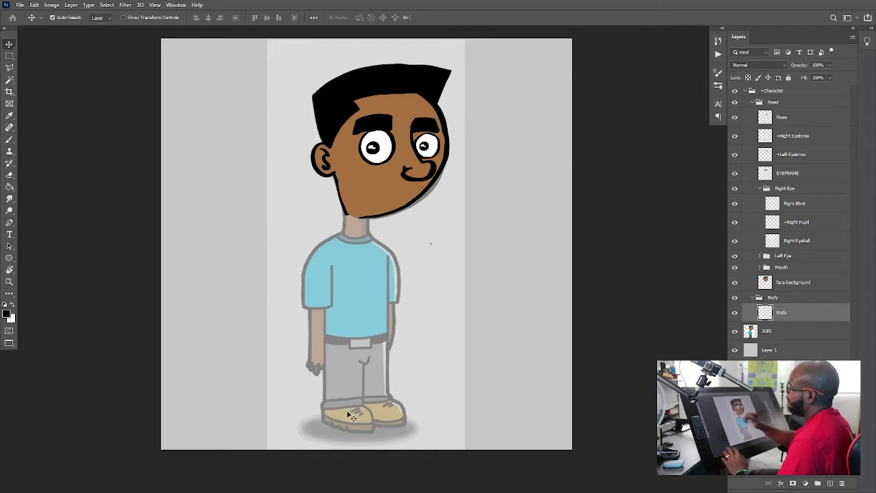
Ink black outlines on the neck, collar, shirt sides, legs, pant cuffs and shoe soles.
left_click(9, 139)
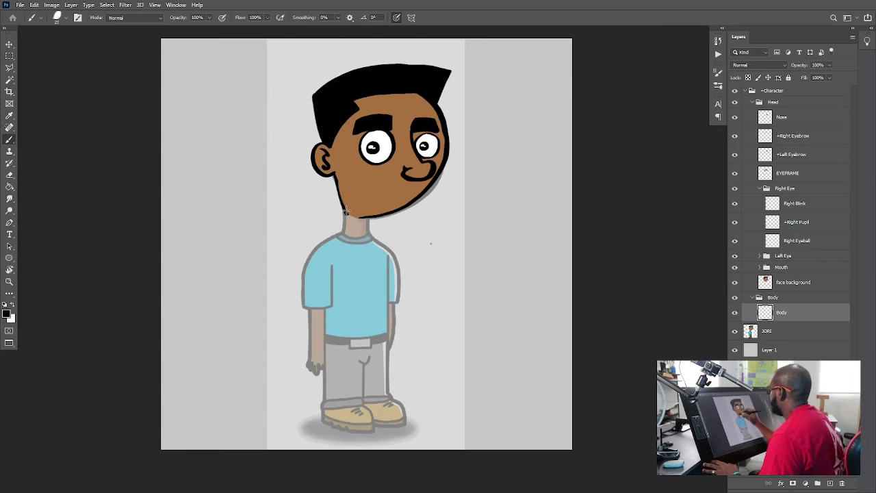
mouse_move(346, 206)
left_mouse_down()
mouse_move(343, 234)
mouse_move(361, 237)
mouse_move(366, 219)
mouse_move(343, 223)
mouse_move(352, 244)
mouse_move(365, 229)
mouse_move(323, 293)
mouse_move(325, 402)
left_mouse_up()
left_click(734, 282)
left_click(735, 282)
left_click_drag(375, 238, 388, 403)
mouse_move(344, 408)
left_mouse_down()
mouse_move(362, 397)
mouse_move(322, 399)
mouse_move(388, 405)
mouse_move(363, 395)
mouse_move(362, 368)
mouse_move(363, 397)
mouse_move(357, 337)
mouse_move(374, 335)
mouse_move(357, 345)
mouse_move(327, 339)
mouse_move(378, 340)
left_mouse_up()
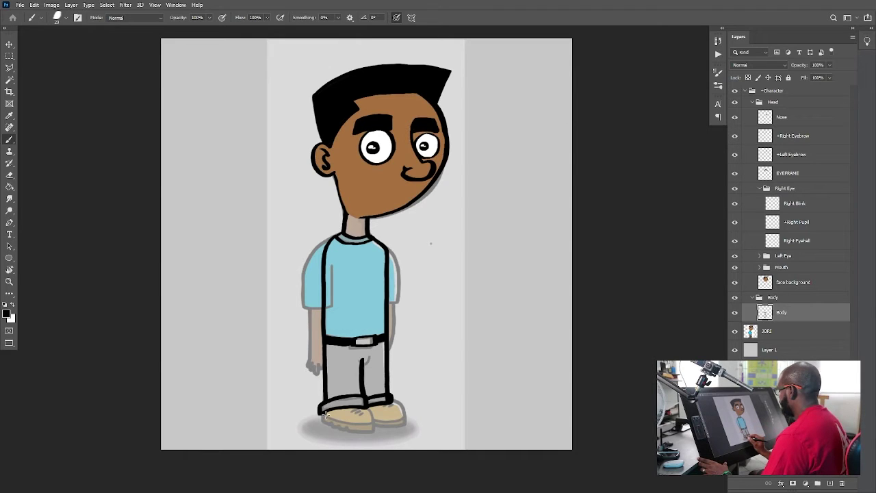
mouse_move(323, 415)
left_mouse_down()
mouse_move(371, 423)
mouse_move(366, 408)
mouse_move(347, 404)
mouse_move(328, 423)
mouse_move(320, 419)
mouse_move(373, 431)
mouse_move(373, 408)
mouse_move(377, 423)
mouse_move(374, 416)
mouse_move(403, 416)
mouse_move(392, 403)
mouse_move(403, 423)
mouse_move(377, 424)
mouse_move(386, 425)
mouse_move(390, 406)
left_mouse_up()
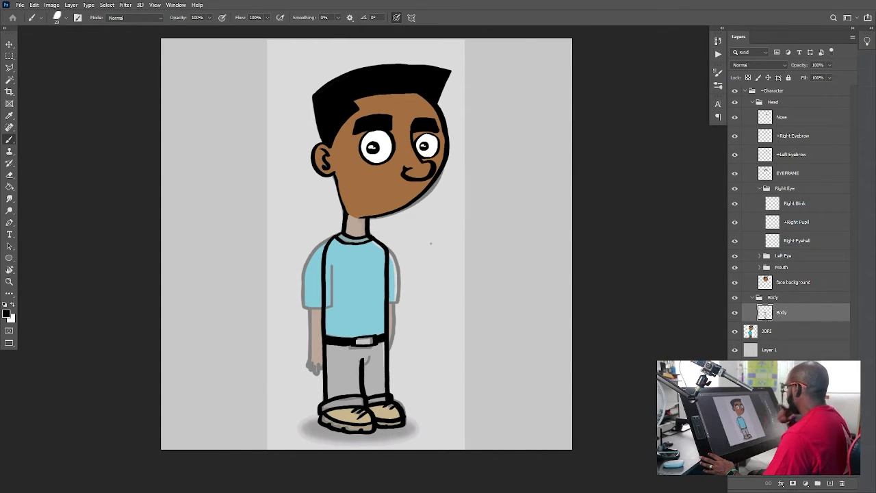
Sample the brown skin tone from the face and fill the neck with it.
left_click(9, 116)
left_click(361, 179)
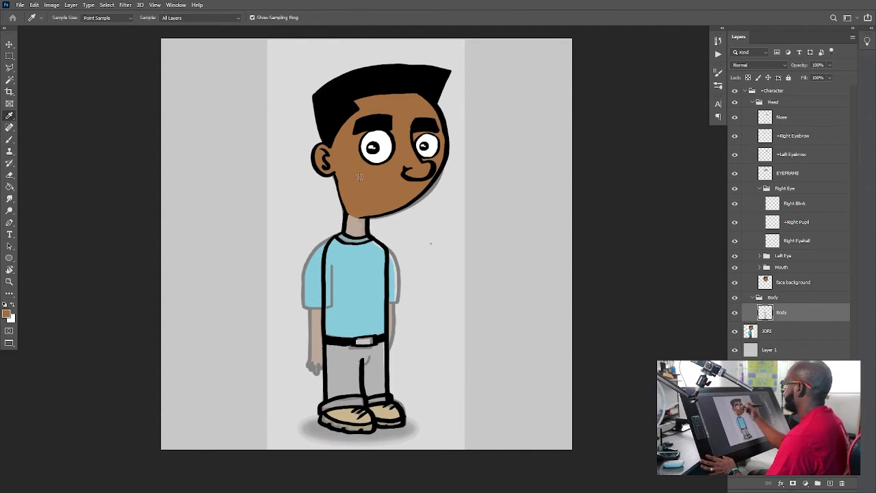
left_click(10, 187)
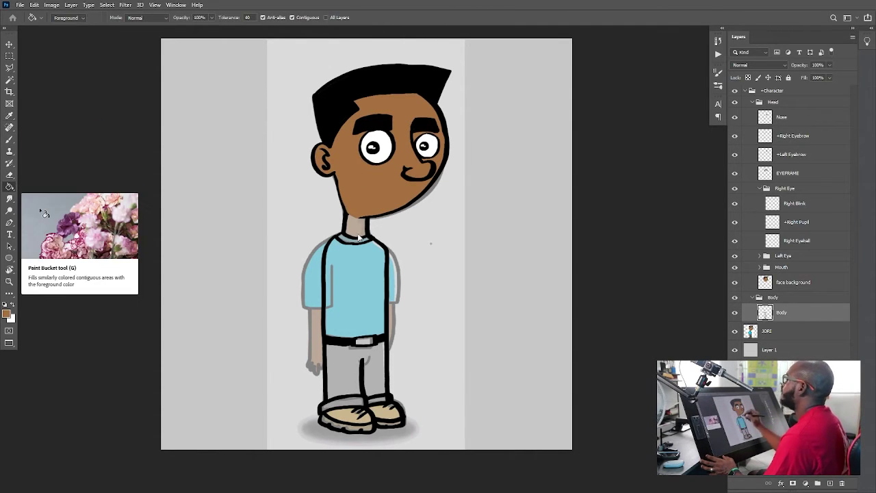
left_click(357, 230)
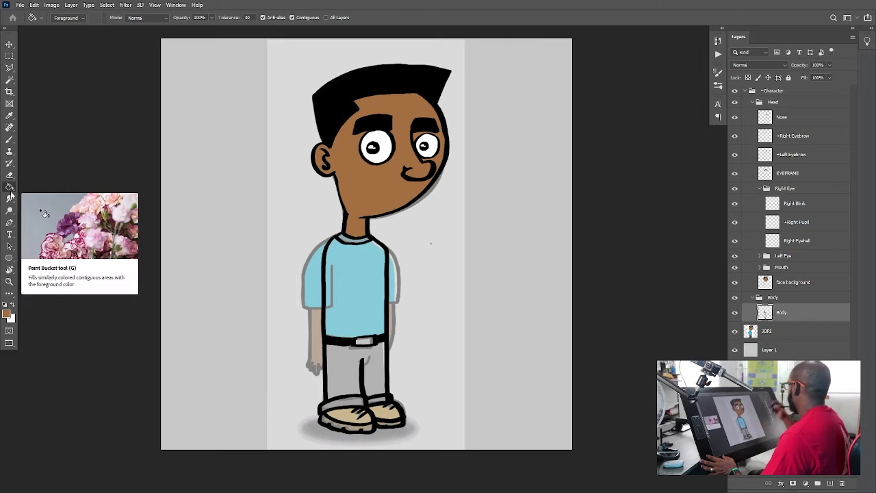
Raise the JORI reference layer to 100% opacity.
left_click(760, 331)
left_click(735, 332)
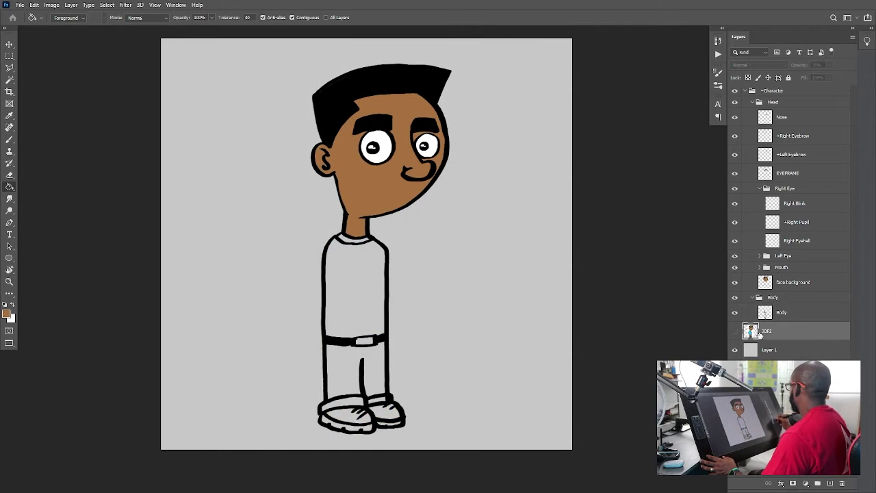
left_click(735, 331)
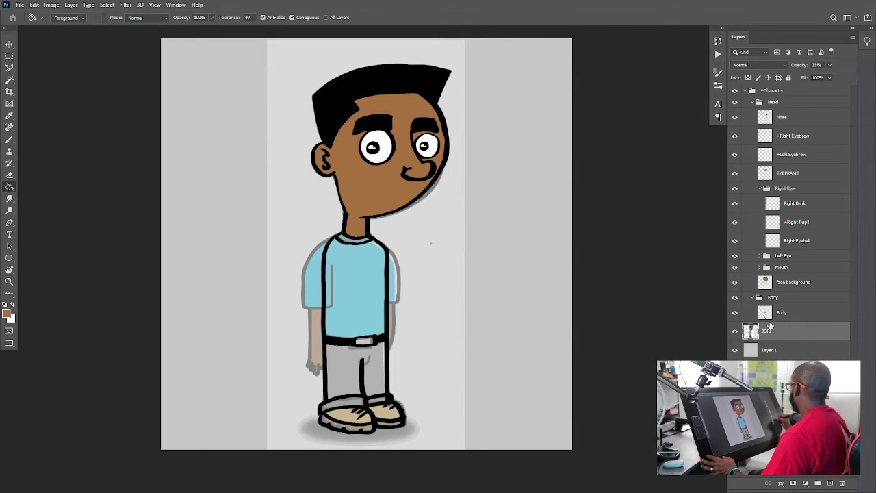
left_click(829, 65)
left_click_drag(821, 77, 864, 75)
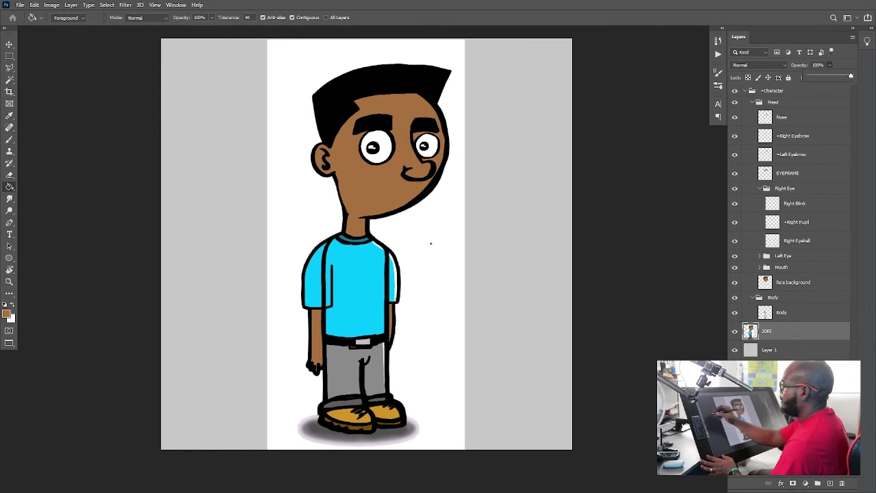
Sample the reference's cyan and fill the shirt and collar on the Body layer.
left_click(9, 115)
left_click(365, 277)
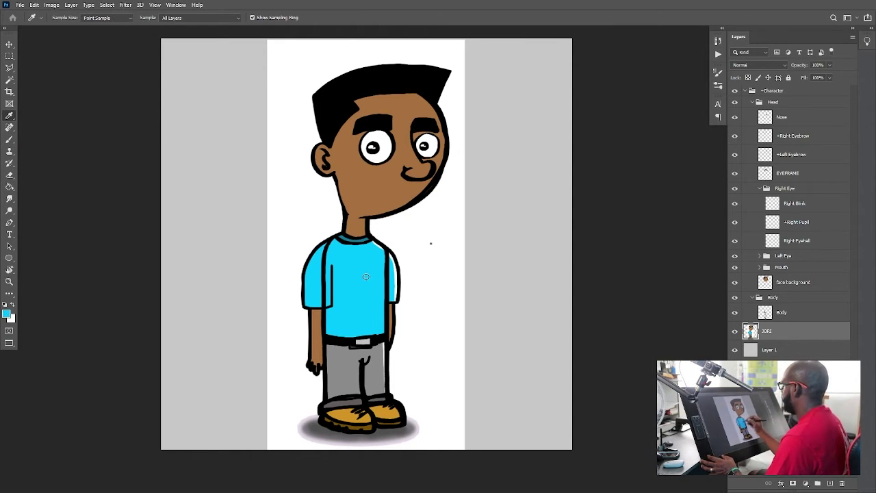
key("g")
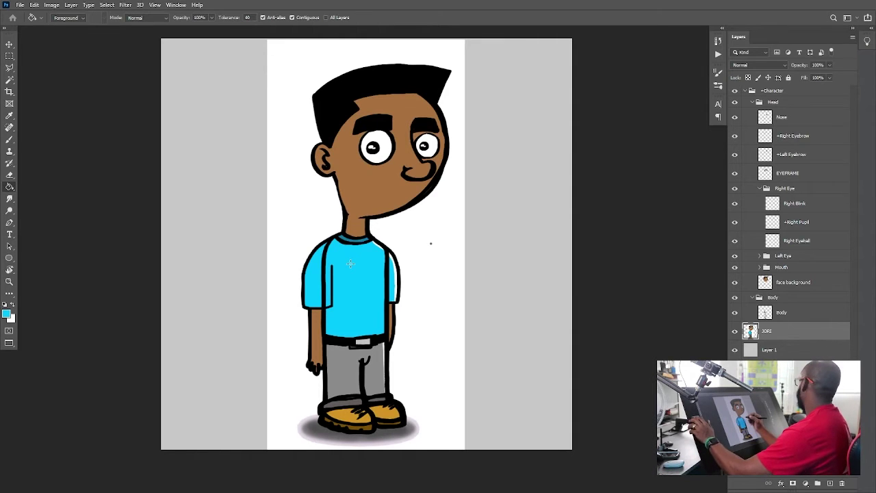
left_click(783, 315)
left_click(354, 273)
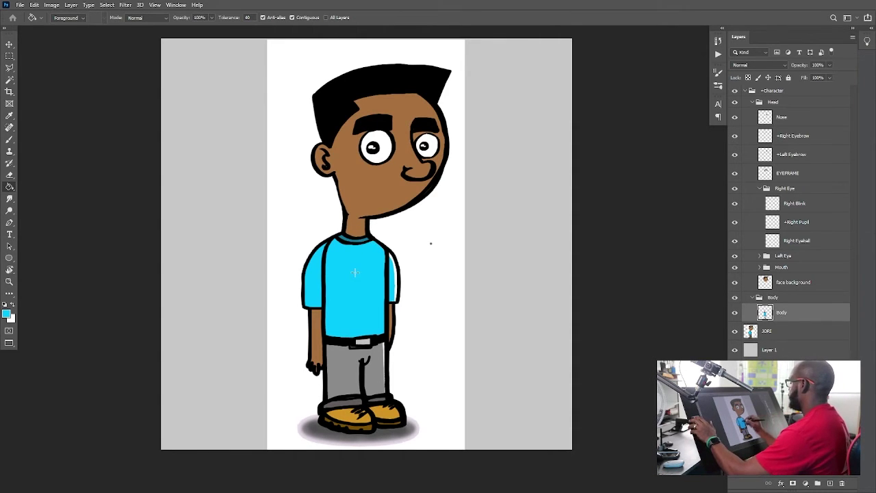
left_click(345, 234)
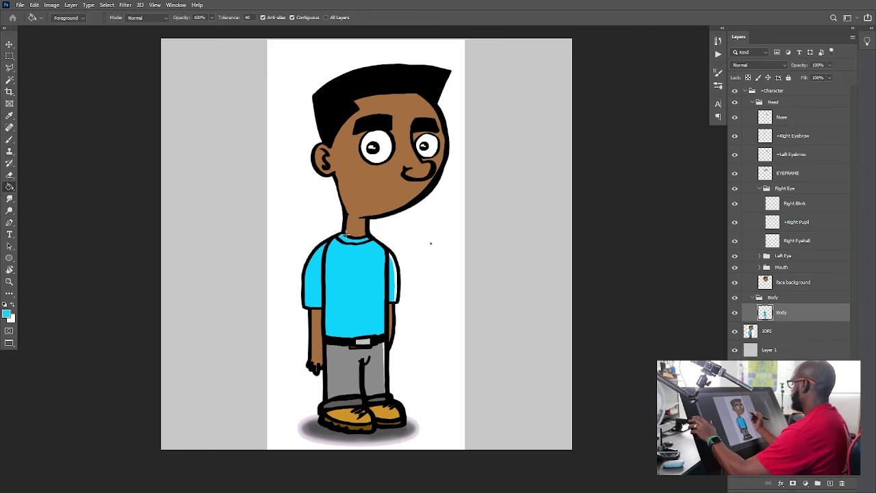
Sample the reference's grey and fill the pants with it.
left_click(9, 115)
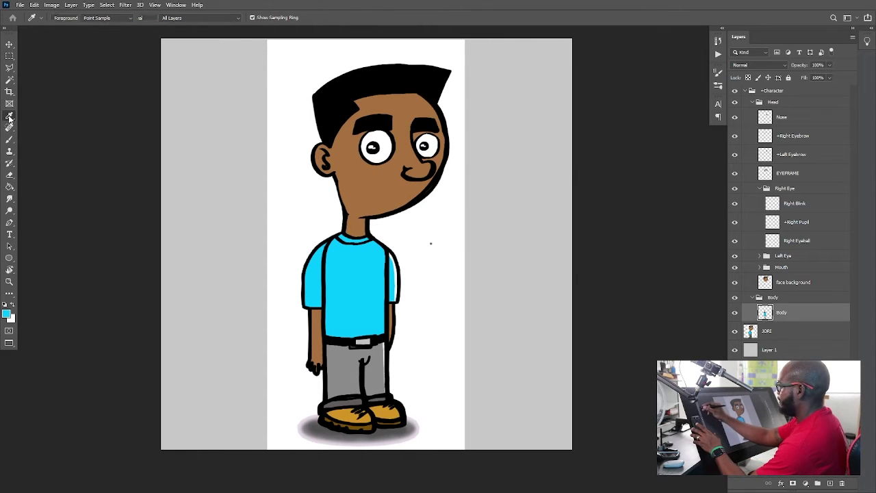
left_click(341, 353)
key("g")
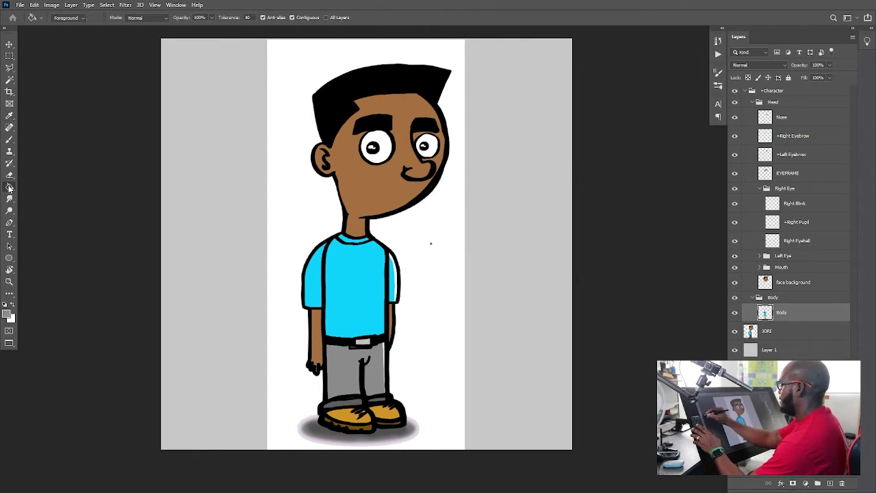
left_click(344, 368)
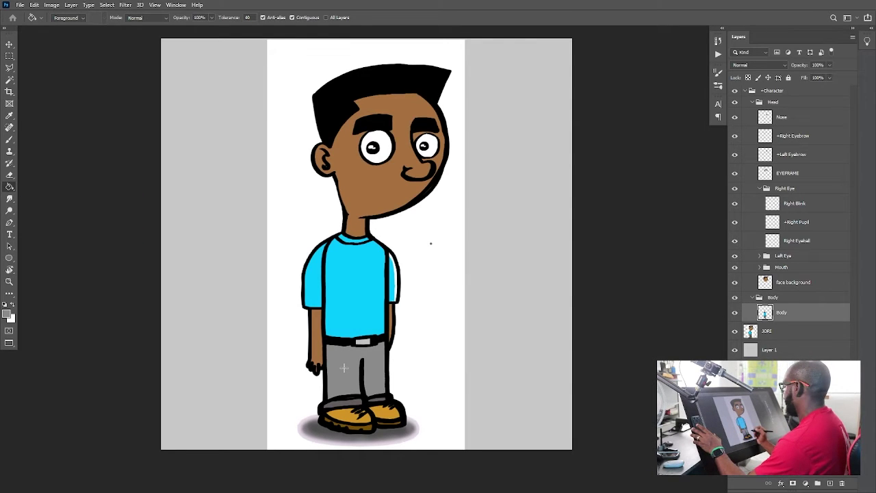
Sample the orange shoe colour and brown skin tone, then select the JORI reference layer.
left_click(9, 115)
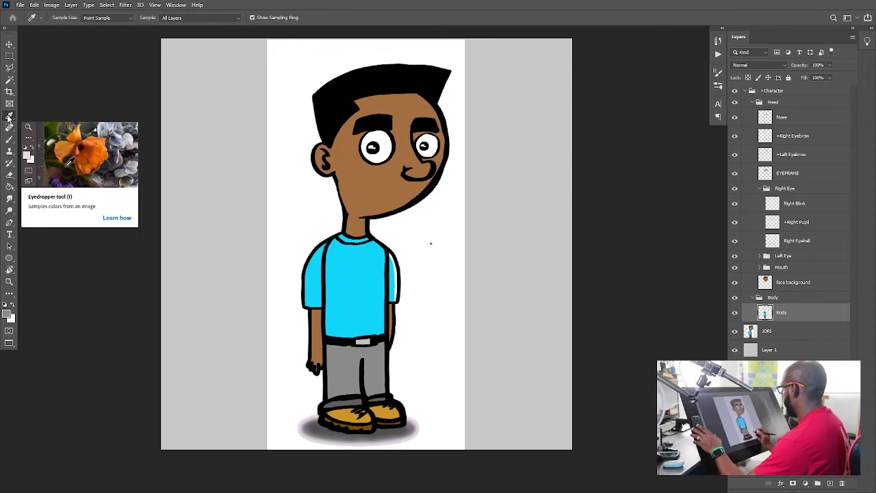
left_click(9, 186)
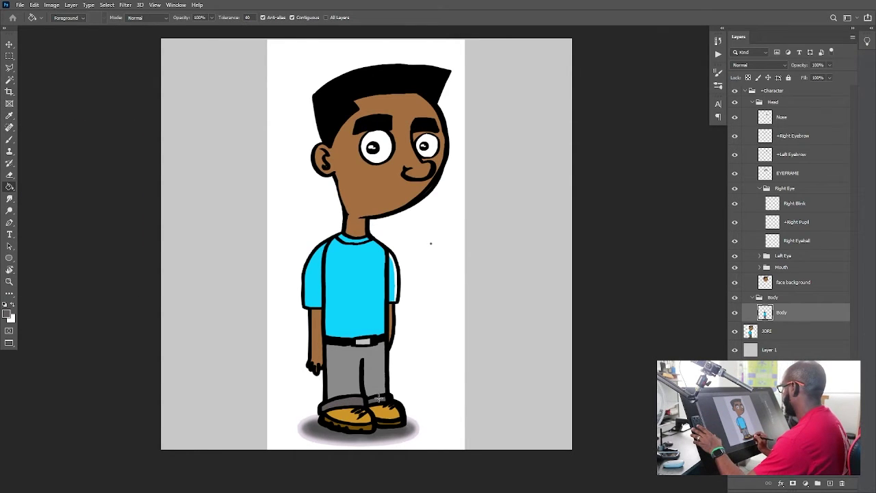
left_click(9, 114)
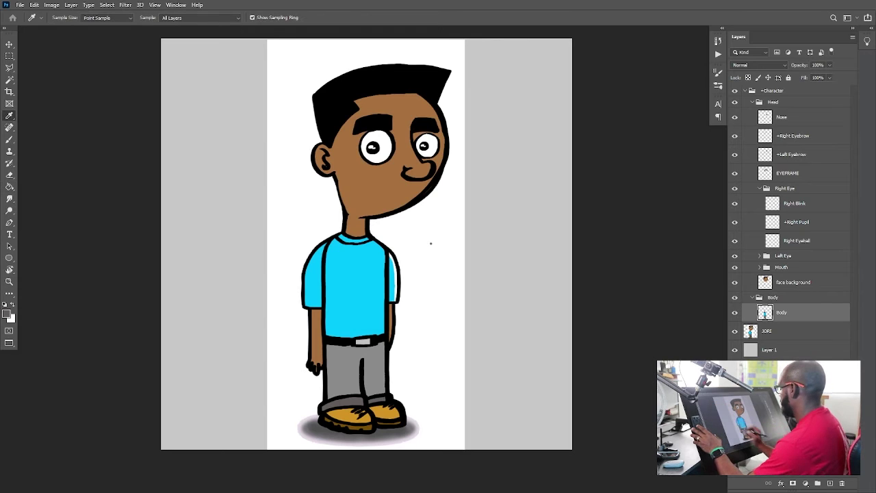
left_click(341, 411)
left_click(9, 139)
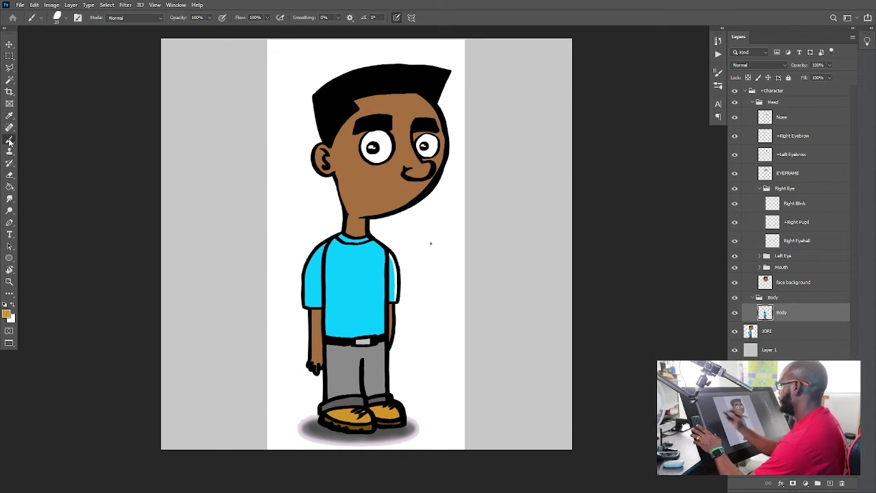
left_click(9, 186)
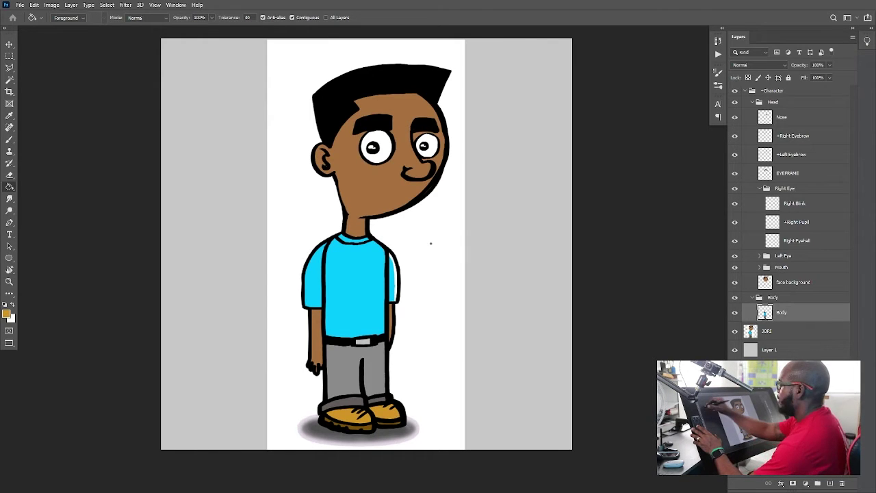
key("i")
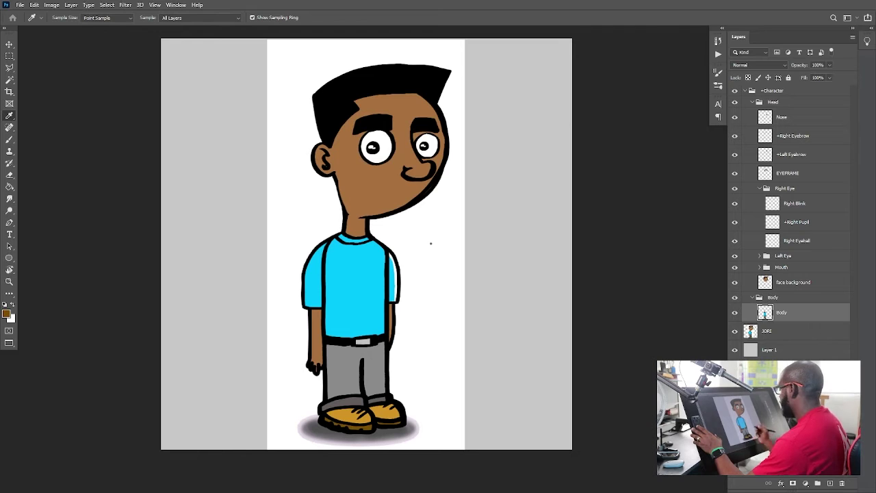
key("g")
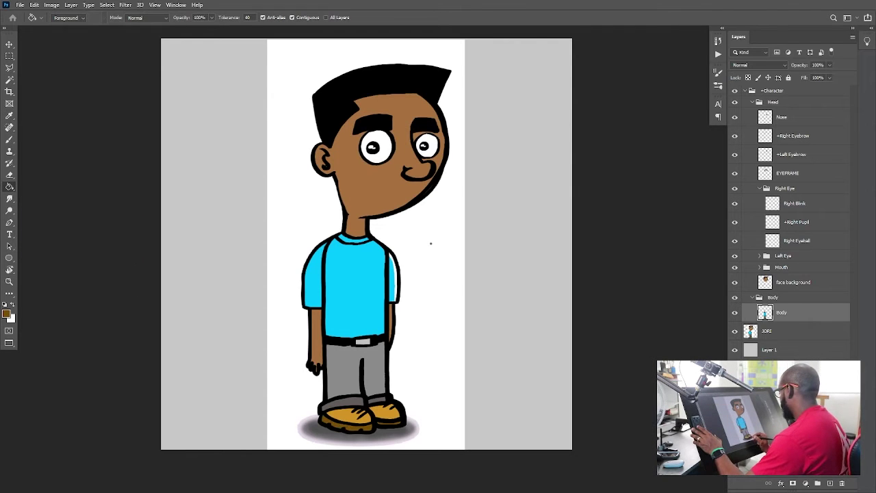
scroll(412, 411, "up", 5)
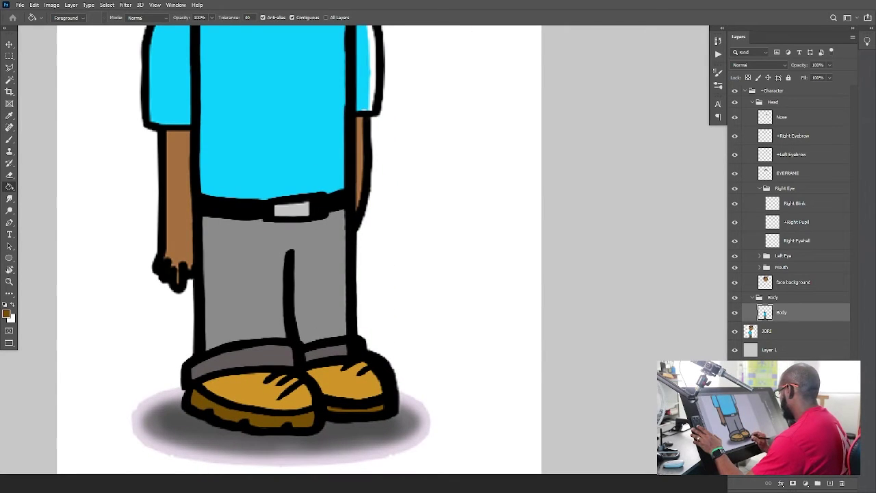
scroll(434, 151, "down", 5)
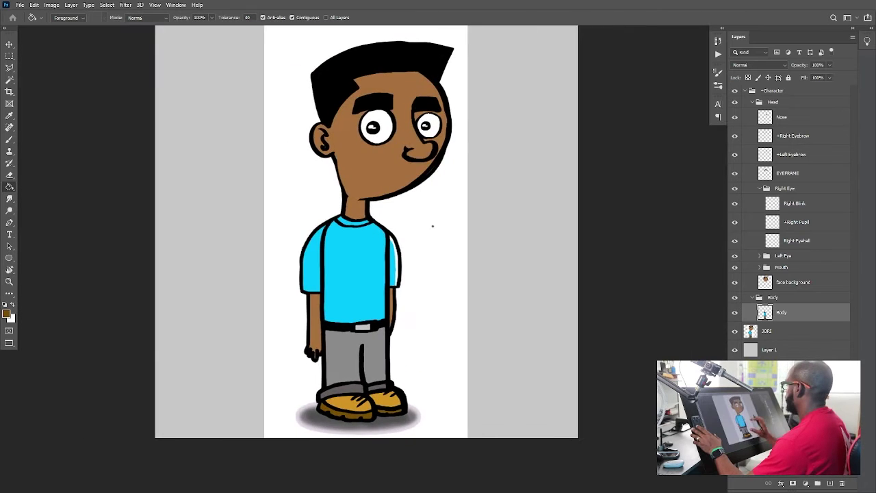
key("alt+bracketleft")
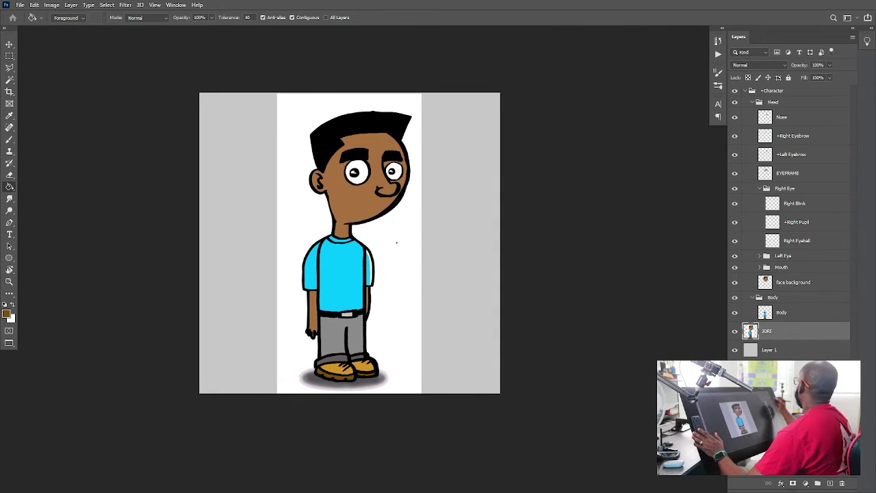
Fade JORI to about 43% opacity and fill the belt buckle light grey on Body.
left_click_drag(830, 65, 799, 75)
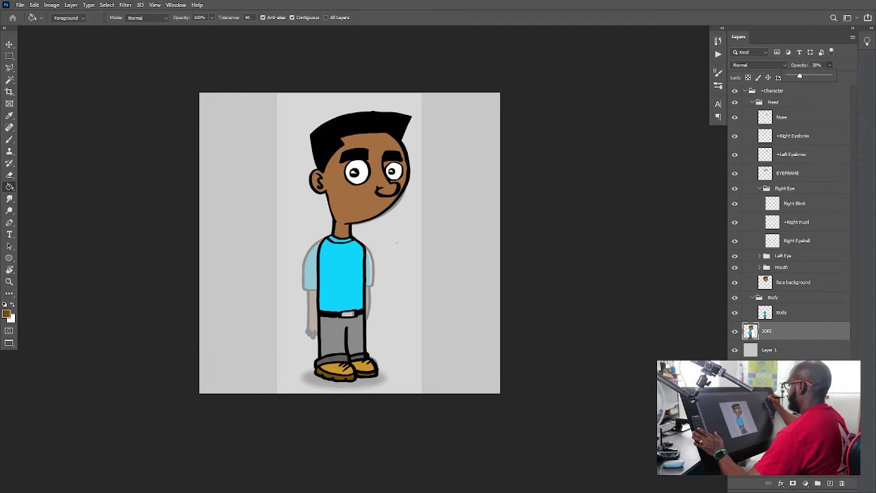
left_click_drag(396, 242, 436, 231)
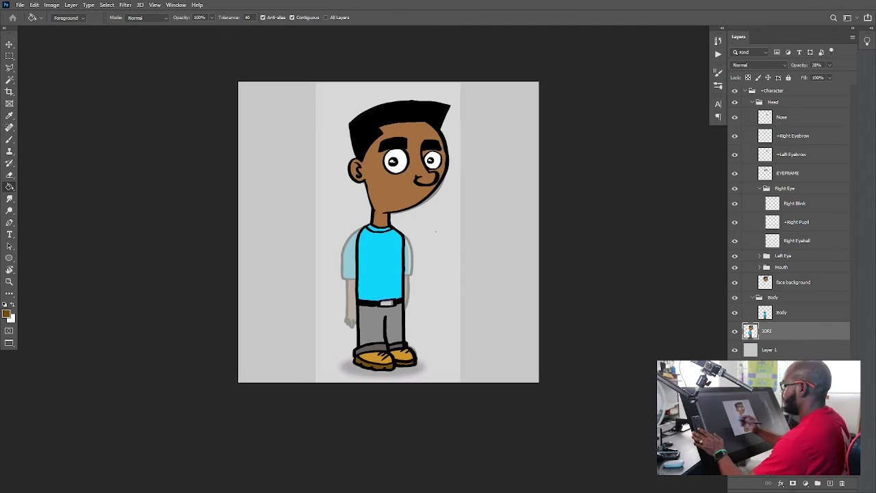
left_click(7, 314)
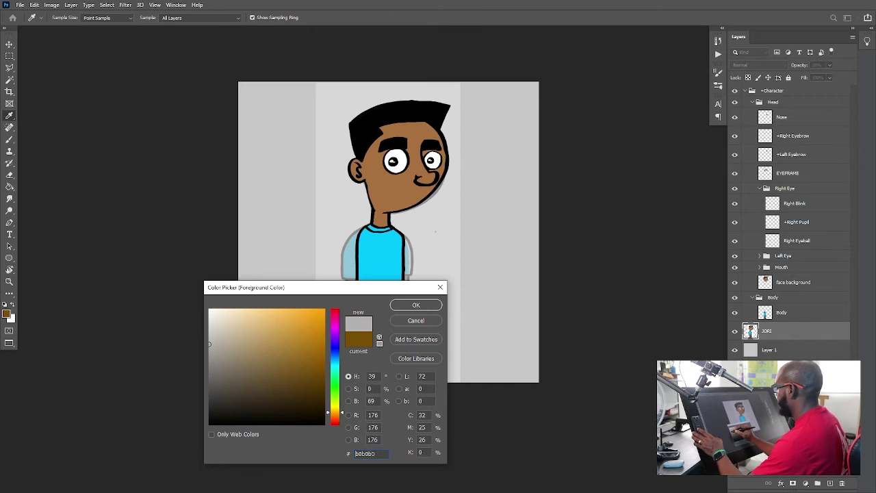
left_click(416, 304)
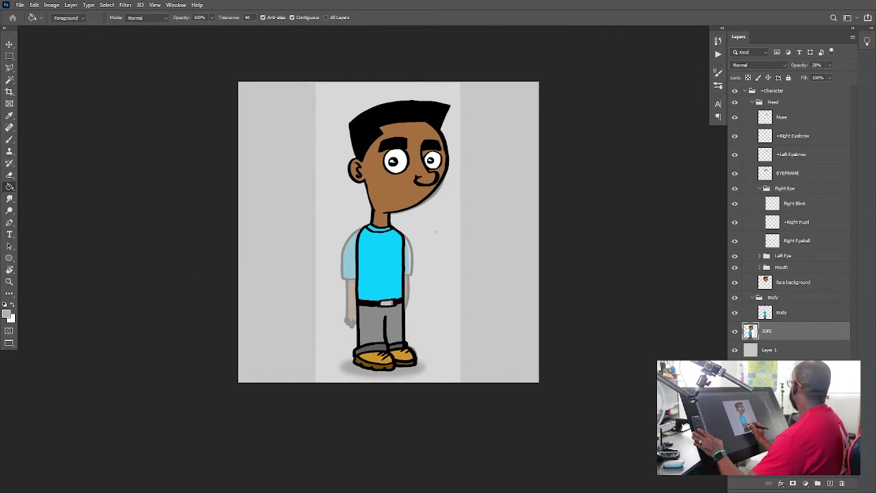
key("alt+bracketright")
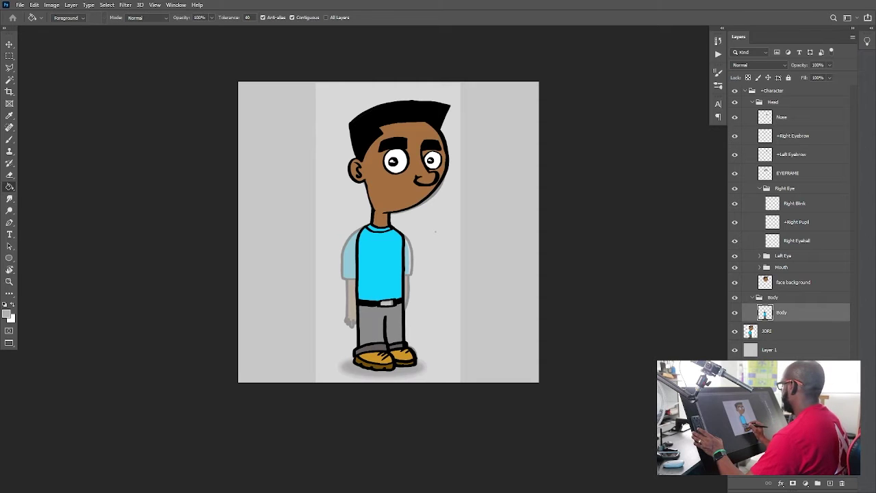
left_click(387, 303)
key("ctrl+minus")
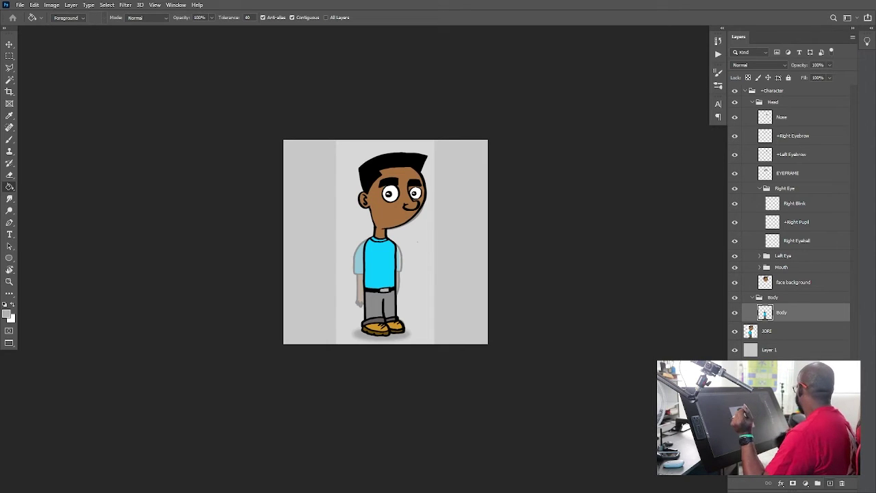
Add two new empty layers and rename the top one ARM RIGHT.
key("ctrl+shift+alt+n")
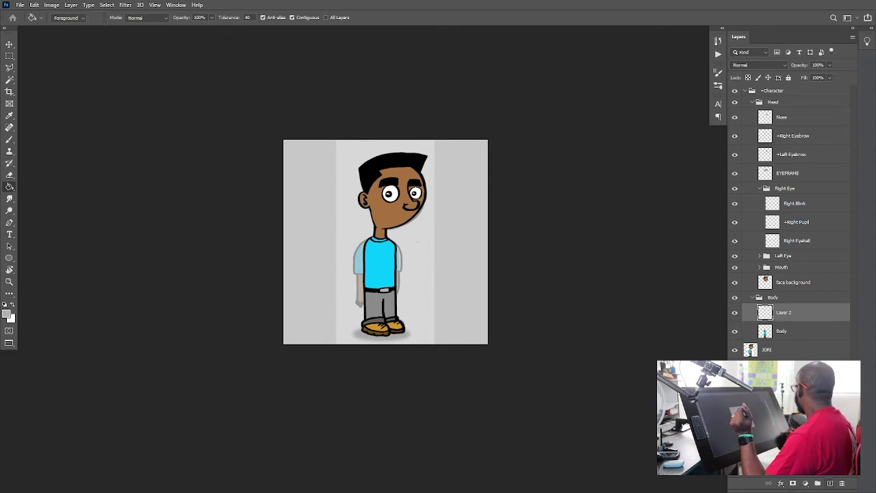
key("ctrl+shift+alt+n")
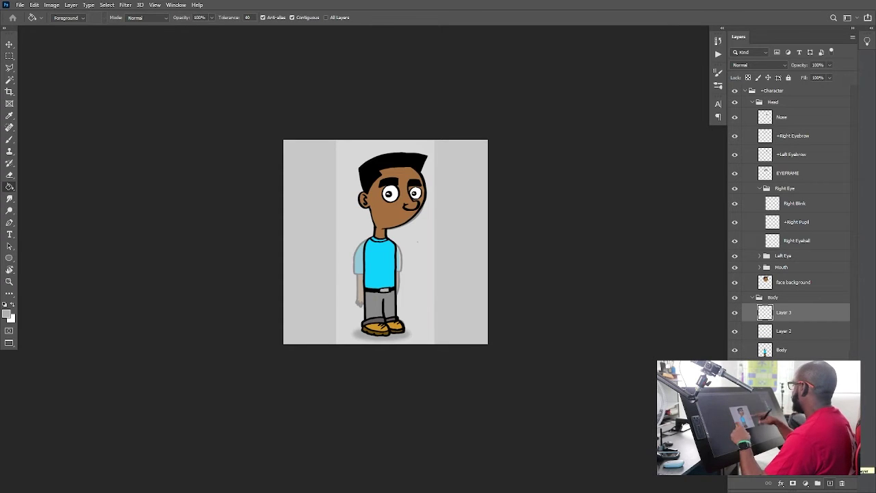
double_click(784, 312)
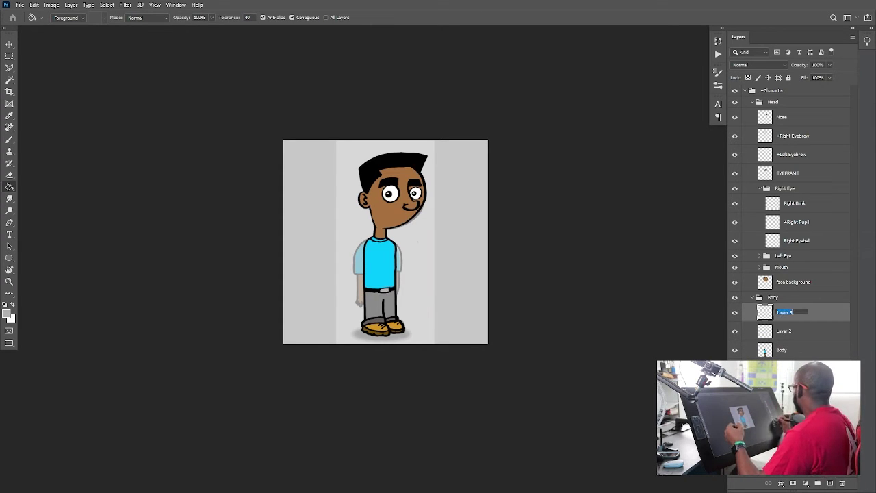
type("AR")
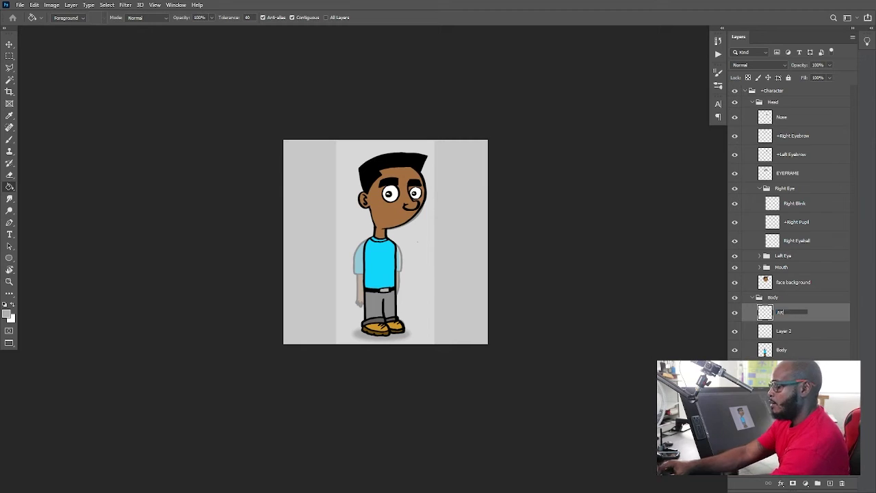
type("M E")
key("BackSpace")
key("BackSpace")
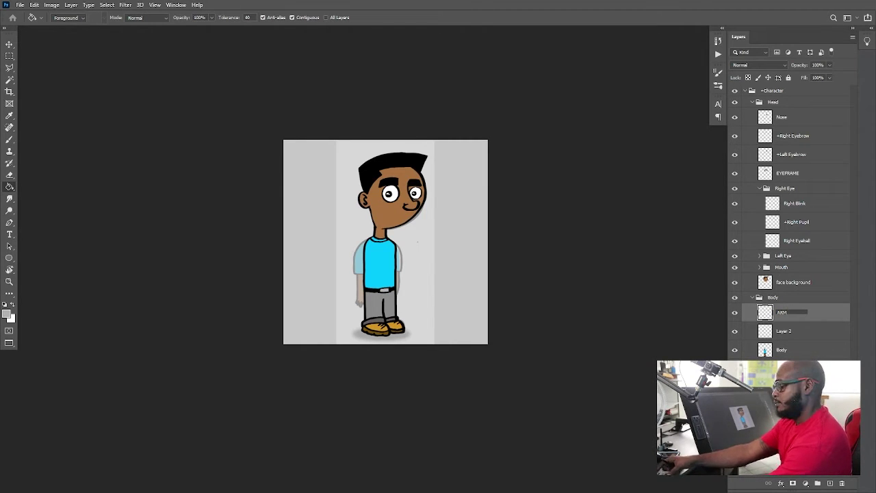
type("RIGHT")
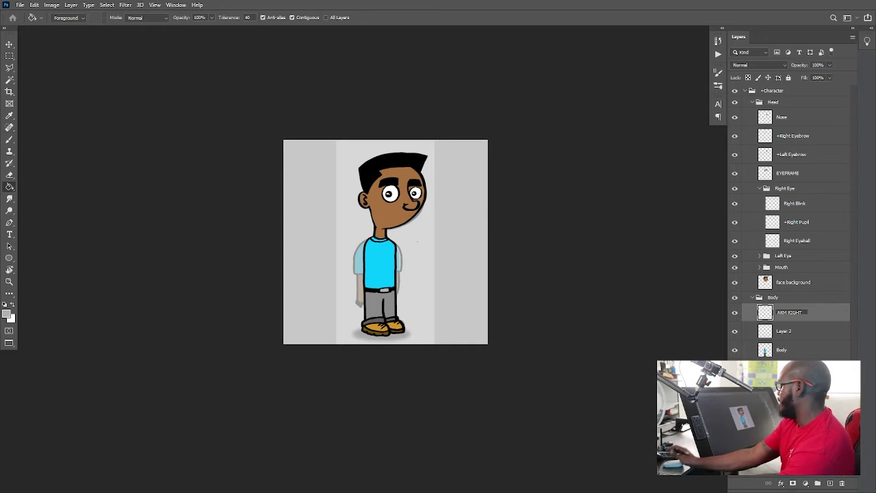
key("Return")
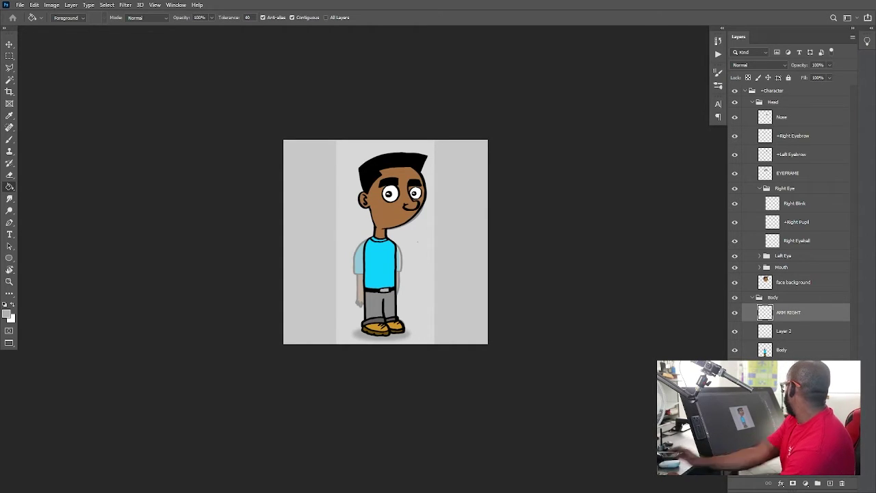
Rename the second new layer ARM LEFT, then select ARM RIGHT and zoom in.
left_click(794, 331)
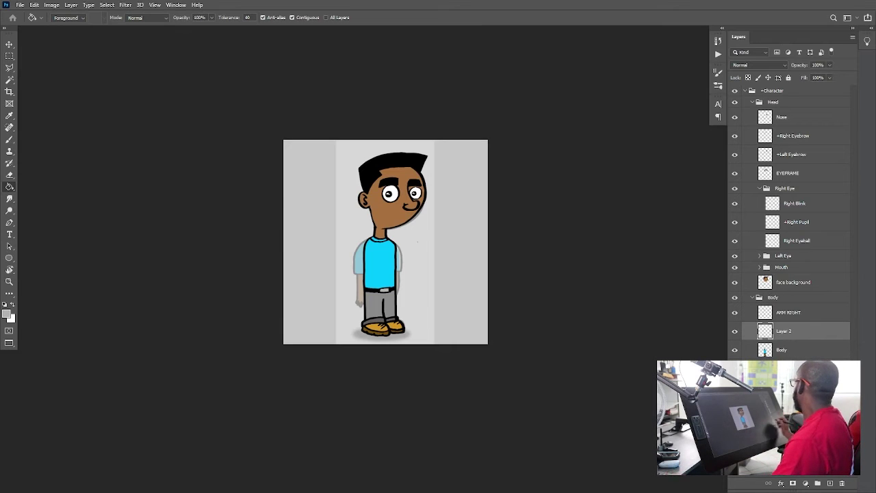
double_click(783, 331)
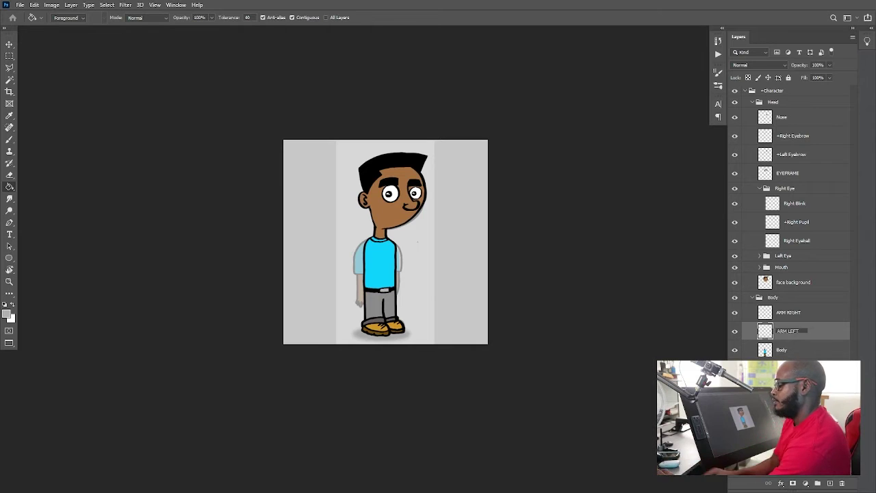
type("ARM LEFT")
key("Return")
left_click(794, 312)
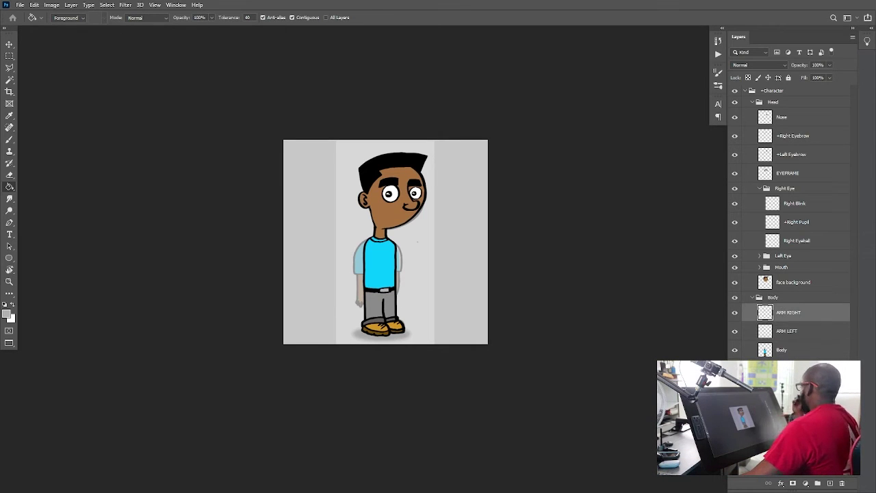
key("ctrl+plus")
key("ctrl+plus")
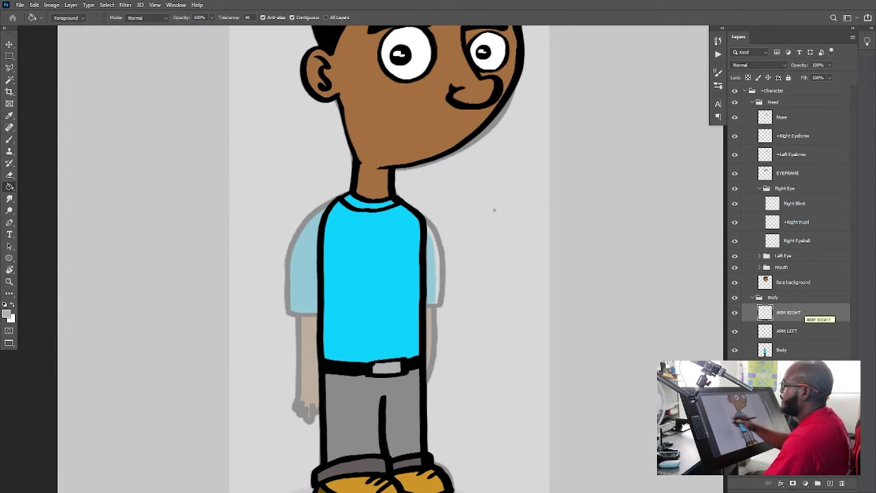
Trace the sleeve and both arm edges in black on ARM RIGHT.
key("b")
key("d")
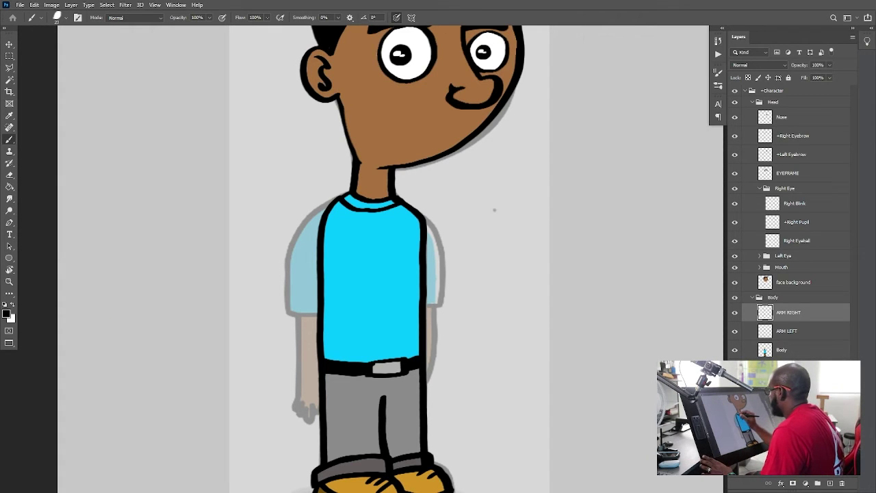
mouse_move(318, 206)
left_mouse_down()
mouse_move(299, 221)
mouse_move(288, 308)
mouse_move(296, 316)
mouse_move(338, 310)
left_mouse_up()
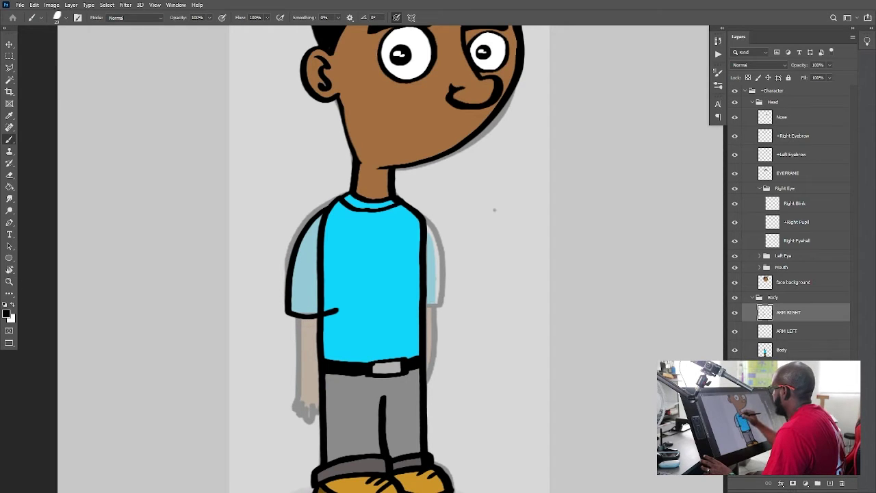
left_click_drag(337, 228, 339, 241)
left_click_drag(338, 282, 338, 309)
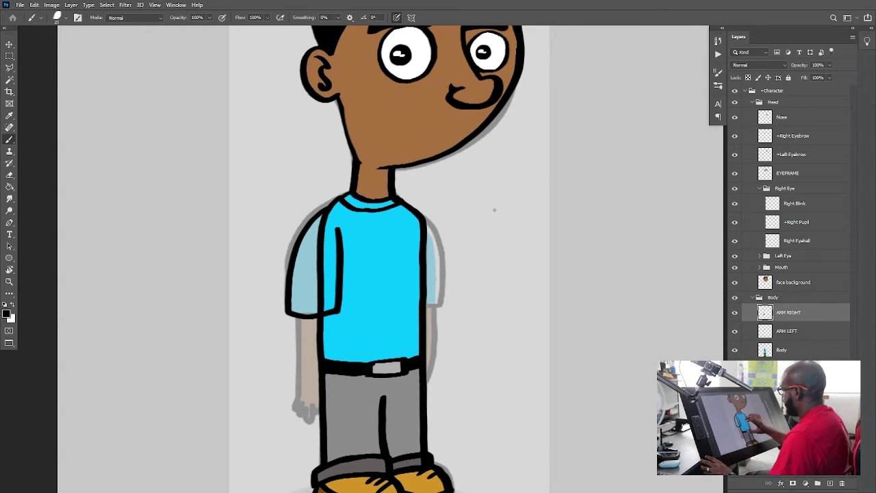
key("ctrl+minus")
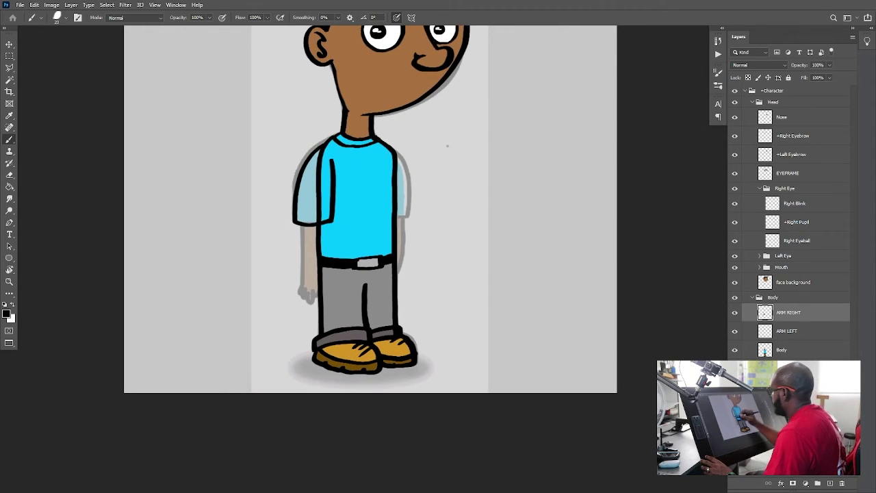
left_click_drag(301, 226, 306, 287)
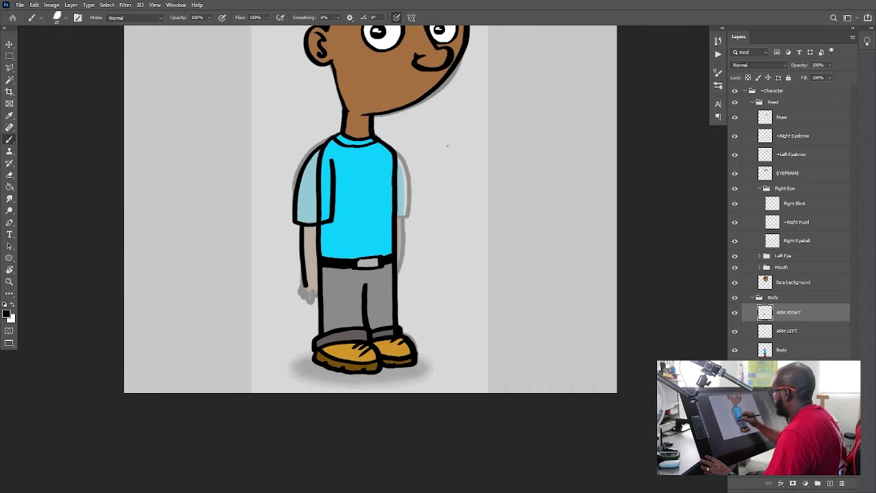
mouse_move(315, 230)
left_mouse_down()
mouse_move(317, 277)
mouse_move(297, 310)
mouse_move(312, 312)
mouse_move(327, 290)
mouse_move(326, 303)
left_mouse_up()
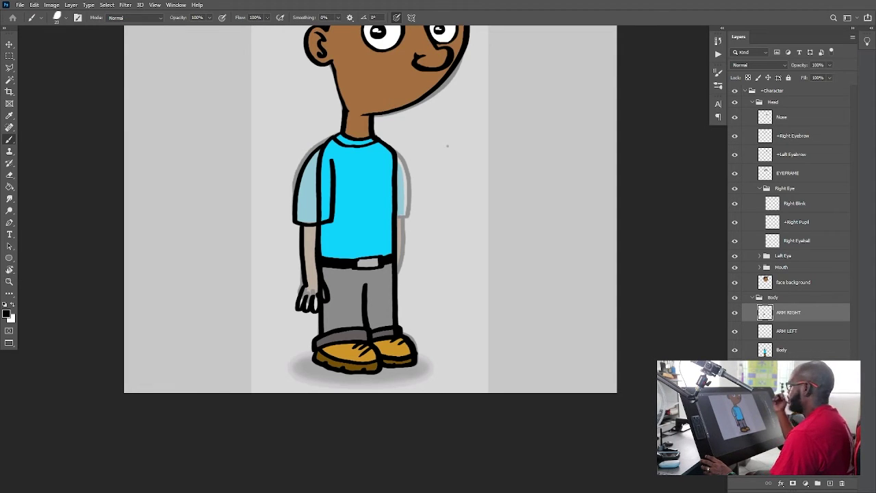
Sample the shirt cyan and paint and fill the sleeve with it.
left_click(9, 116)
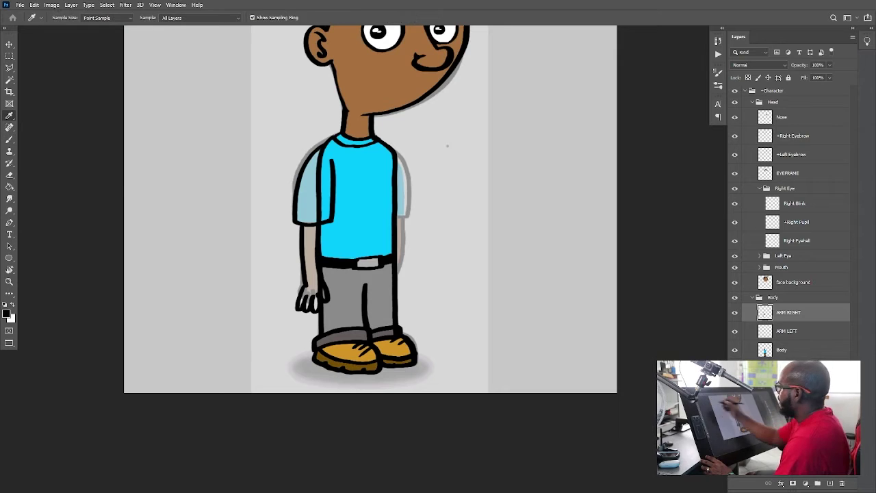
left_click(356, 199)
key("b")
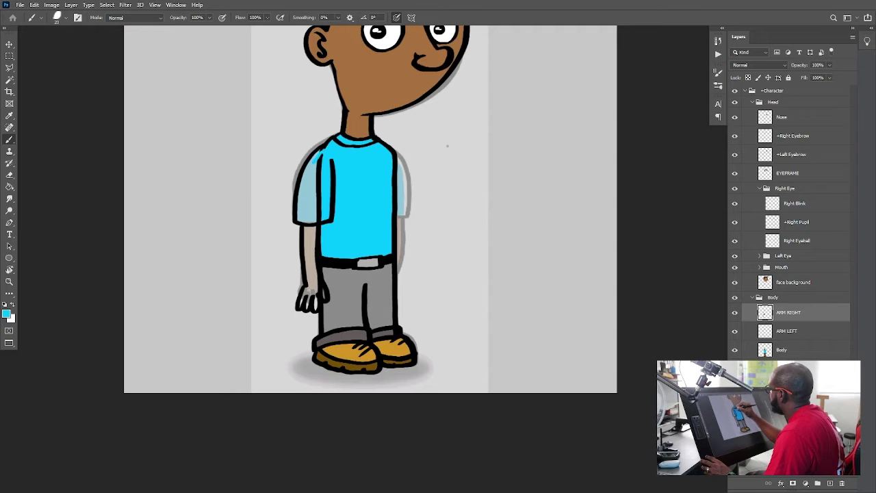
left_click_drag(315, 156, 310, 167)
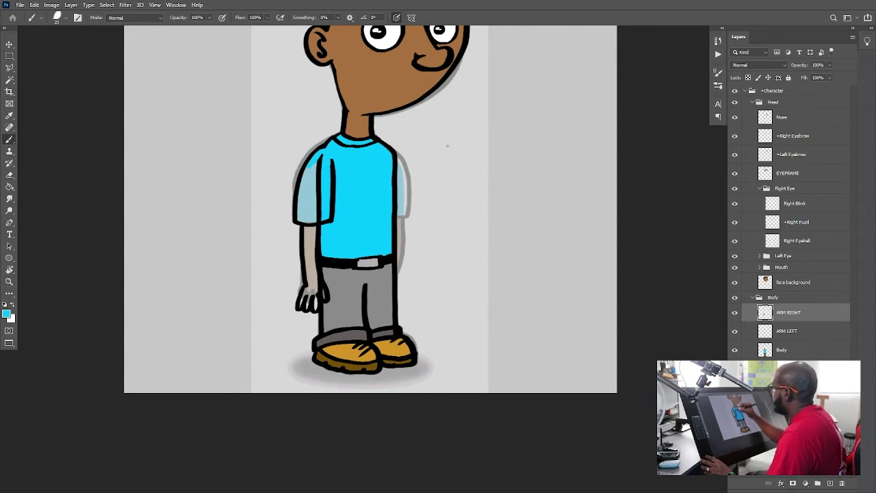
key("g")
left_click(311, 189)
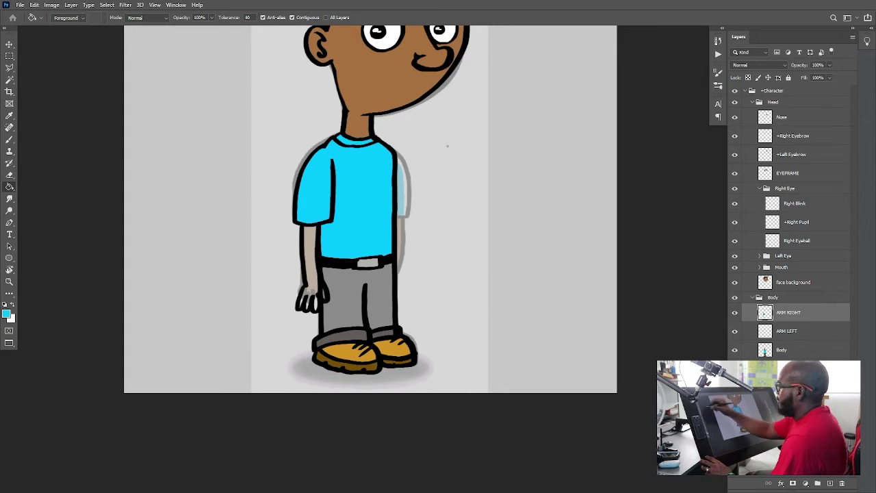
Fill the arm and hand with the brown skin tone, touching up the leftover grey patch.
key("i")
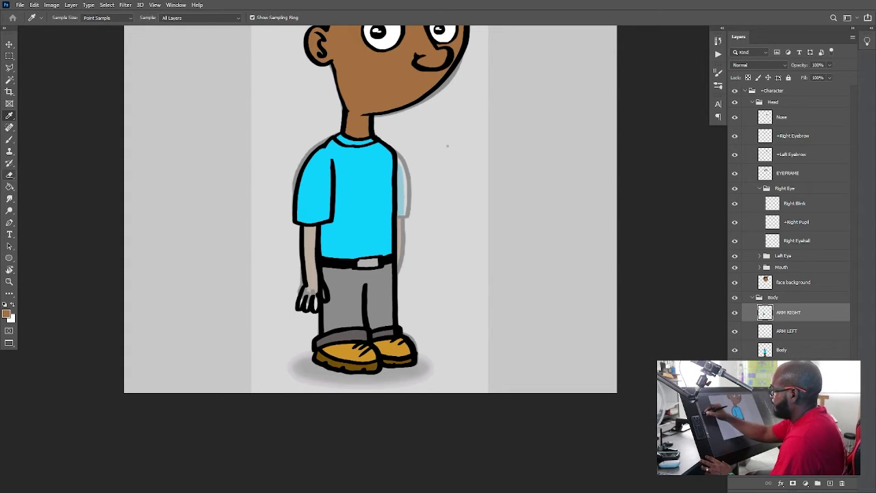
left_click(9, 186)
left_click(309, 260)
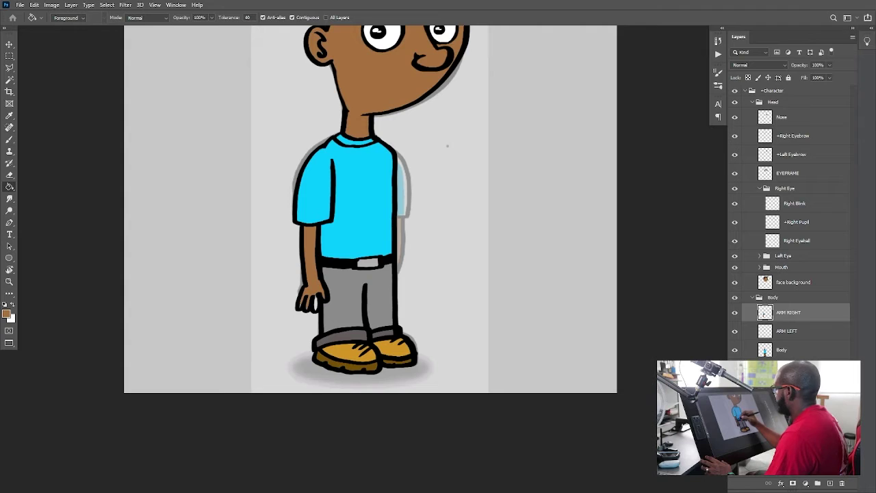
key("b")
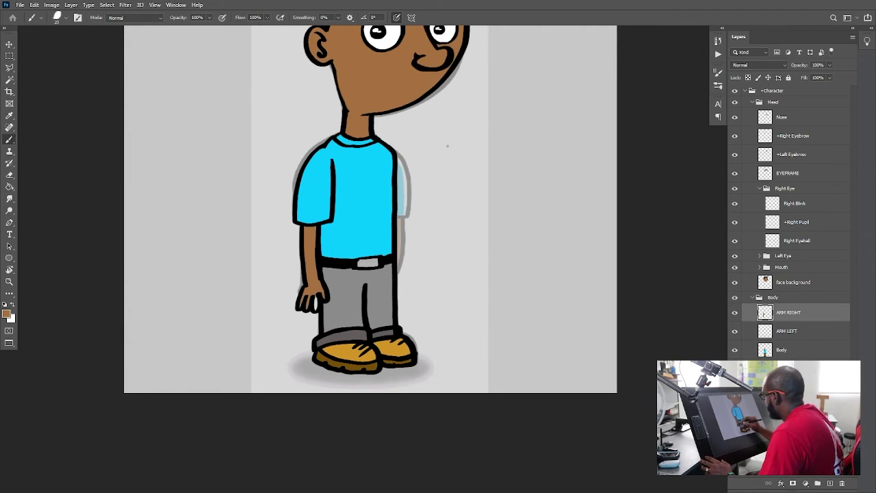
mouse_move(315, 294)
left_mouse_down()
mouse_move(316, 306)
mouse_move(301, 302)
left_mouse_up()
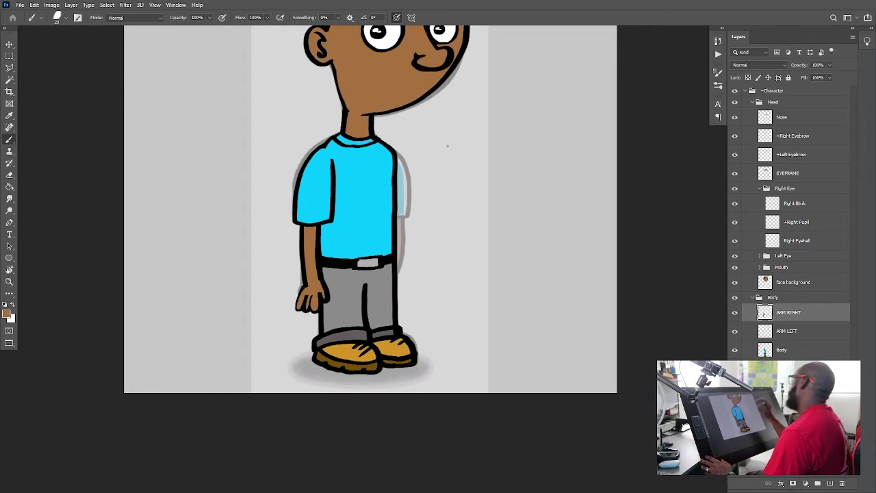
key("ctrl+minus")
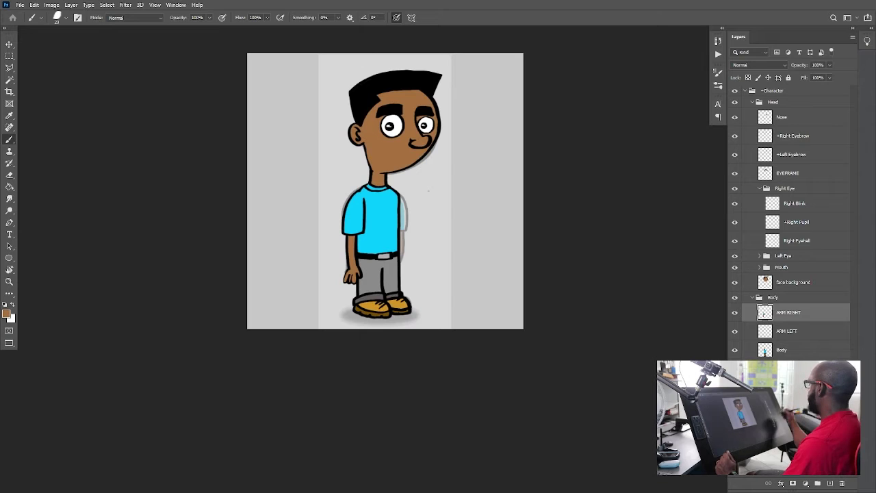
On ARM LEFT, trace the second arm's black outline from sleeve down to the fingers.
left_click(787, 330)
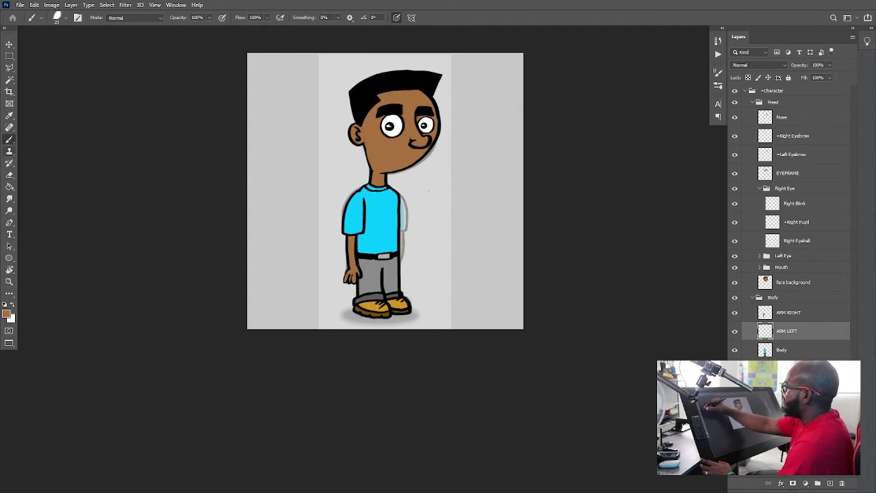
key("d")
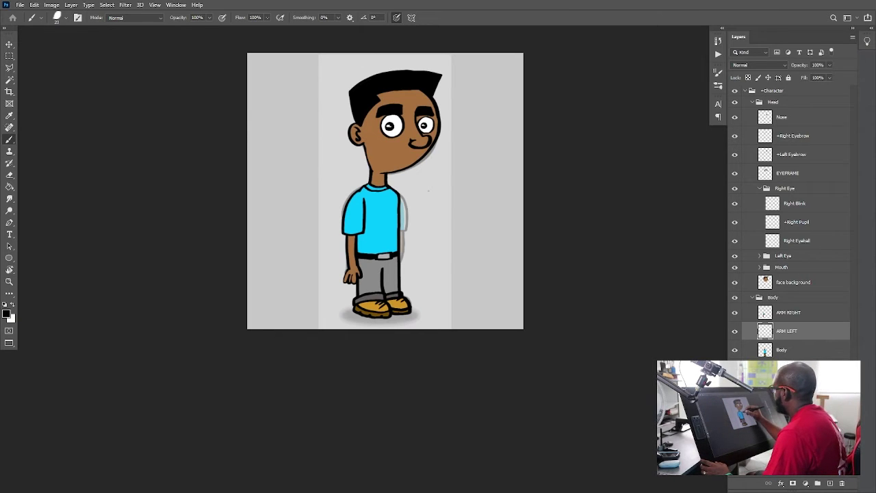
mouse_move(401, 200)
left_mouse_down()
mouse_move(408, 231)
mouse_move(391, 230)
mouse_move(392, 198)
left_mouse_up()
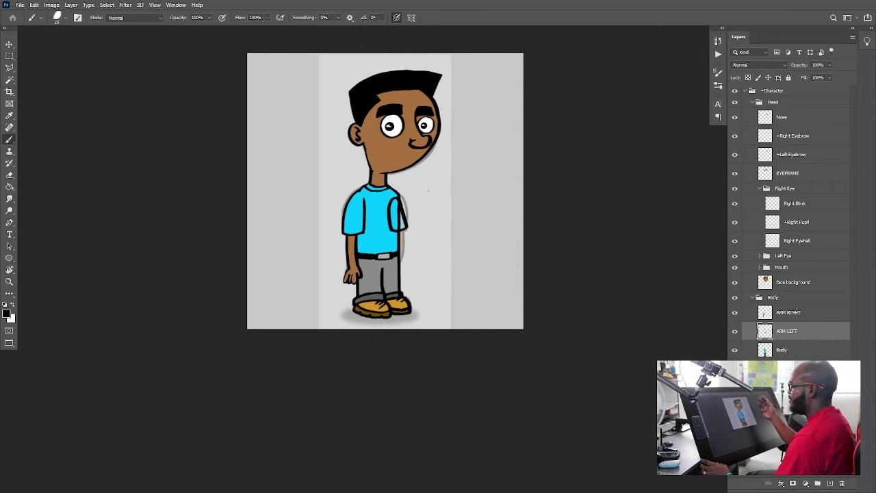
left_click_drag(394, 231, 407, 274)
key("ctrl+z")
mouse_move(407, 264)
left_mouse_down()
mouse_move(402, 279)
mouse_move(409, 254)
left_mouse_up()
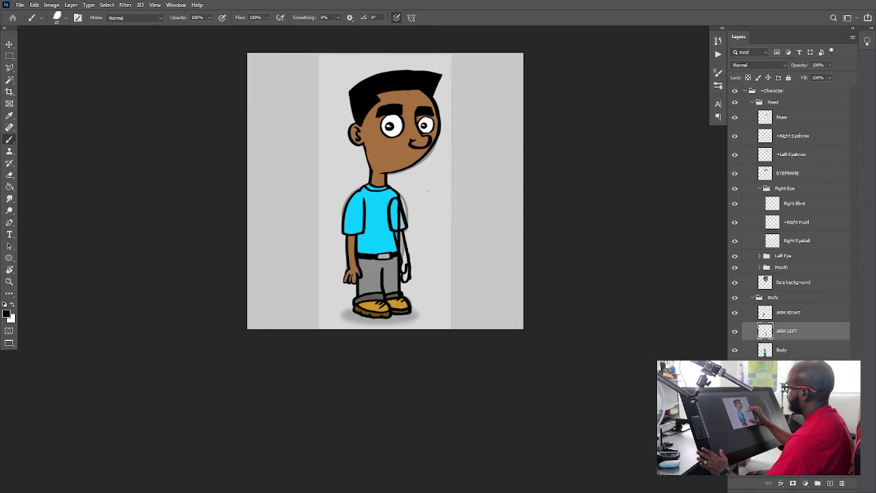
scroll(428, 191, "up", 5)
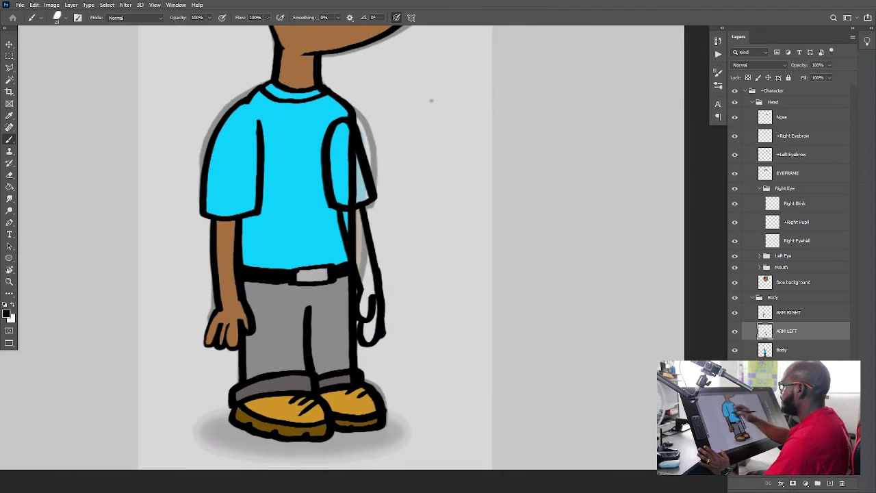
Sample the shirt's cyan and fill the new arm's sleeve with it.
key("i")
left_click(274, 206)
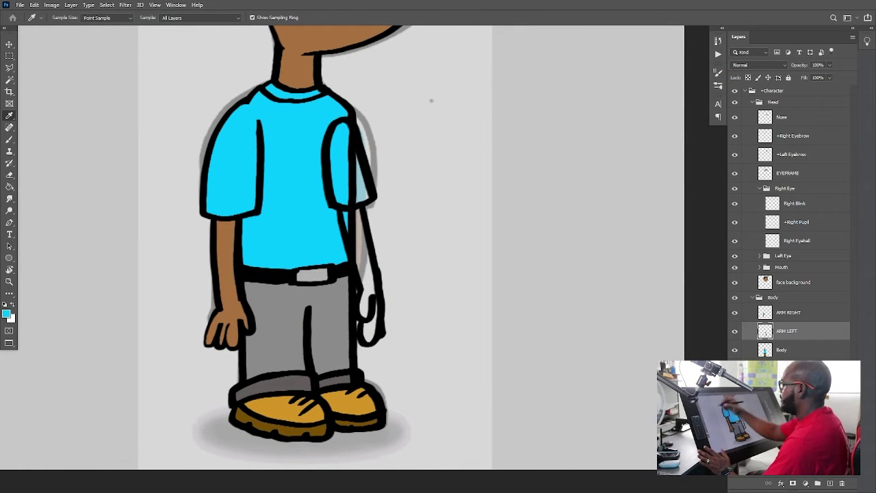
key("g")
left_click(361, 178)
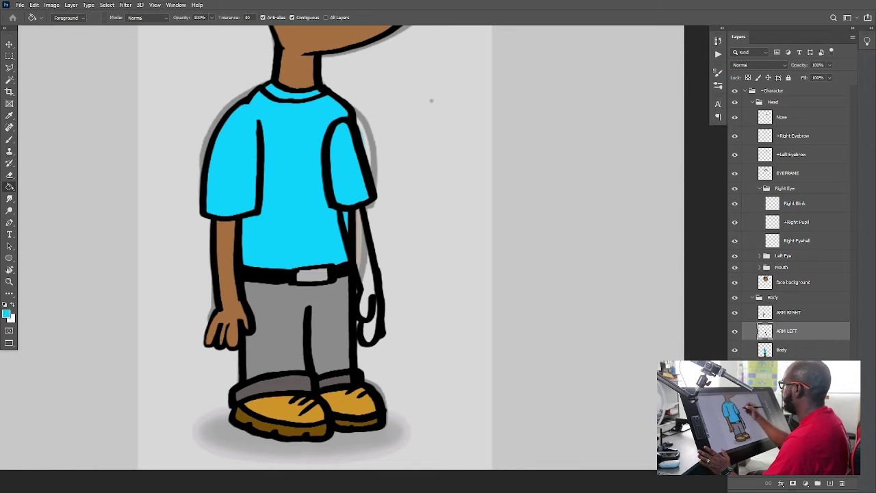
Sample the brown skin tone, fill the new arm and hand, and brush-touch the hand's edge.
key("i")
left_click(226, 288)
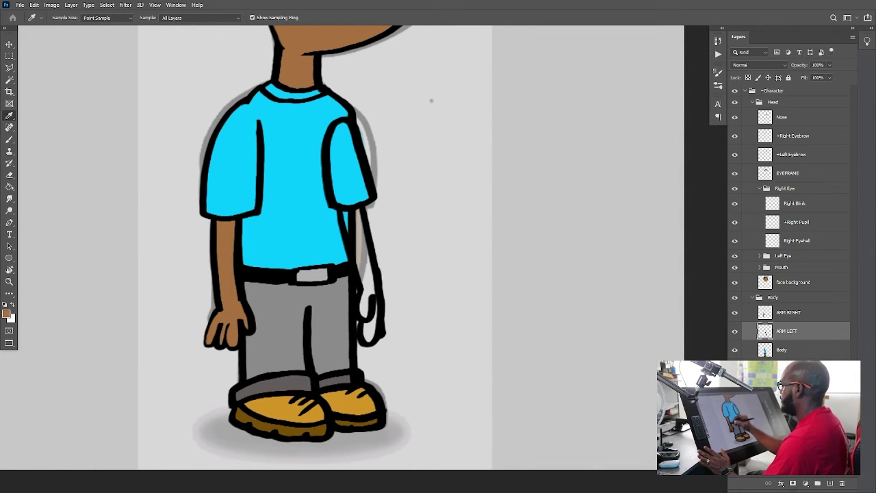
key("g")
left_click(366, 260)
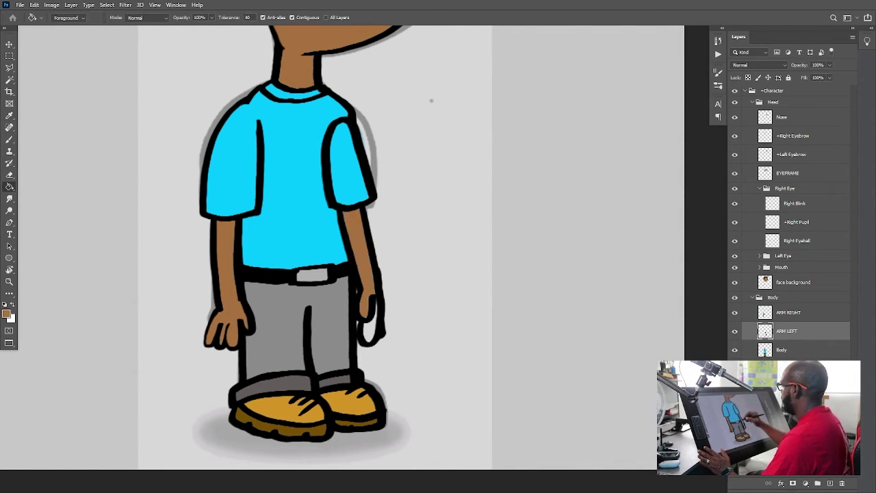
left_click(370, 323)
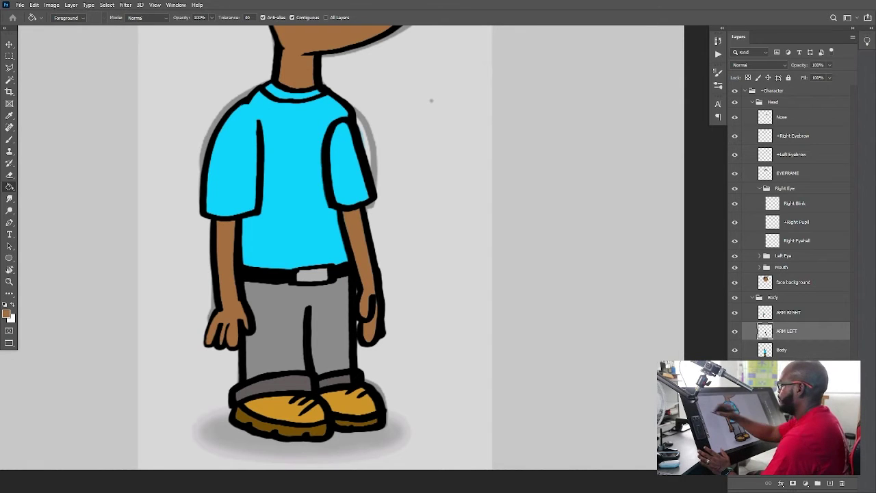
key("b")
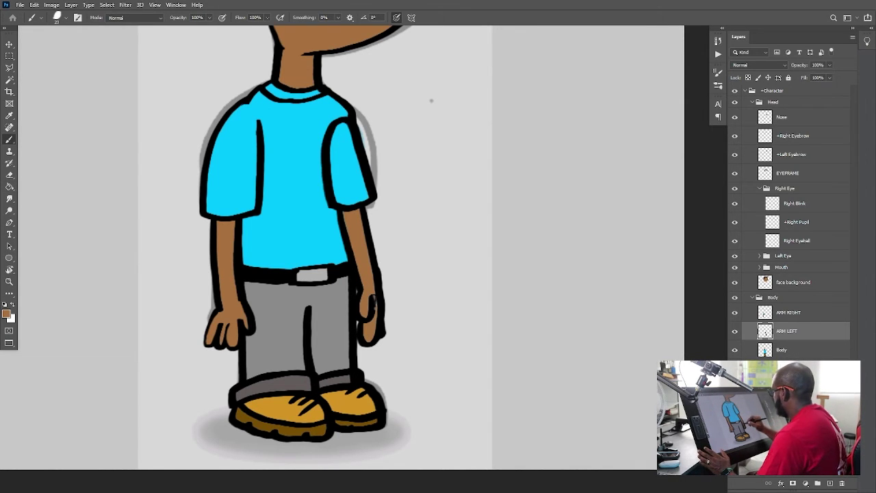
left_click_drag(375, 294, 373, 318)
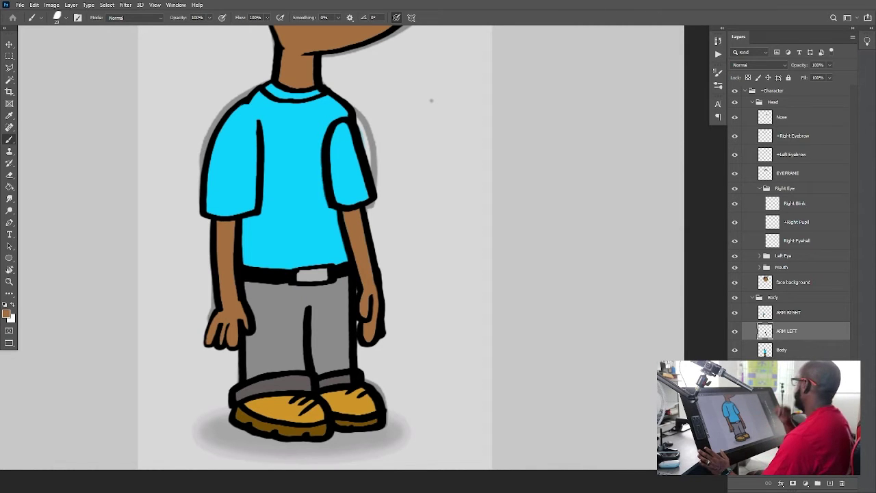
scroll(336, 248, "down", 3)
scroll(398, 149, "down", 3)
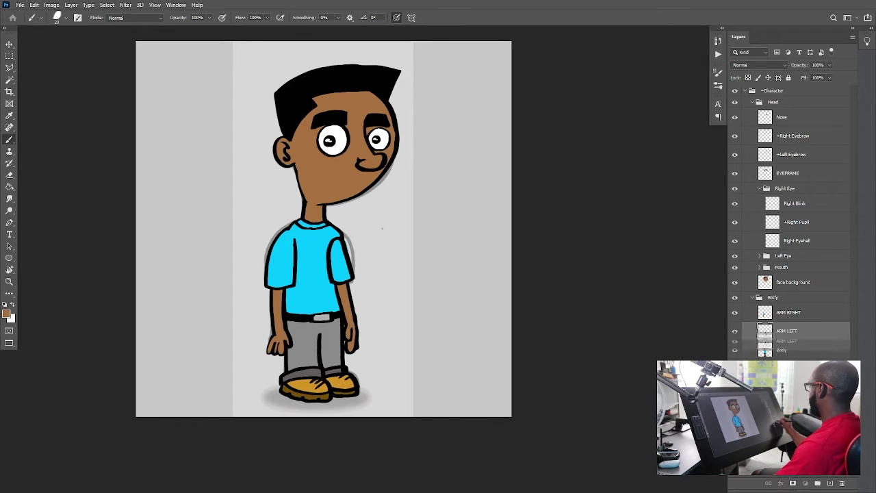
Move ARM LEFT below the Body layer and lower its brightness to about -66.
key("ctrl+bracketleft")
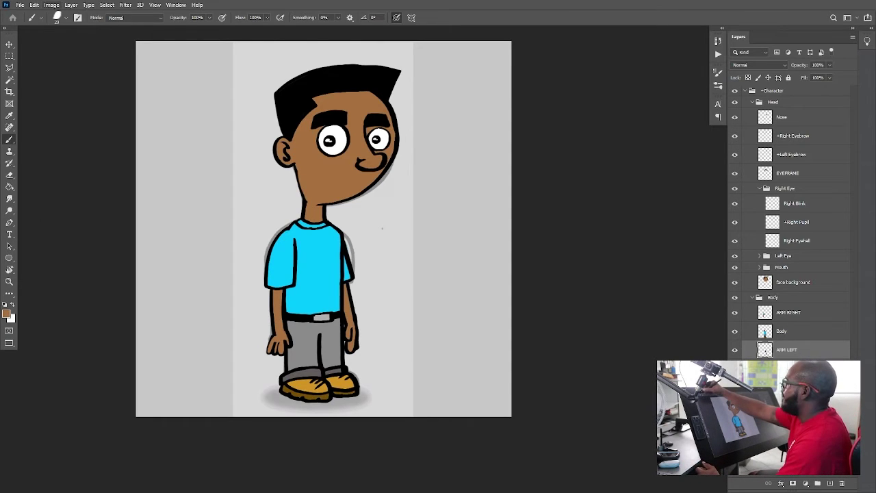
left_click(51, 5)
mouse_move(69, 28)
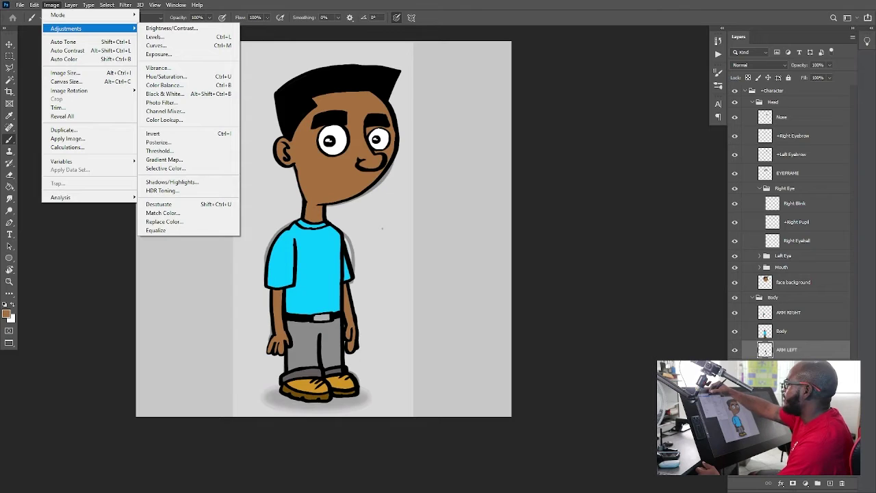
left_click(171, 28)
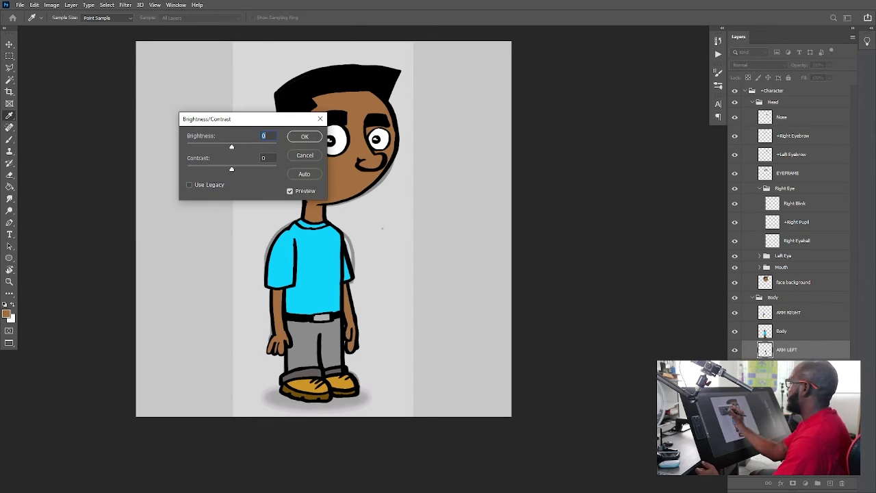
left_click_drag(231, 147, 211, 147)
key("Return")
key("b")
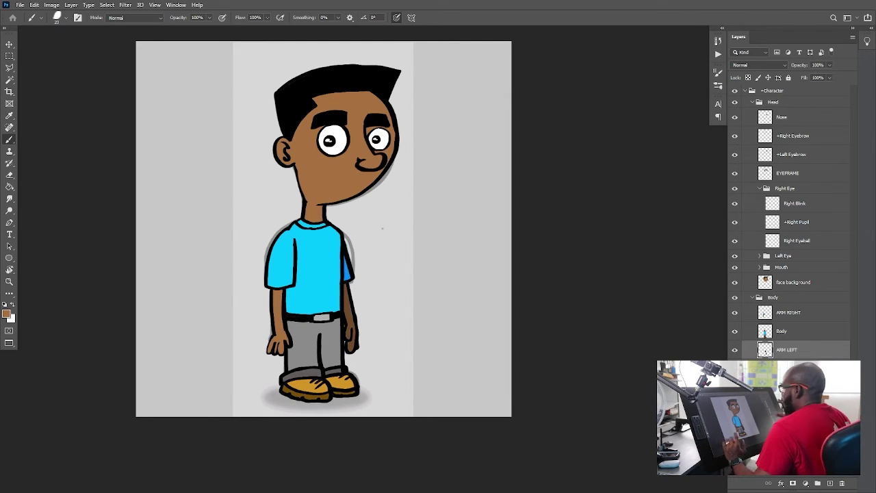
On the face background layer, paint skin colour over the inner ear curve to thin it.
scroll(283, 138, "up", 8)
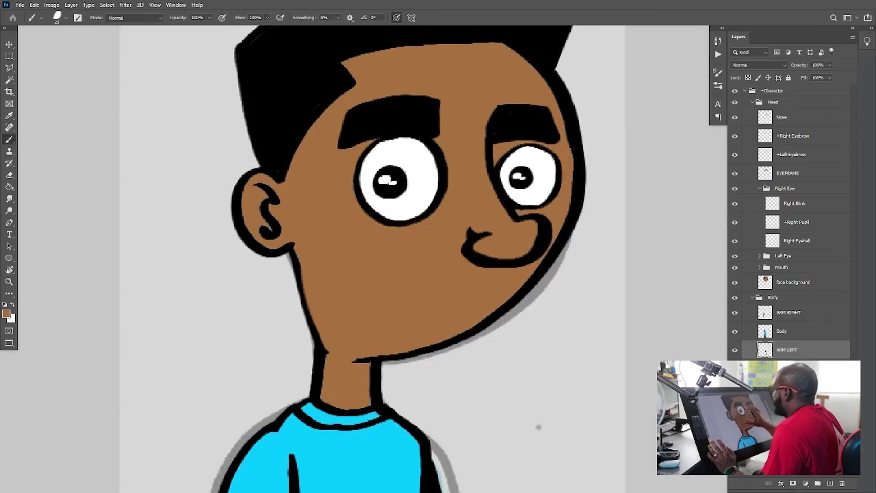
scroll(353, 243, "down", 1)
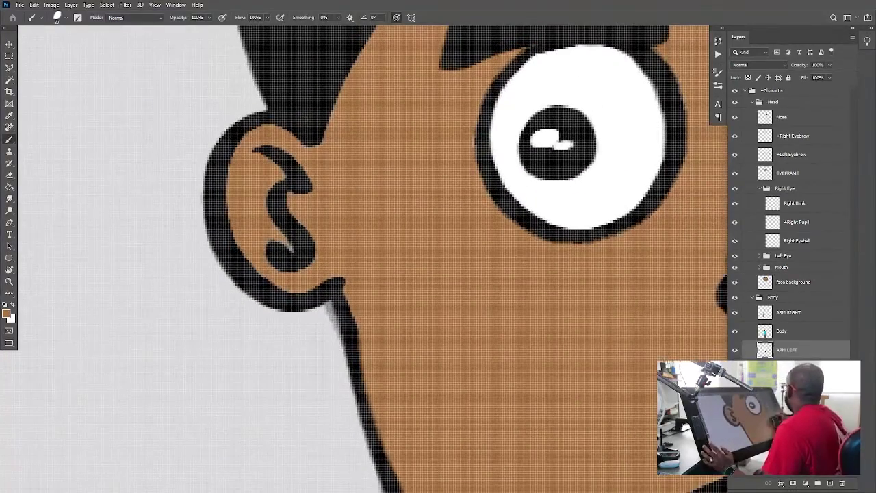
left_click(792, 282)
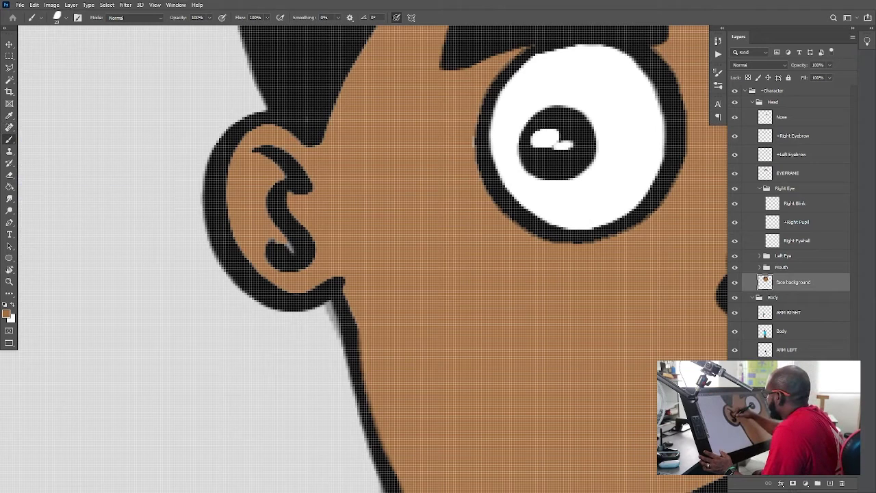
mouse_move(274, 239)
left_mouse_down()
mouse_move(295, 246)
mouse_move(267, 193)
mouse_move(312, 248)
left_mouse_up()
left_click_drag(286, 213, 296, 192)
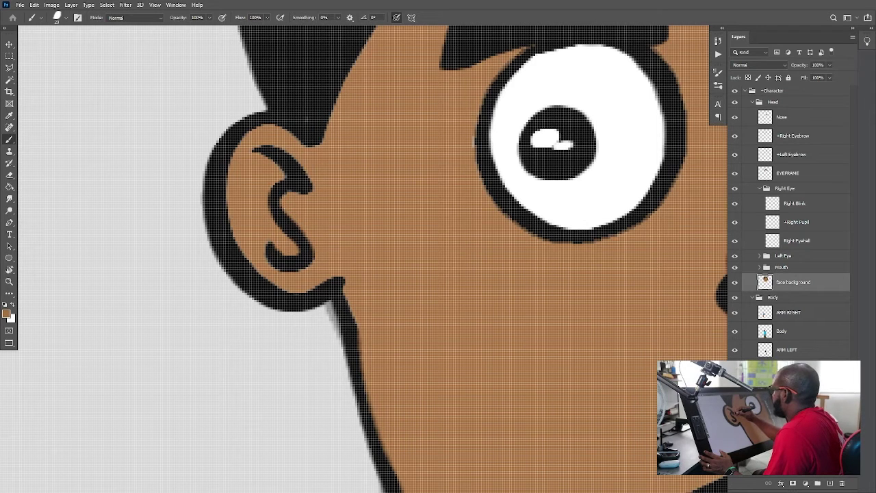
Deselect all layers, select the faint 28% opacity layer and bring up its layer menu.
scroll(363, 260, "down", 5)
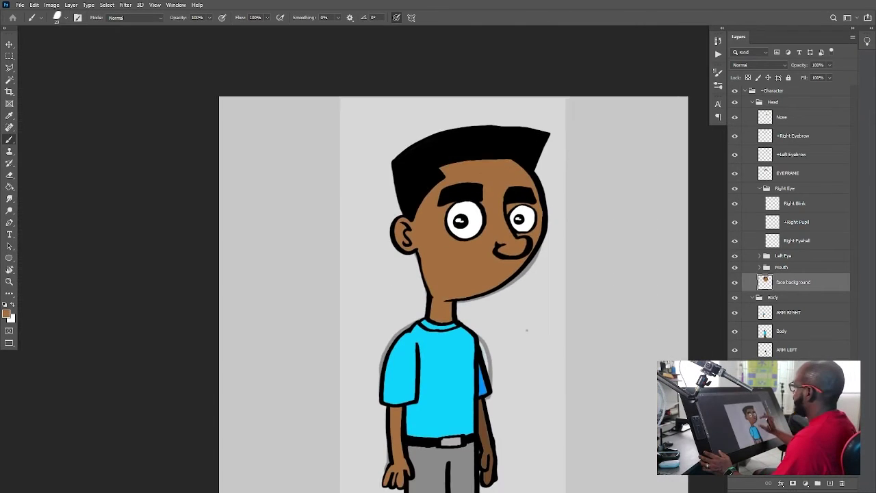
scroll(453, 272, "down", 1)
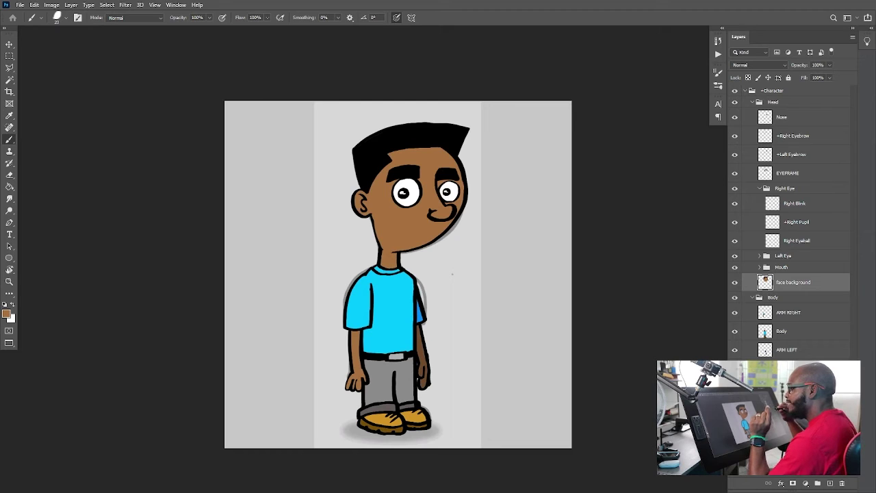
key("ctrl+alt+shift+a")
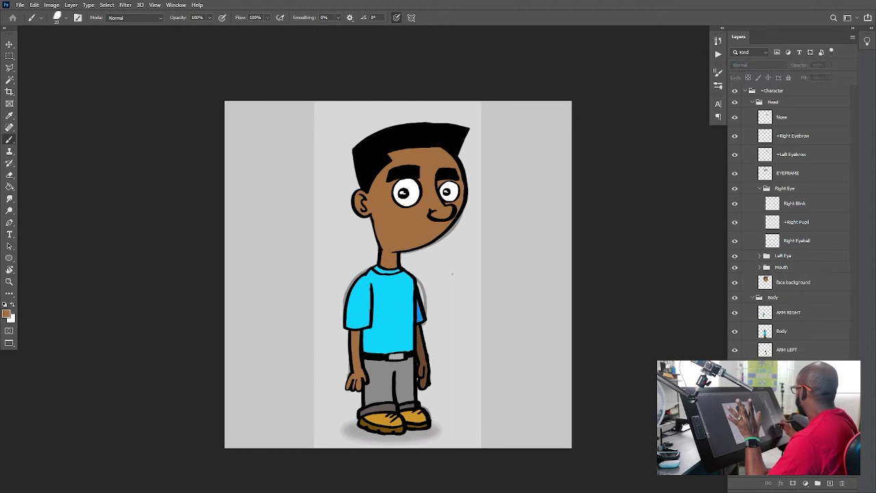
left_click(452, 274, "ctrl")
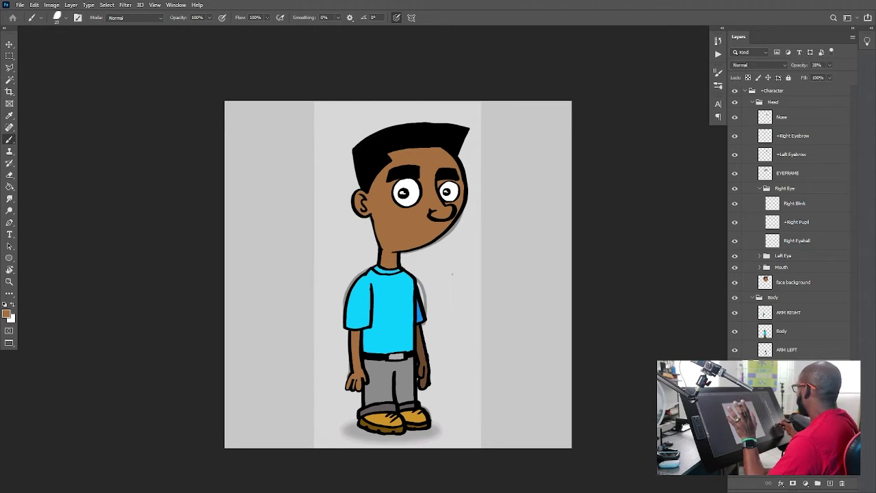
right_click(781, 154)
Delete the faint overlay layer and then the grey background layer.
left_click(678, 145)
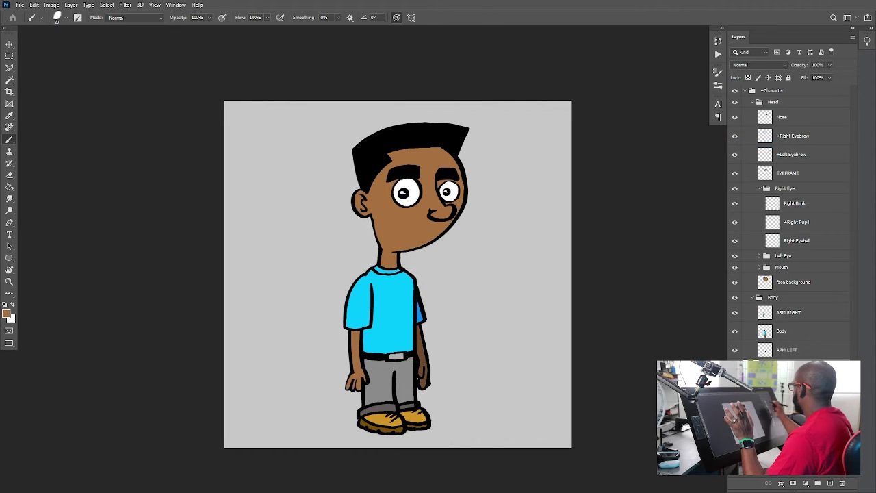
right_click(780, 154)
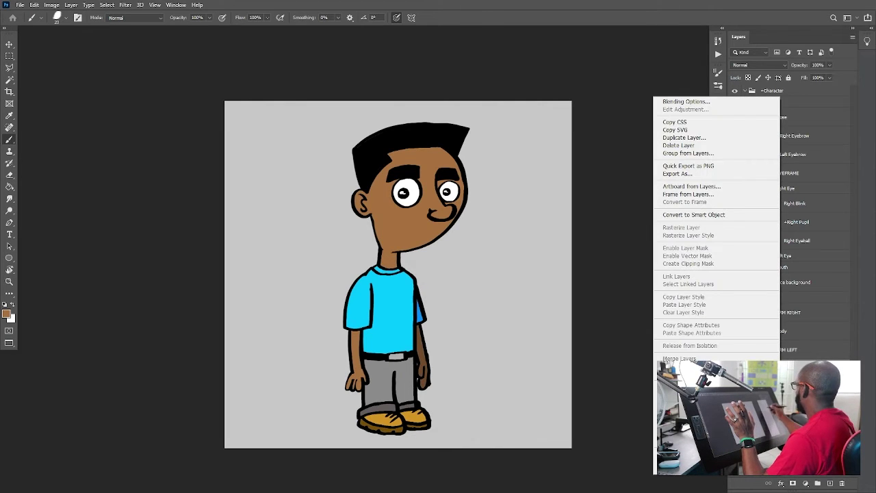
left_click(678, 146)
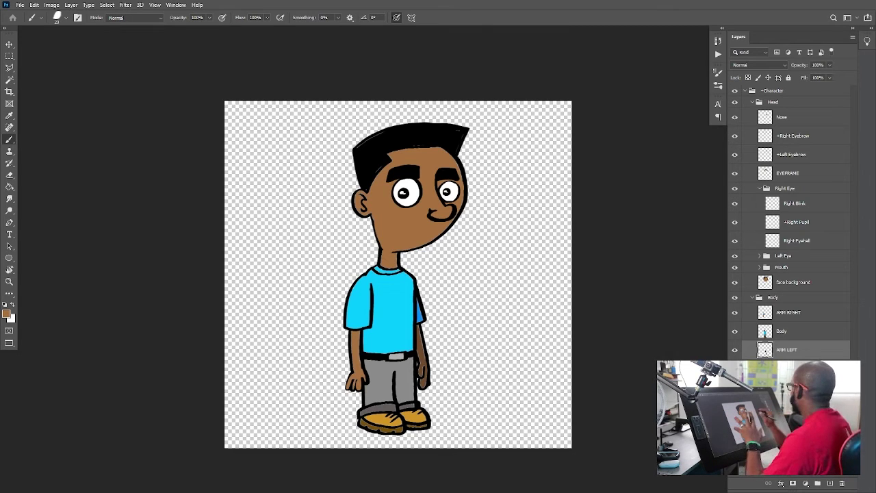
Select the face background layer, zoom in on the head, and set black as the painting colour.
left_click(787, 282)
key("ctrl+plus")
key("ctrl+plus")
key("ctrl+plus")
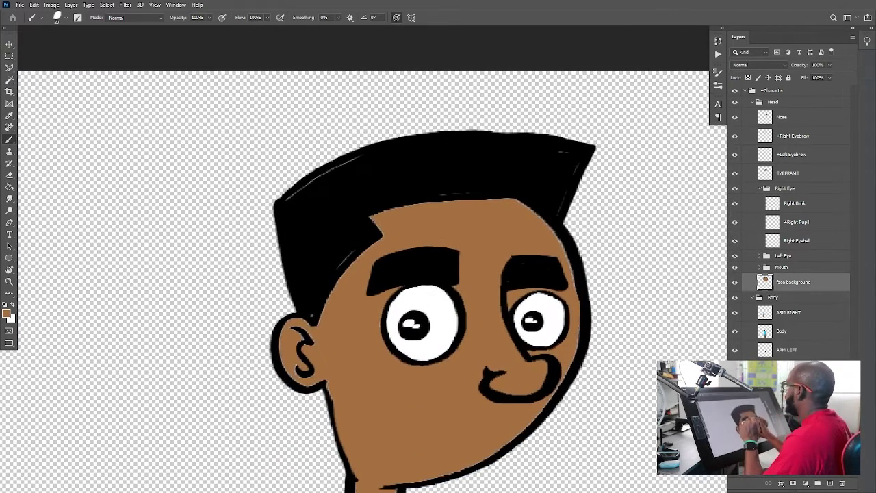
key("ctrl+plus")
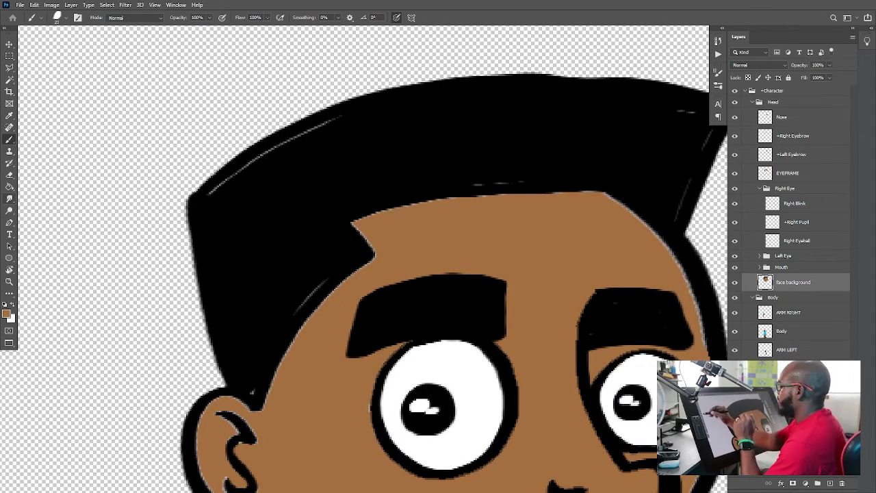
key("d")
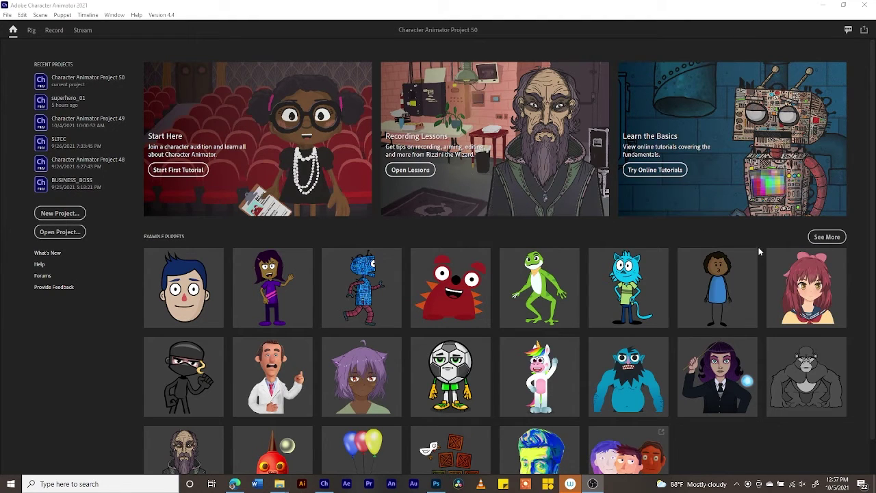
Create a new Character Animator project named JORI in Desktop > CHARACTER LESSON.
left_click(60, 213)
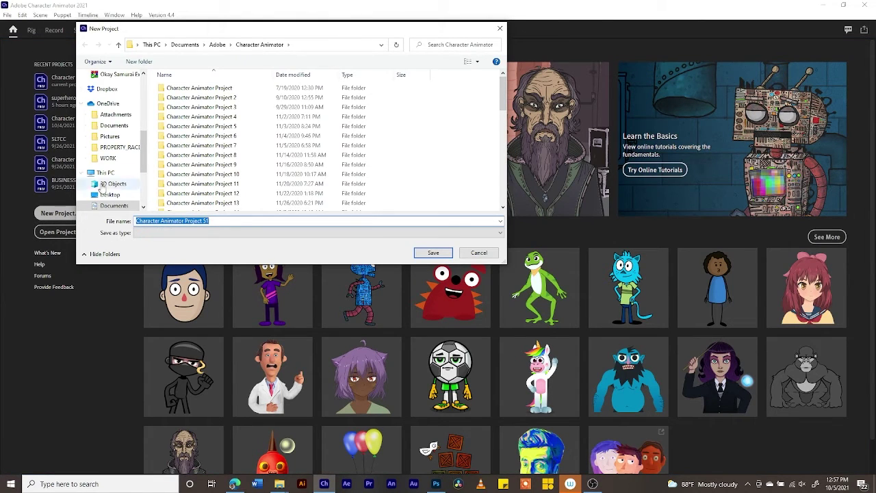
left_click_drag(144, 149, 146, 93)
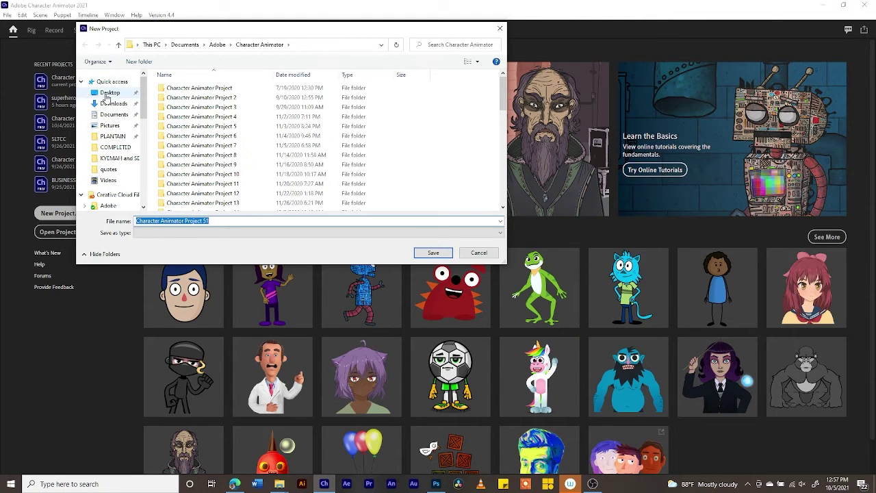
left_click(109, 94)
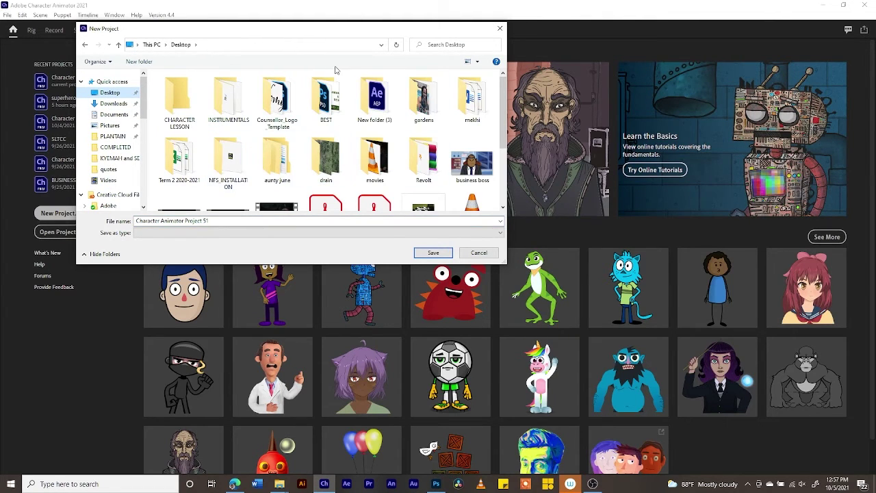
double_click(179, 96)
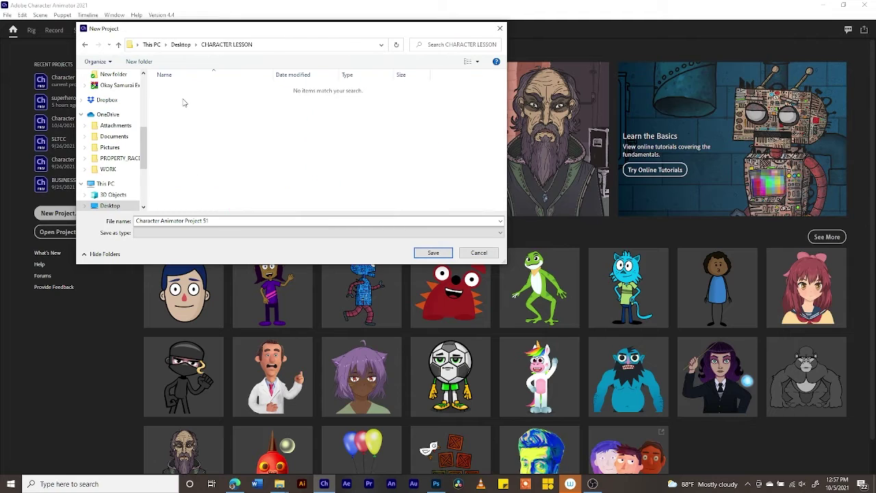
left_click(222, 221)
type("JOR")
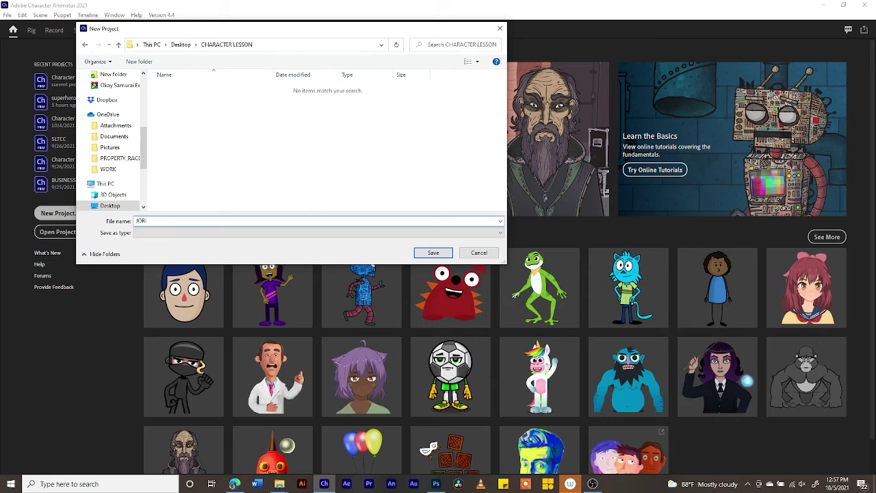
key("Return")
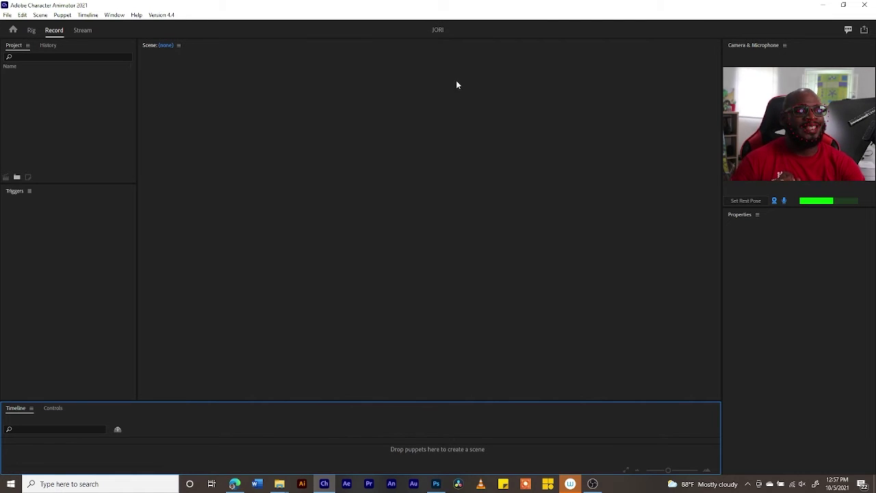
Drag the right-hand panel column's border left to widen Camera & Microphone and Properties.
left_click_drag(722, 281, 624, 280)
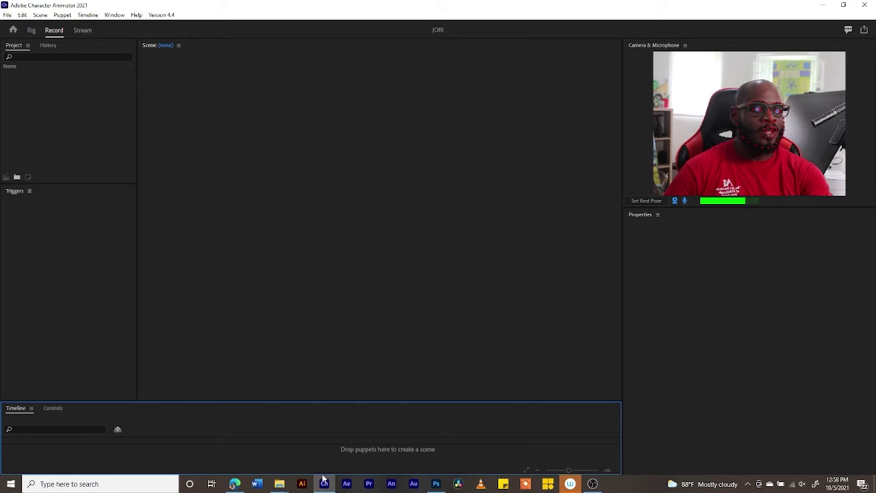
mouse_move(279, 487)
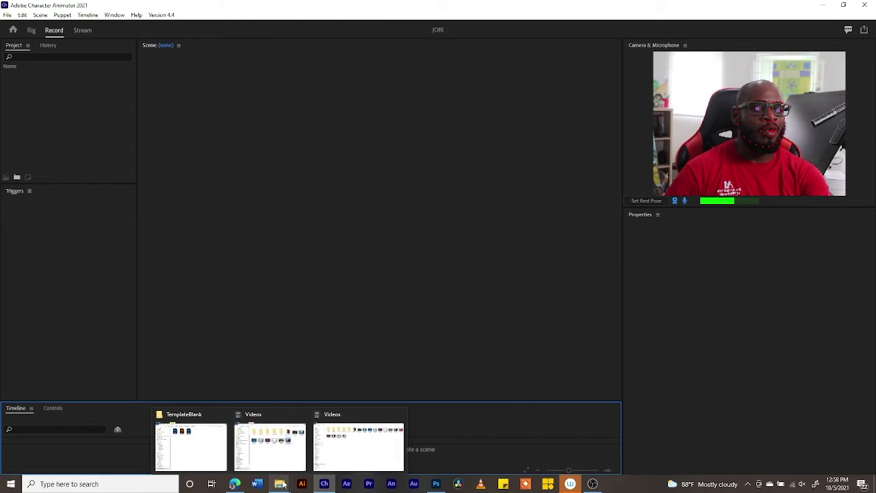
left_click(257, 485)
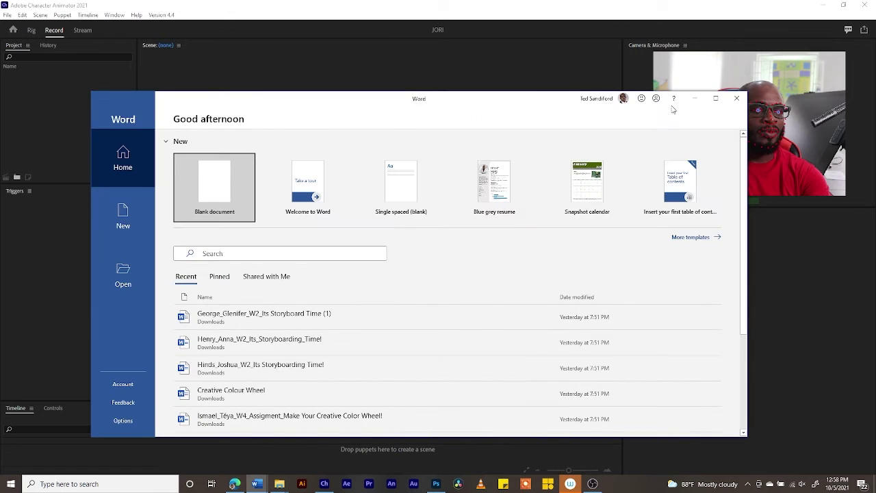
left_click(736, 98)
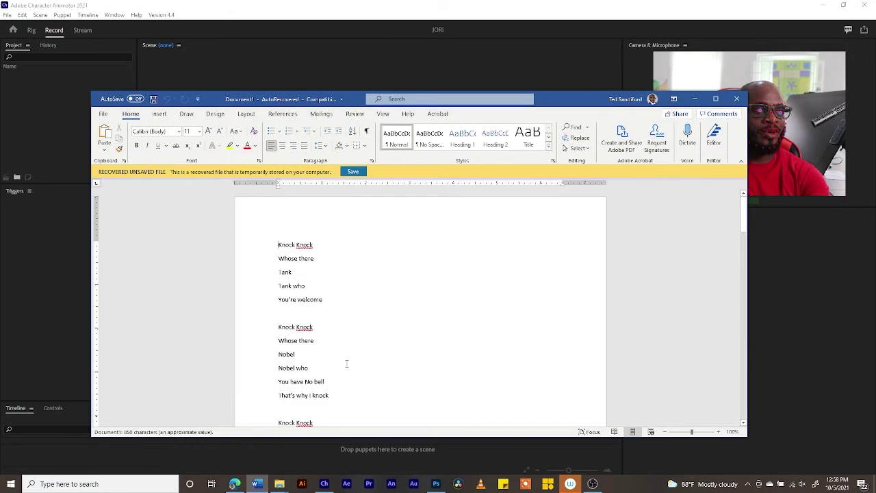
left_click(737, 99)
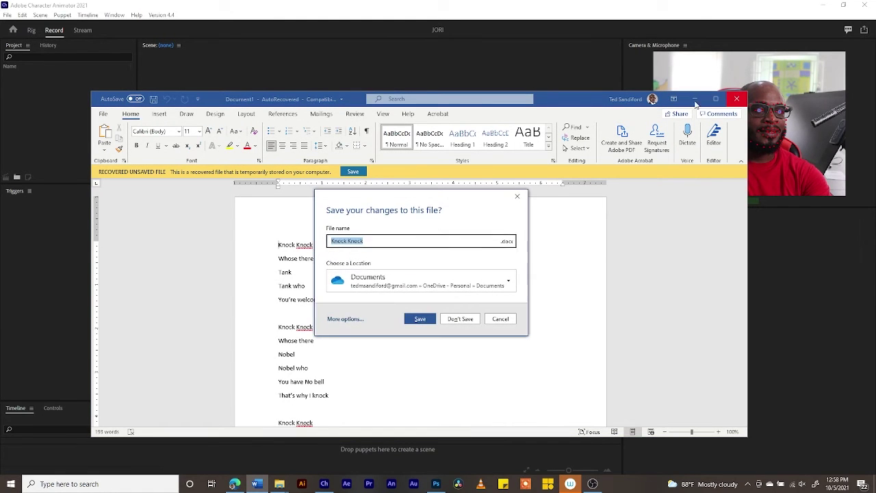
left_click(458, 319)
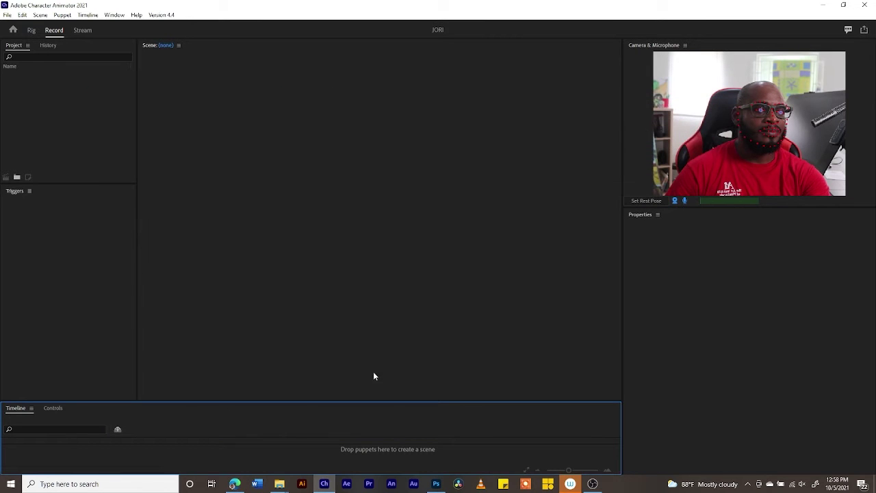
Drag JORI.psd from the TemplateBlank folder window into the Character Animator Project panel.
left_click(281, 483)
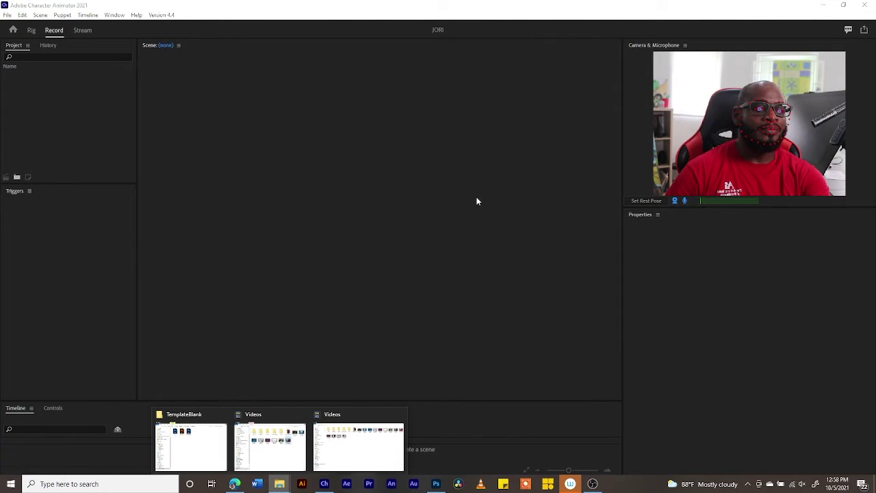
left_click(194, 448)
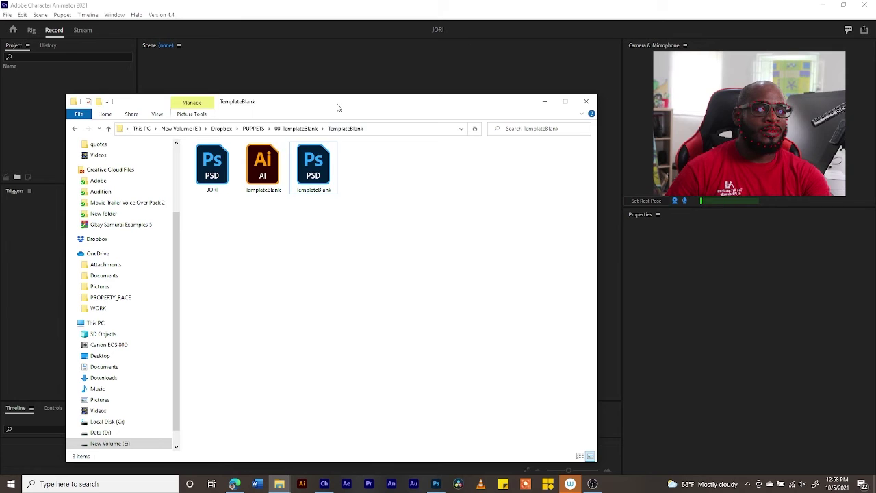
left_click_drag(338, 108, 548, 88)
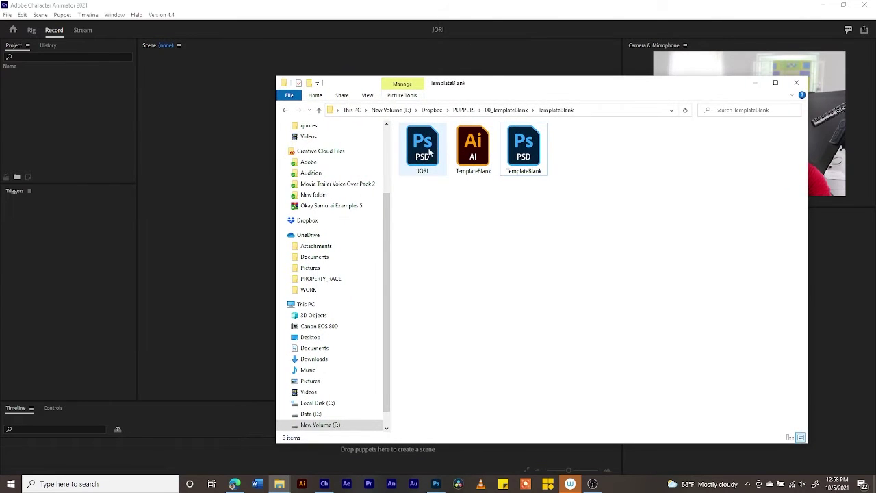
left_click(429, 150)
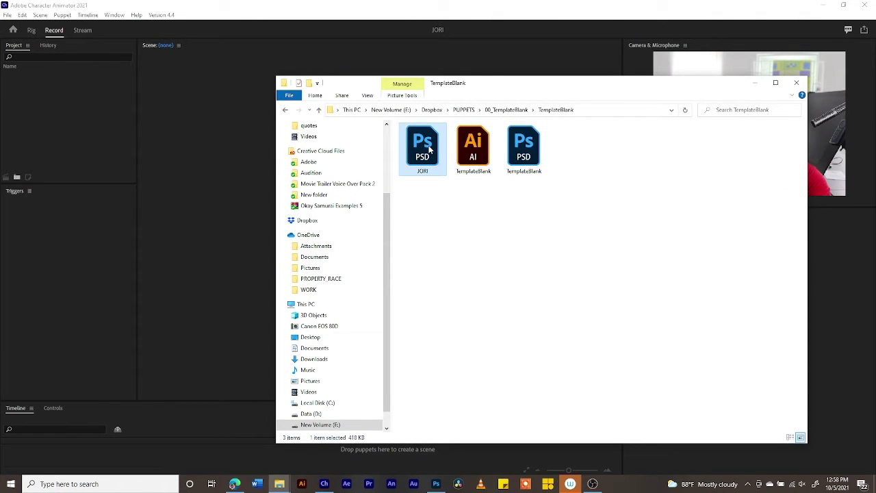
left_click_drag(429, 149, 63, 134)
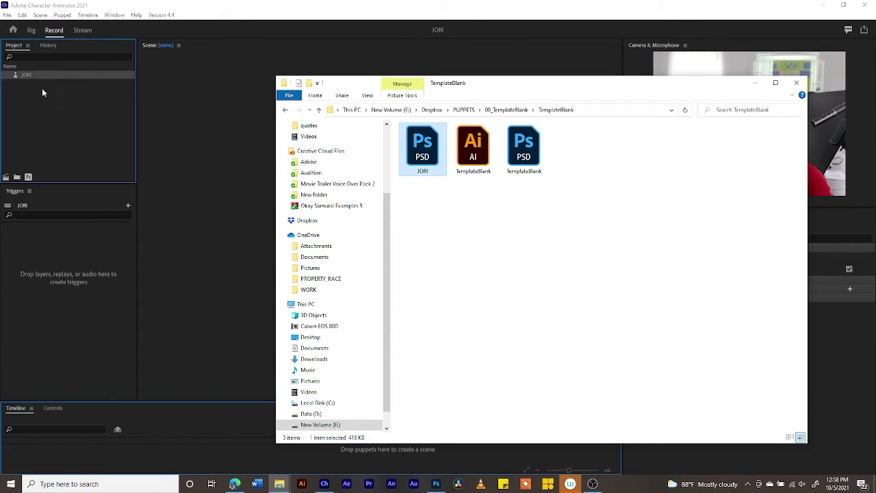
left_click(61, 109)
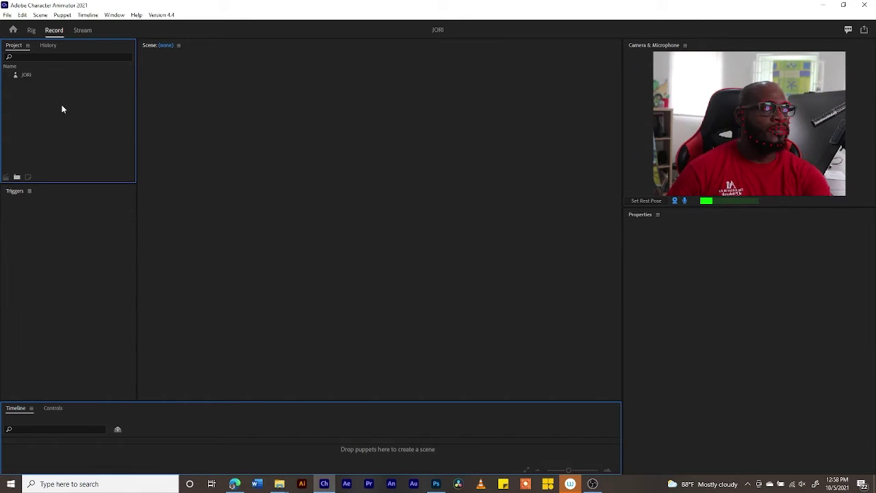
Open the JORI puppet's artwork in Photoshop with Edit Original, then minimize Photoshop.
right_click(25, 78)
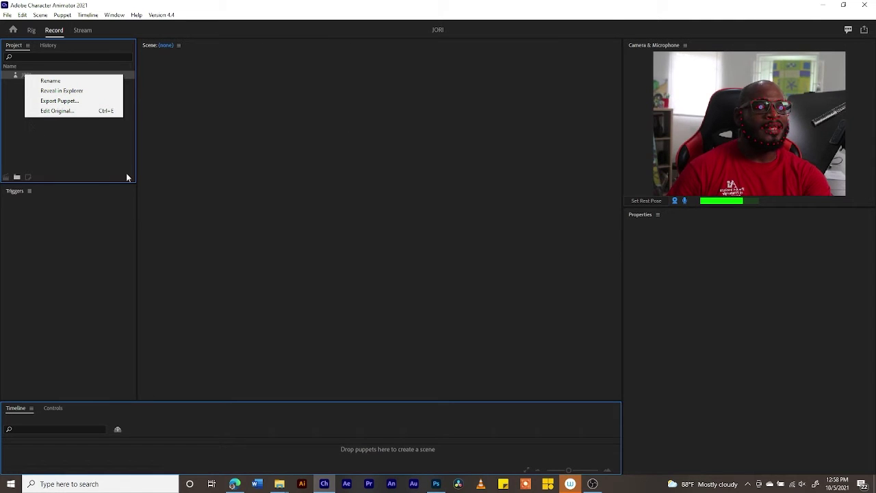
left_click(56, 112)
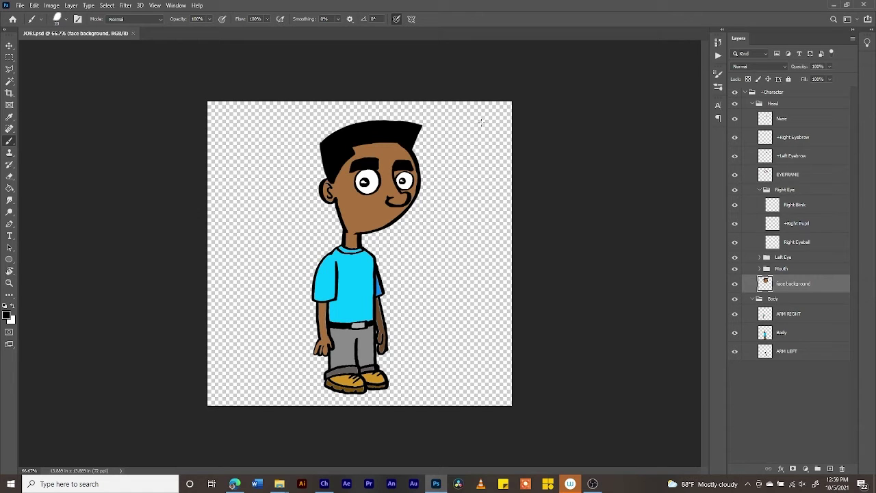
left_click(834, 5)
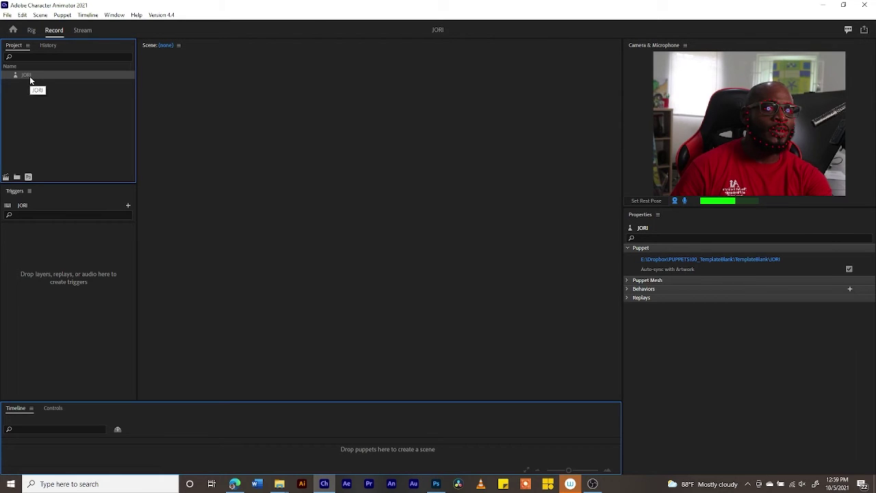
Add the selected JORI puppet to a new scene, Scene - JORI.
left_click(6, 178)
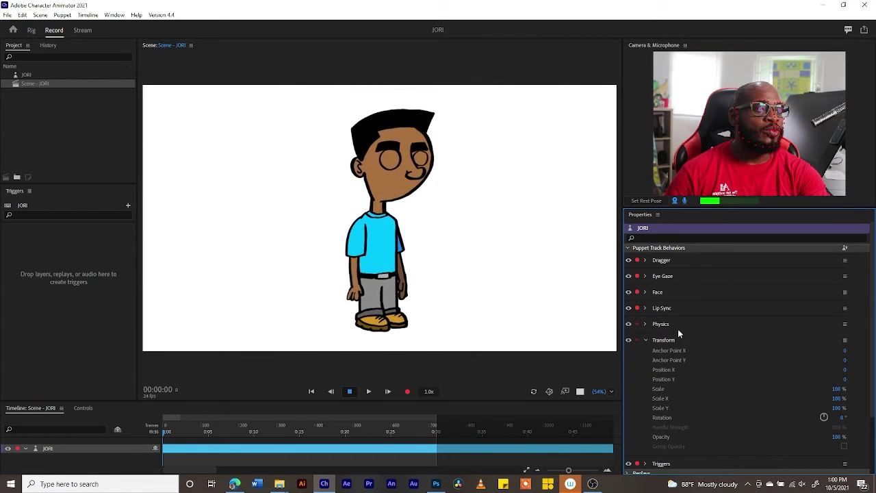
Arm Keyboard Input and disarm Camera Input for Eye Gaze, then switch to the Rig workspace.
left_click(645, 275)
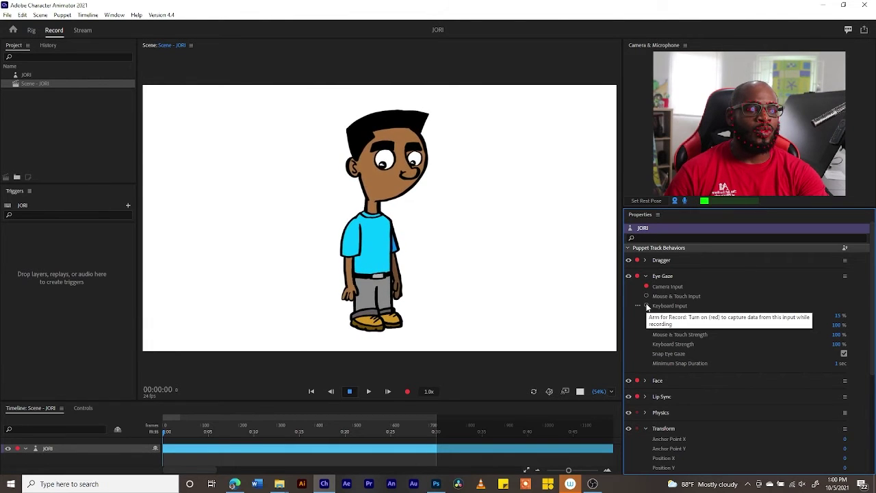
left_click(646, 306)
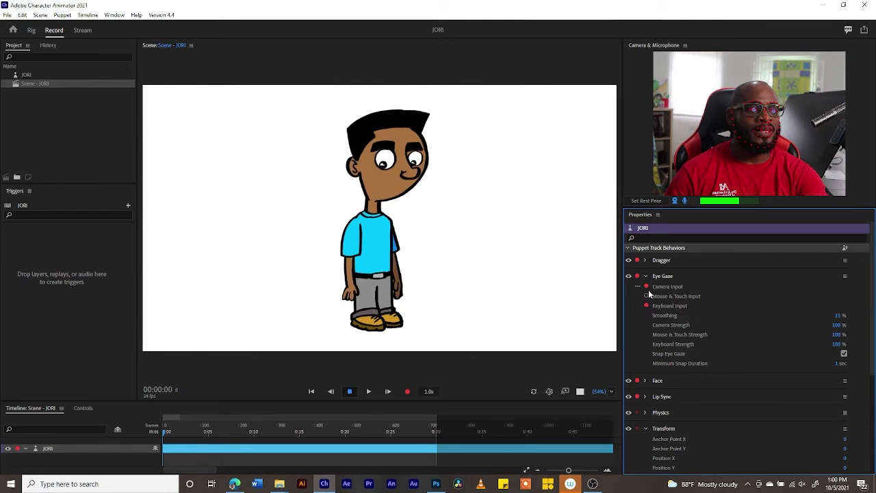
left_click(646, 288)
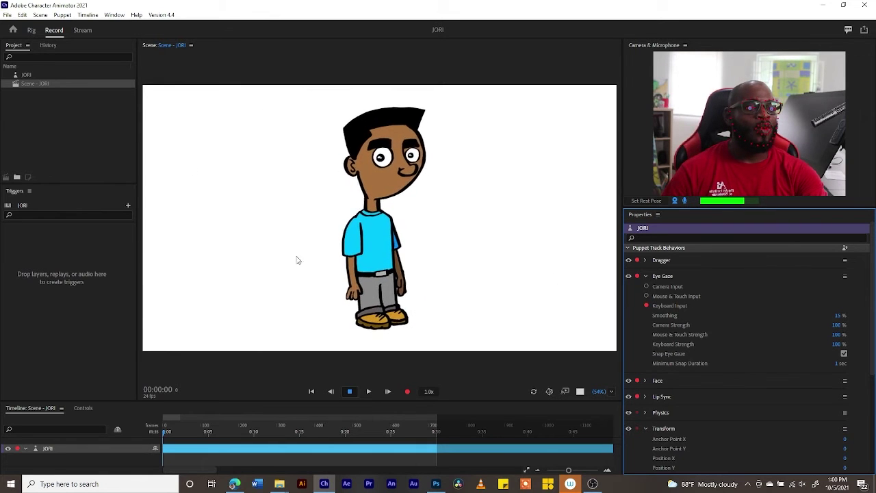
left_click(31, 32)
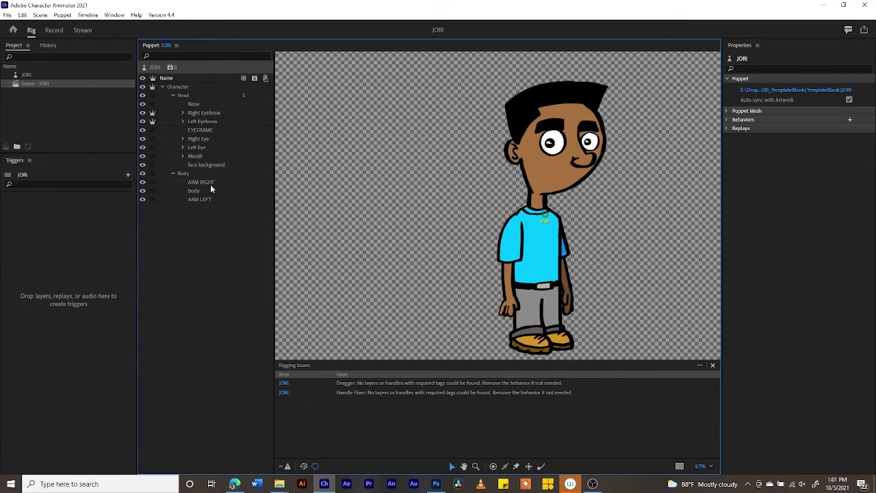
Review JORI's origin handle, Head and Body layers in Rig, then reselect the Character layer.
left_click(182, 87)
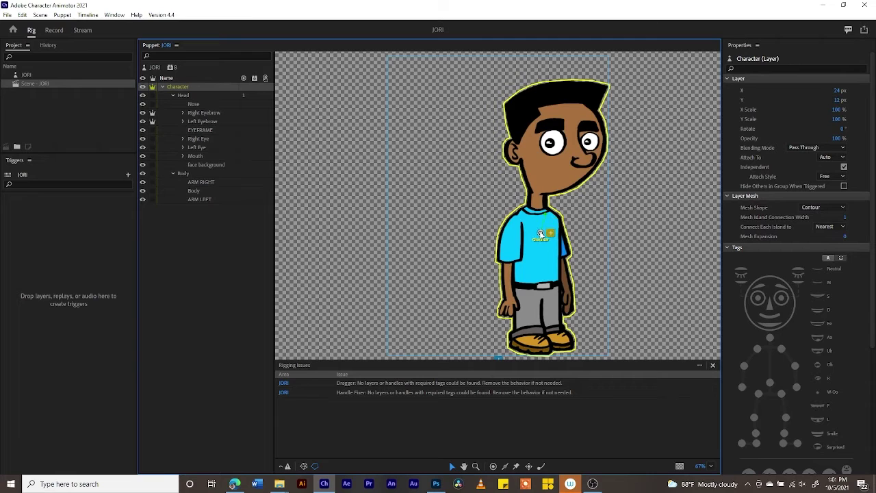
left_click(540, 271)
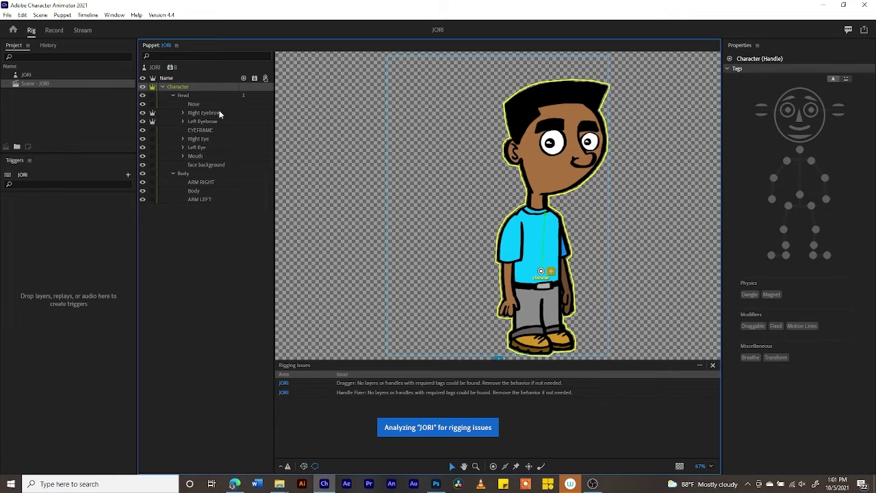
left_click(182, 96)
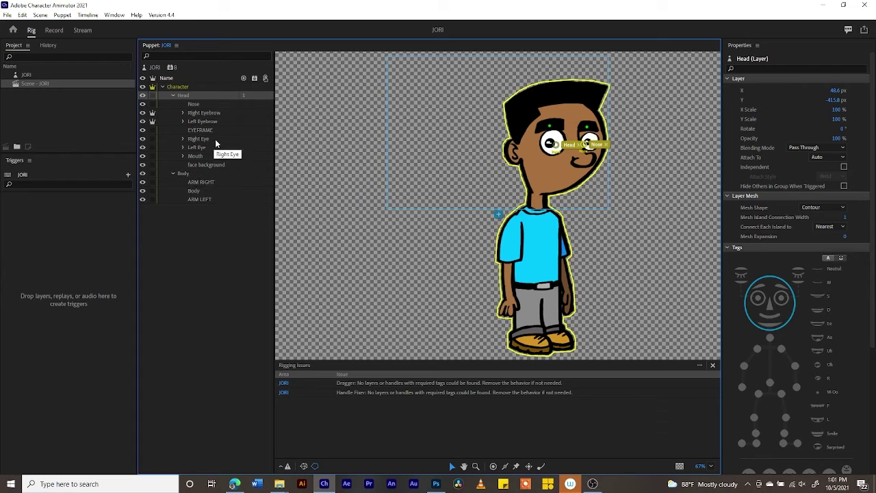
left_click(183, 173)
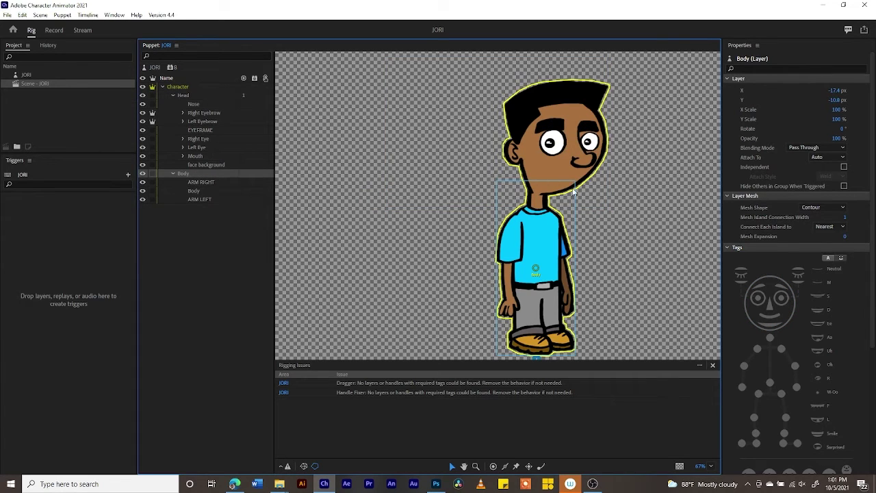
left_click(186, 88)
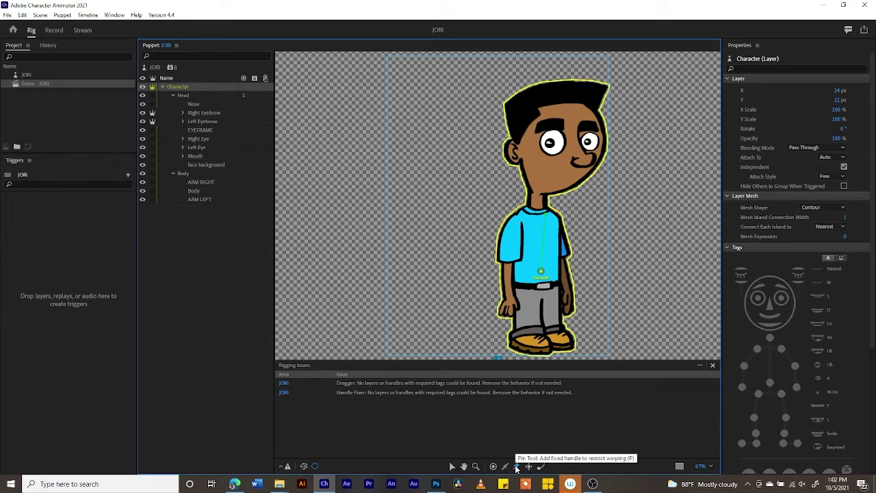
Add Fixed pin handles to JORI's left and right feet, then return to Record.
left_click(516, 466)
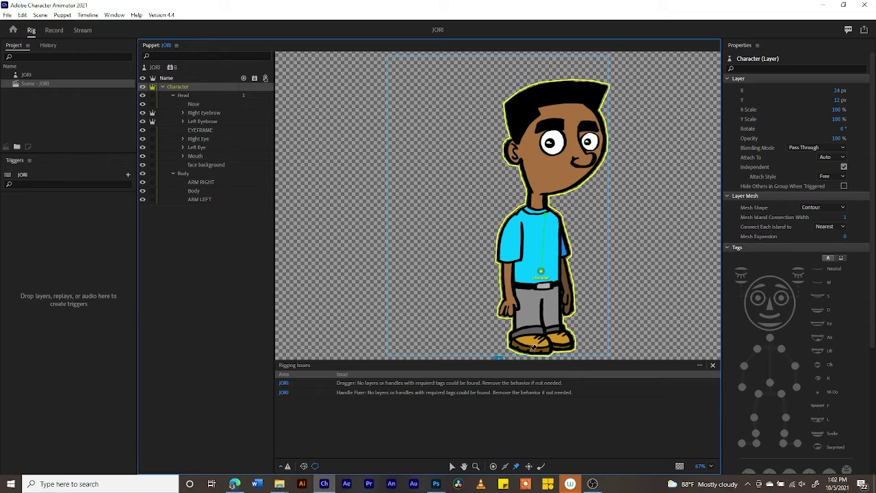
left_click(531, 350)
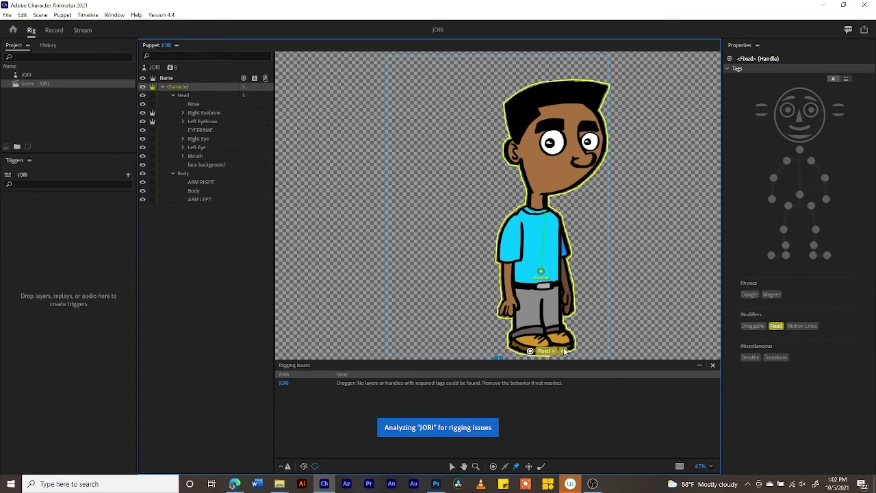
left_click(565, 344)
left_click_drag(565, 345, 563, 348)
left_click(54, 31)
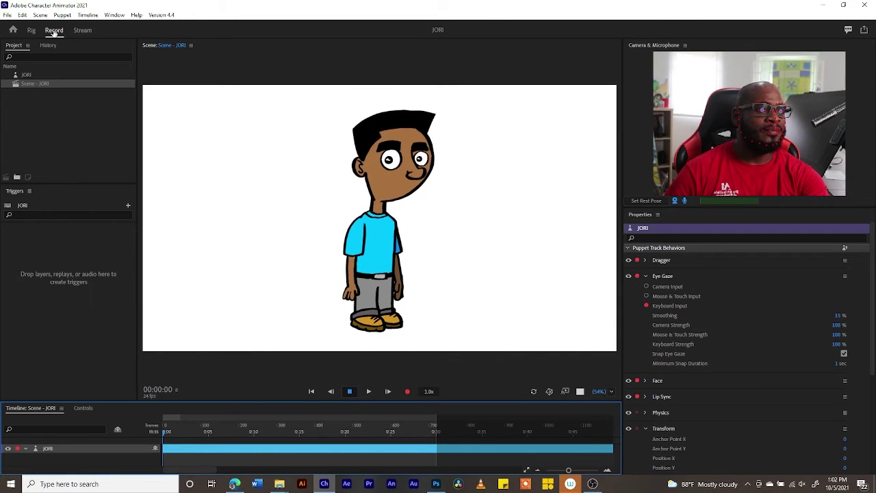
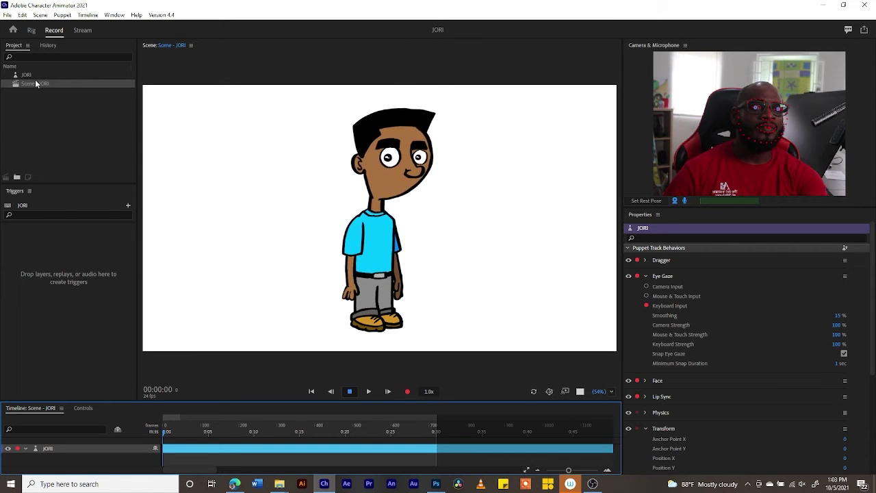
Open the JORI puppet's original artwork, JORI.psd, in Photoshop with Edit Original.
left_click(26, 74)
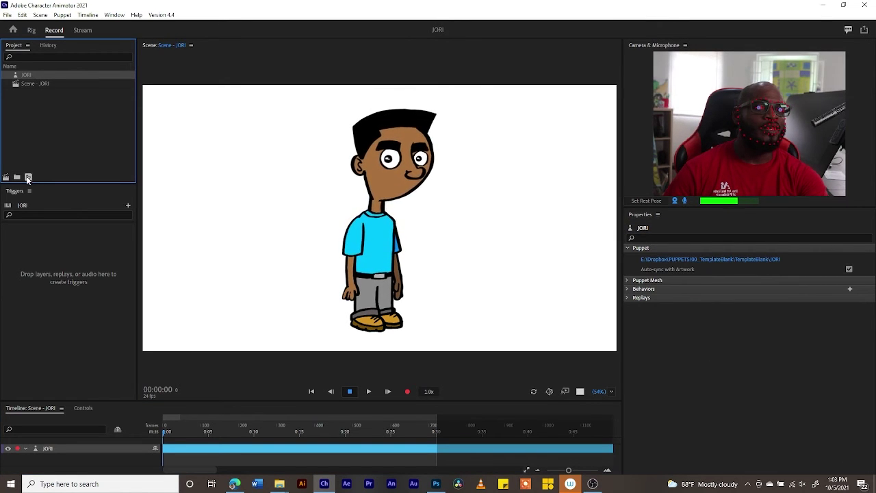
left_click(29, 178)
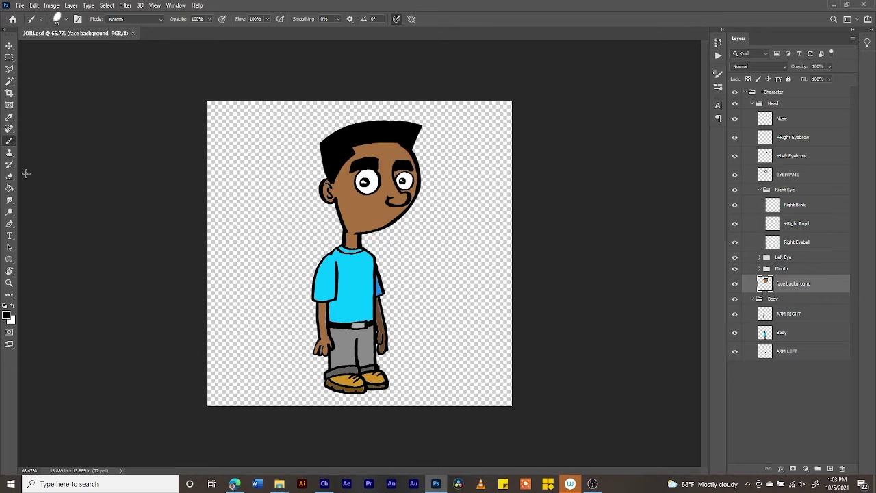
left_click(834, 5)
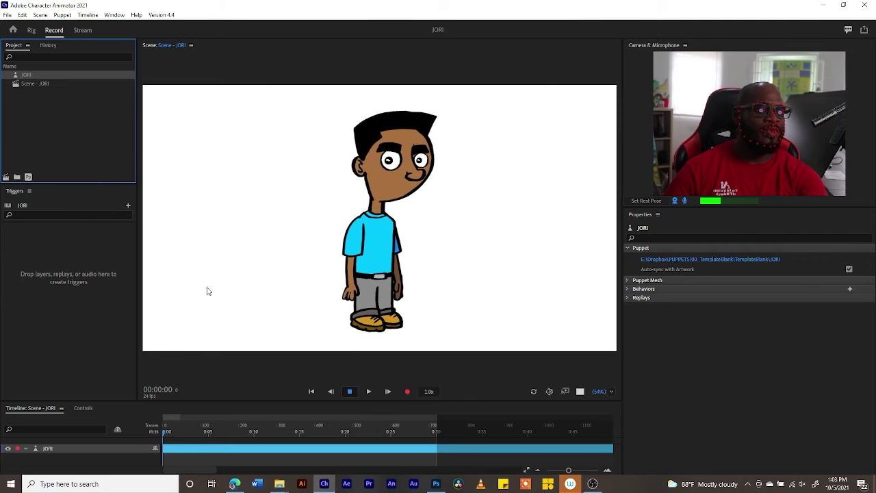
left_click(436, 484)
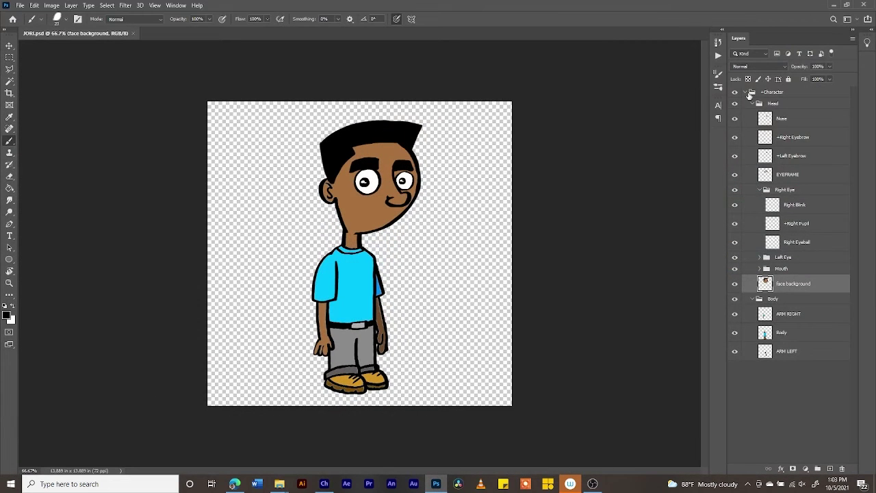
Hide the face background and EYEFRAME layers and zoom in on the nose and eyes.
left_click(734, 285)
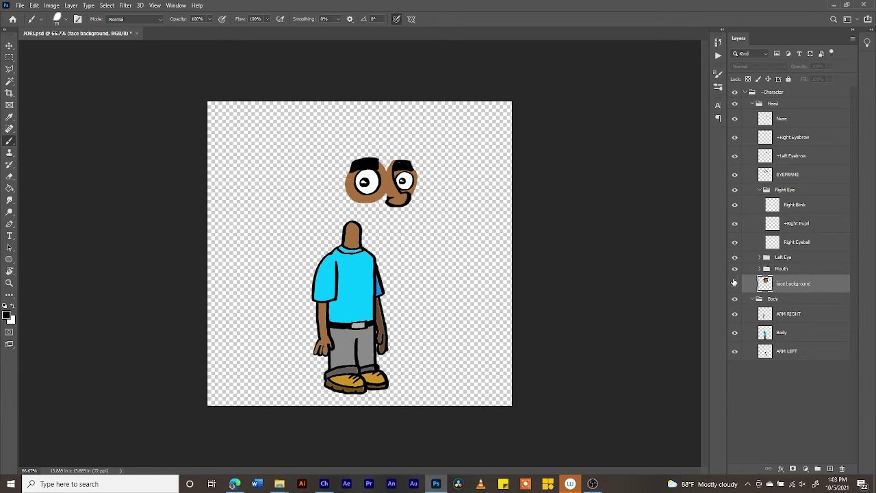
left_click(734, 176)
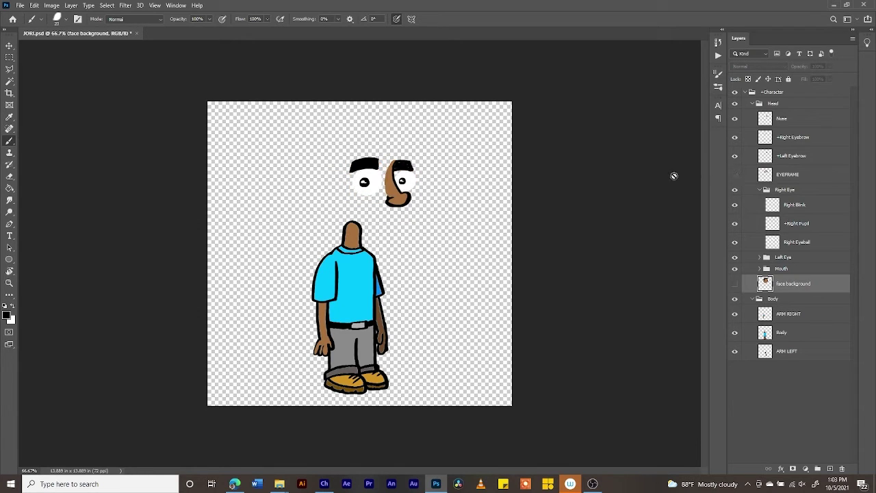
left_click(10, 282)
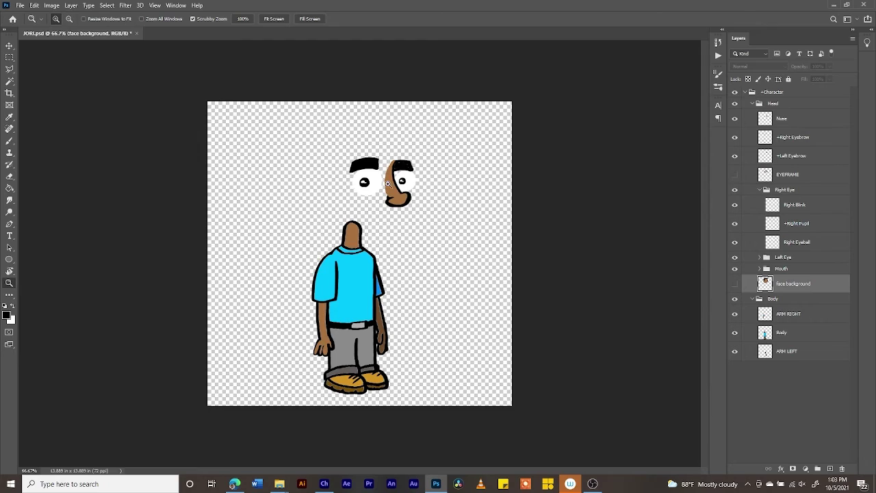
left_click(384, 182)
left_click_drag(387, 180, 393, 142)
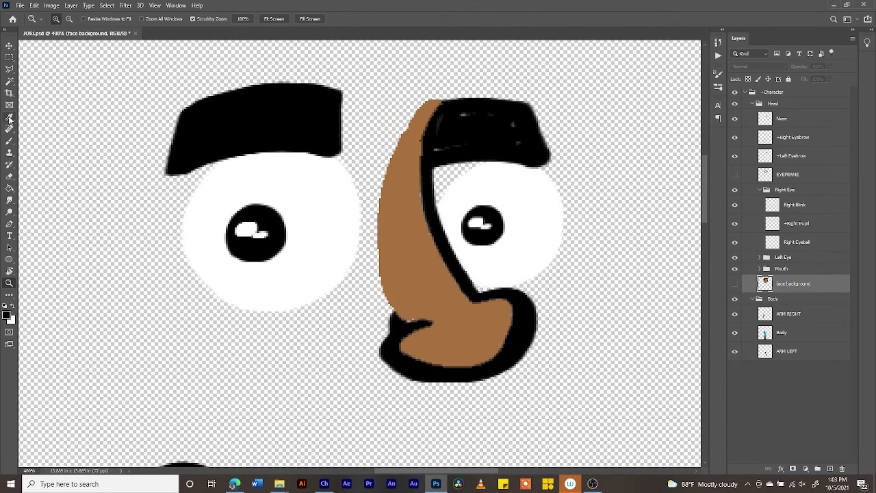
Sample the nose brown and paint a 9 px hooked nose extension above the eyebrow.
left_click(9, 117)
left_click(789, 180)
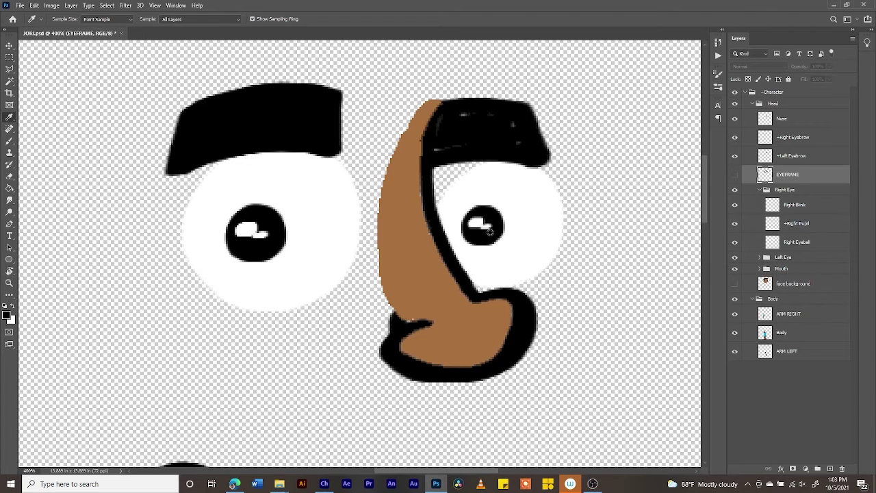
left_click(420, 244)
left_click(10, 141)
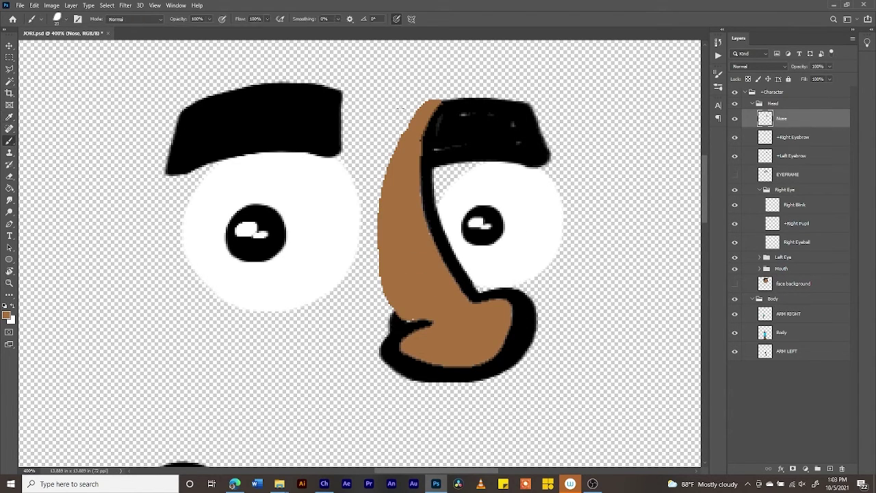
left_click_drag(428, 101, 424, 91)
left_click(66, 20)
left_click_drag(56, 50, 54, 48)
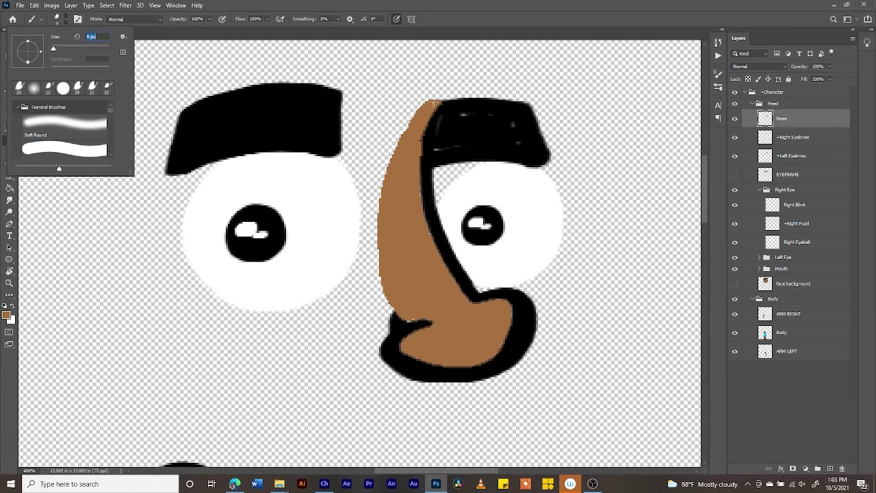
mouse_move(434, 103)
left_mouse_down()
mouse_move(436, 88)
mouse_move(408, 69)
mouse_move(375, 84)
mouse_move(365, 113)
mouse_move(359, 161)
mouse_move(394, 238)
left_mouse_up()
mouse_move(392, 179)
left_mouse_down()
mouse_move(424, 86)
mouse_move(393, 149)
mouse_move(389, 192)
mouse_move(375, 118)
mouse_move(404, 79)
mouse_move(386, 155)
mouse_move(397, 125)
left_mouse_up()
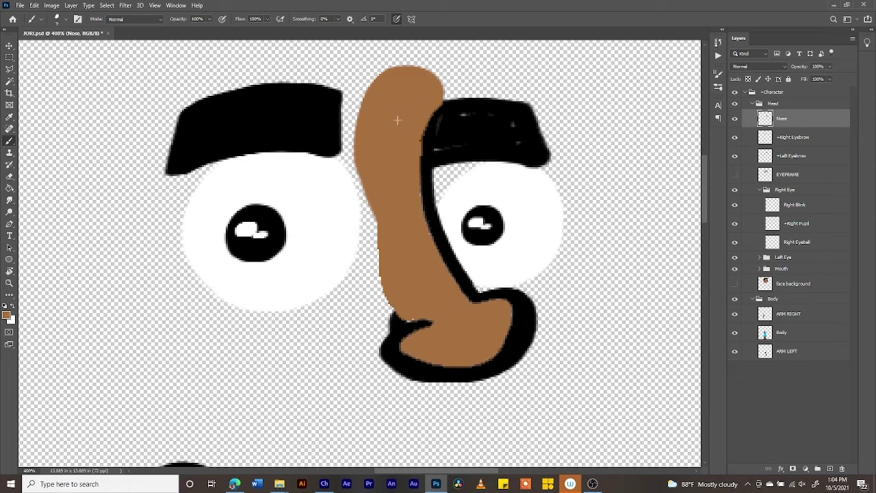
Save JORI.psd and minimize Photoshop to check the puppet.
left_click(20, 5)
left_click(41, 106)
left_click(832, 4)
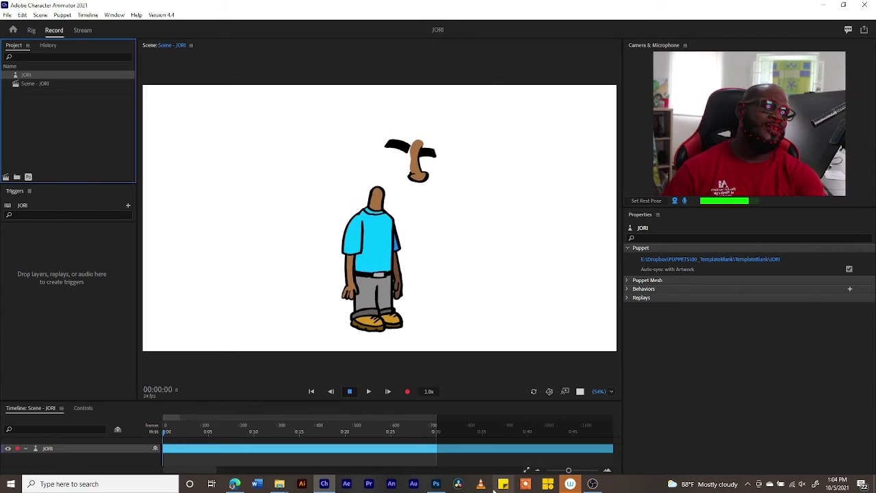
Make the face background and EYEFRAME layers visible again in Photoshop.
left_click(436, 484)
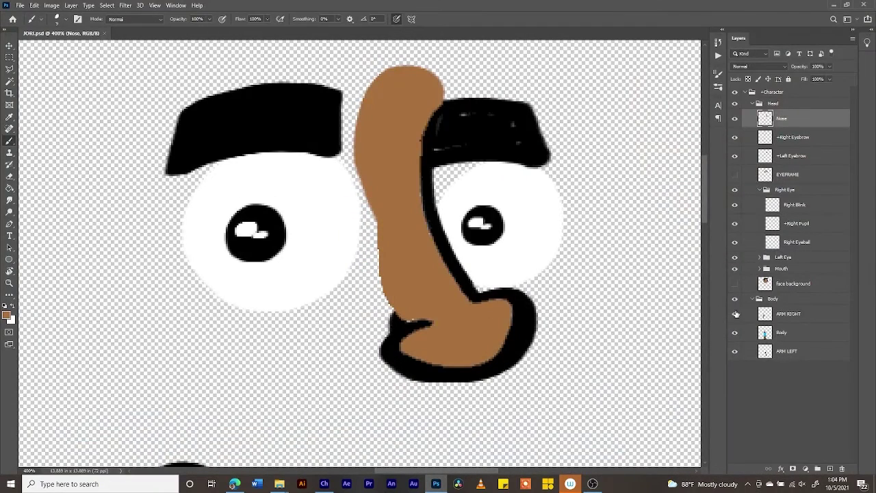
left_click(735, 284)
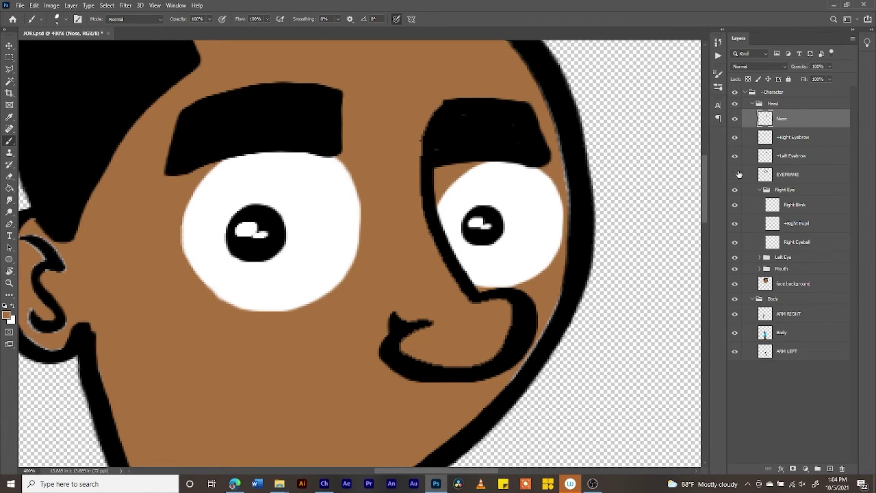
left_click(735, 175)
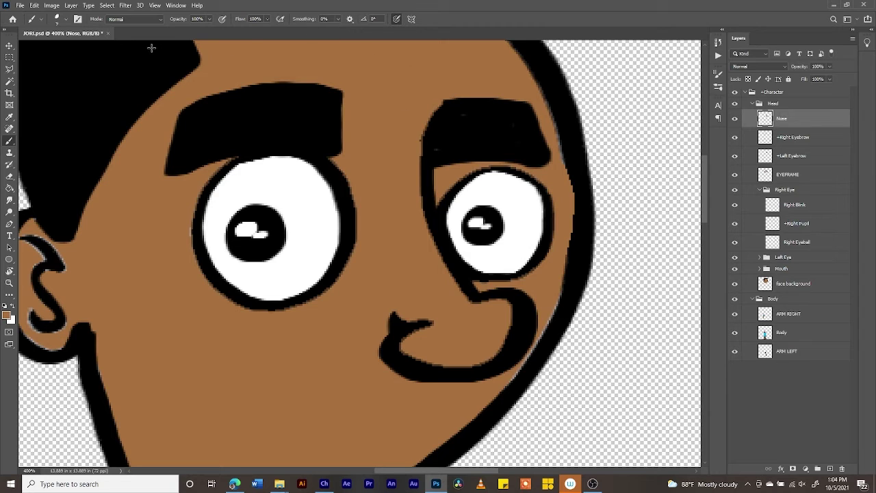
Save JORI.psd and minimize Photoshop to return to Character Animator.
left_click(14, 5)
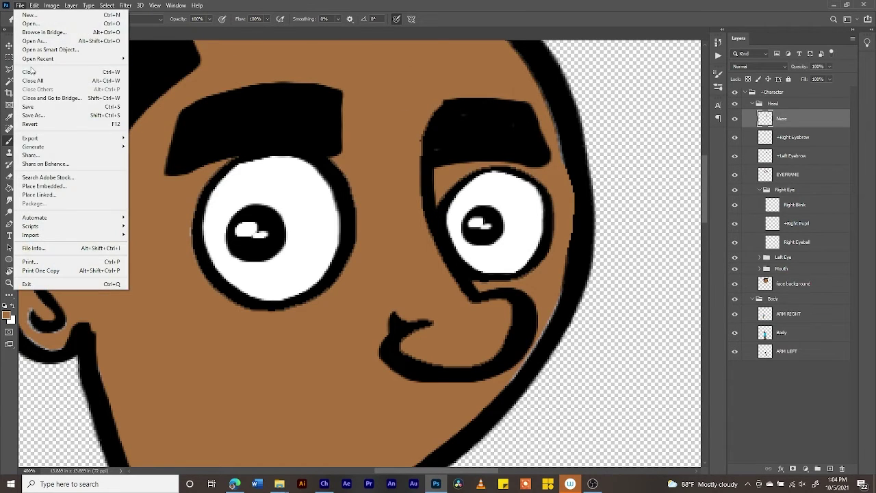
left_click(33, 106)
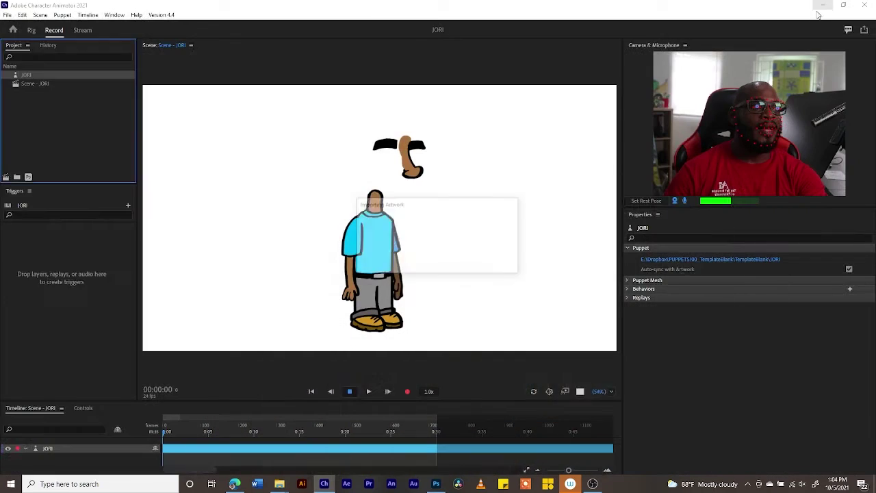
left_click(828, 4)
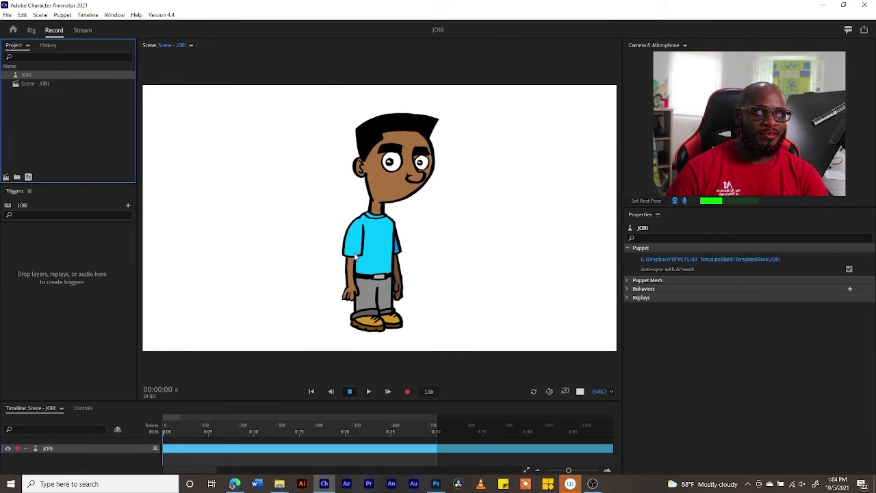
In Rig mode, make ARM RIGHT in the Body group independent with its origin at the shoulder.
left_click(32, 30)
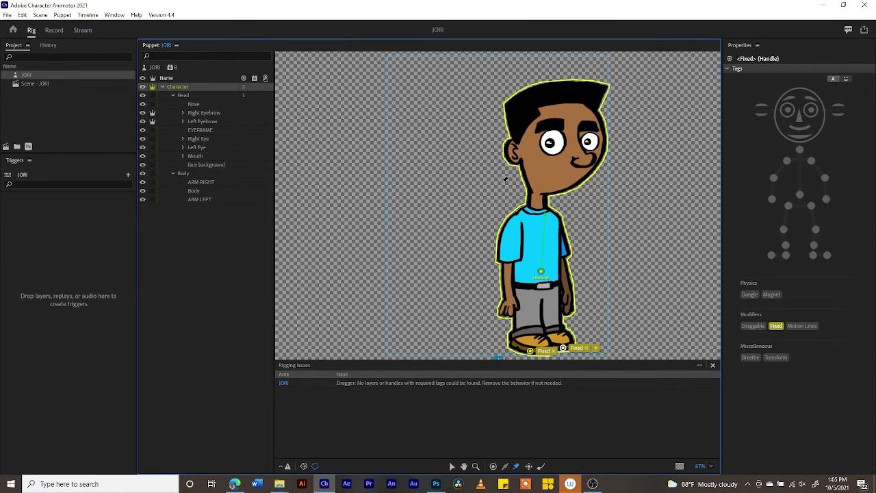
left_click(182, 174)
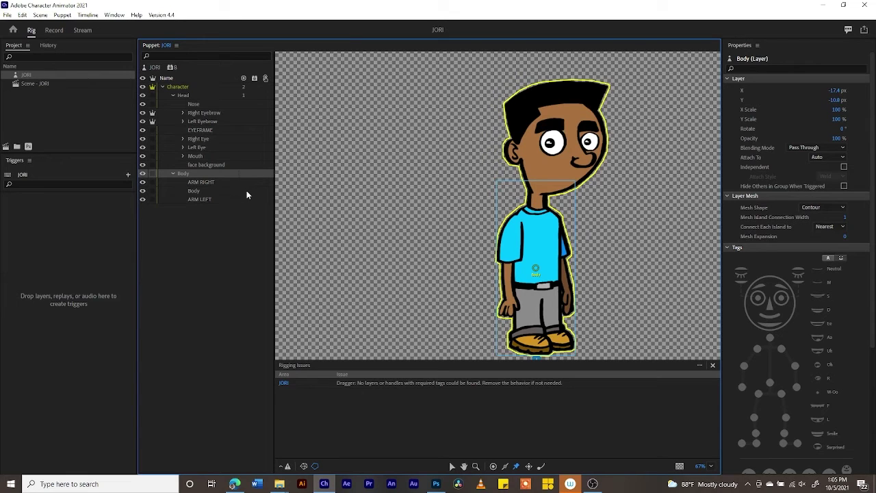
left_click(200, 184)
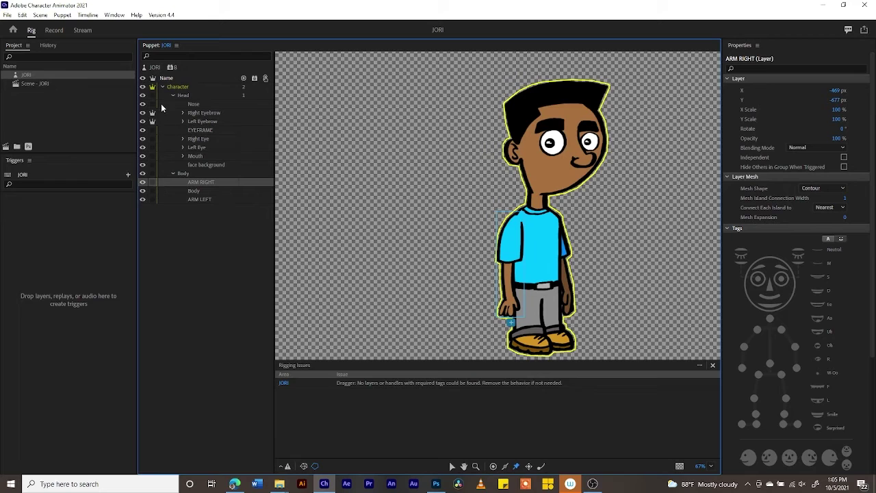
left_click(152, 182)
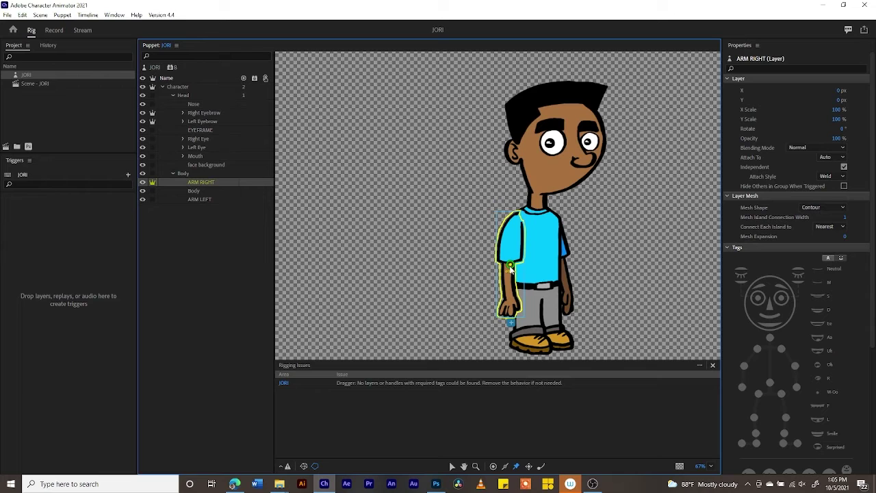
left_click_drag(510, 268, 521, 225)
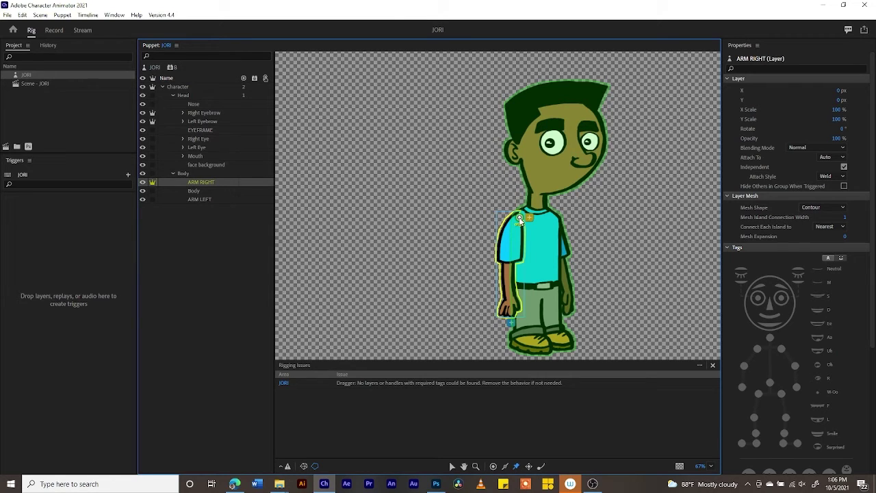
left_click(518, 219)
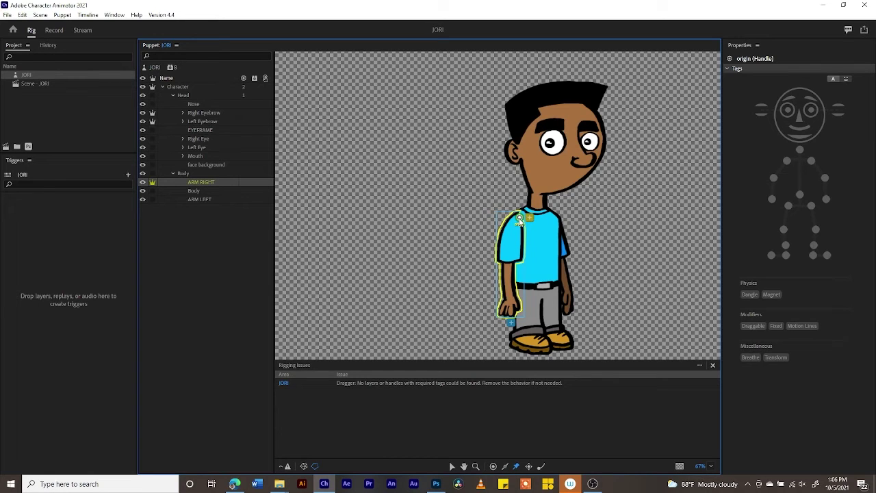
Make ARM LEFT independent with its origin at the shoulder, then return to Record mode.
left_click(197, 199)
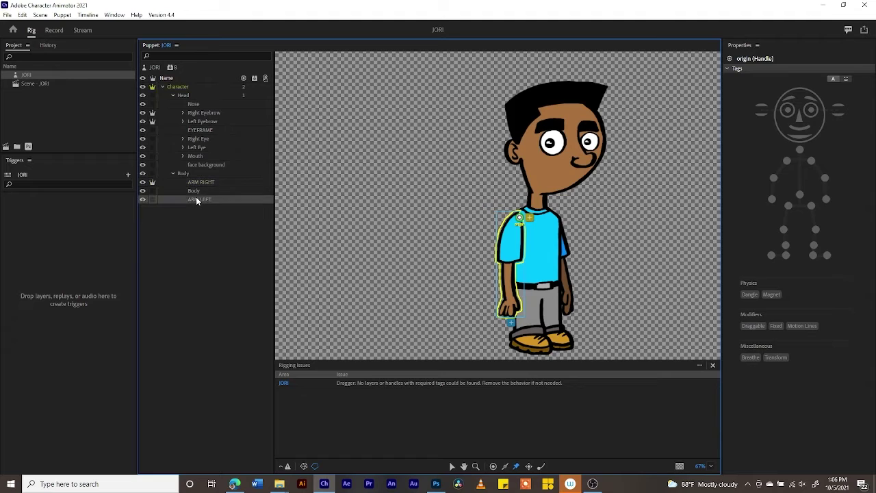
left_click(153, 199)
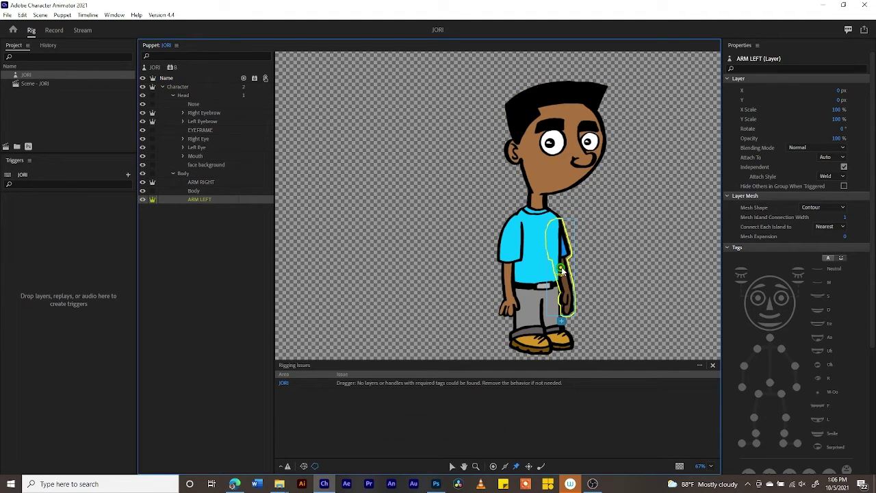
left_click_drag(561, 270, 558, 225)
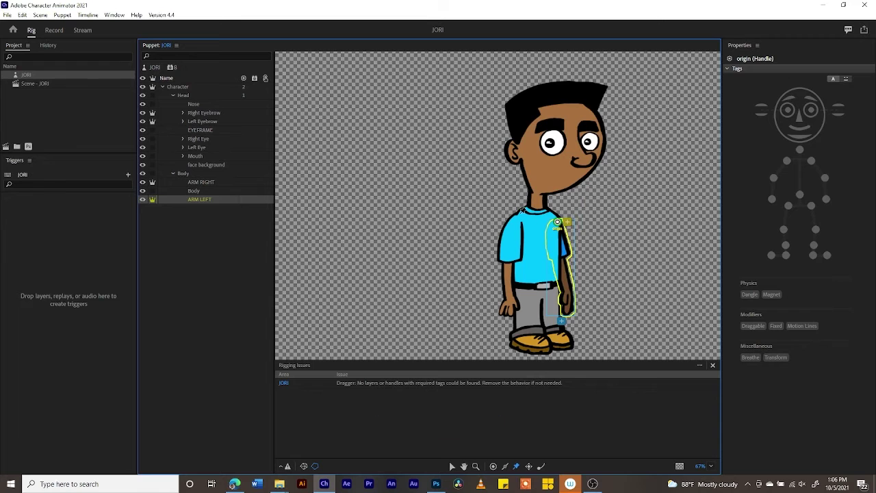
left_click(49, 32)
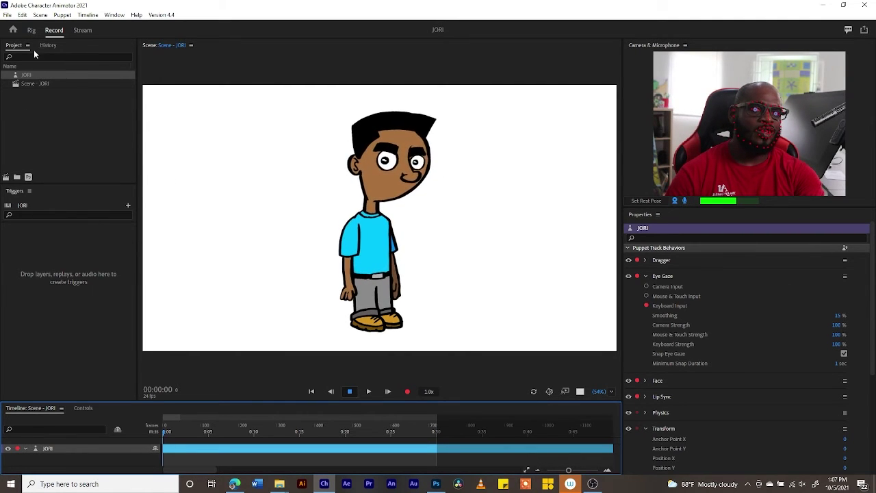
Add Dangle handles near the left and right hands, then return to the Record scene.
left_click(32, 30)
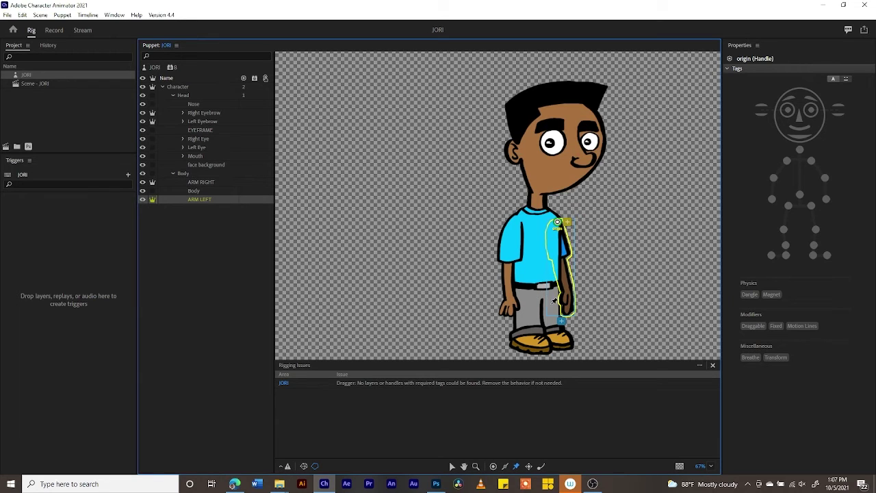
left_click(541, 467)
left_click(568, 293)
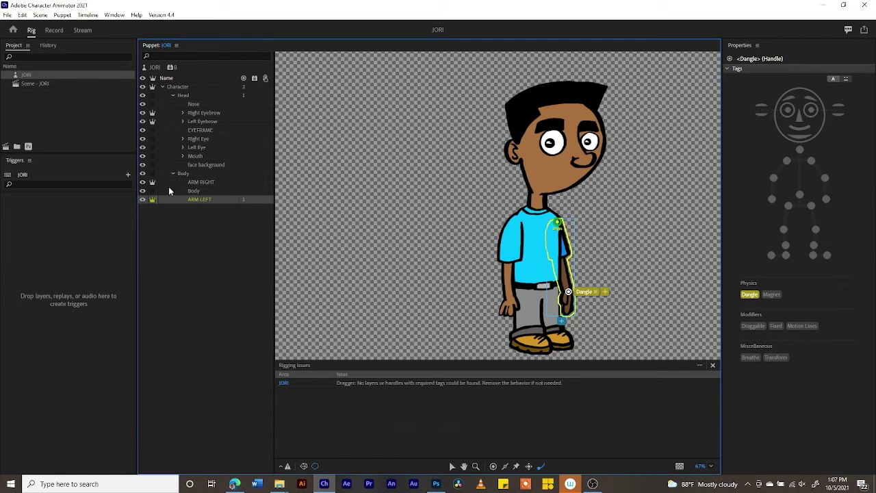
left_click(195, 183)
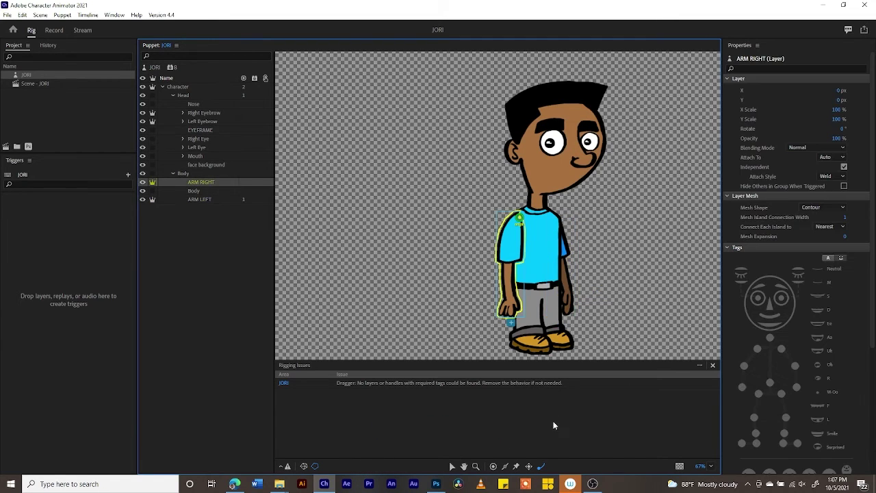
left_click(511, 299)
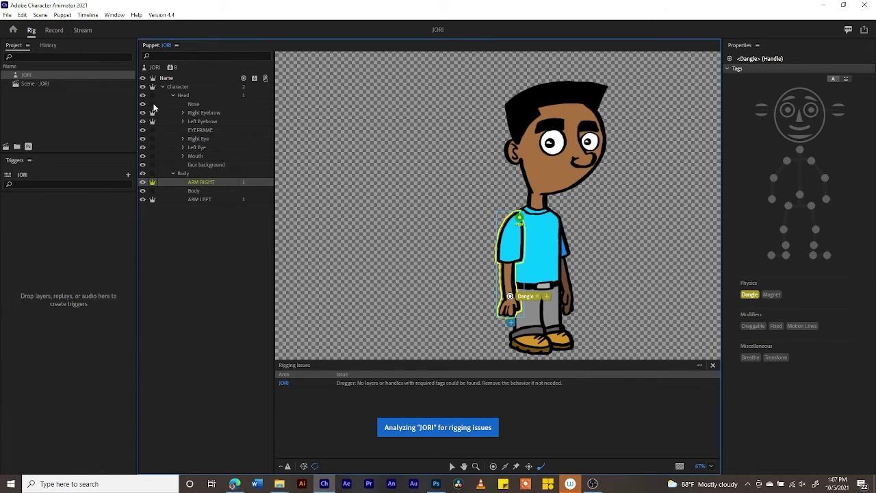
left_click(53, 30)
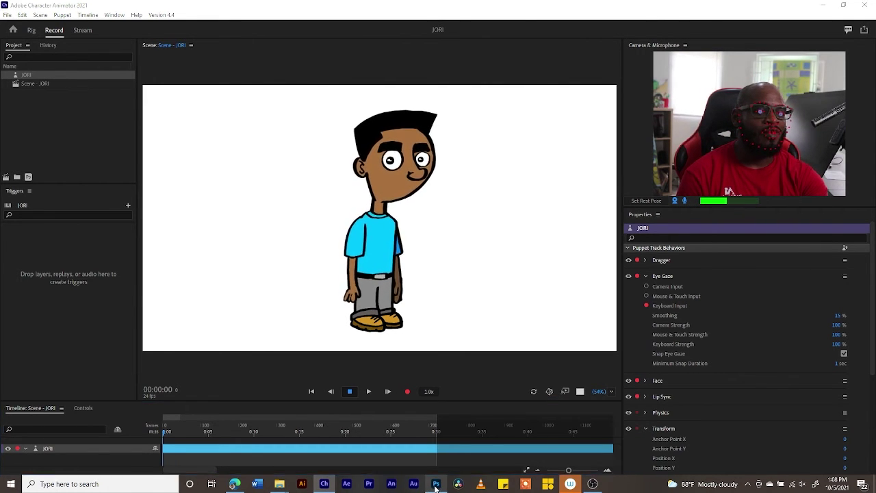
In Photoshop, fit JORI in view and hide the Left Blink and Right Blink layers.
left_click(436, 484)
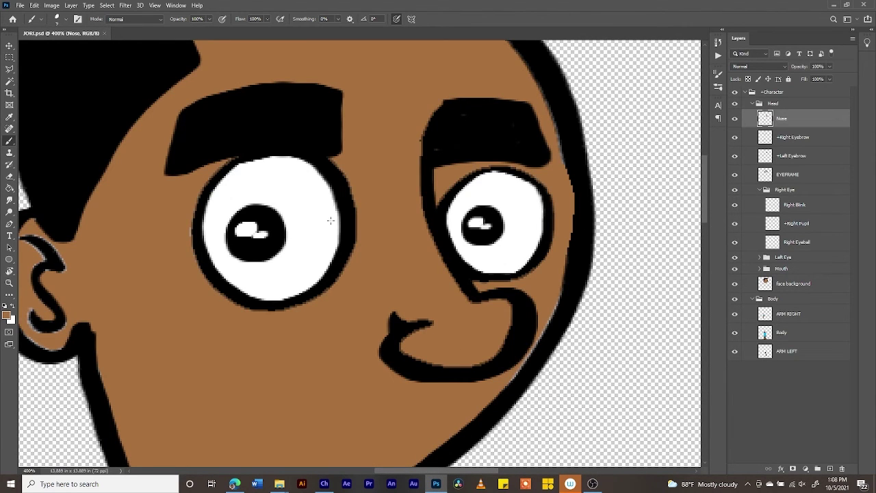
key("ctrl+1")
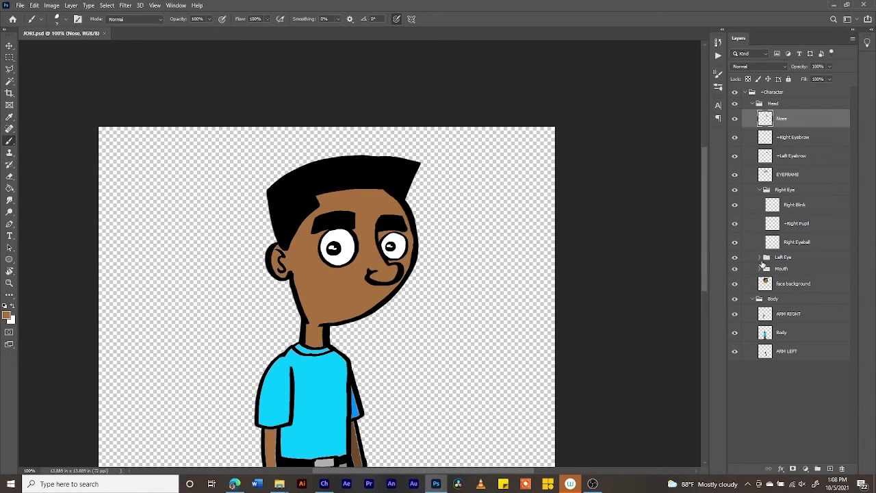
left_click(760, 258)
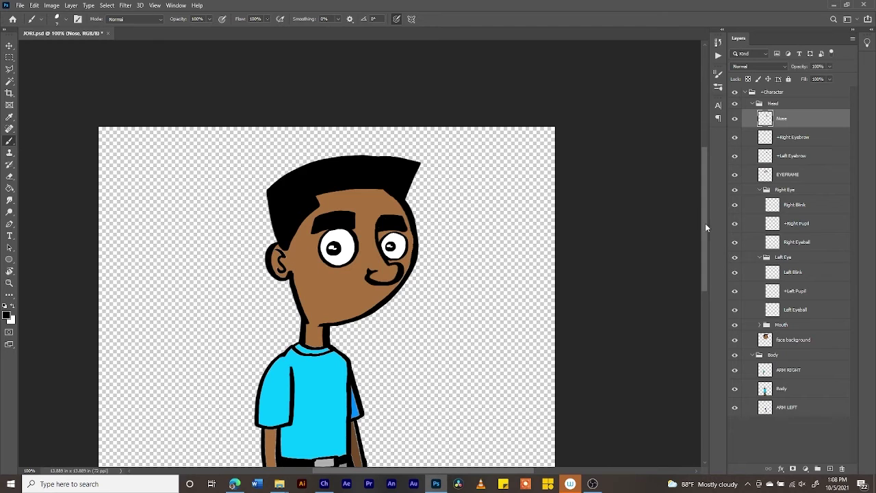
left_click(753, 206)
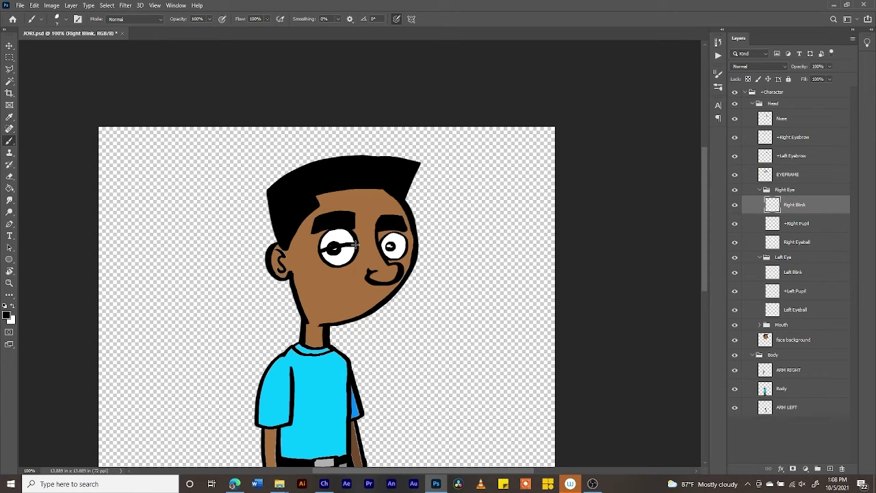
left_click(793, 274)
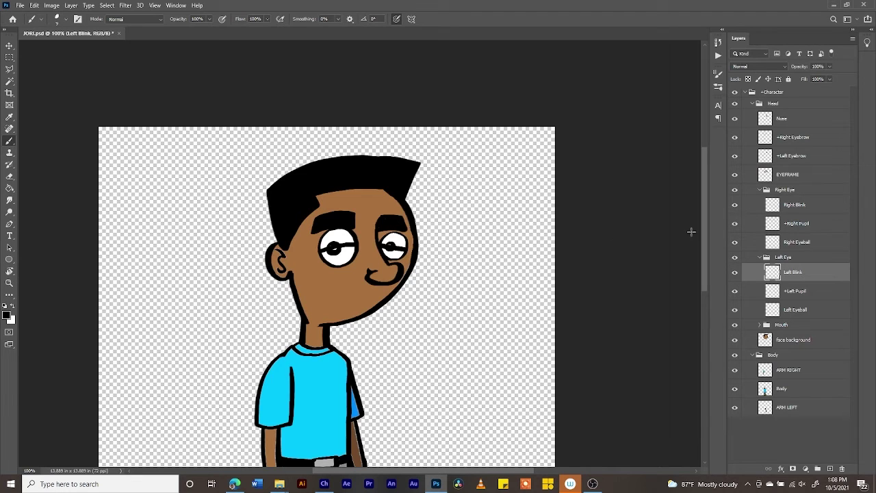
left_click(735, 274)
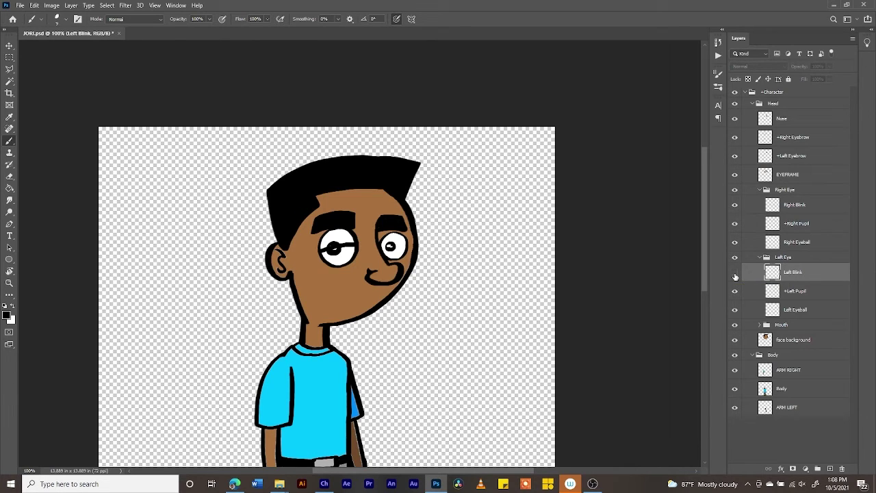
left_click(735, 205)
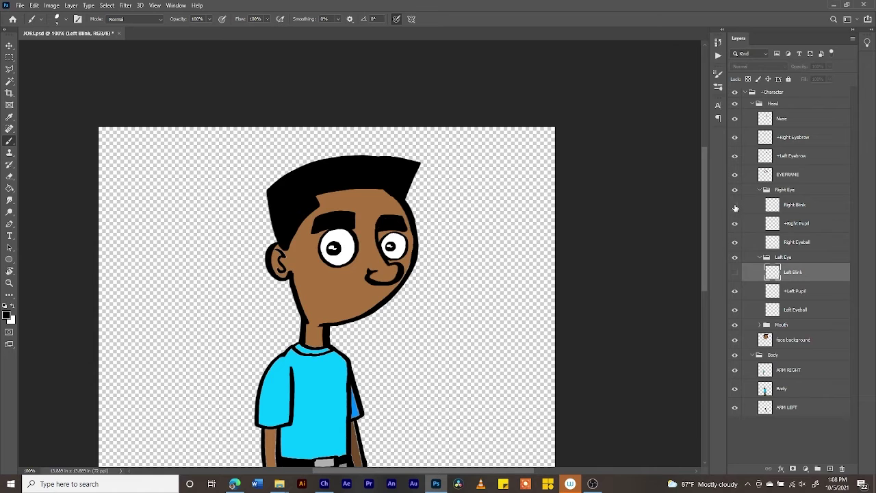
Save JORI.psd and put Photoshop away, returning to Character Animator.
left_click(21, 8)
left_click(38, 104)
left_click(832, 6)
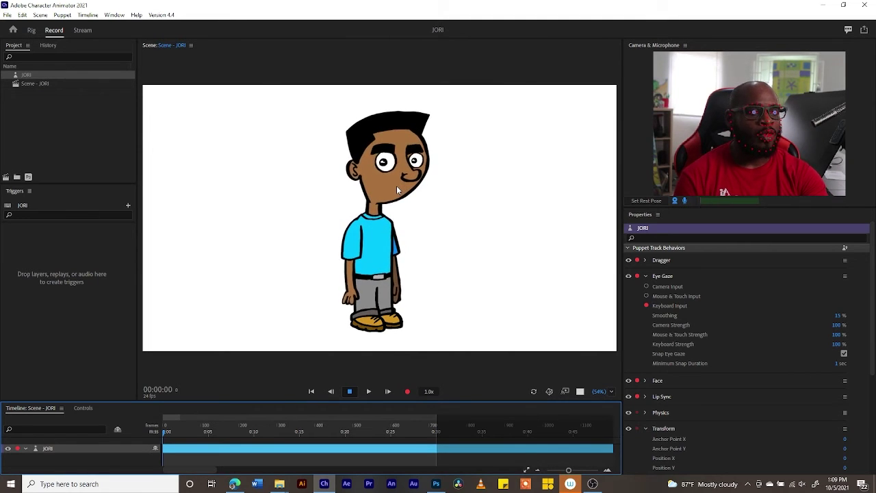
Bring the Edge browser with the Okay Samurai Puppets page to the front.
left_click(234, 483)
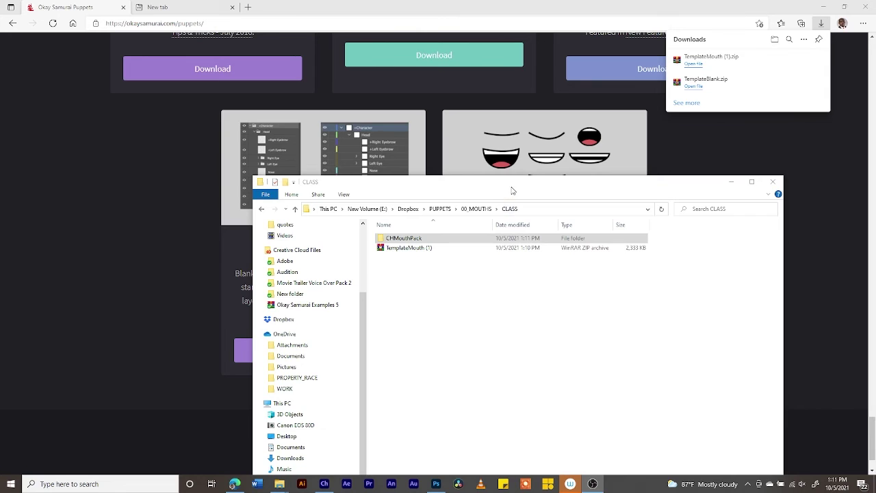
Reposition the Explorer window, enter CHMouthPack, and open Mouth1.psd.
left_click_drag(511, 191, 438, 112)
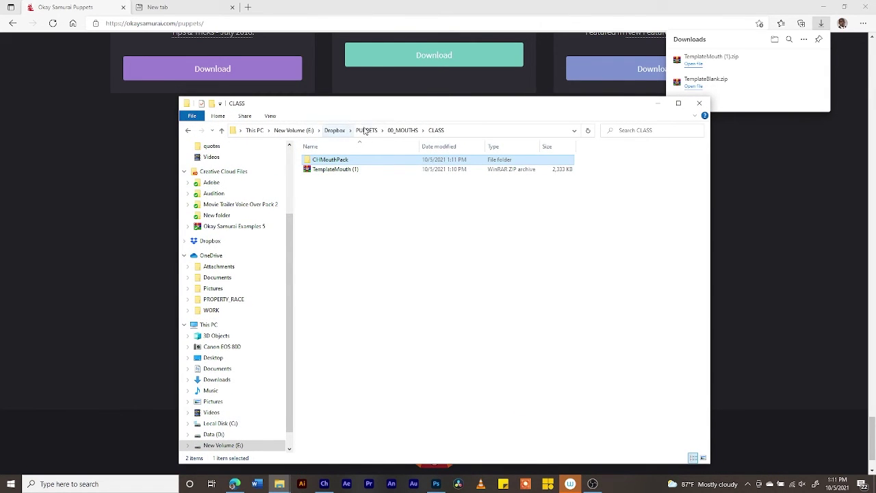
left_click_drag(383, 103, 410, 97)
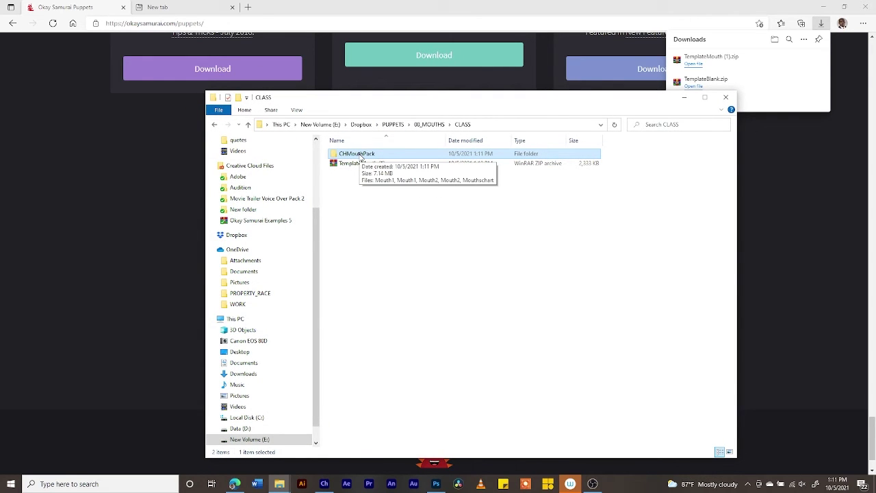
double_click(361, 154)
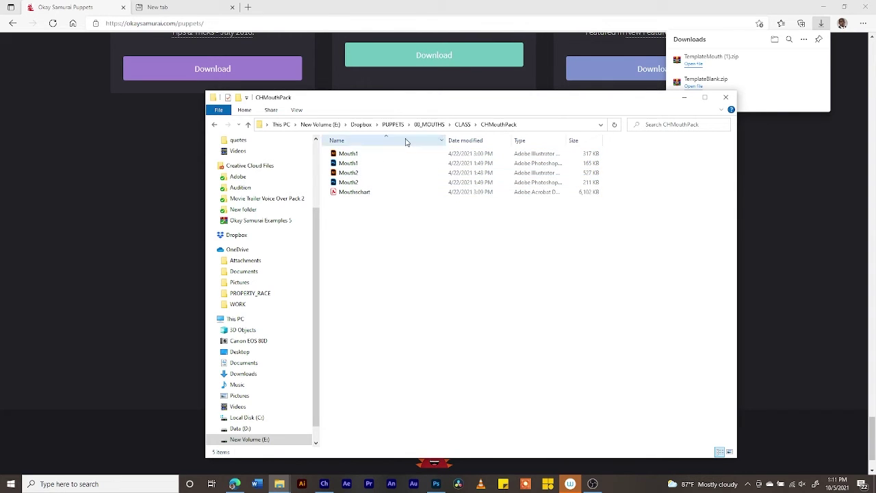
double_click(350, 164)
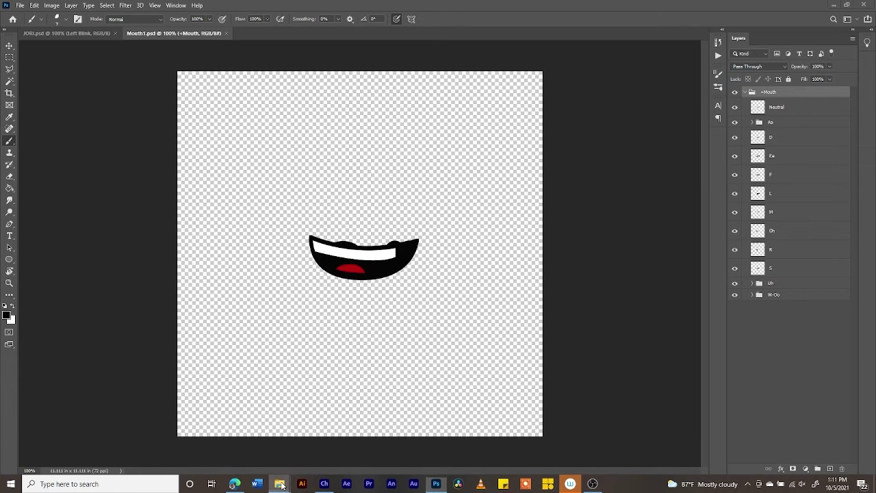
Open Mouth2.psd from the CHMouthPack folder in Photoshop.
left_click(282, 484)
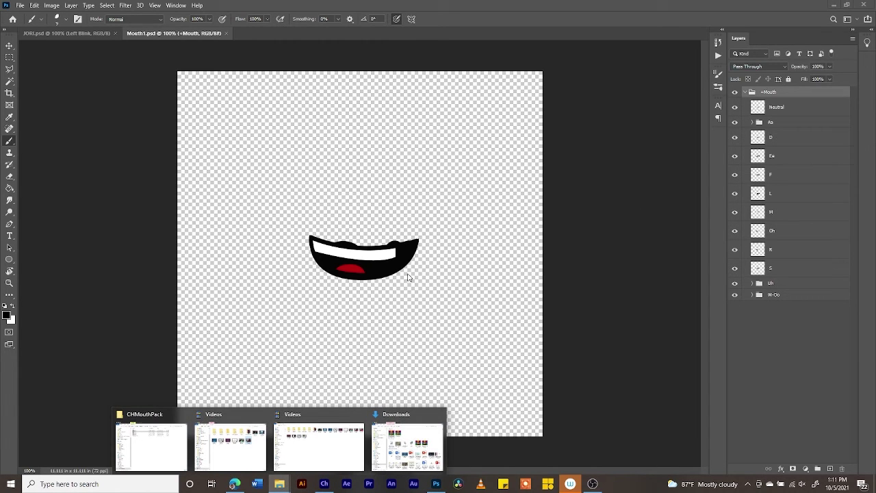
mouse_move(321, 438)
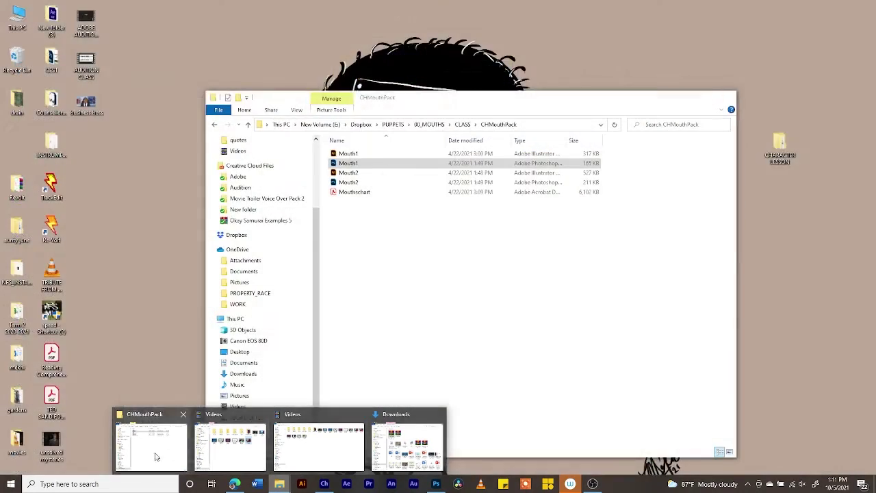
left_click(150, 445)
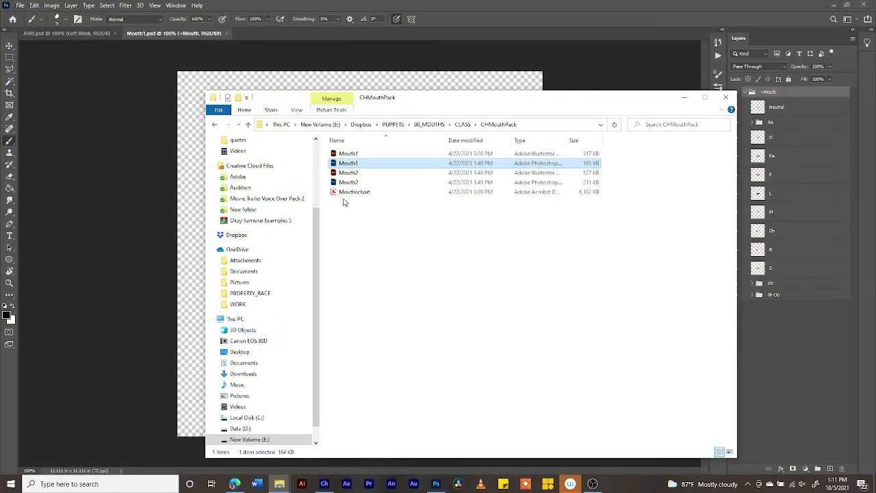
left_click(349, 183)
double_click(349, 183)
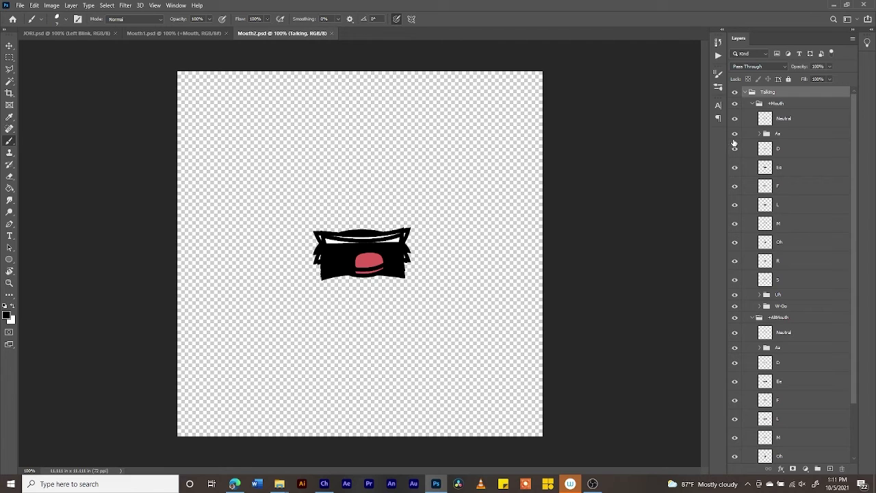
Toggle the Aa, Neutral and D layers to preview each mouth shape, then show Mouth1.psd.
left_click_drag(735, 148, 734, 461)
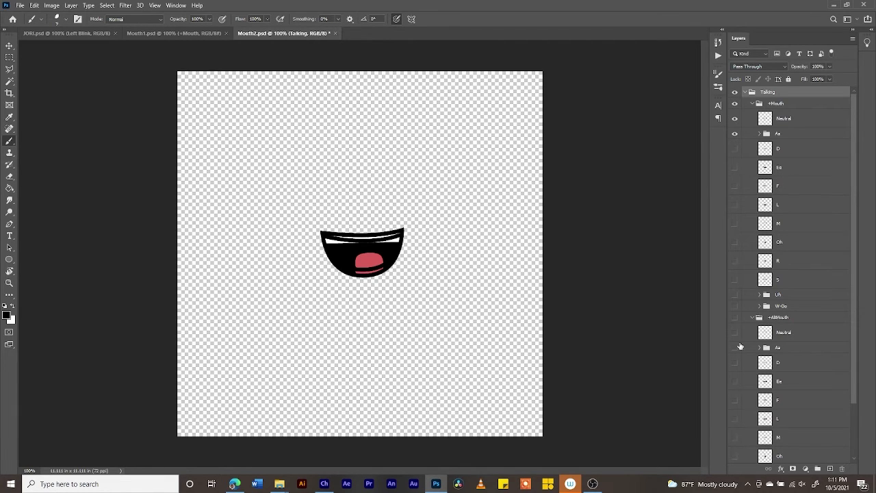
left_click(736, 135)
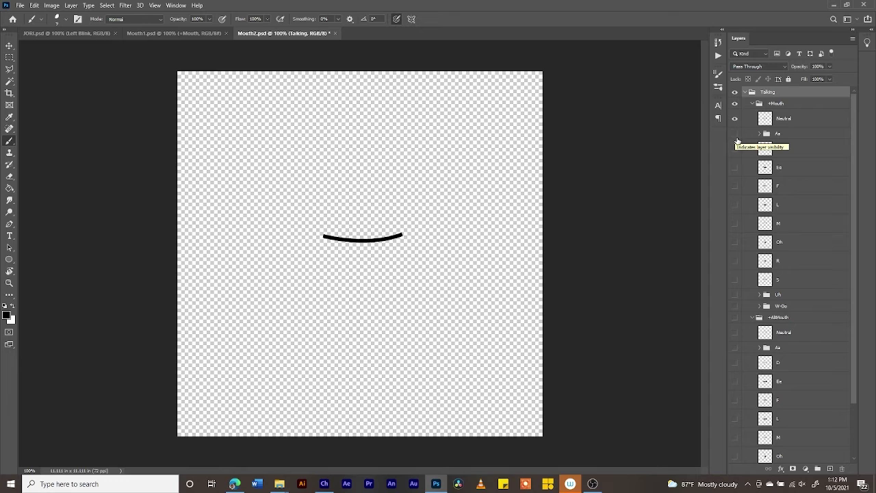
left_click(736, 135)
left_click(735, 120)
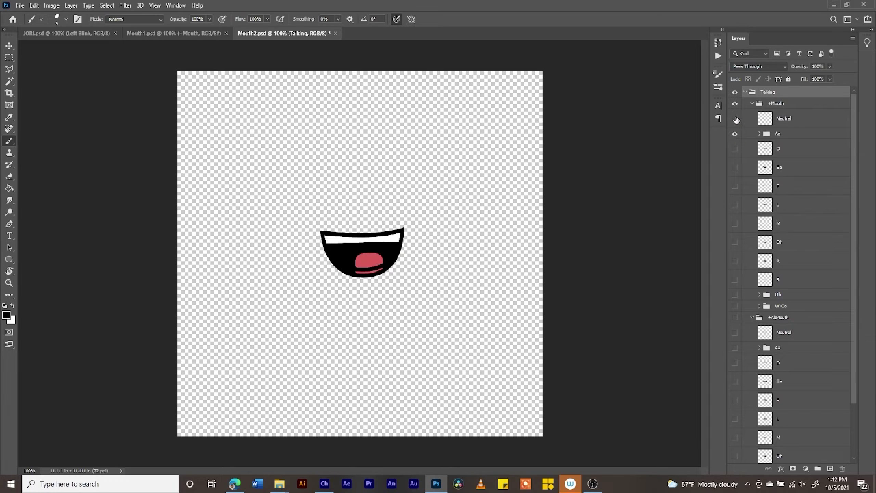
left_click(736, 119)
left_click(737, 135)
left_click(736, 149)
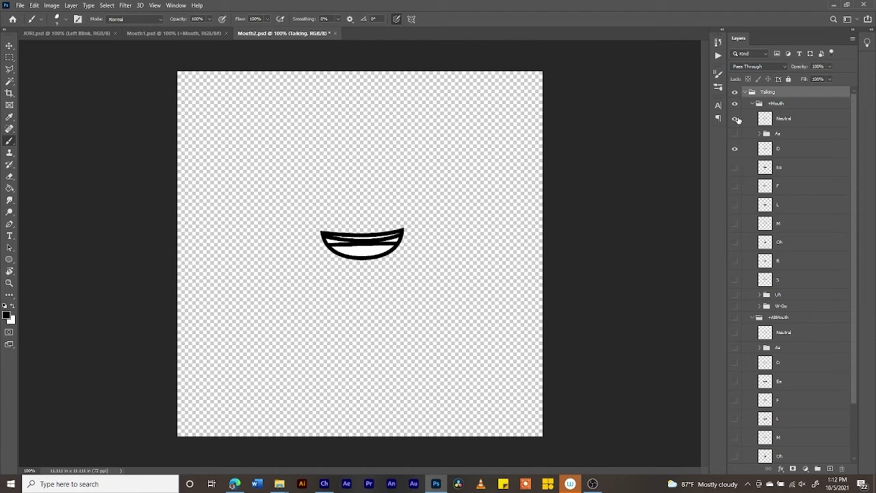
left_click(736, 119)
left_click(735, 120)
left_click(736, 148)
left_click(135, 38)
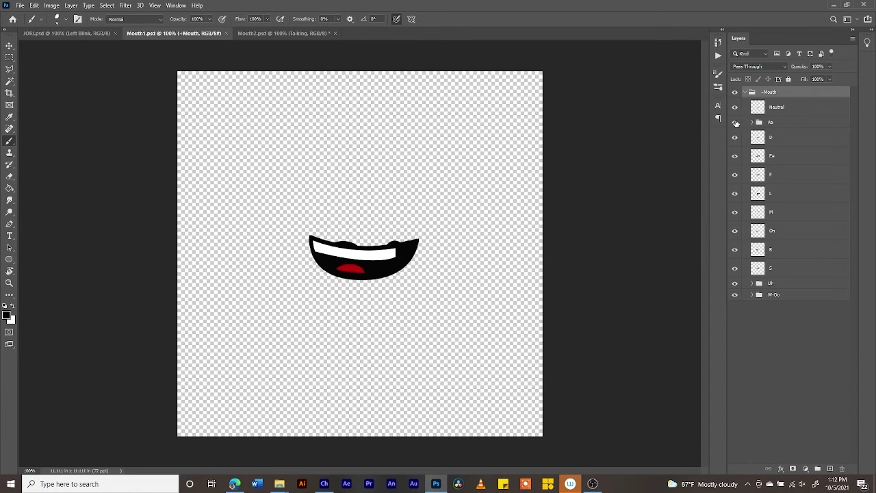
Hide every +Mouth shape except Neutral, copy the +Mouth group, and return to JORI.psd.
left_click_drag(736, 123, 735, 298)
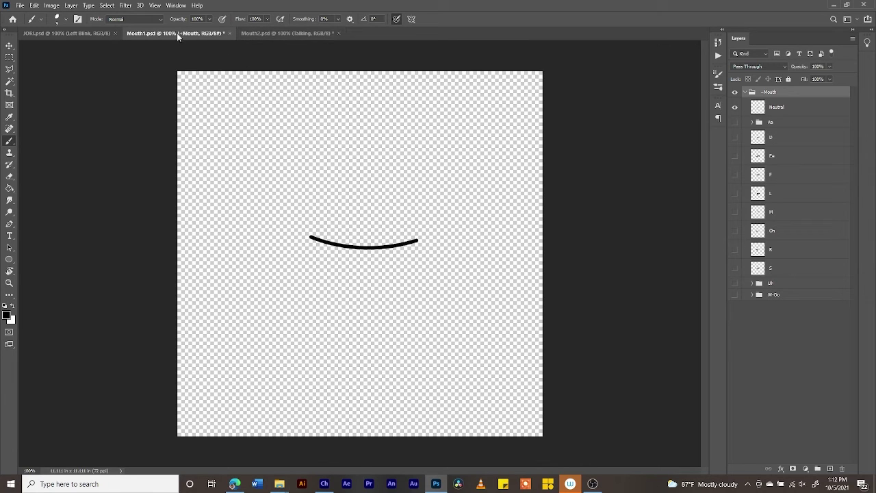
left_click(744, 92)
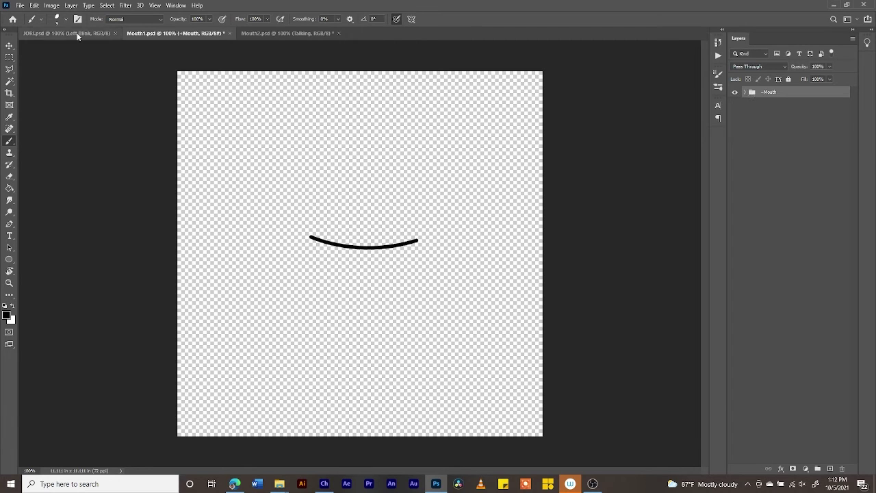
left_click(33, 4)
left_click(42, 68)
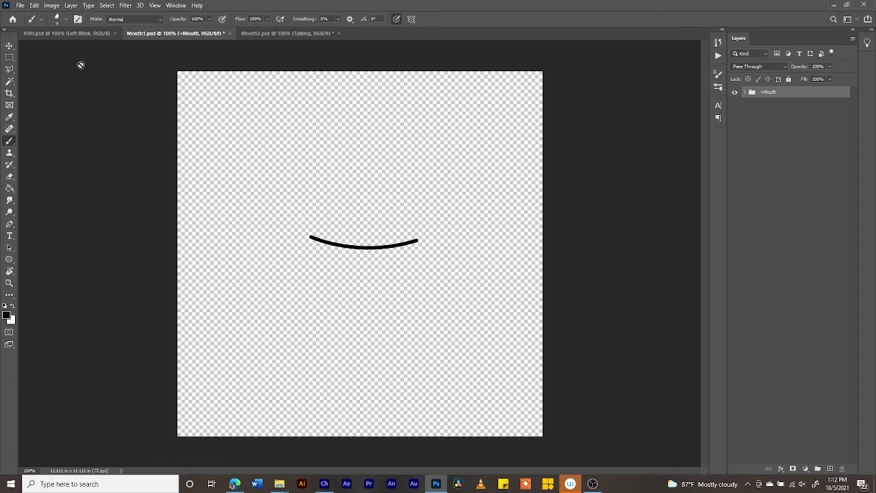
left_click(78, 32)
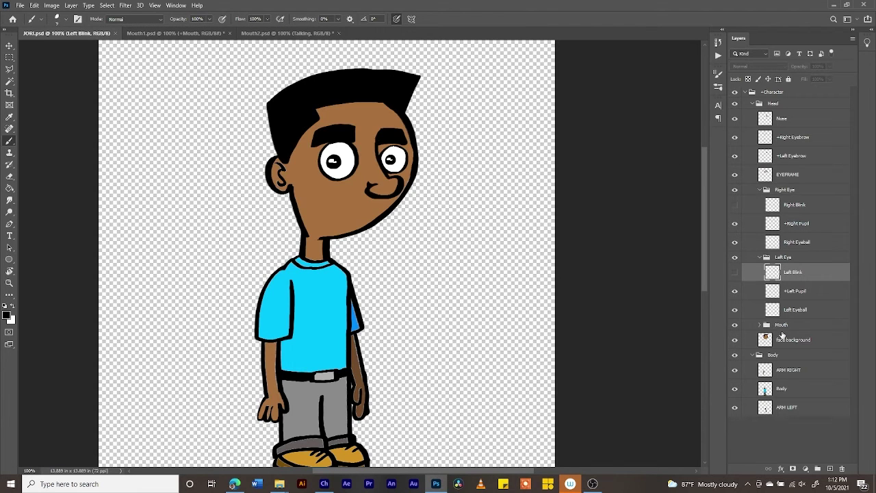
Delete JORI's old Mouth group and paste in the copied +Mouth group.
left_click(782, 327)
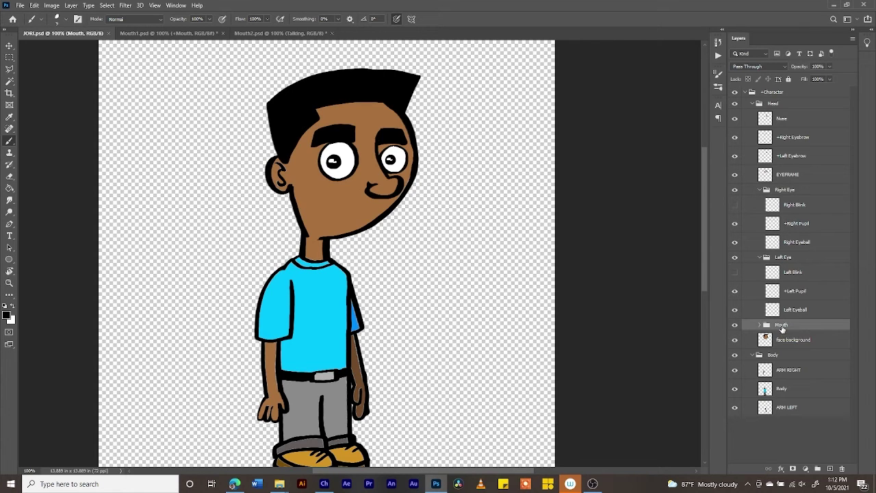
key("Delete")
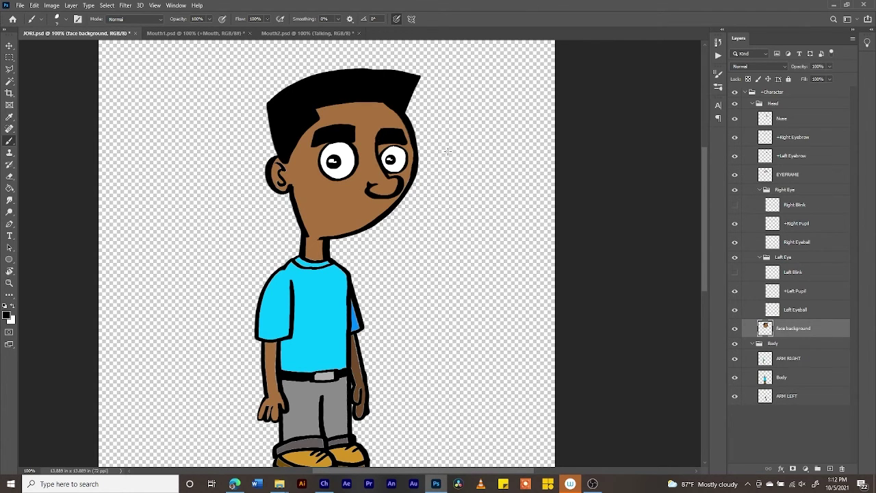
left_click(35, 6)
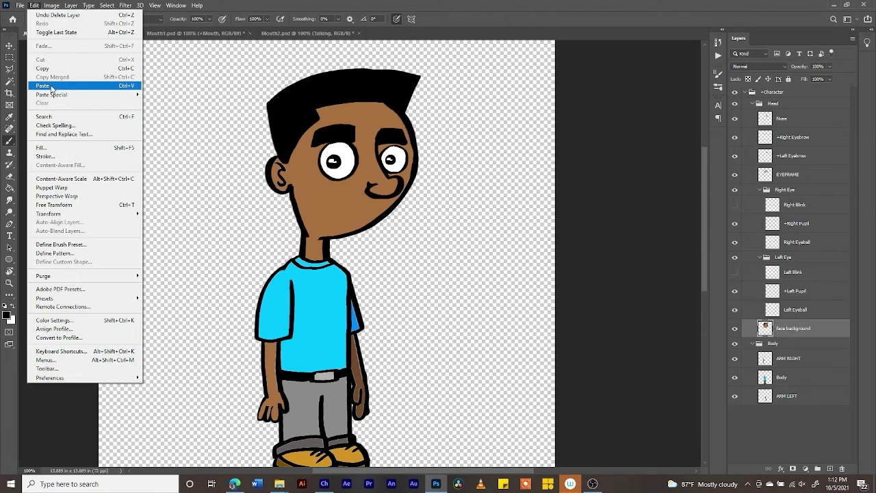
left_click(51, 86)
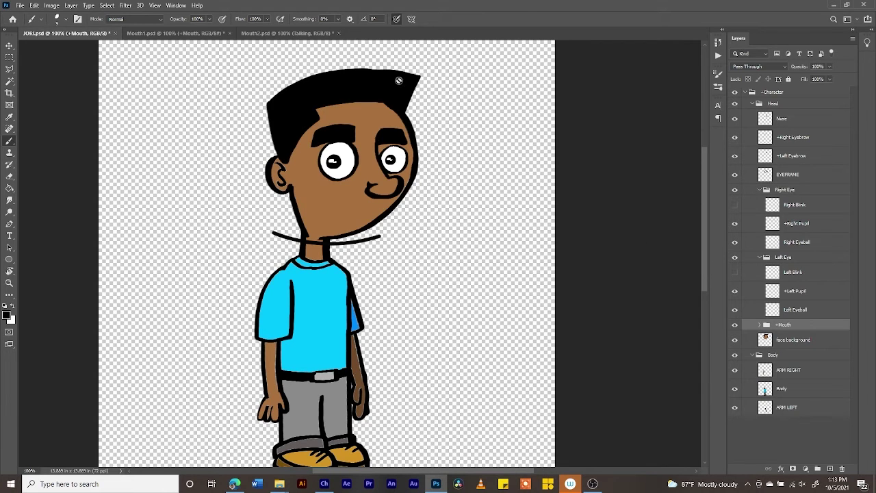
Free Transform the pasted mouth to about 42% and place it beneath the nose.
left_click(34, 5)
left_click(54, 205)
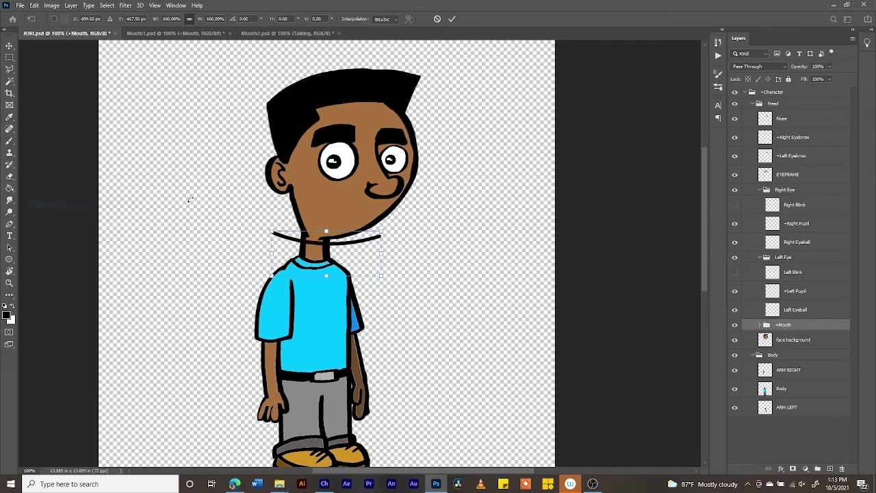
left_click_drag(273, 233, 366, 205)
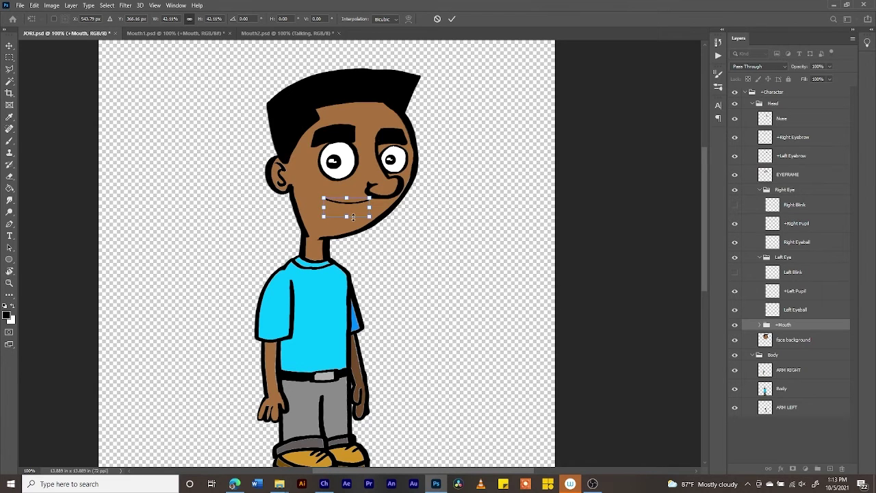
key("Return")
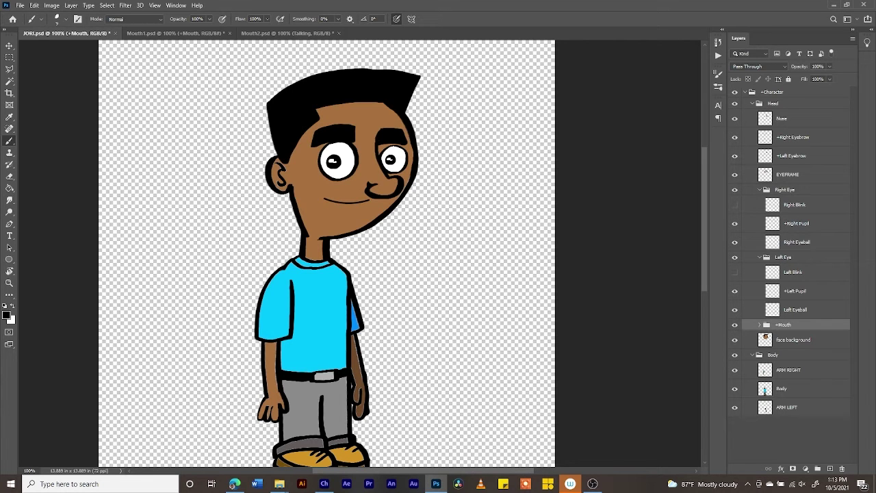
Zoom to 200% around JORI's mouth and expand the +Mouth group's layer list.
left_click(9, 282)
left_click(355, 204)
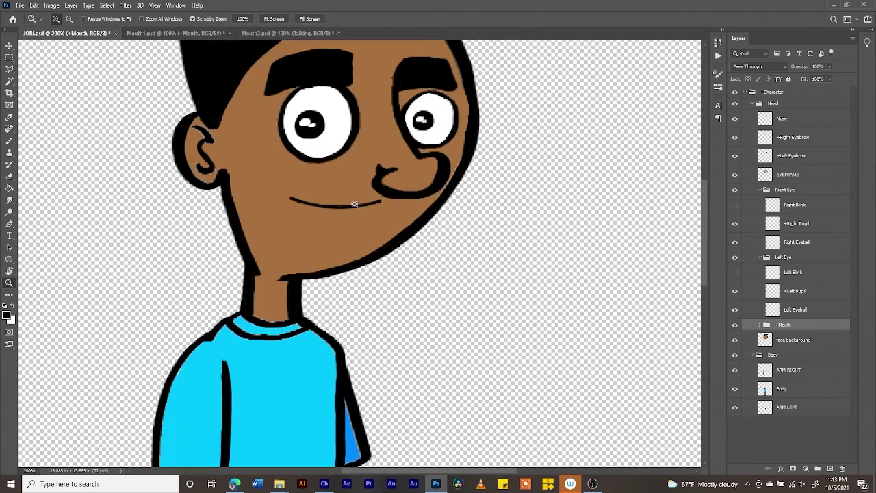
left_click(354, 204)
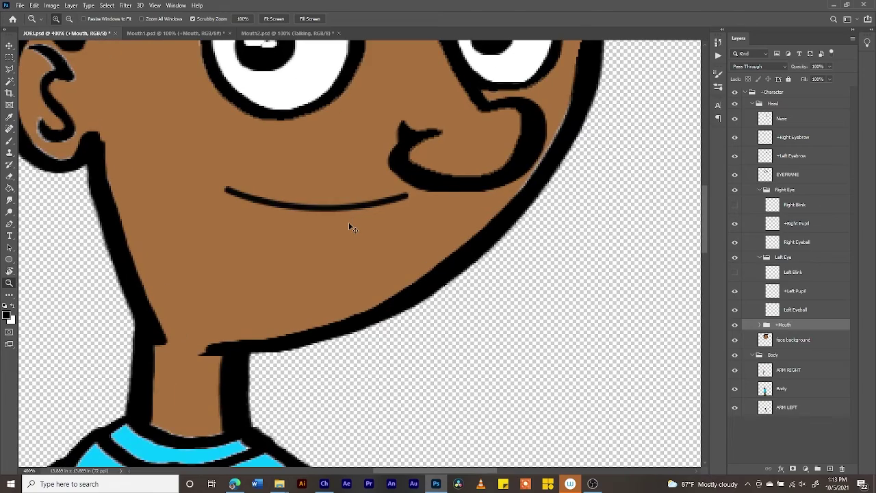
left_click(349, 223)
left_click(349, 223, "alt")
left_click(349, 223, "alt")
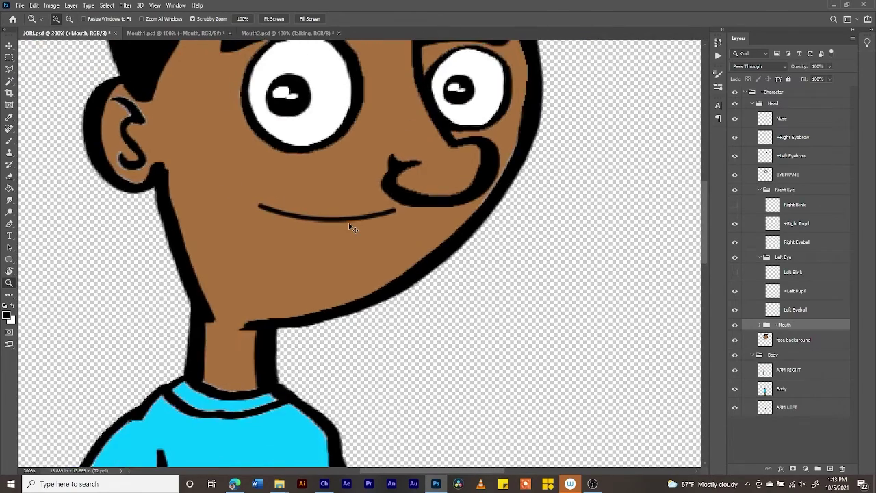
left_click(348, 222, "alt")
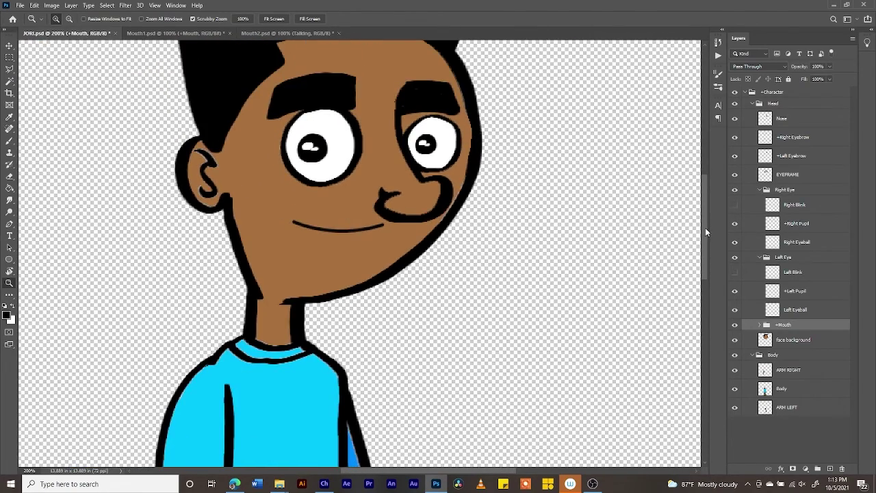
left_click_drag(705, 228, 705, 202)
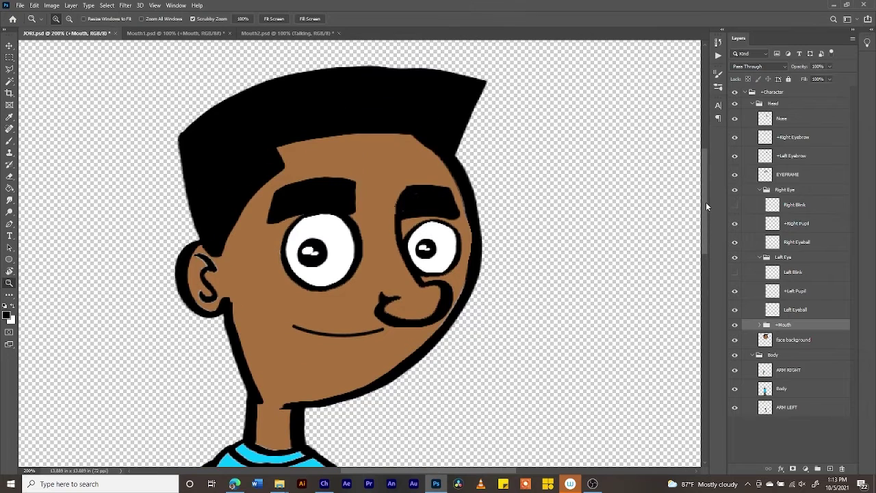
left_click(759, 325)
left_click_drag(853, 289, 856, 383)
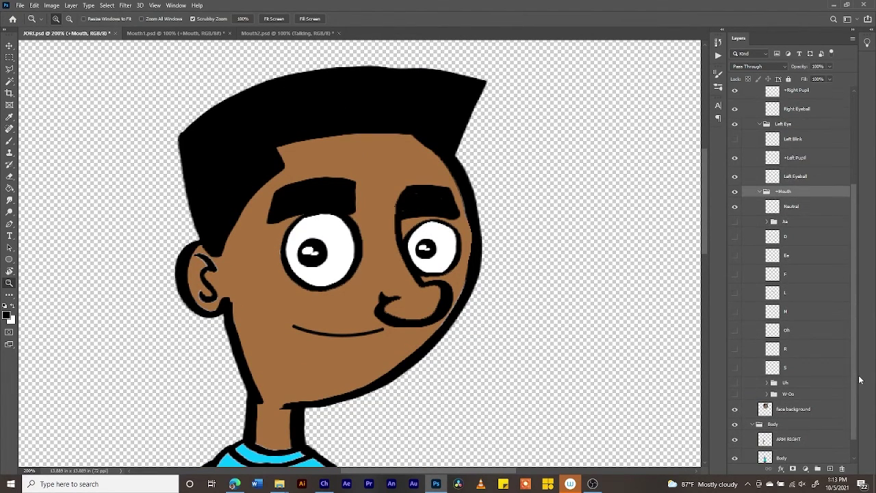
Hide Neutral and preview the Aa, D, Ee and F mouth shapes one at a time.
left_click(734, 206)
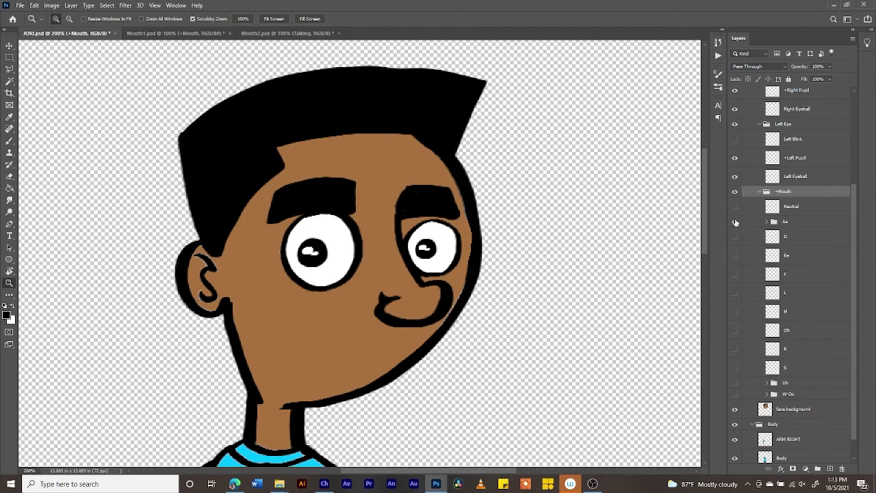
left_click(735, 222)
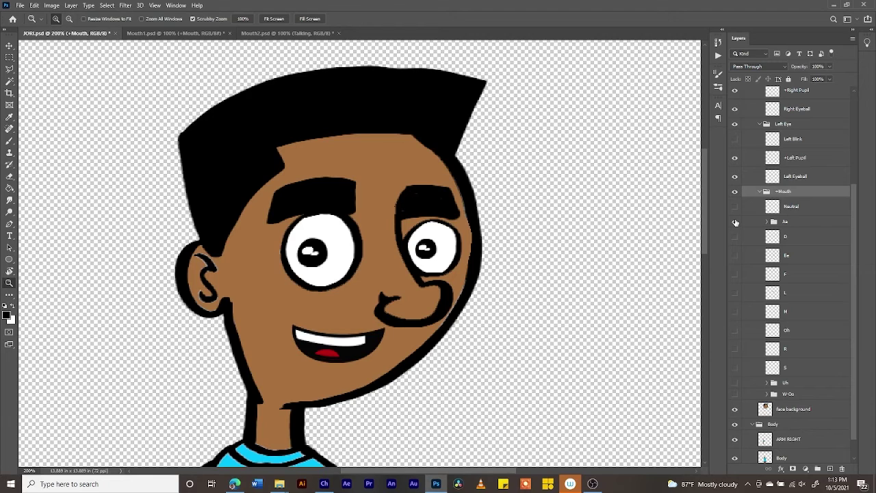
left_click(736, 222)
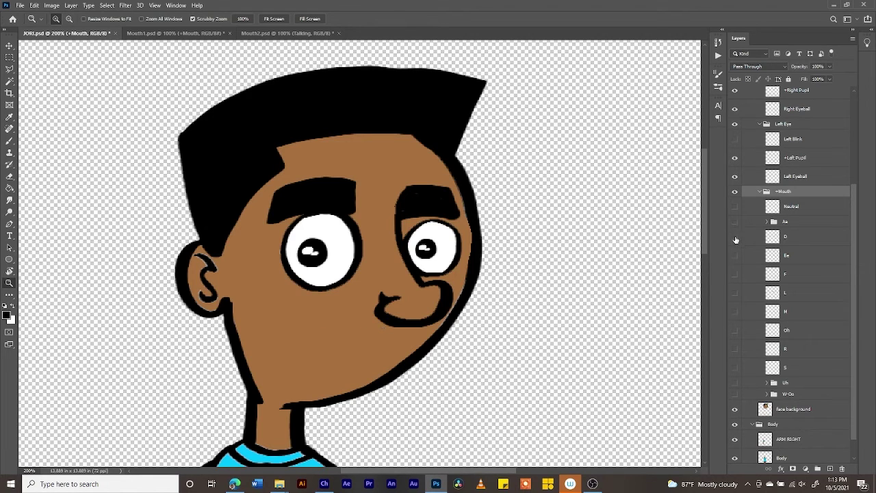
left_click(735, 237)
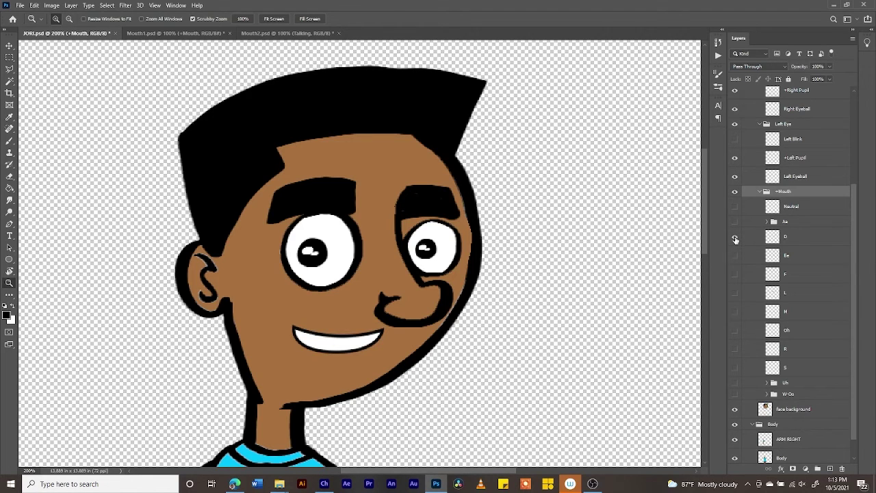
left_click(735, 236)
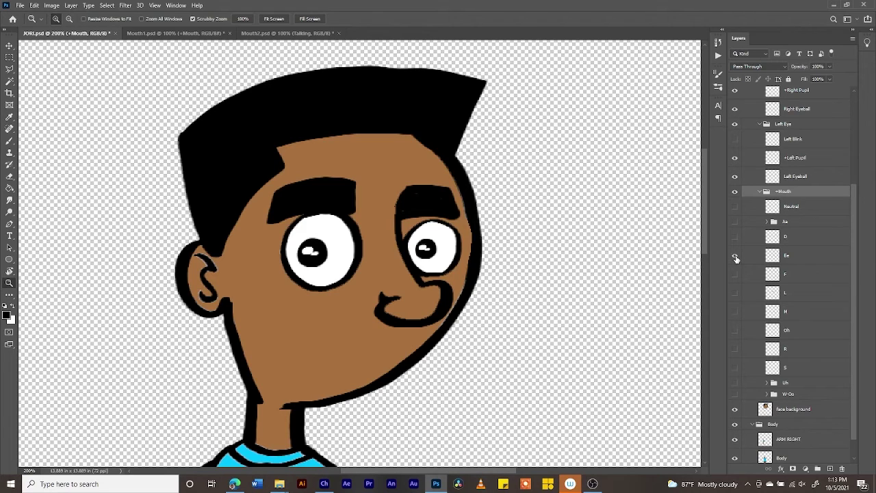
left_click(735, 256)
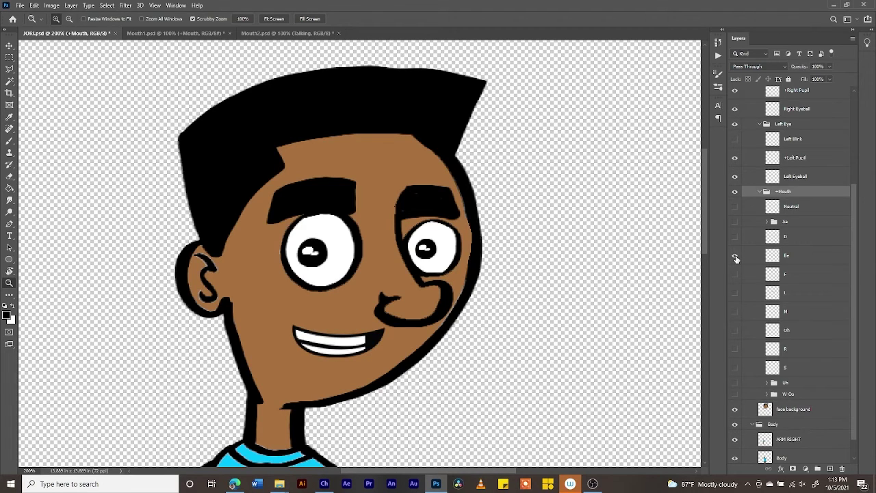
left_click(735, 256)
left_click(735, 275)
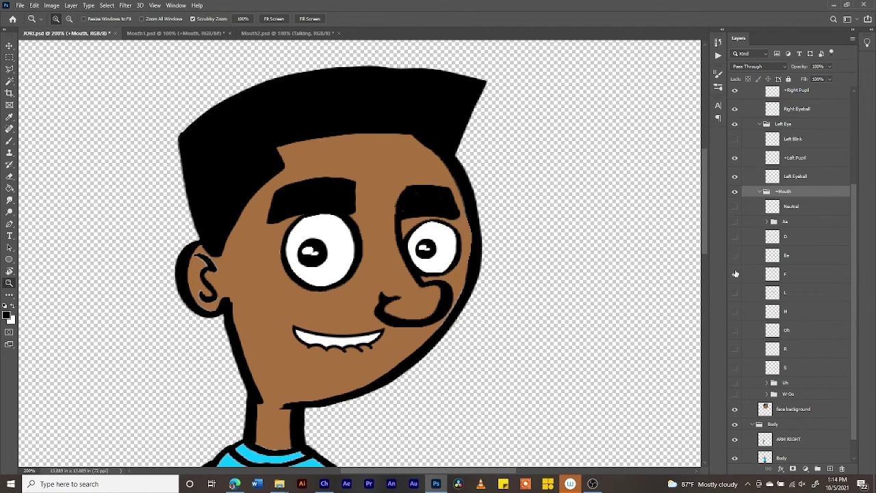
left_click(735, 274)
Preview the L, M, Oh, R, S, Uh and W-Oo mouth shapes in turn.
left_click(736, 293)
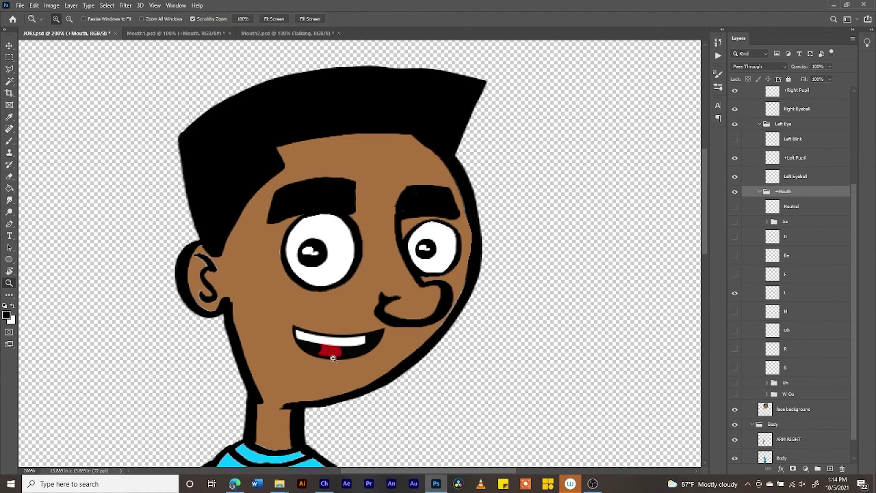
left_click(734, 295)
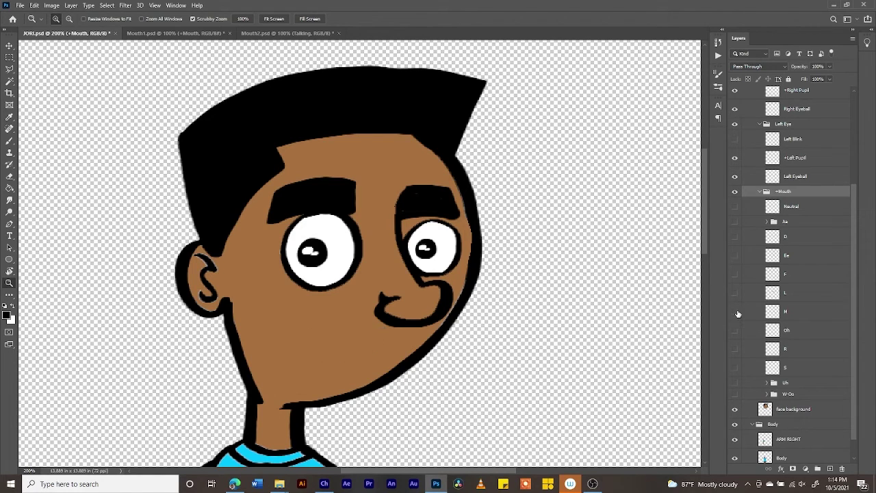
left_click(735, 311)
left_click(735, 313)
left_click(735, 330)
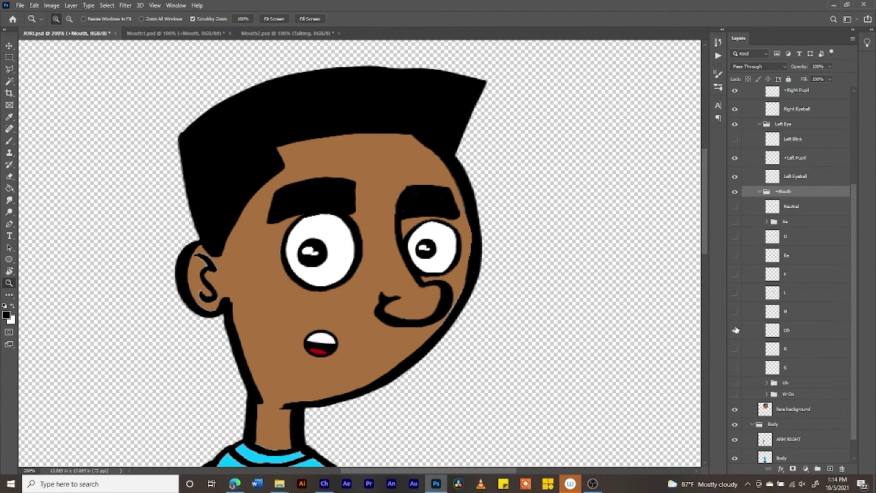
left_click(735, 330)
left_click(735, 349)
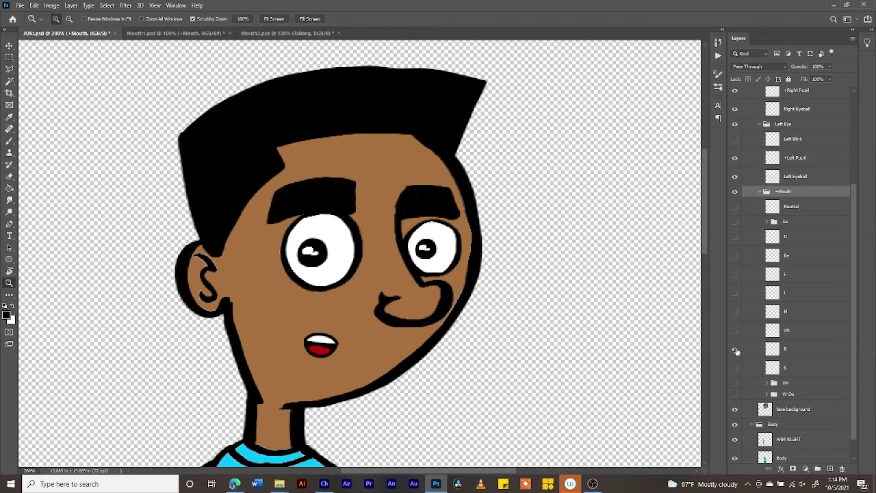
left_click(735, 367)
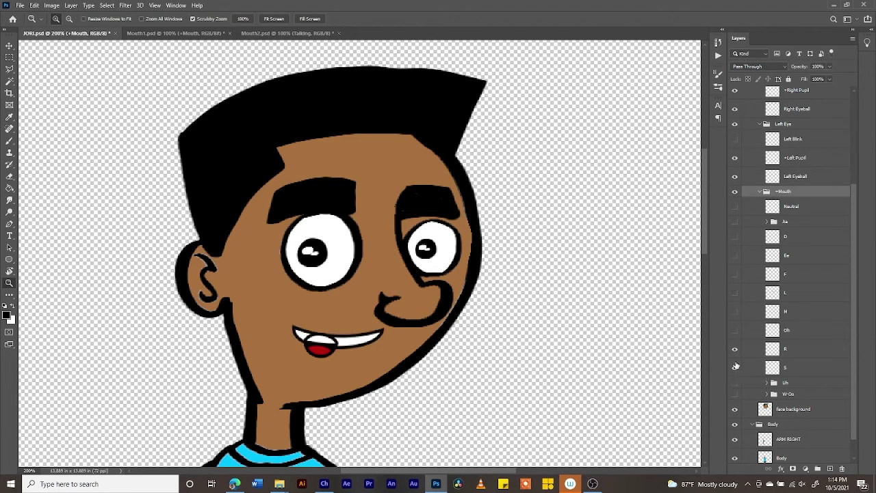
left_click(735, 350)
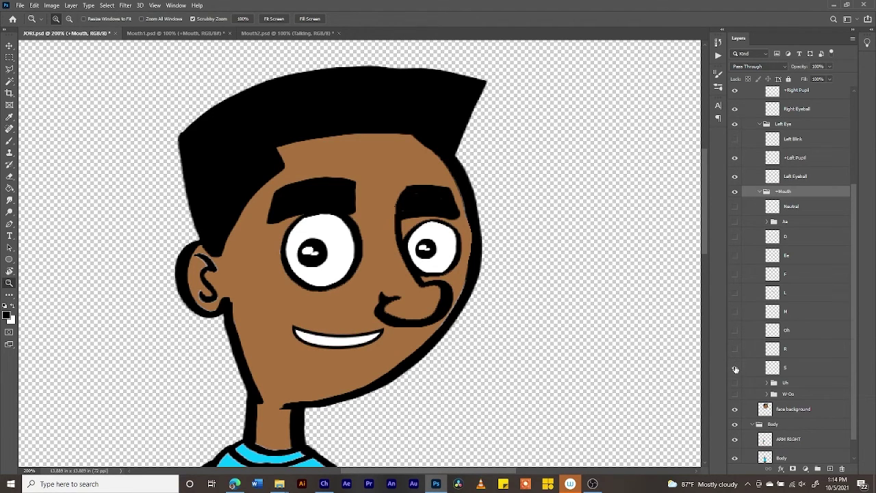
left_click(735, 370)
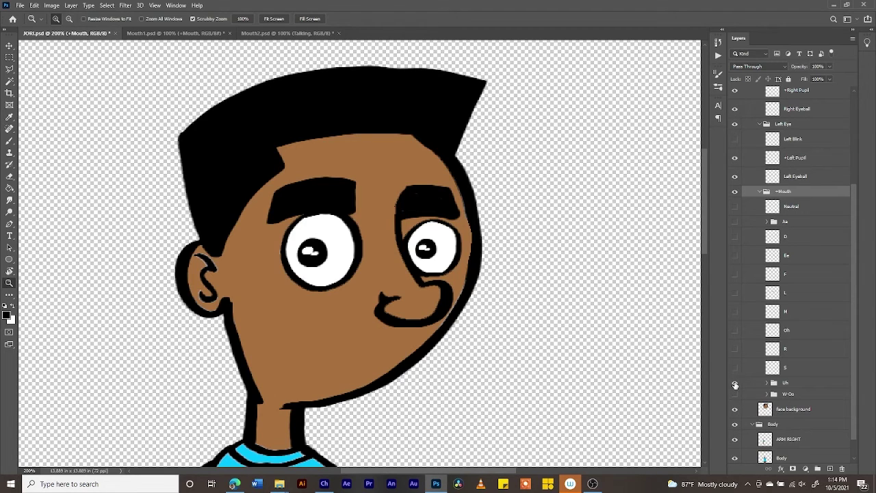
left_click(735, 384)
left_click(735, 383)
left_click(735, 394)
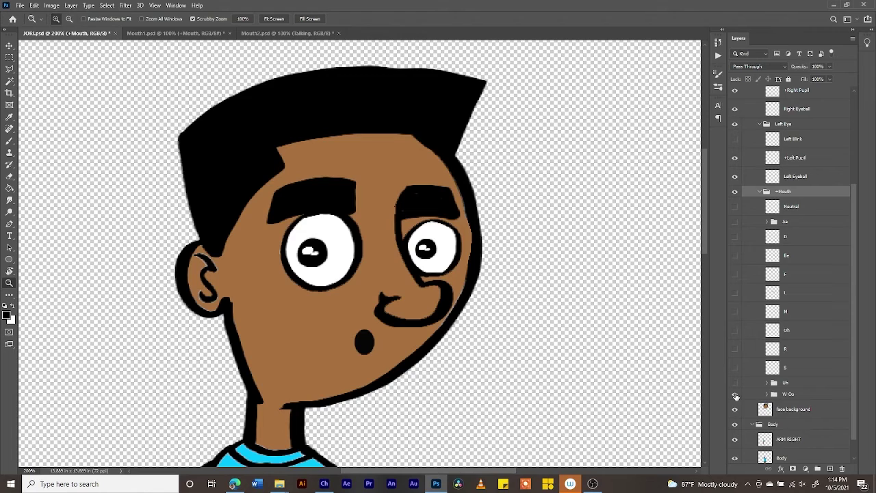
left_click(735, 395)
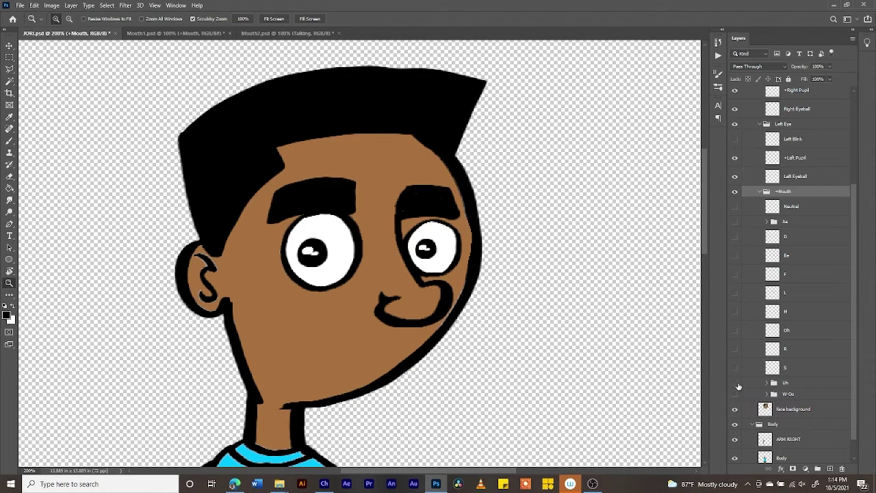
Recheck the Oh and W-Oo shapes, then leave only the Neutral mouth visible.
left_click(735, 331)
left_click(735, 331)
left_click(735, 395)
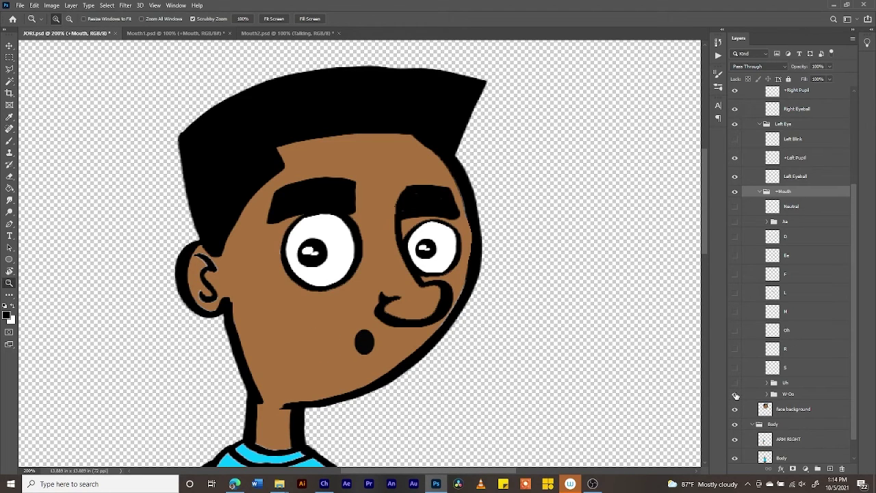
left_click(735, 395)
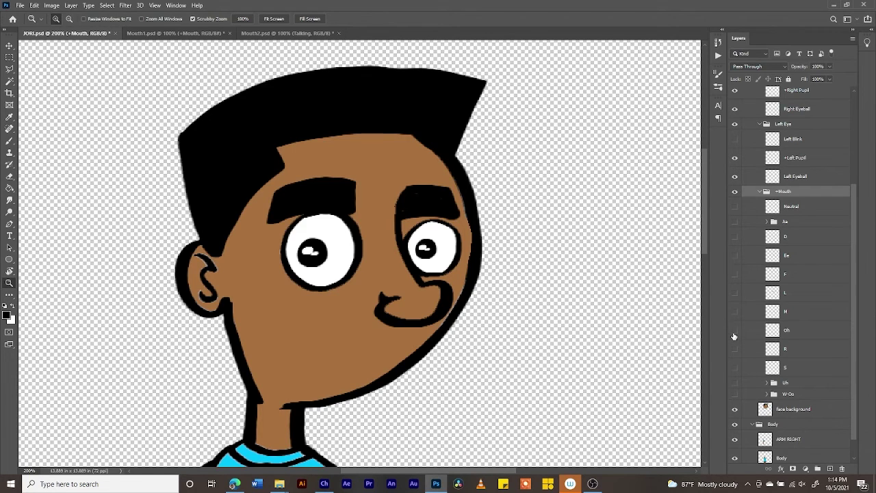
left_click(735, 207)
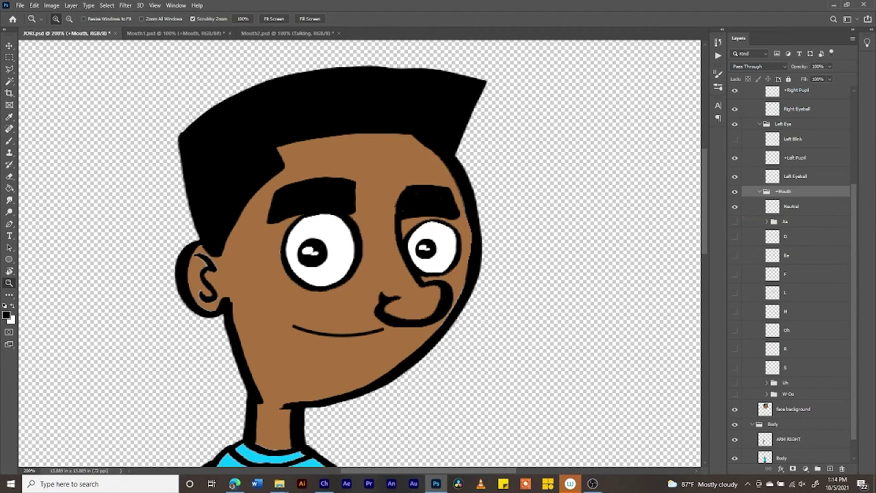
Save JORI.psd and bring up the updated puppet in Character Animator.
left_click(20, 6)
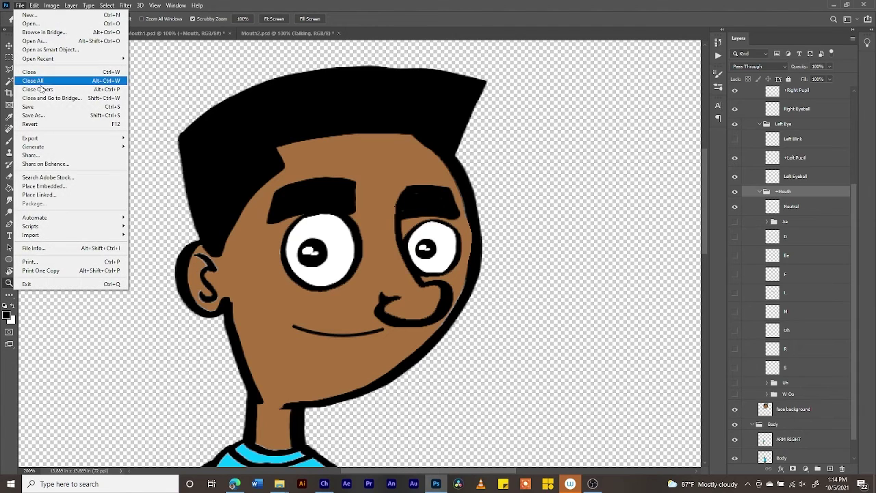
left_click(40, 108)
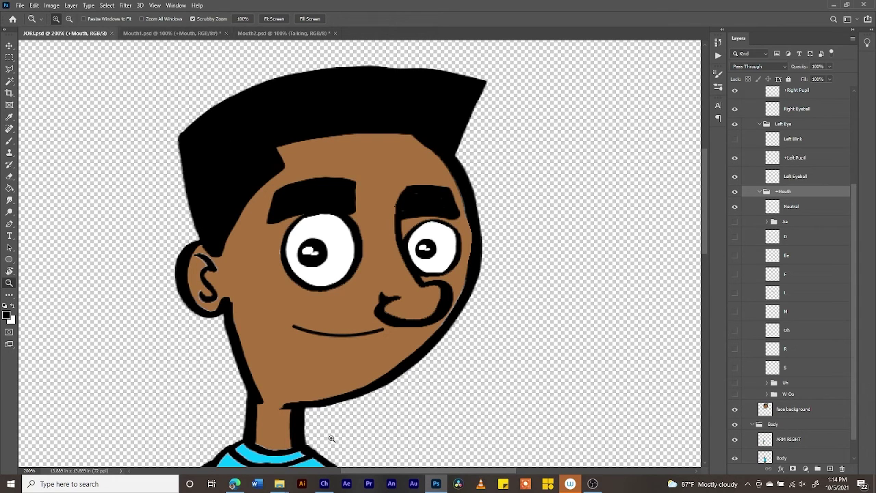
left_click(324, 484)
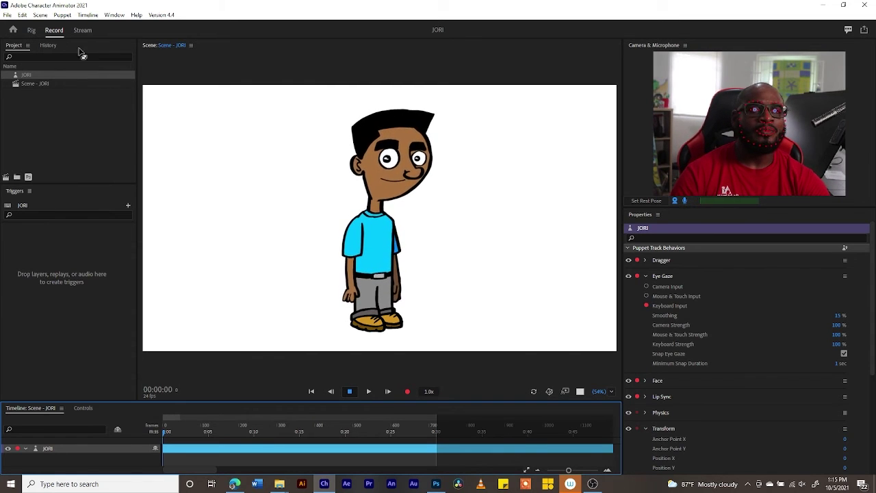
In Rig, add a stick to ARM RIGHT, remove extra handles, and tag the hand Draggable.
left_click(29, 32)
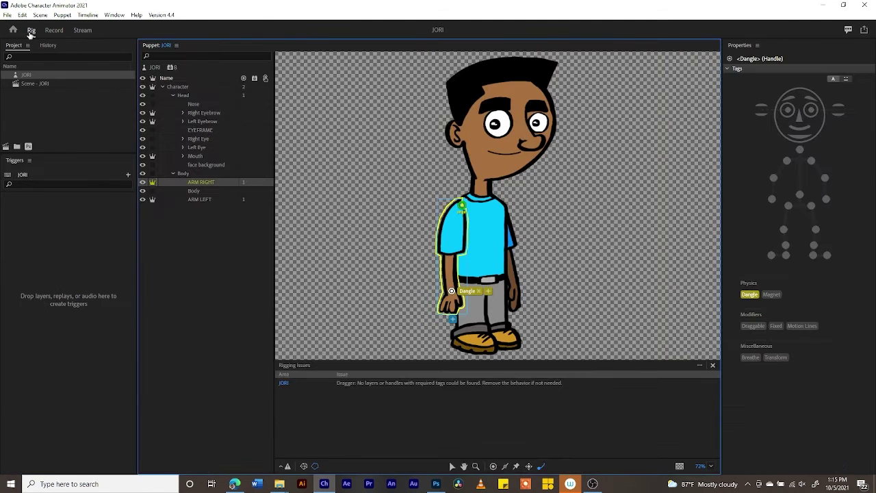
left_click(208, 180)
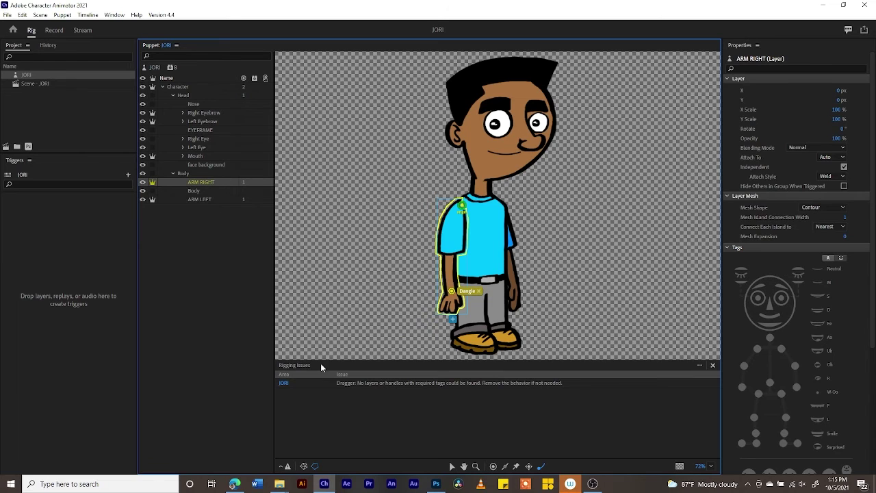
left_click(506, 467)
key("ctrl+z")
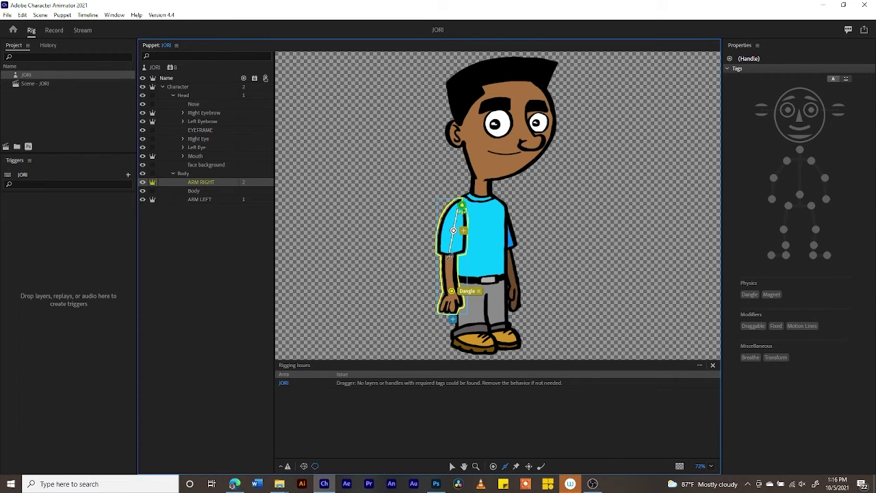
key("Delete")
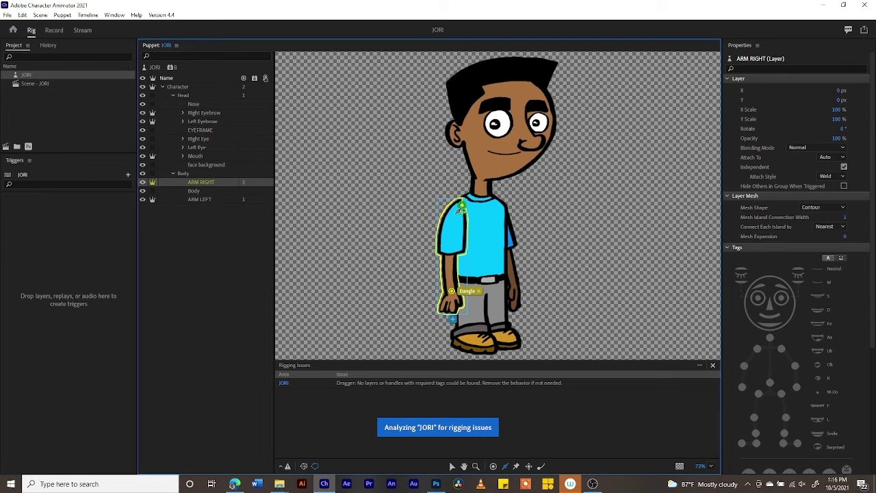
left_click(457, 212)
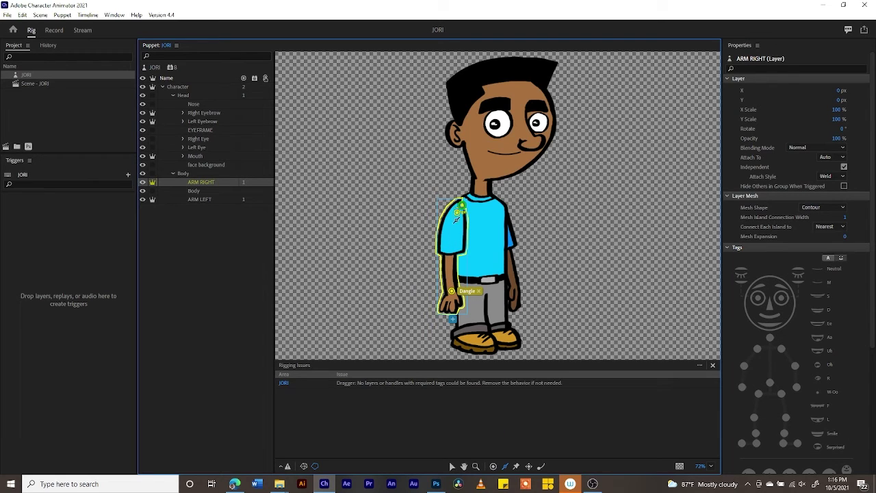
left_click(448, 258)
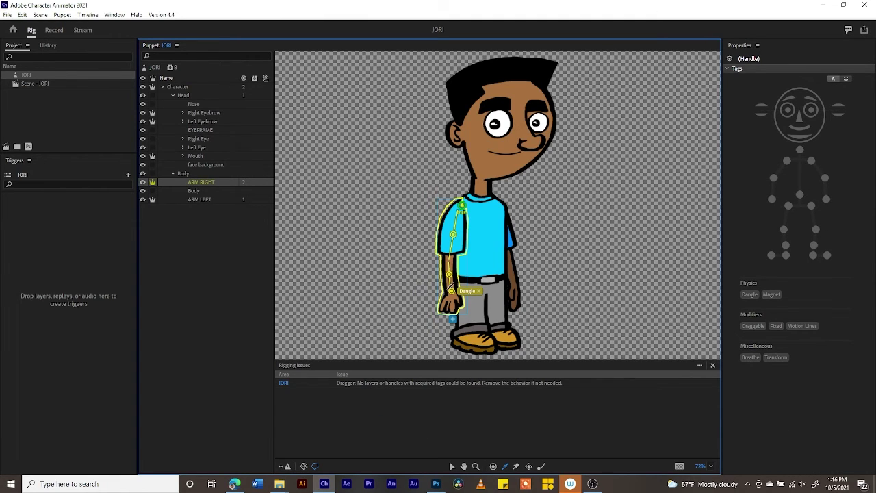
left_click(451, 284)
left_click(752, 326)
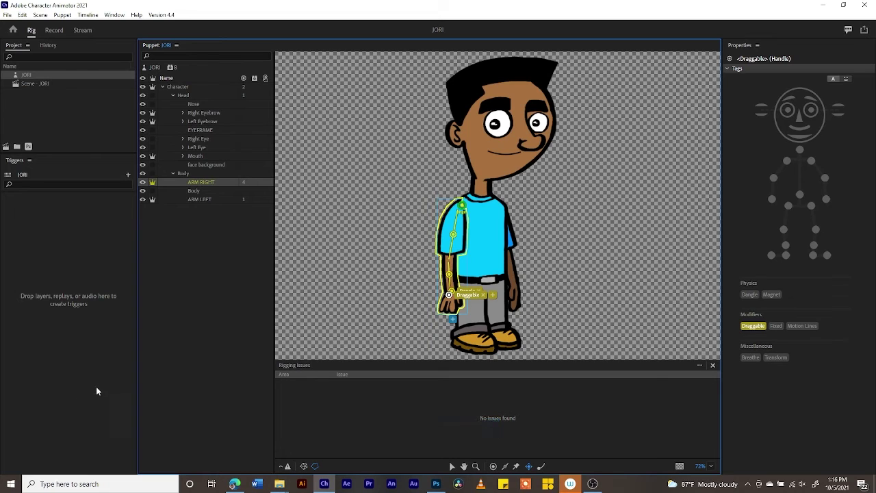
In Record, drag JORI's right hand out sideways and expand the Dragger settings.
left_click(54, 30)
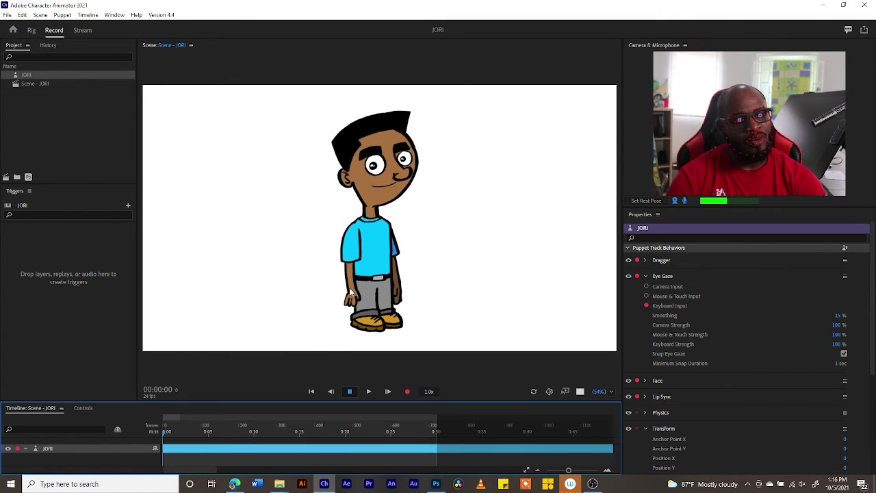
left_click_drag(351, 293, 293, 232)
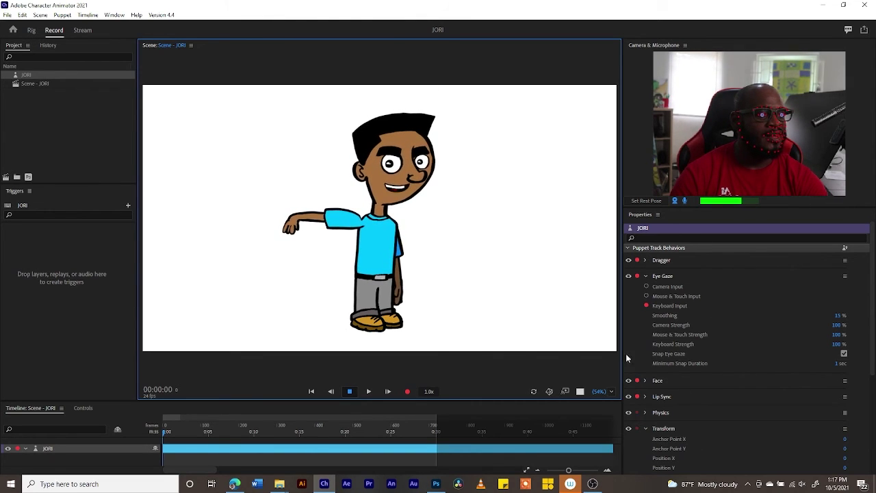
left_click(645, 260)
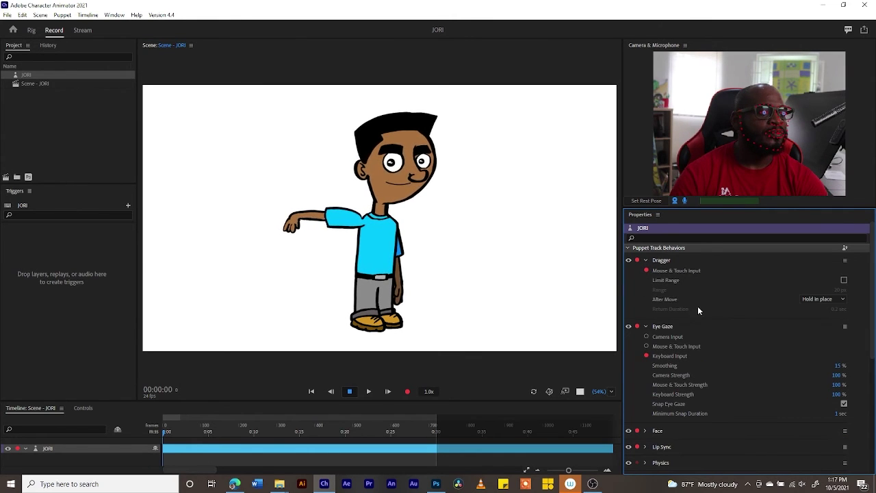
Set Dragger's After Move to Return to rest and test by dragging JORI's arm.
left_click(842, 300)
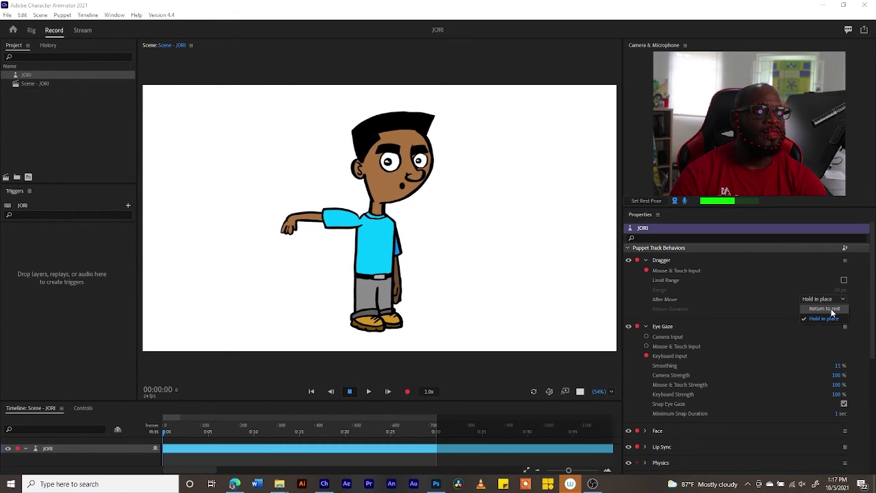
left_click(830, 308)
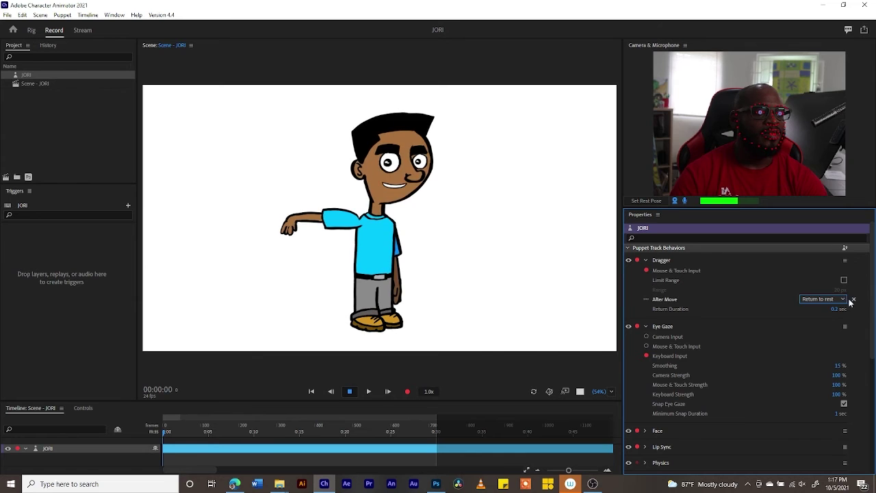
left_click(435, 251)
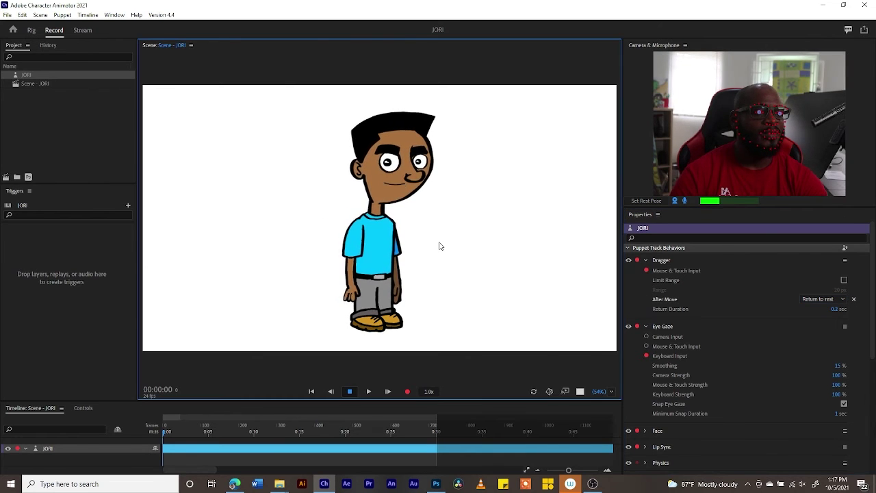
left_click_drag(328, 270, 312, 249)
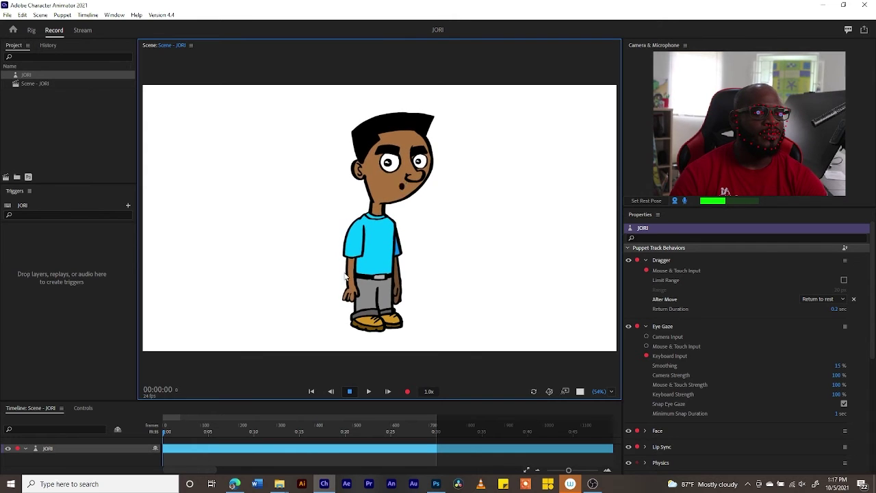
left_click_drag(353, 287, 326, 278)
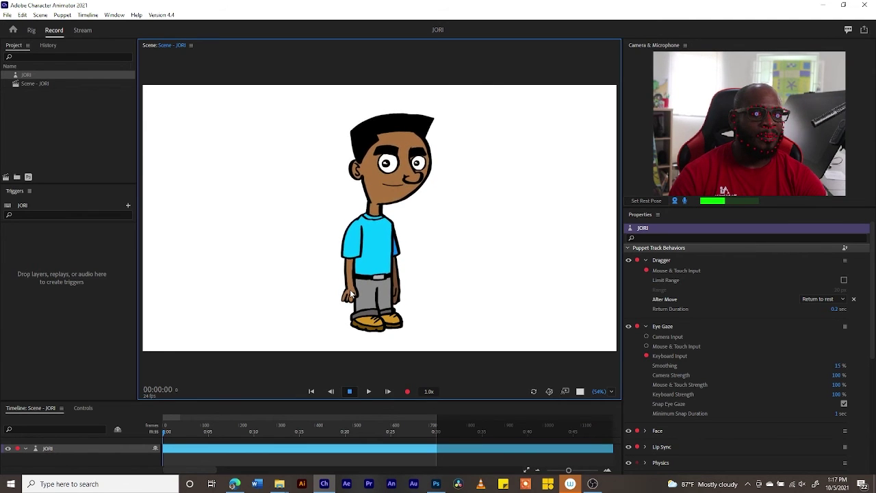
left_click_drag(370, 291, 350, 288)
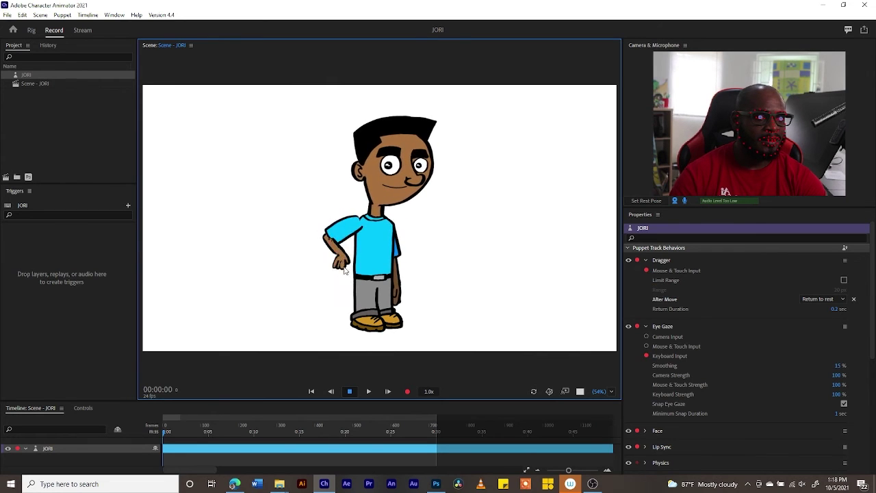
Lower Dragger's Return Duration from 5 sec to 0.2 sec, testing the arm's snap back.
left_click_drag(344, 271, 341, 280)
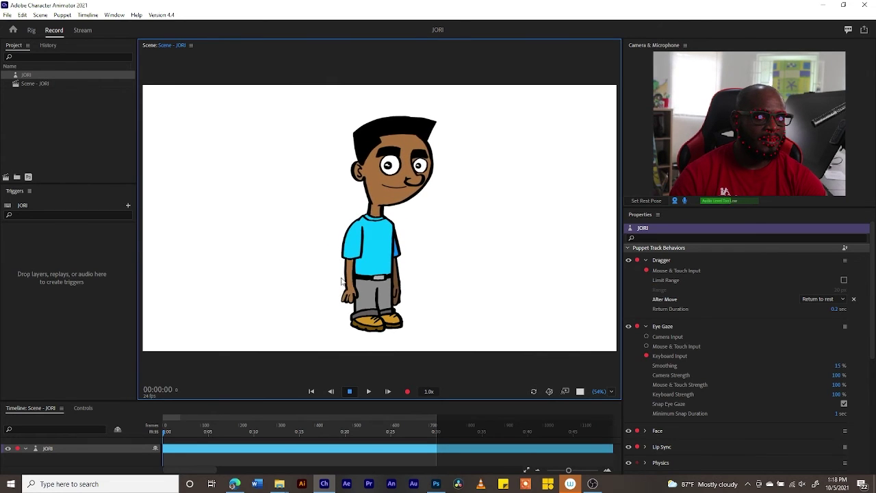
left_click(838, 309)
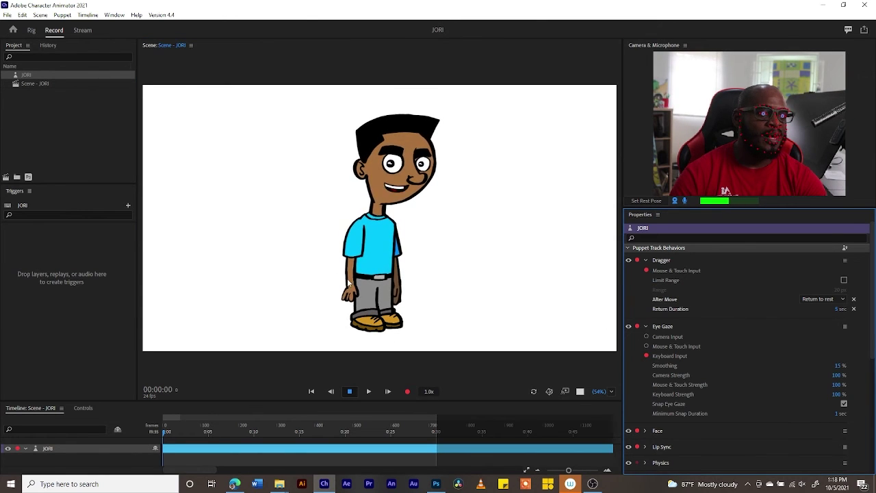
left_click_drag(347, 282, 286, 217)
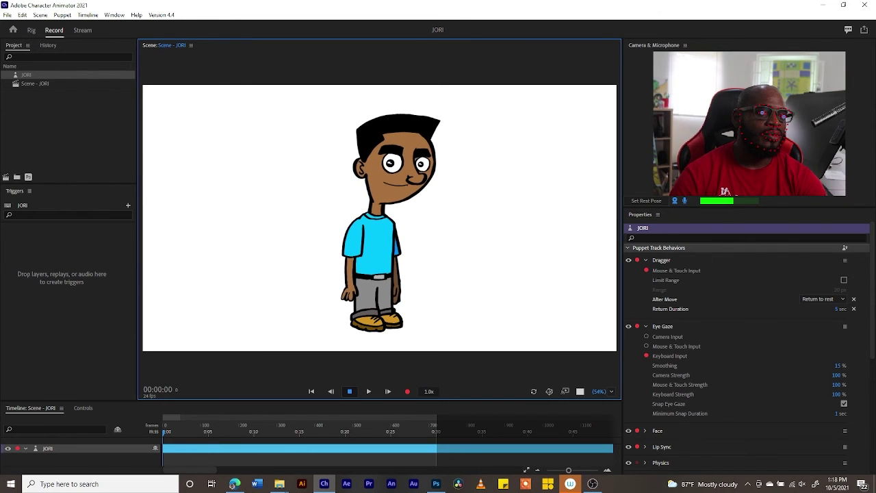
left_click_drag(837, 309, 826, 308)
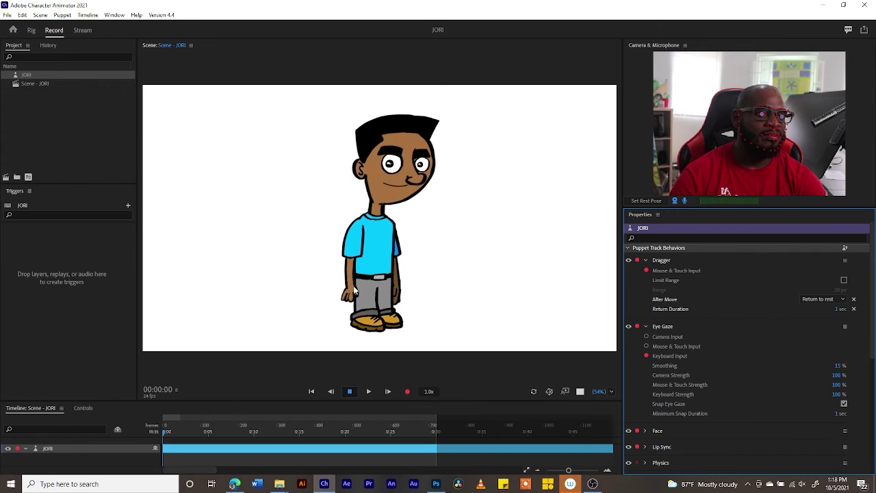
left_click_drag(355, 291, 314, 262)
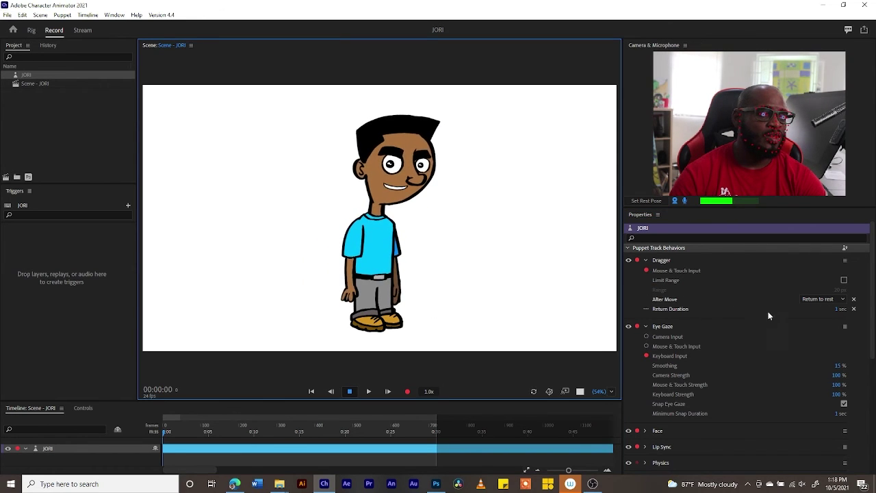
left_click(834, 309)
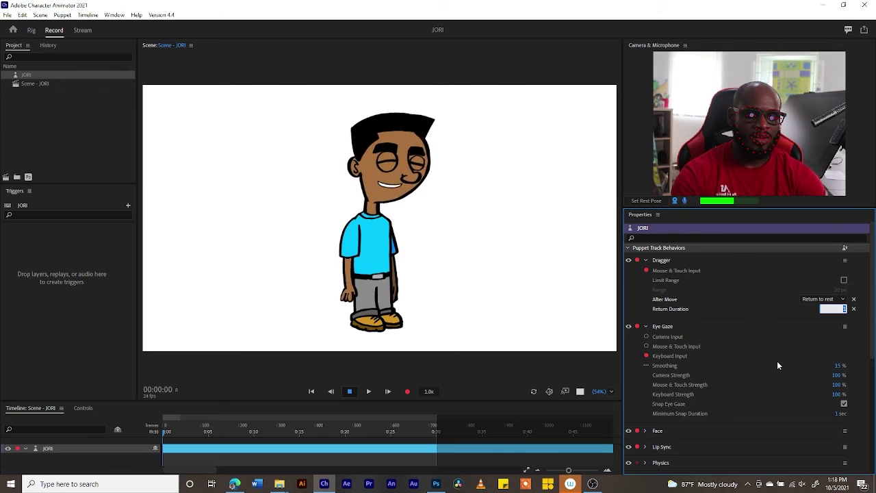
type("0.2")
key("Return")
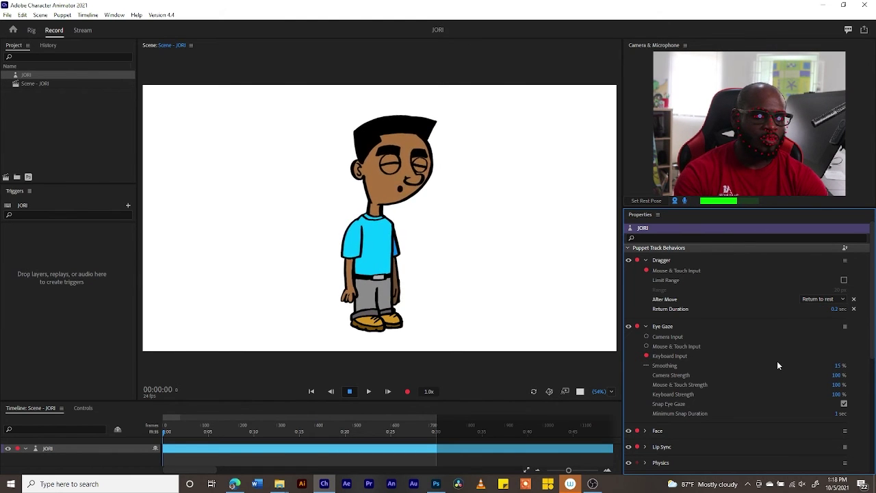
left_click_drag(351, 279, 309, 260)
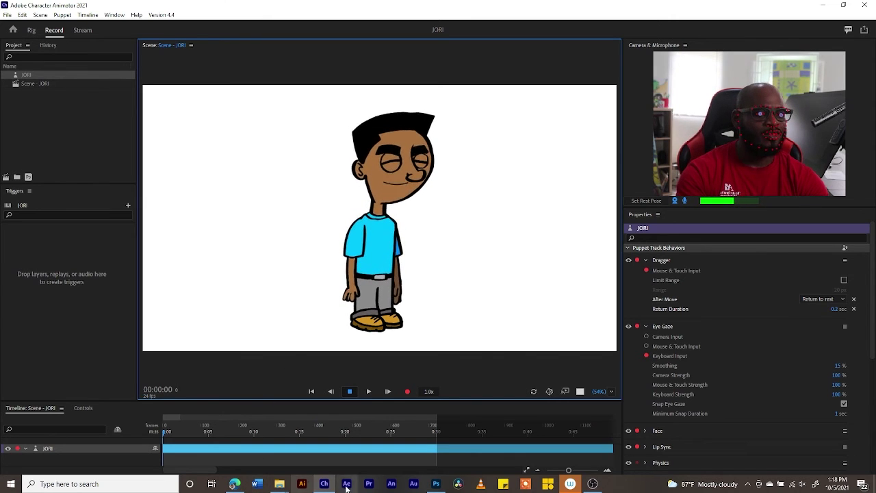
Create a new EYEFRAME group and move the EYEFRAME layer into it.
left_click(431, 486)
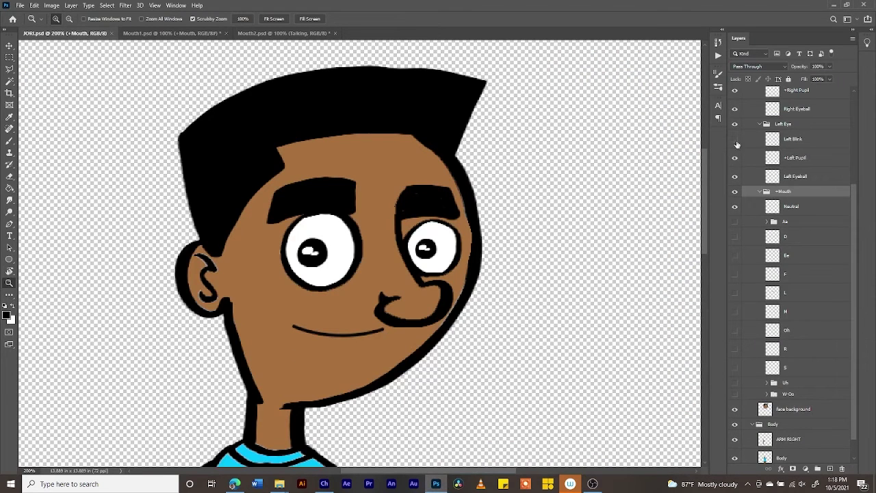
left_click_drag(853, 197, 858, 63)
left_click(789, 178)
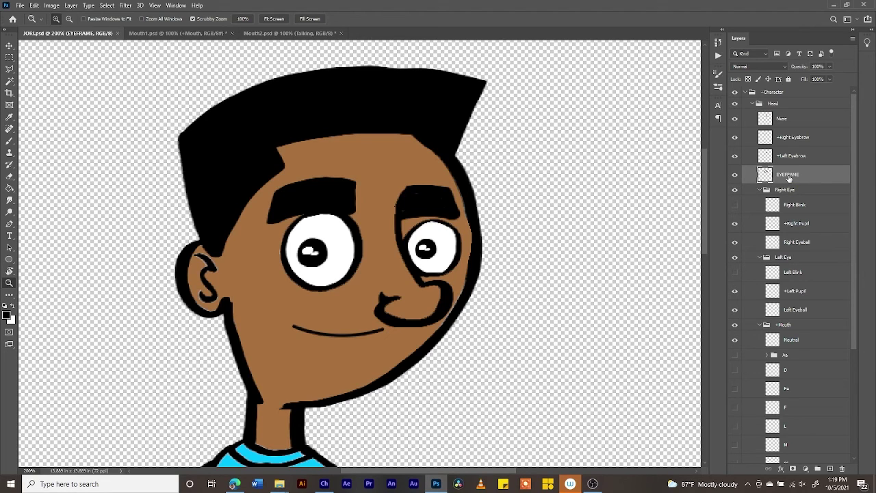
left_click(817, 469)
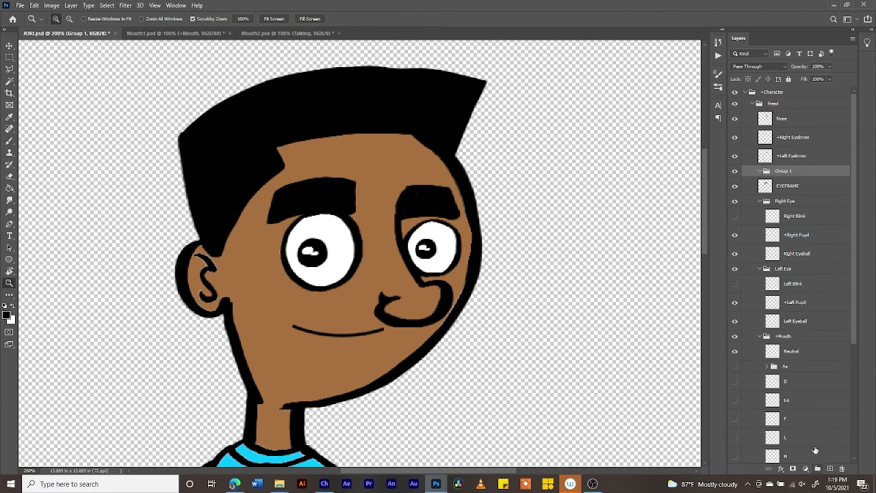
double_click(784, 170)
type("EYER")
key("Return")
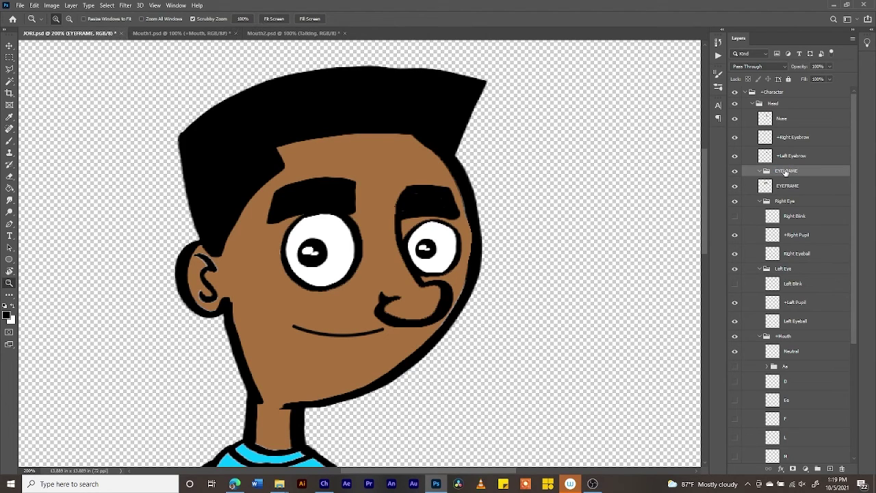
left_click_drag(785, 189, 787, 174)
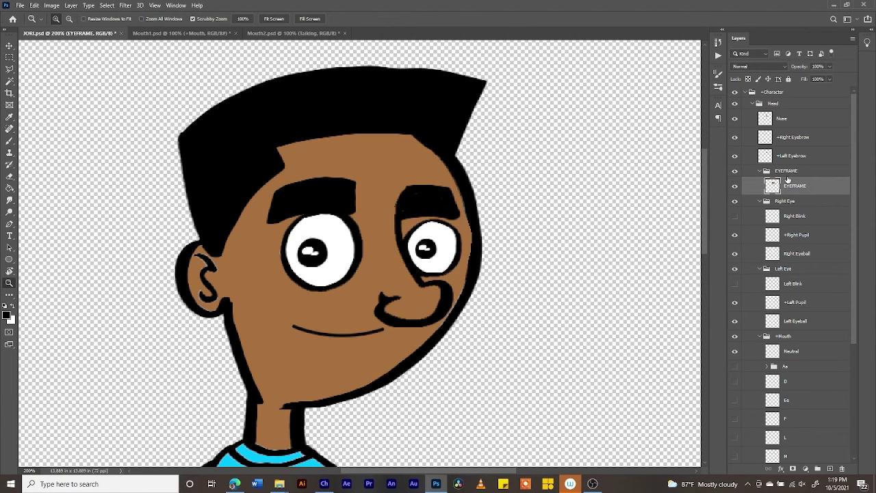
Duplicate the EYEFRAME layer to make EYEFRAME copy.
right_click(796, 187)
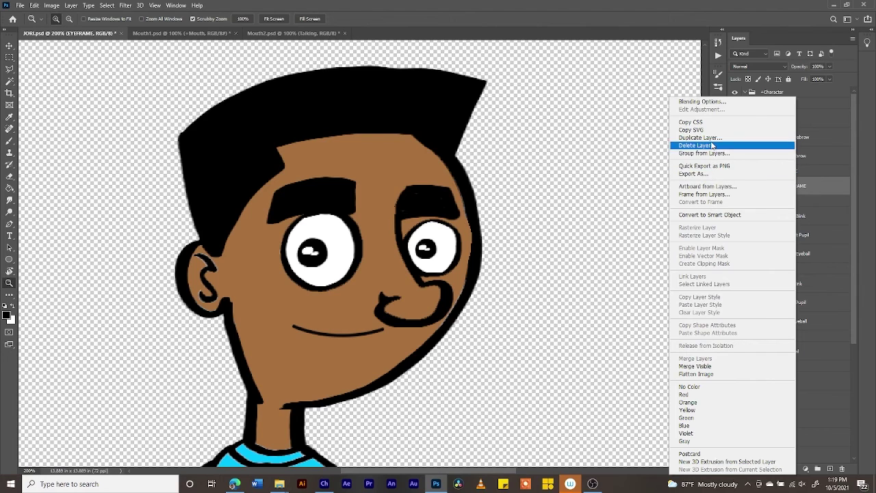
left_click(700, 138)
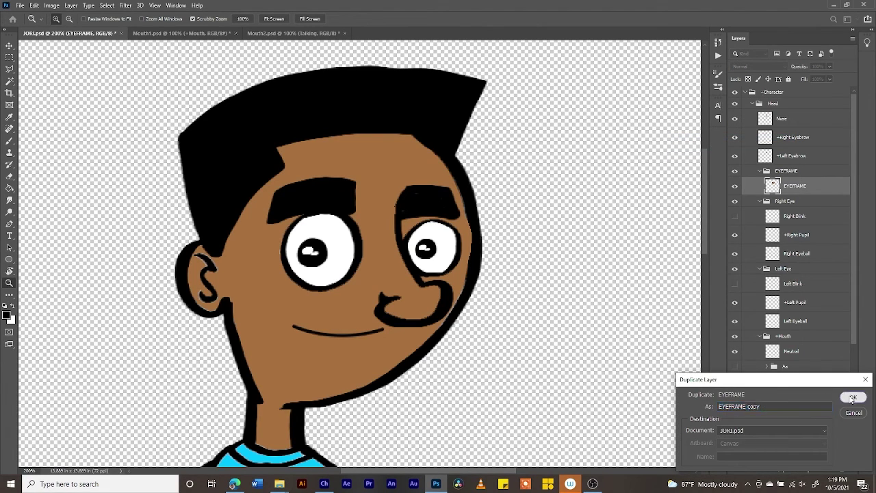
left_click(852, 397)
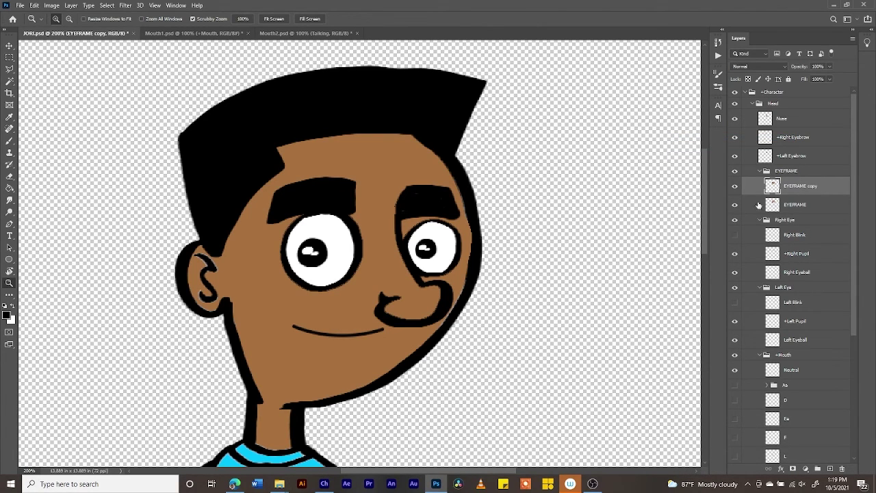
Sample the brown skin colour from the face with the Brush tool active.
left_click(10, 139)
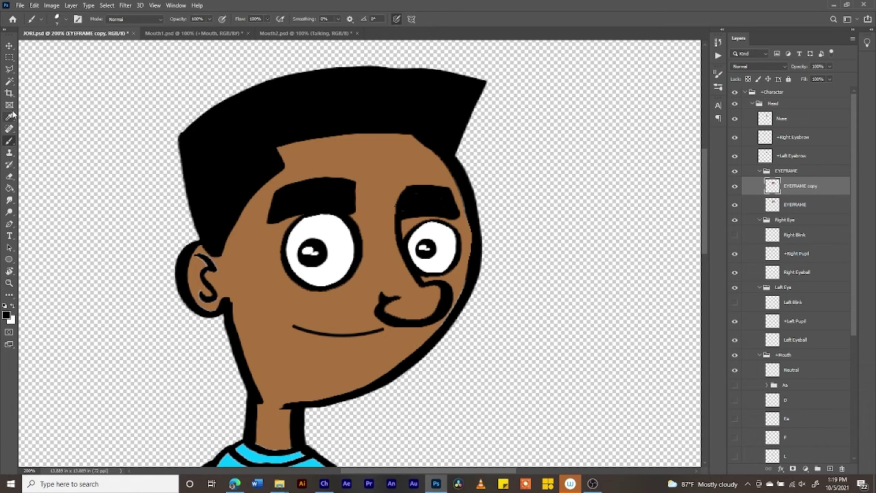
left_click(9, 116)
left_click(260, 258)
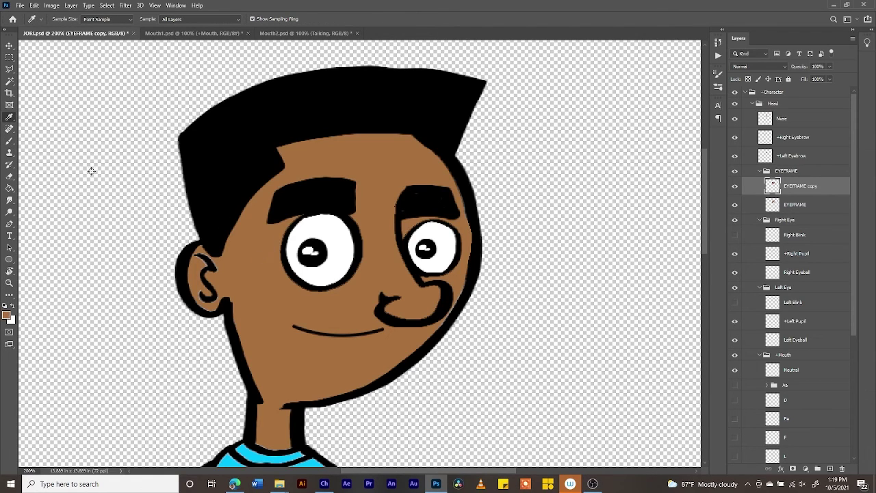
left_click(10, 141)
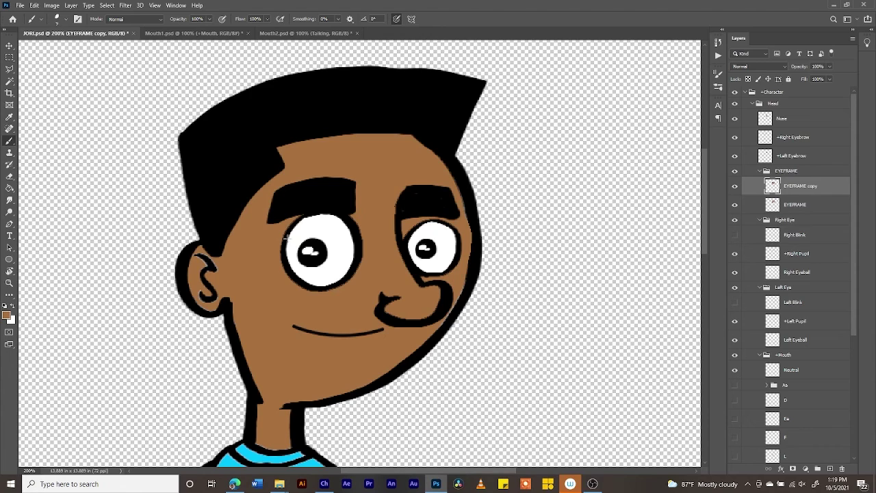
left_click_drag(286, 237, 332, 237)
key("ctrl+z")
Move EYEFRAME copy below EYEFRAME and rename it EYEFRAME01.
left_click_drag(795, 188, 800, 206)
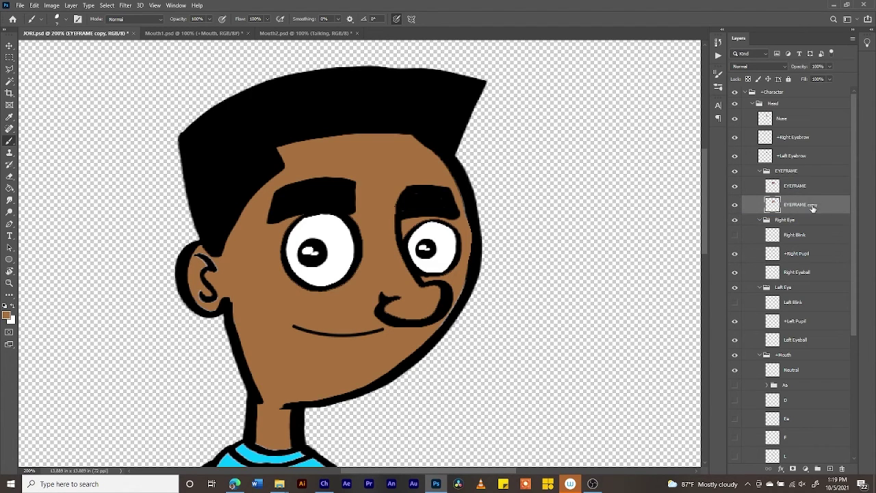
double_click(811, 206)
left_click_drag(808, 205, 845, 198)
key("BackSpace")
type("01")
key("Return")
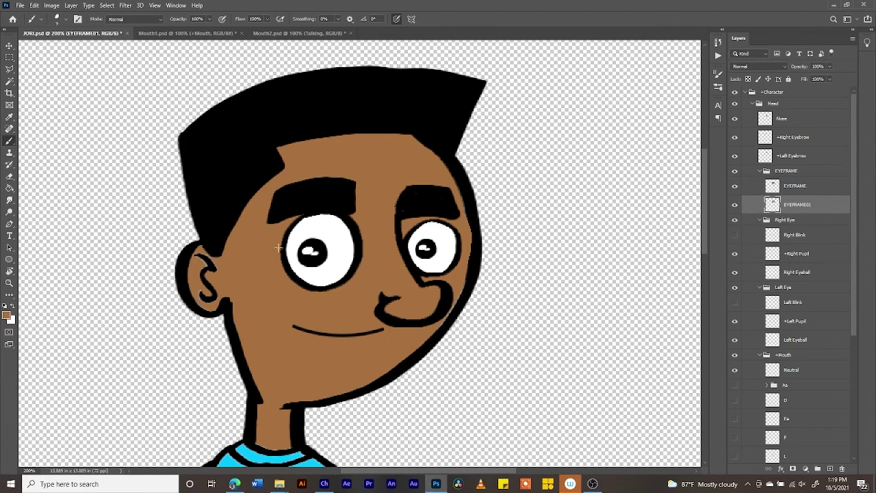
Paint half-closed skin-coloured lids over both eyes on EYEFRAME01, then hide the layer.
mouse_move(284, 244)
left_mouse_down()
mouse_move(352, 243)
mouse_move(326, 214)
mouse_move(303, 218)
mouse_move(291, 237)
mouse_move(345, 235)
mouse_move(326, 226)
mouse_move(297, 238)
mouse_move(325, 223)
mouse_move(298, 234)
mouse_move(340, 231)
mouse_move(332, 221)
mouse_move(308, 228)
left_mouse_up()
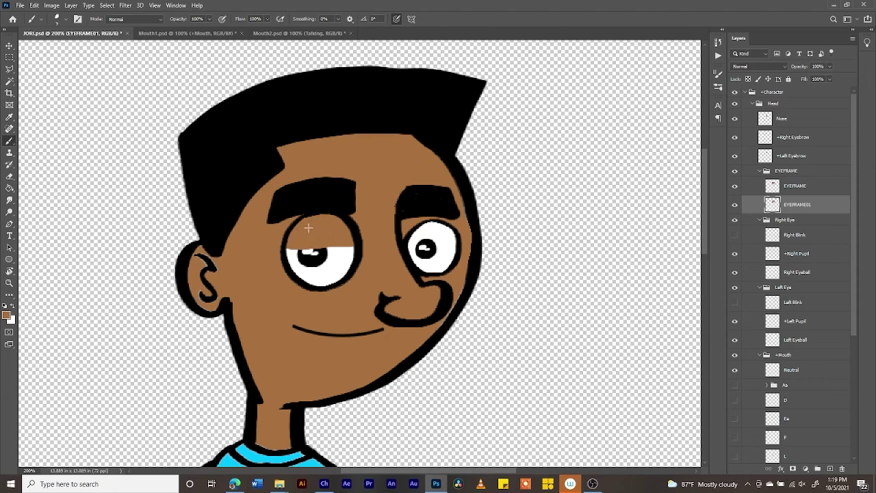
mouse_move(287, 265)
left_mouse_down()
mouse_move(346, 264)
mouse_move(354, 273)
mouse_move(327, 280)
mouse_move(293, 270)
mouse_move(348, 267)
mouse_move(314, 282)
mouse_move(293, 269)
mouse_move(345, 268)
mouse_move(321, 283)
mouse_move(328, 275)
left_mouse_up()
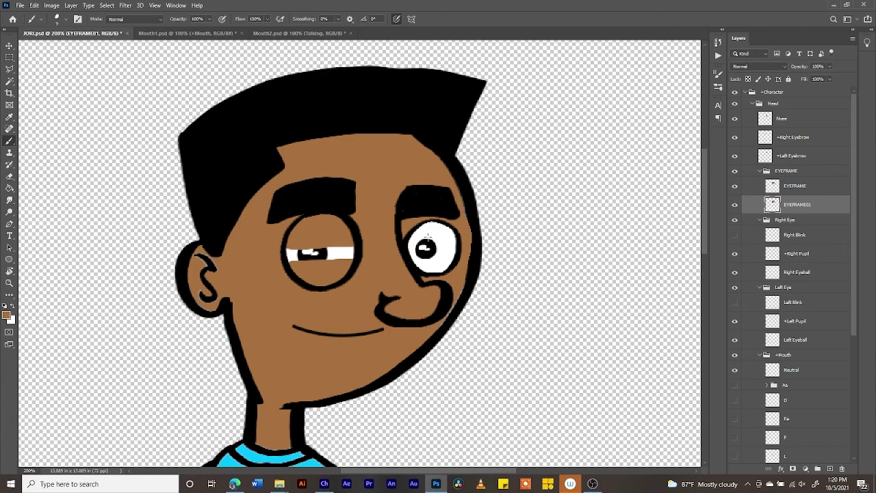
mouse_move(408, 236)
left_mouse_down()
mouse_move(453, 235)
mouse_move(432, 226)
mouse_move(416, 234)
mouse_move(444, 233)
mouse_move(419, 232)
mouse_move(410, 255)
mouse_move(453, 251)
mouse_move(436, 269)
mouse_move(411, 261)
mouse_move(449, 259)
mouse_move(427, 261)
left_mouse_up()
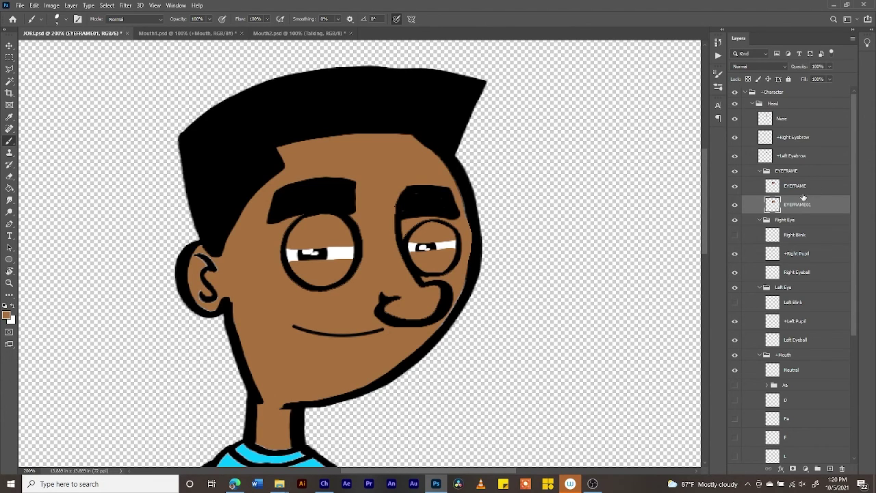
left_click(734, 206)
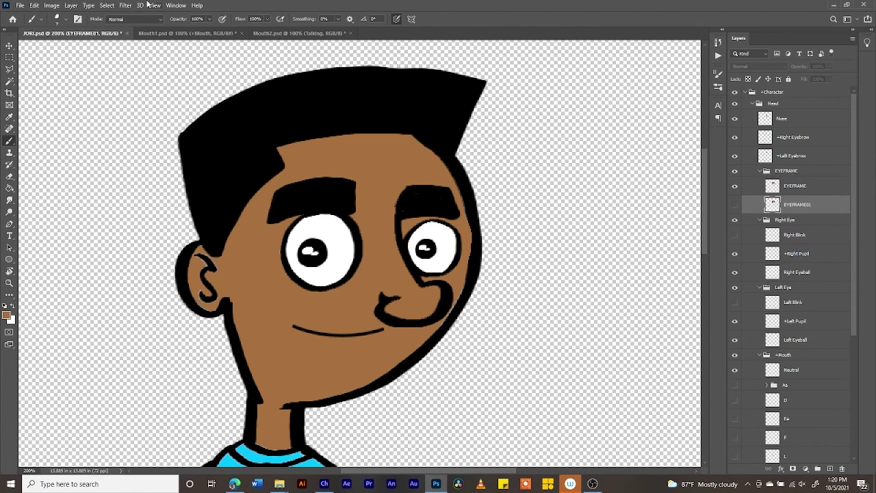
Save JORI.psd in Photoshop and return to Character Animator with the refreshed puppet.
left_click(34, 6)
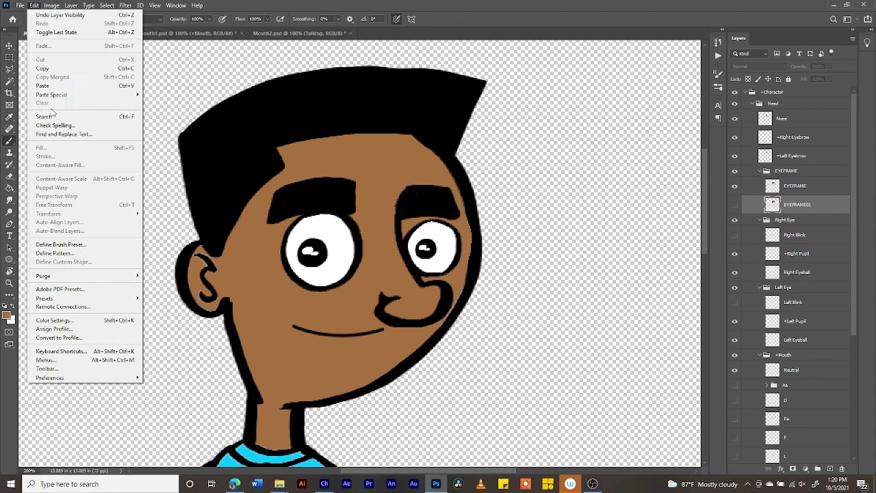
mouse_move(19, 5)
left_click(44, 100)
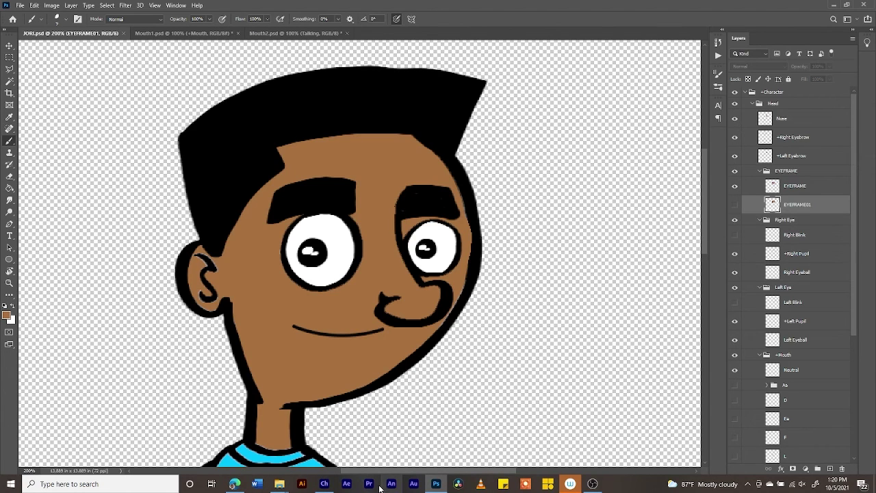
left_click(324, 484)
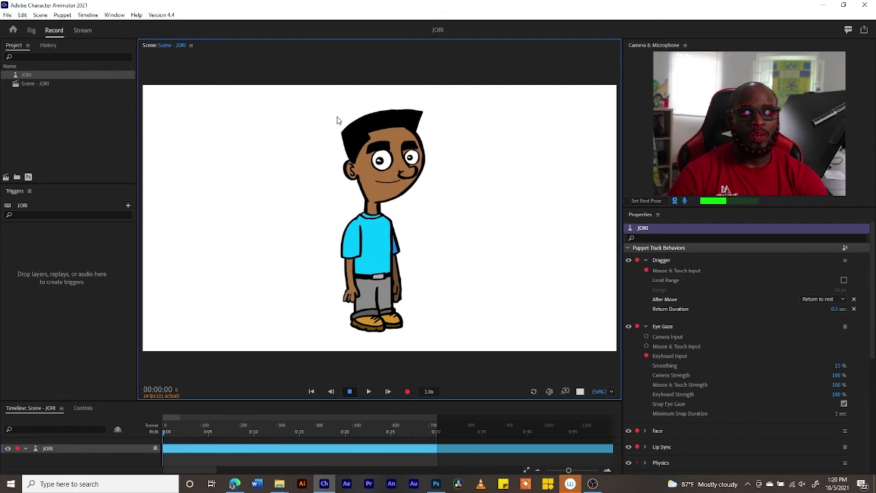
Switch Character Animator to Rig mode to show JORI's Head group with the EYEFRAME layers.
left_click(32, 31)
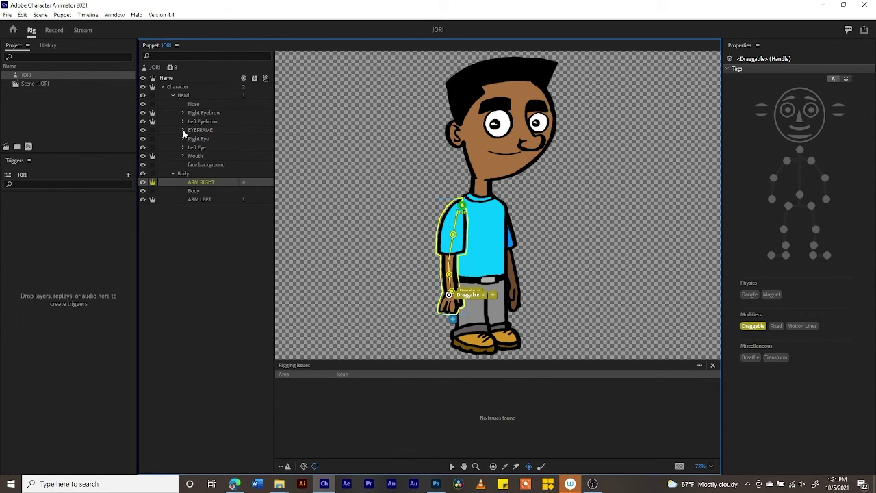
Expand JORI's EYEFRAME group and create a trigger from its EYEFRAME01 layer.
left_click(183, 130)
left_click(182, 130)
left_click(183, 130)
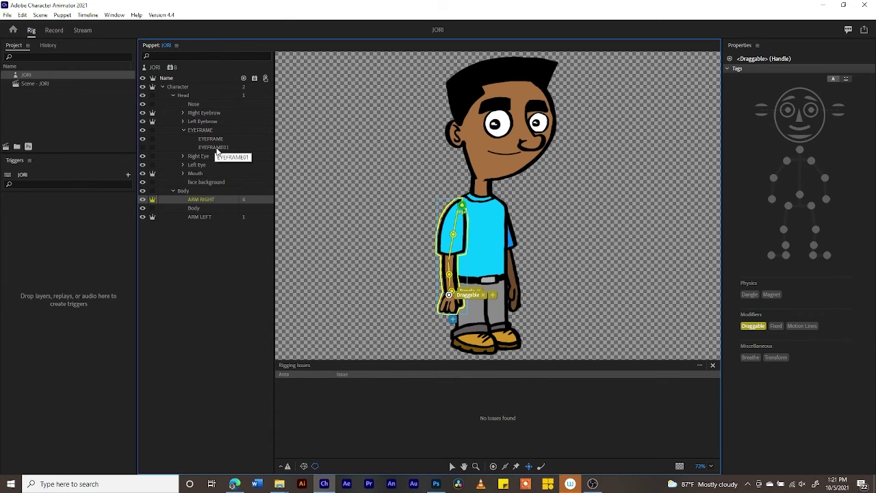
left_click(217, 150)
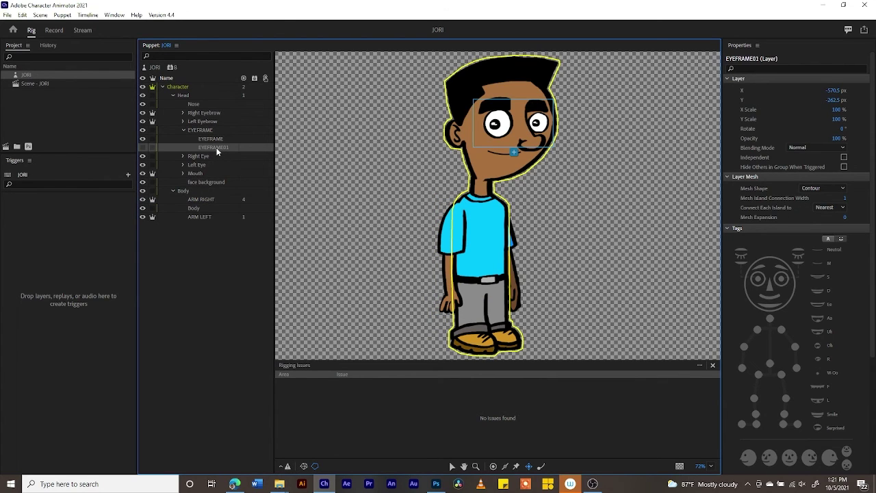
right_click(216, 152)
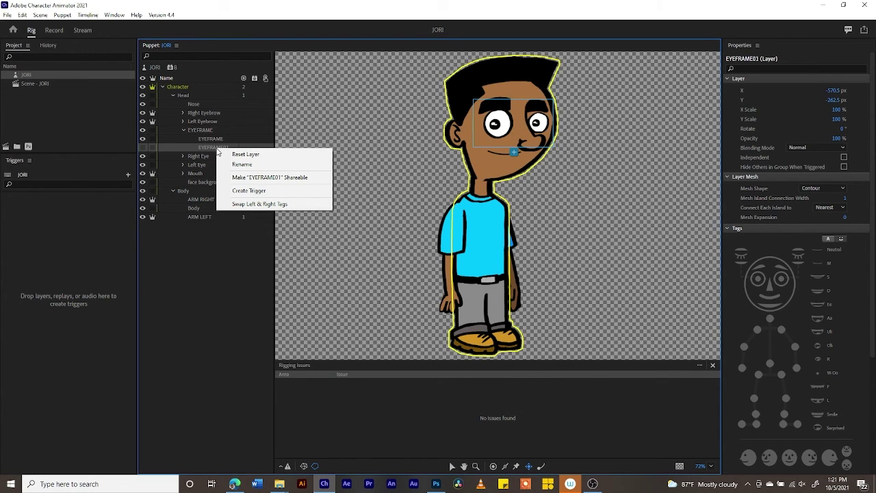
left_click(255, 192)
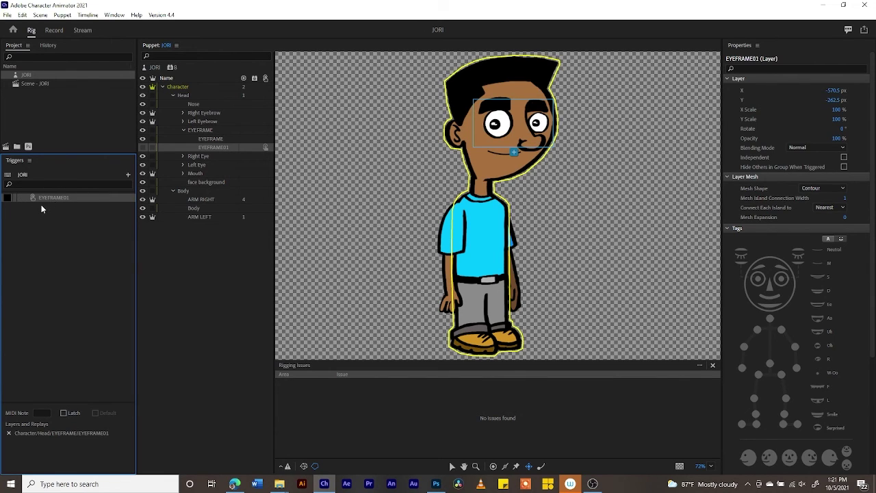
Assign a key to the EYEFRAME01 trigger, enable Hide Others in Group When Triggered, and return to Record.
left_click(7, 198)
left_click(843, 167)
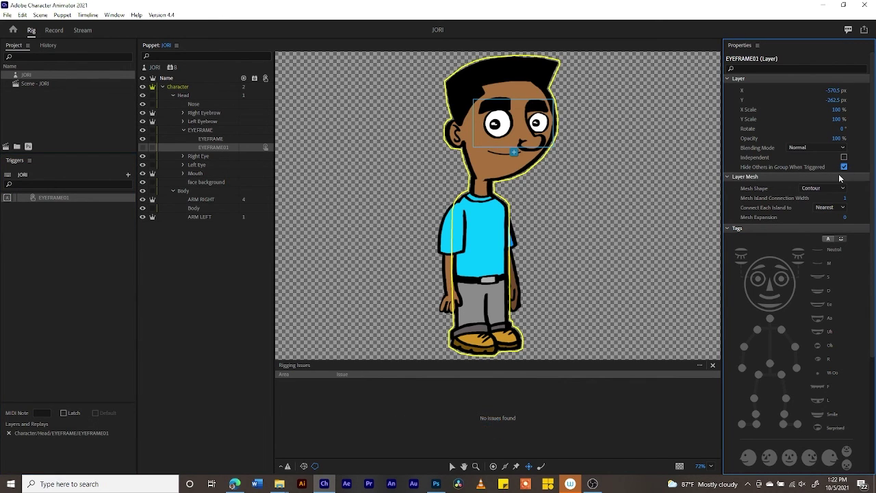
left_click(48, 34)
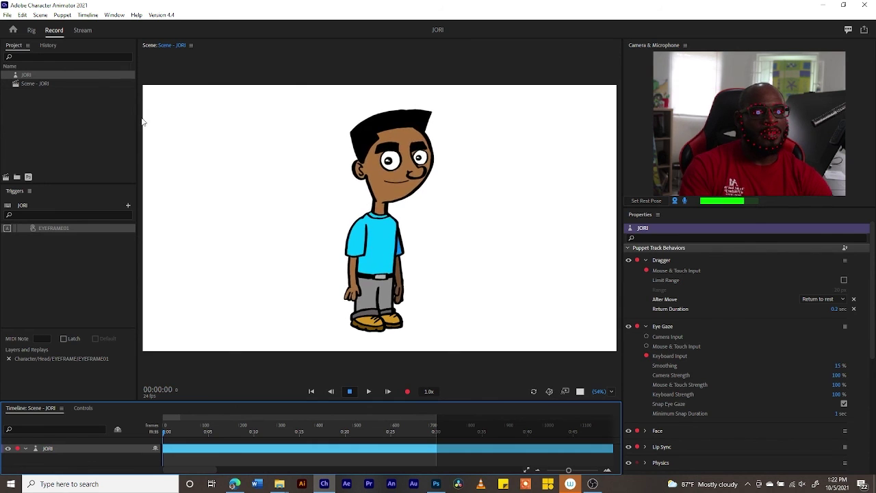
left_click(381, 163)
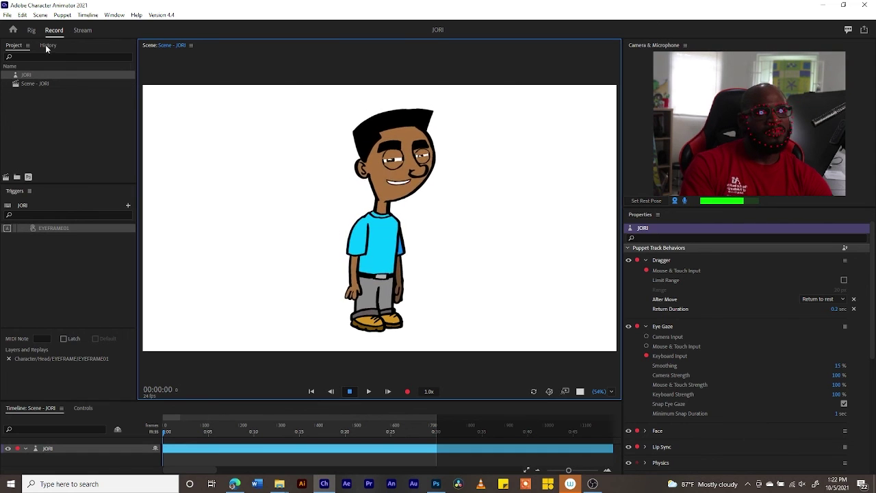
left_click(32, 32)
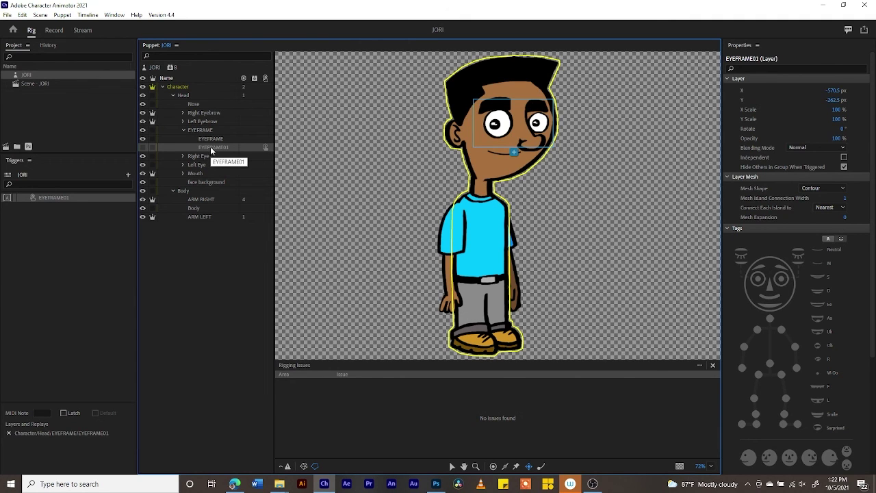
left_click(53, 32)
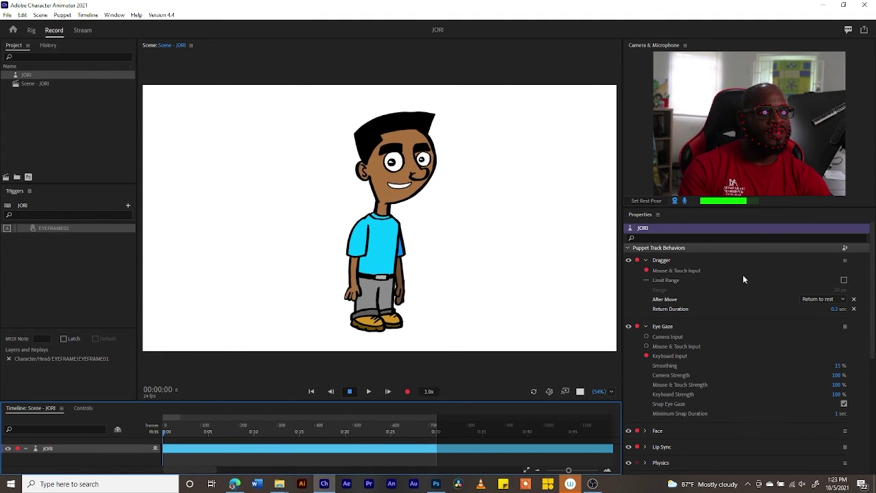
Scale JORI to 194% with Position Y at 361 for a chest-up close-up.
left_click_drag(868, 286, 865, 414)
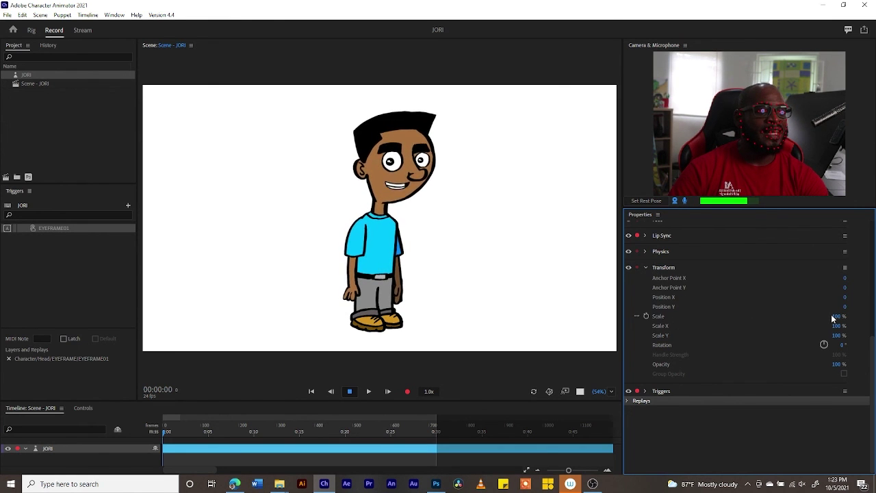
left_click_drag(831, 316, 871, 304)
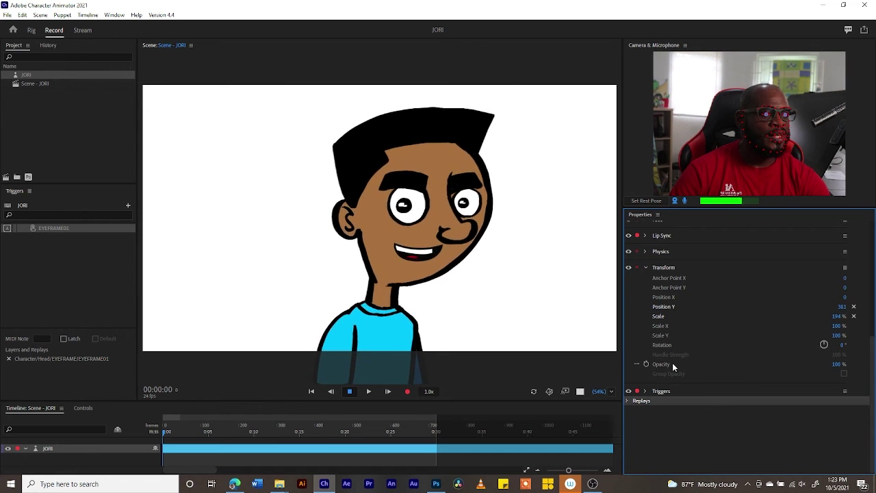
left_click(644, 267)
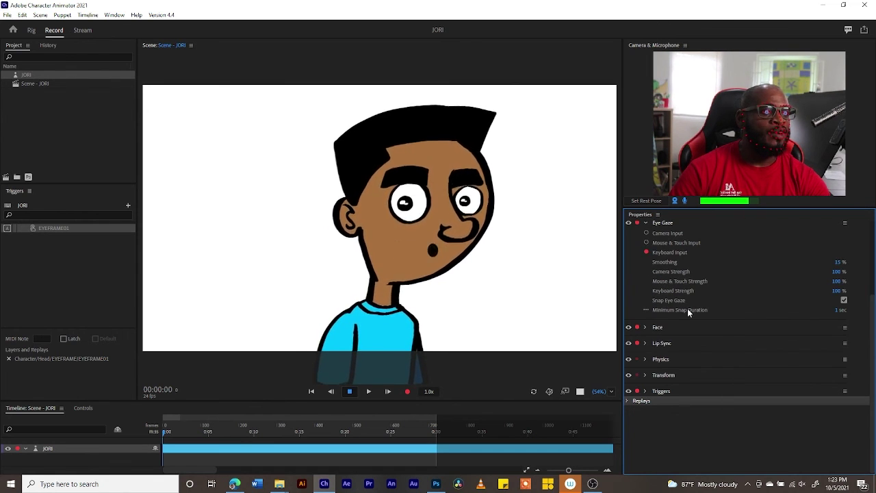
Expand the Face behavior and set Head Tilt Strength to 64%.
left_click(645, 327)
scroll(739, 332, "down", 6)
scroll(743, 337, "up", 4)
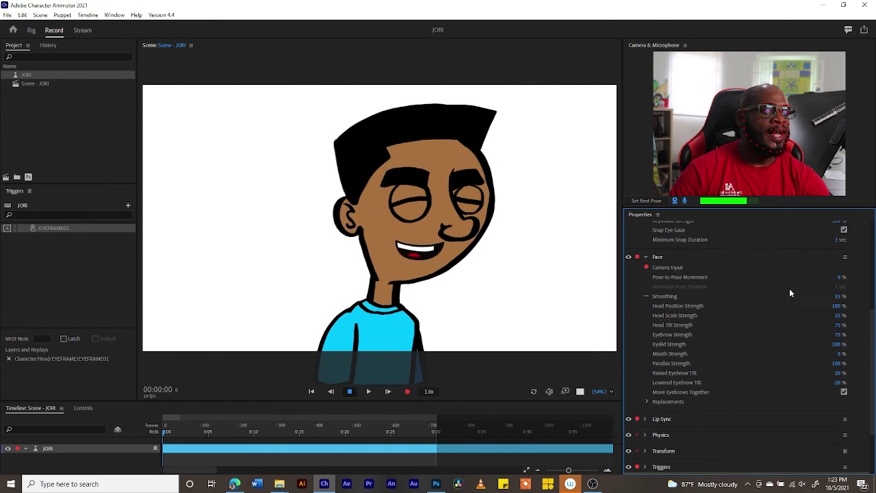
scroll(756, 314, "up", 2)
scroll(756, 314, "down", 2)
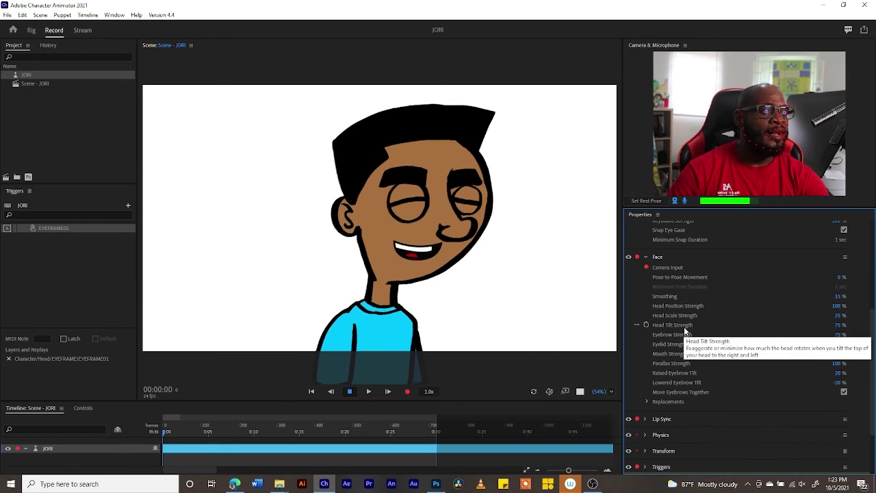
left_click_drag(835, 329, 579, 313)
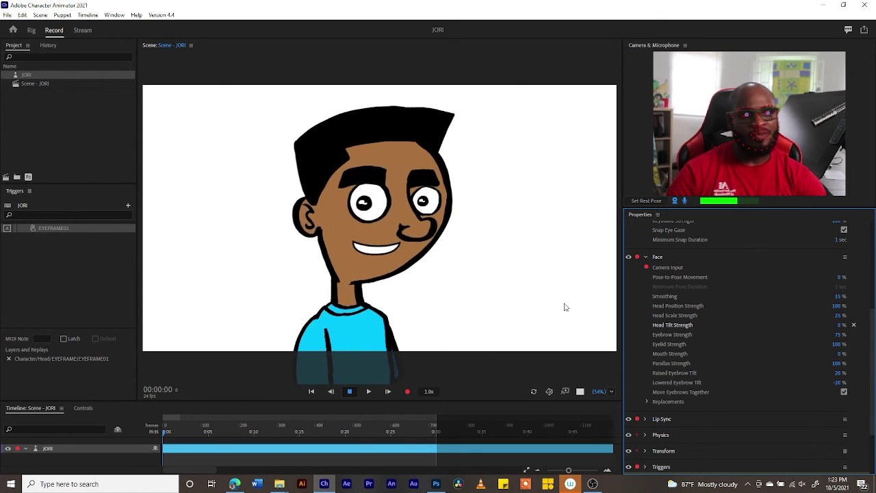
left_click_drag(837, 327, 851, 324)
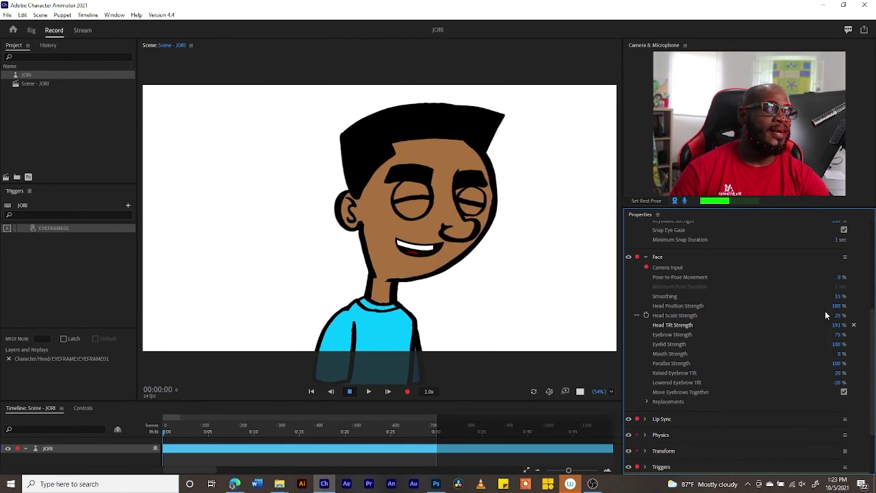
left_click_drag(836, 324, 769, 320)
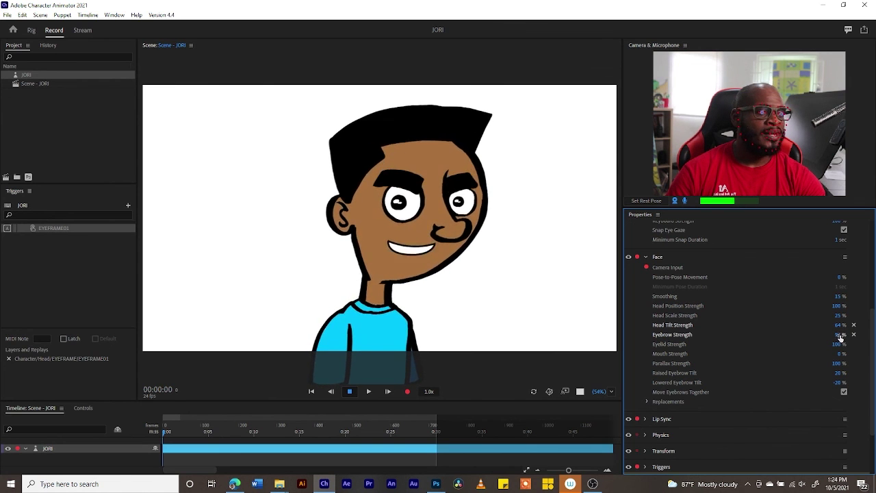
Lower the Face behavior's Eyebrow Strength to 61%.
left_click_drag(841, 336, 826, 333)
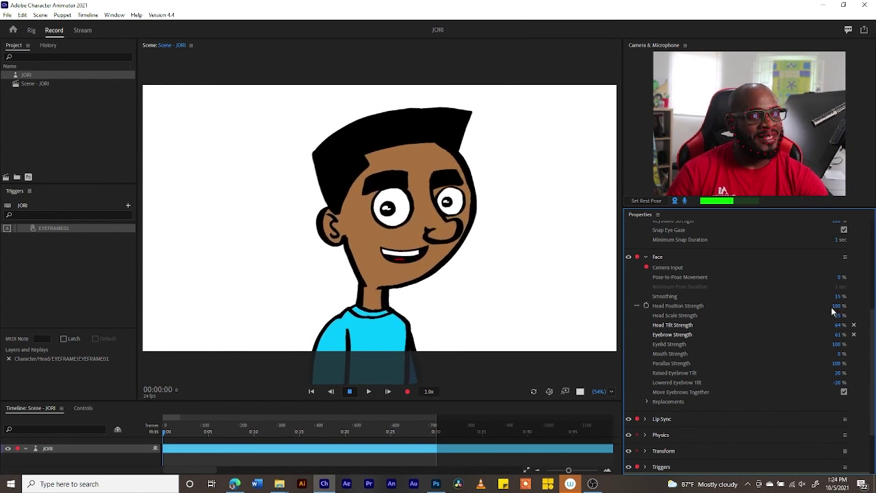
left_click_drag(871, 322, 872, 340)
scroll(873, 340, "up", 2)
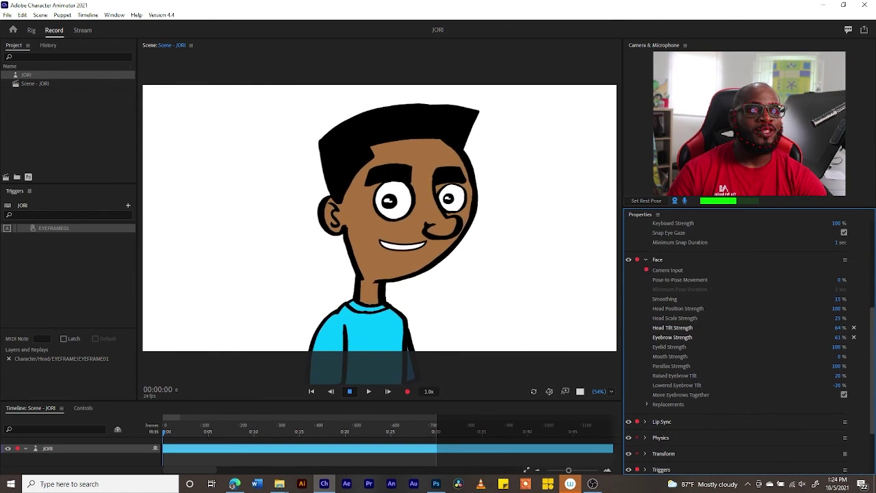